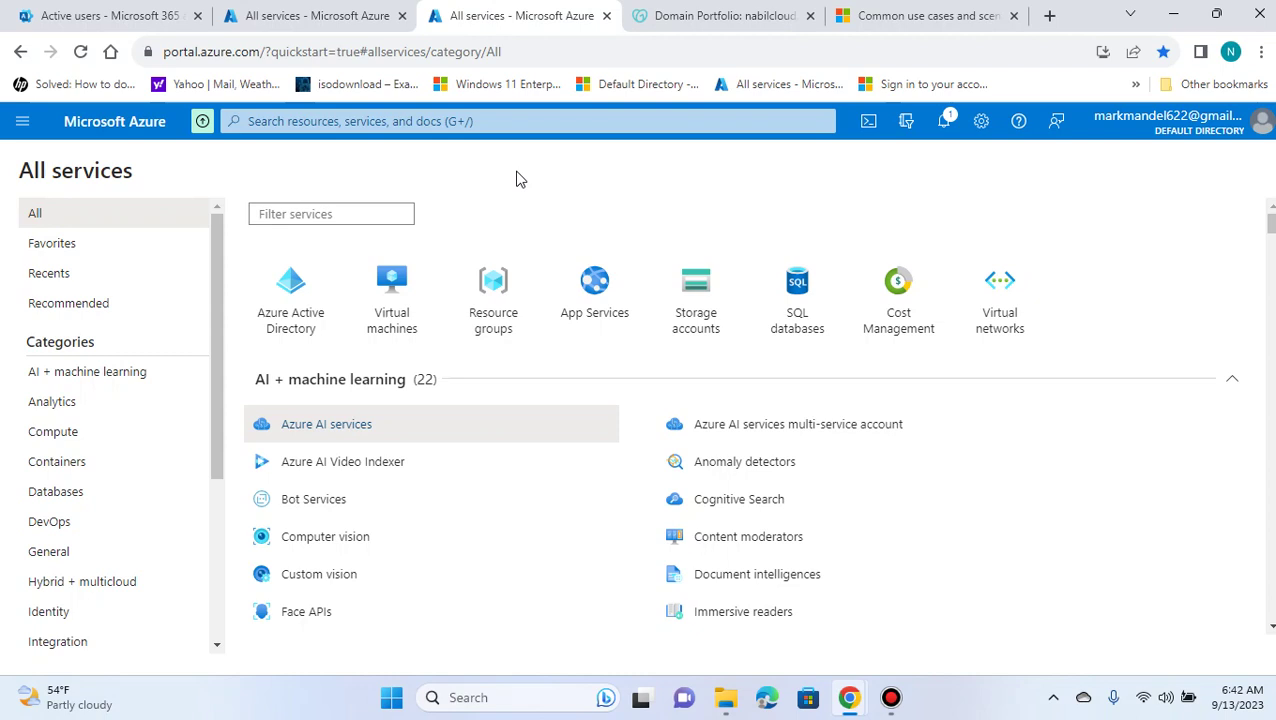
Return to the Google results for "what is azure cosmos db" and review the featured answer, related questions and videos.
left_click(900, 16)
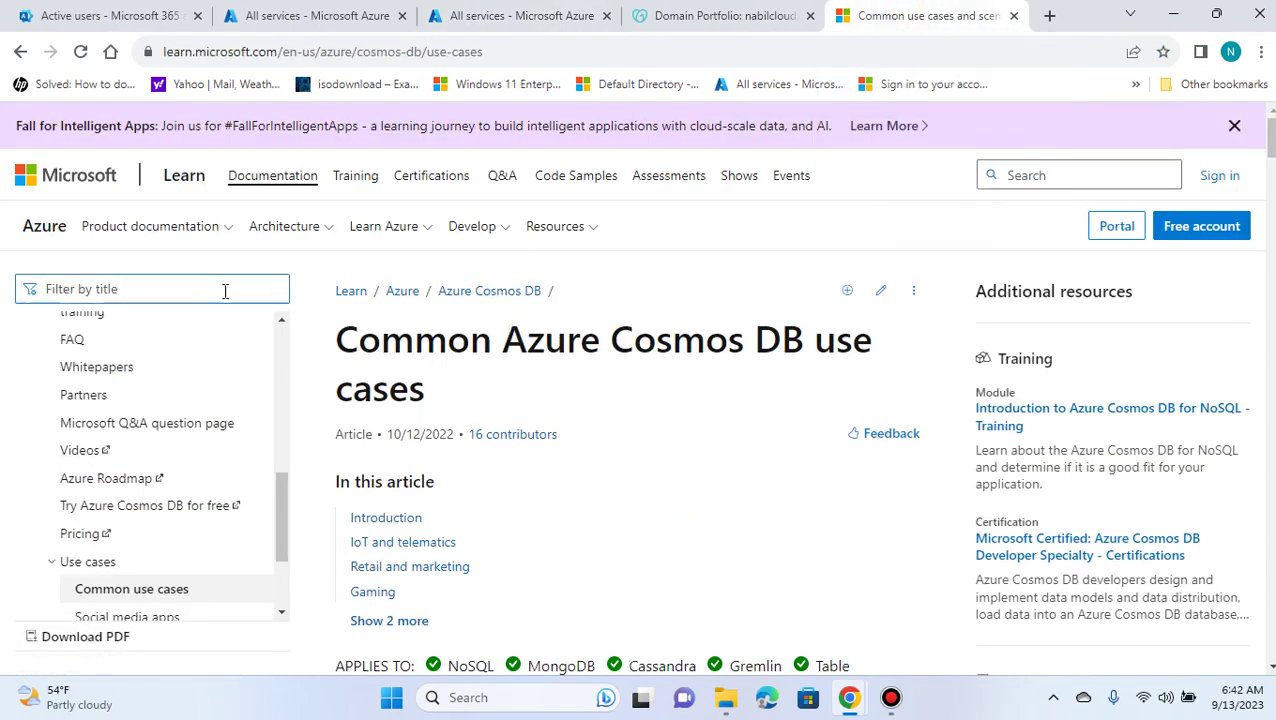
left_click(16, 52)
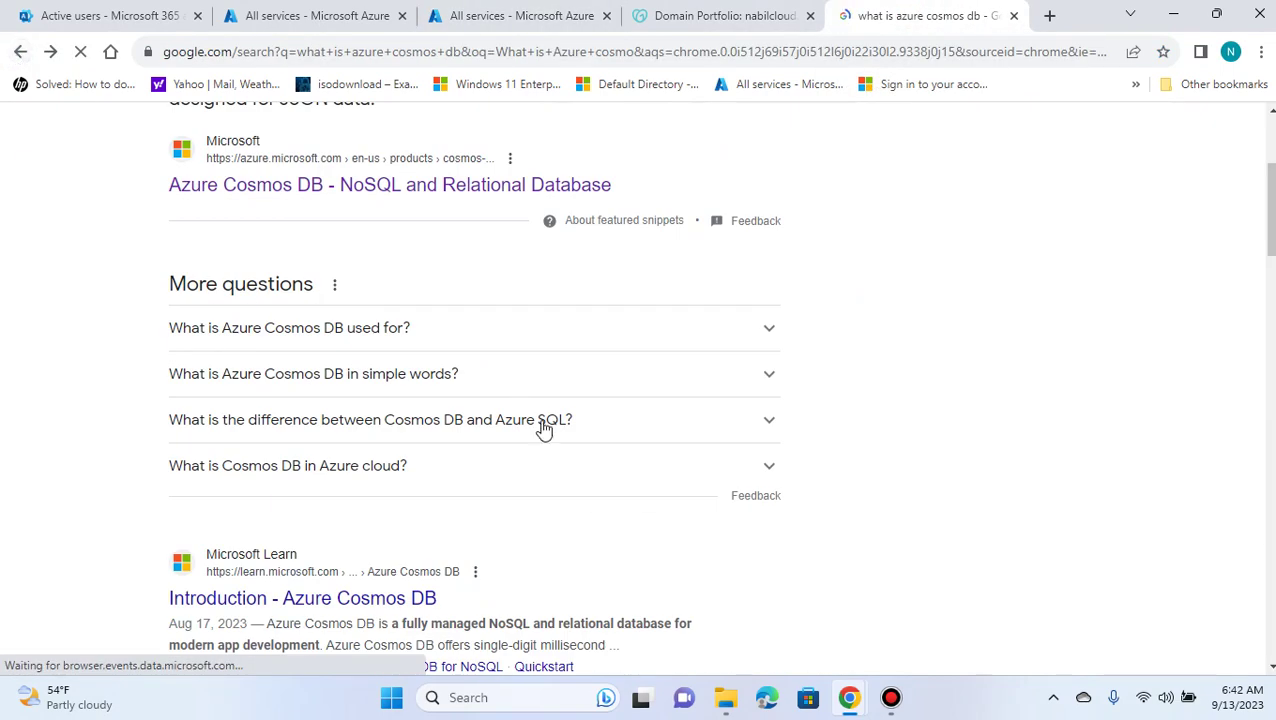
scroll(541, 422, "up", 3)
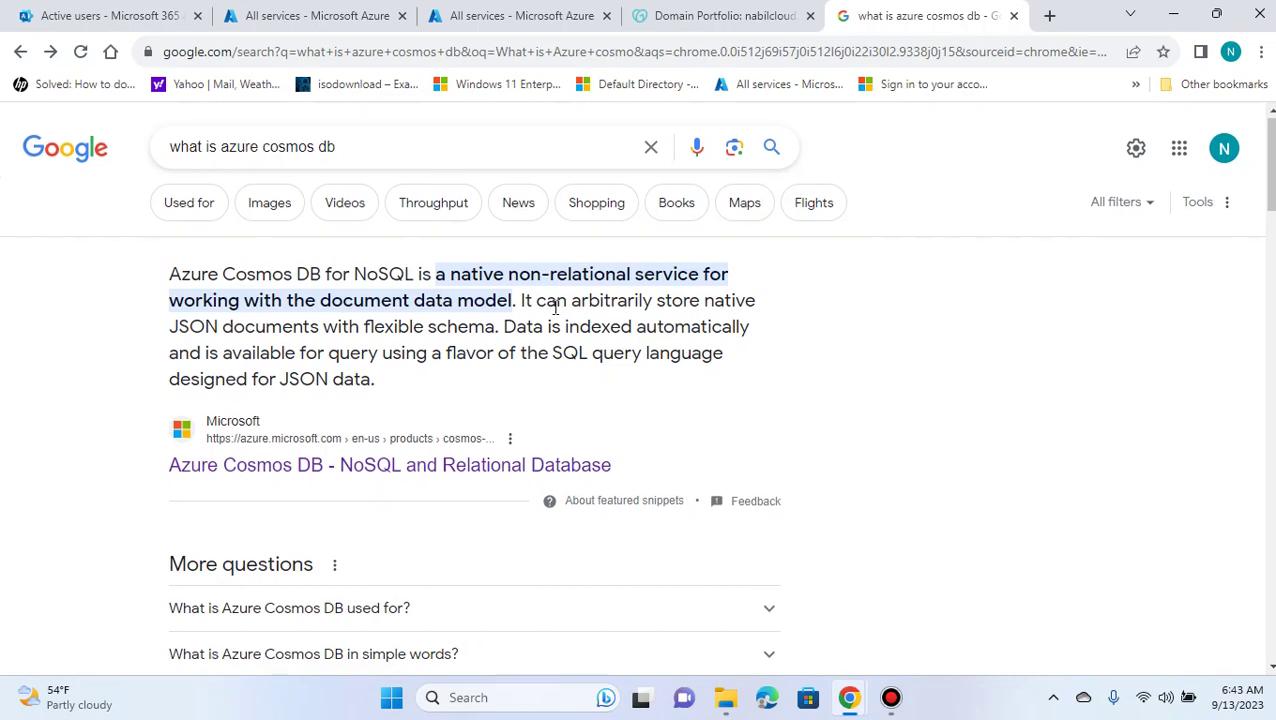
scroll(556, 310, "down", 5)
scroll(556, 314, "up", 5)
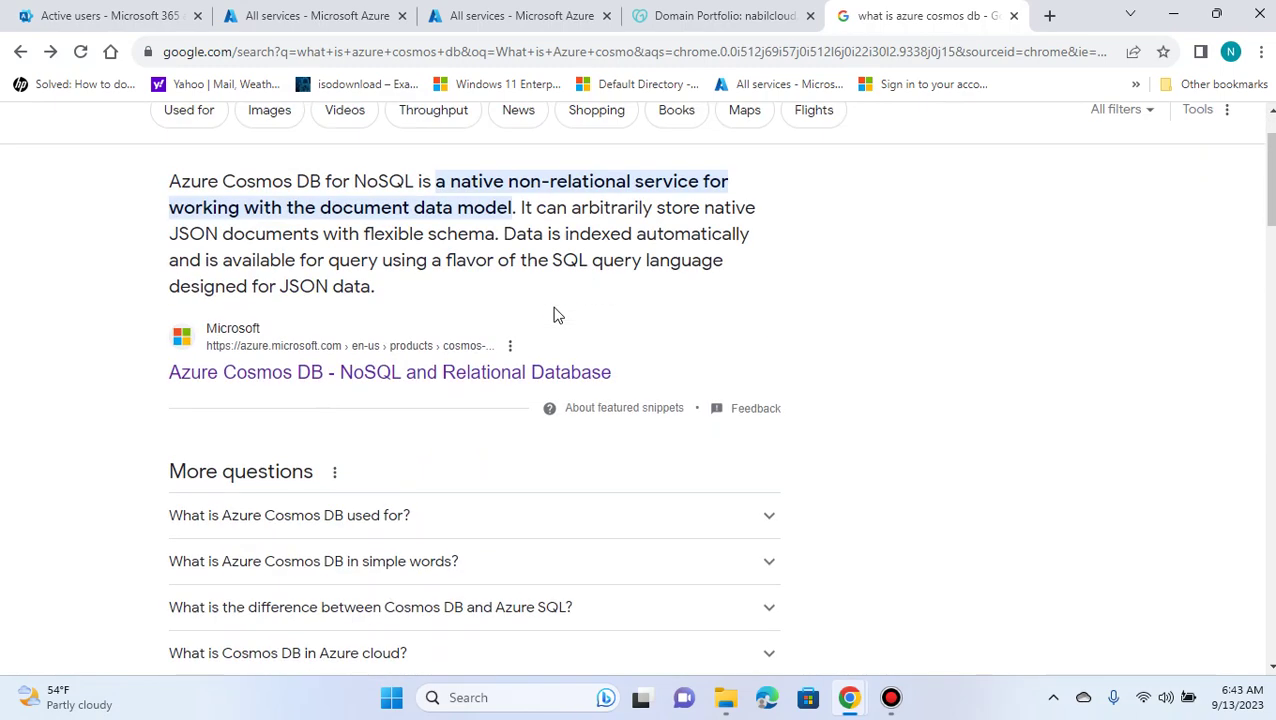
scroll(553, 313, "down", 1)
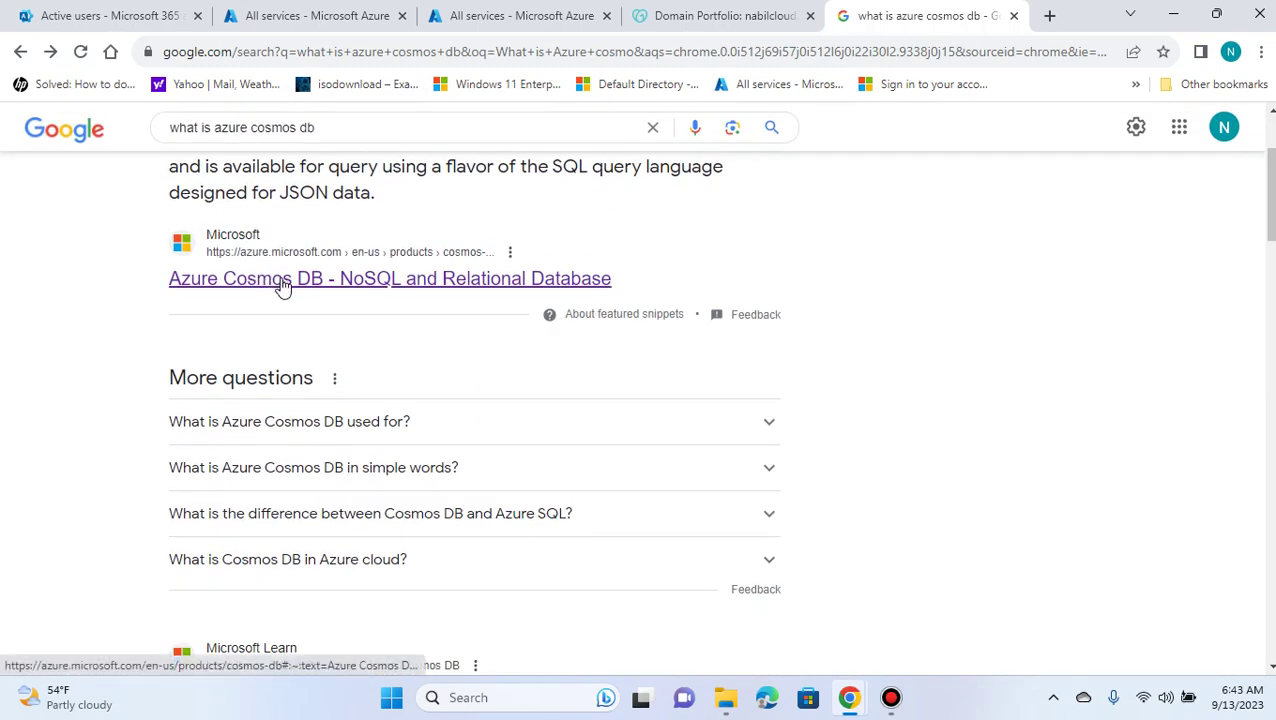
scroll(283, 287, "down", 4)
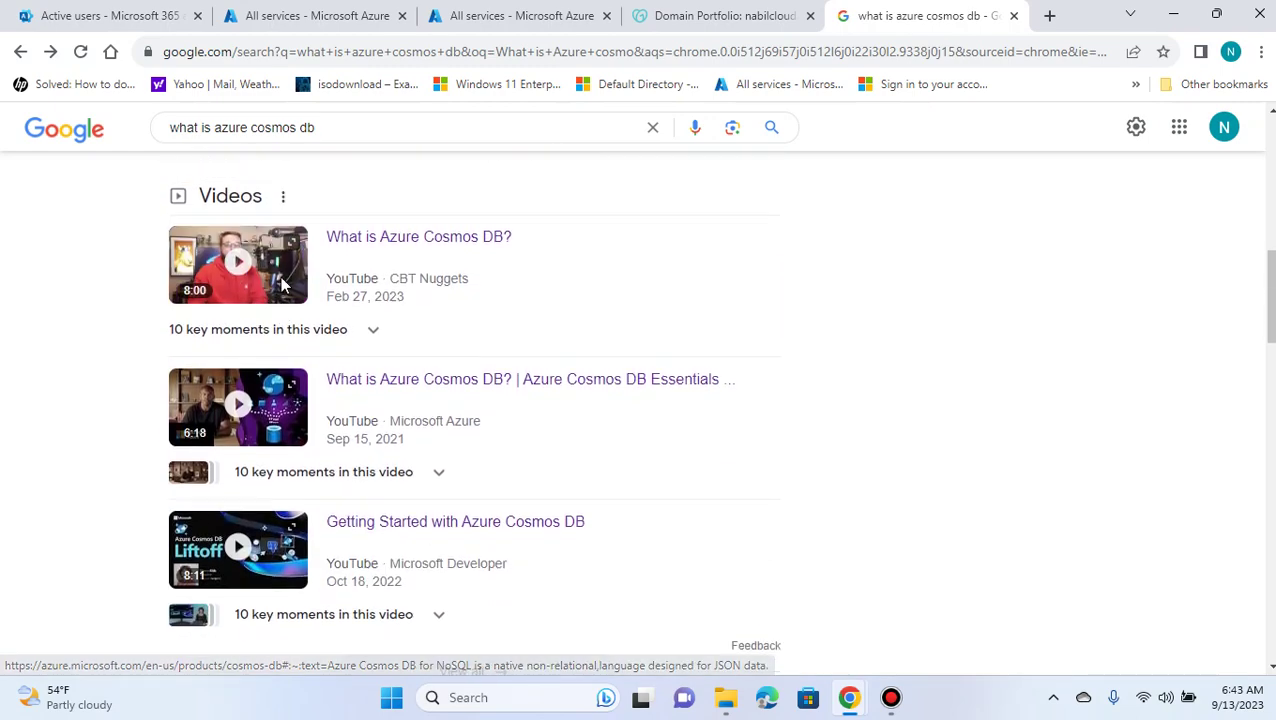
Expand the related question "What is Azure Cosmos DB used for?" and open its Microsoft Learn article on common use cases.
scroll(283, 287, "up", 4)
left_click(267, 423)
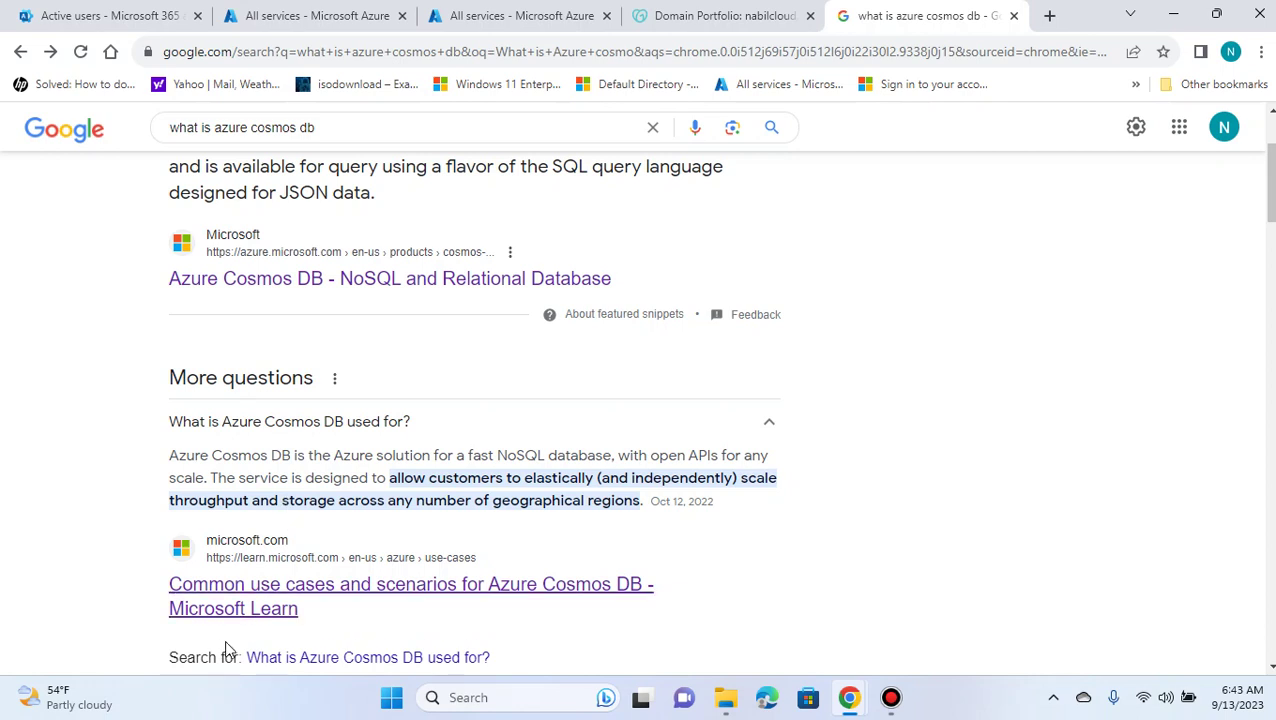
left_click(258, 603)
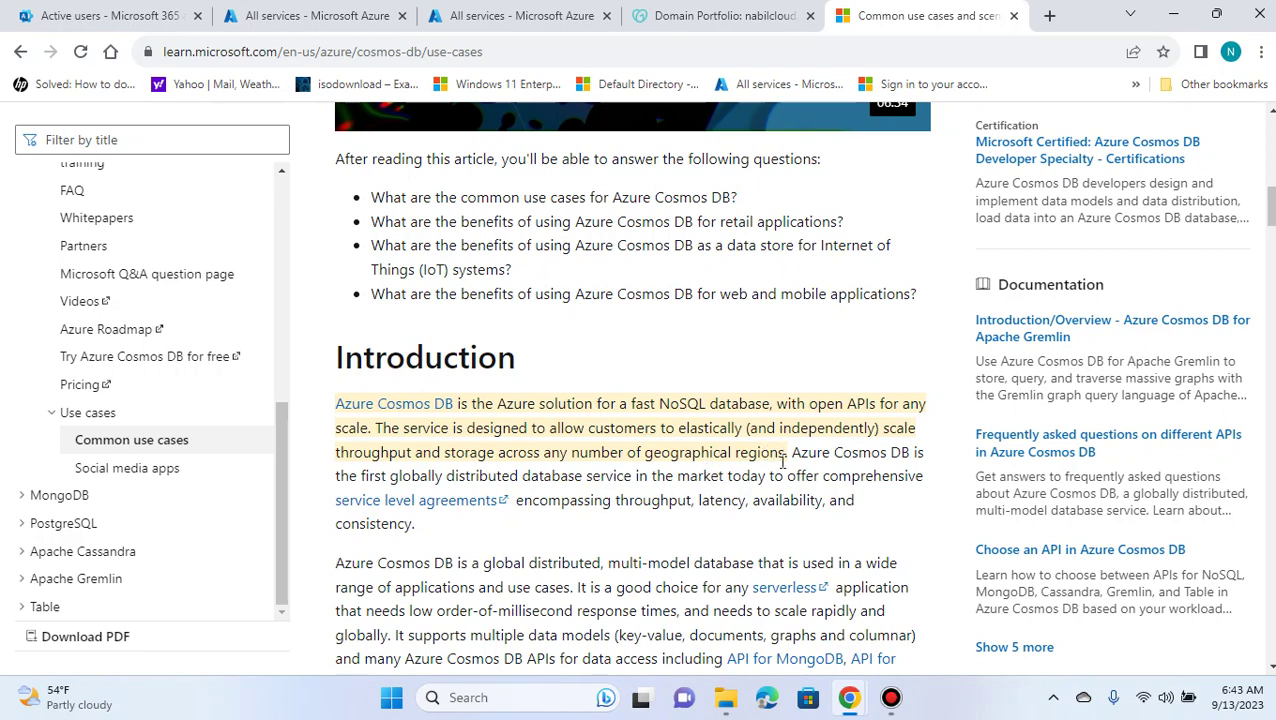
Read the article's Introduction section and the list of attributes suiting Azure Cosmos DB to high-performance applications.
scroll(789, 449, "down", 1)
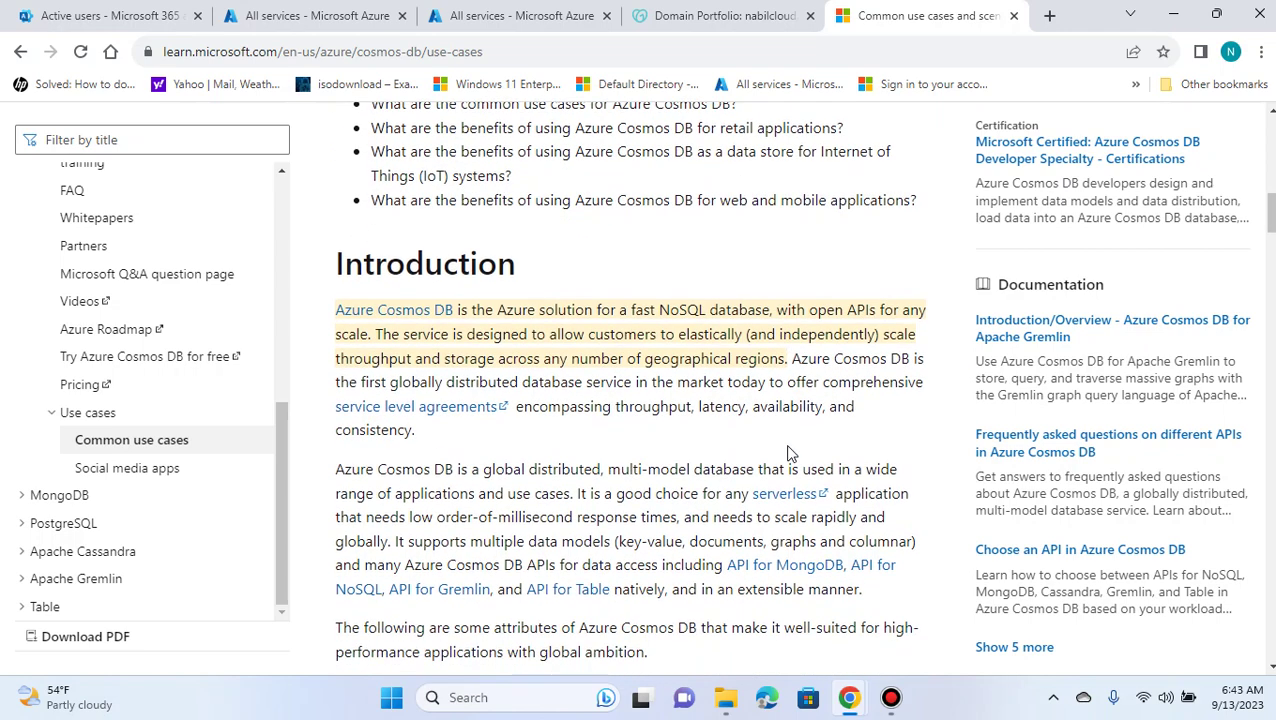
scroll(746, 359, "down", 4)
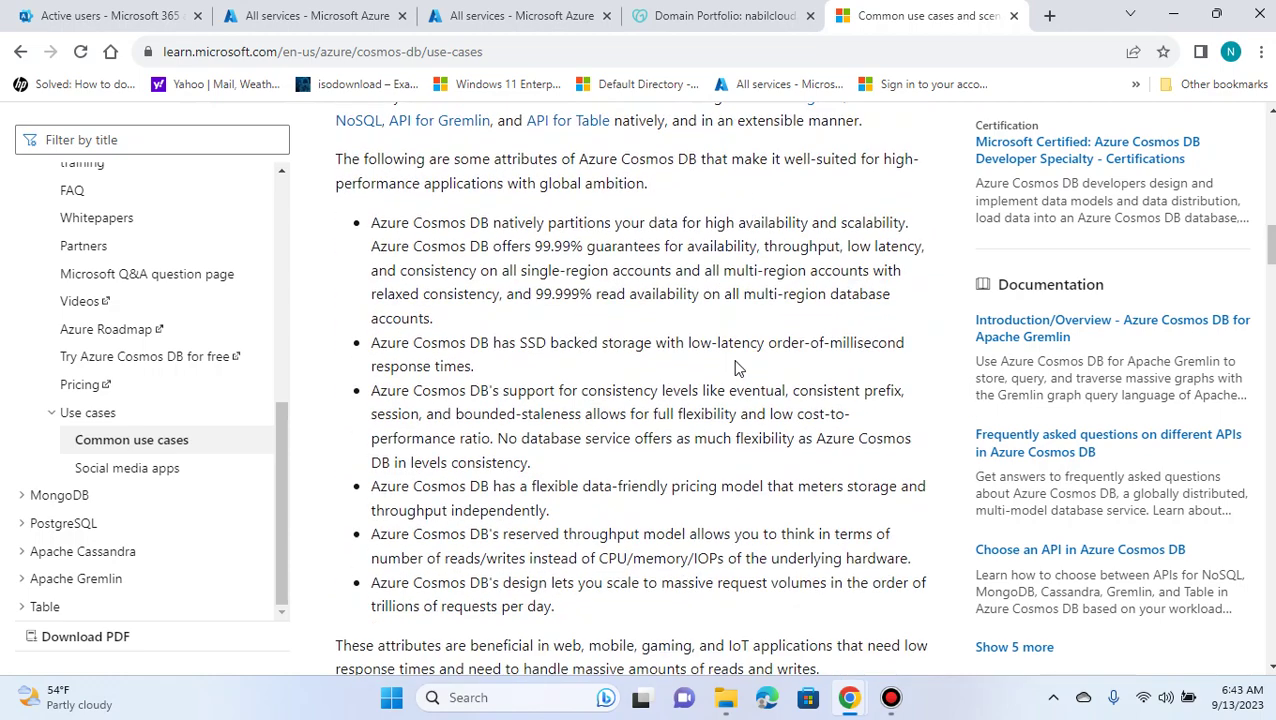
scroll(405, 265, "up", 2)
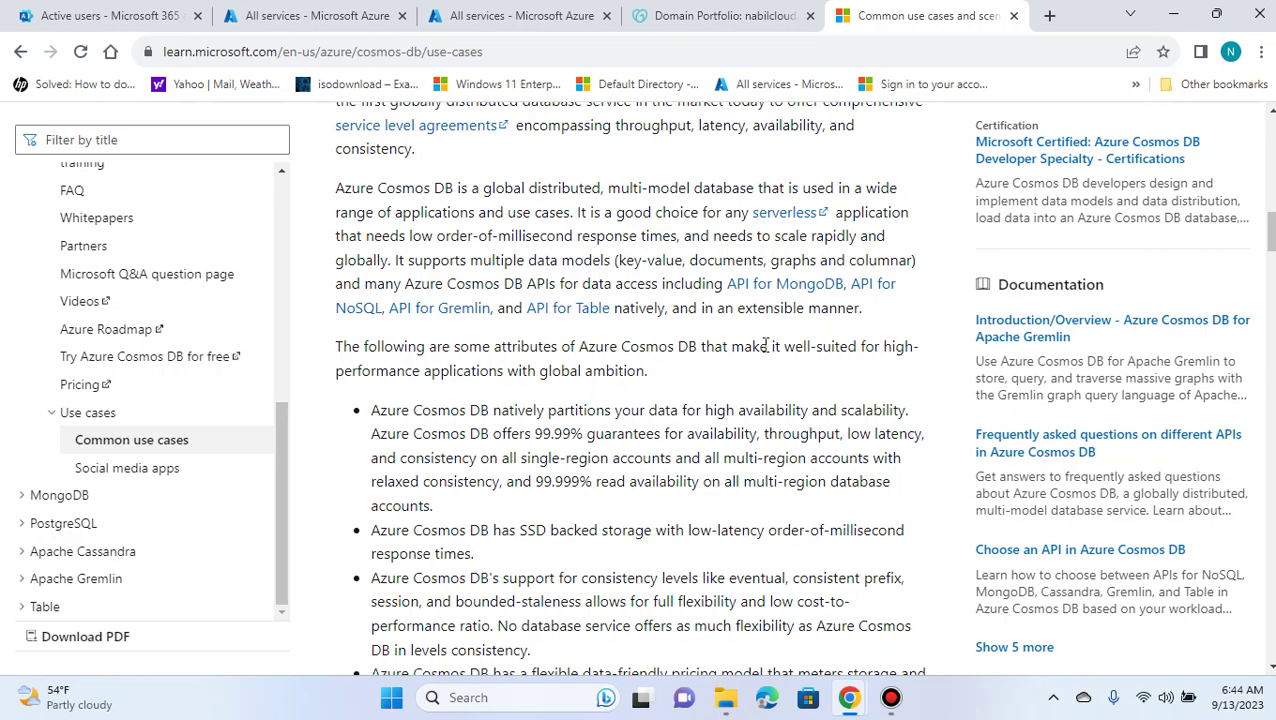
scroll(766, 345, "down", 2)
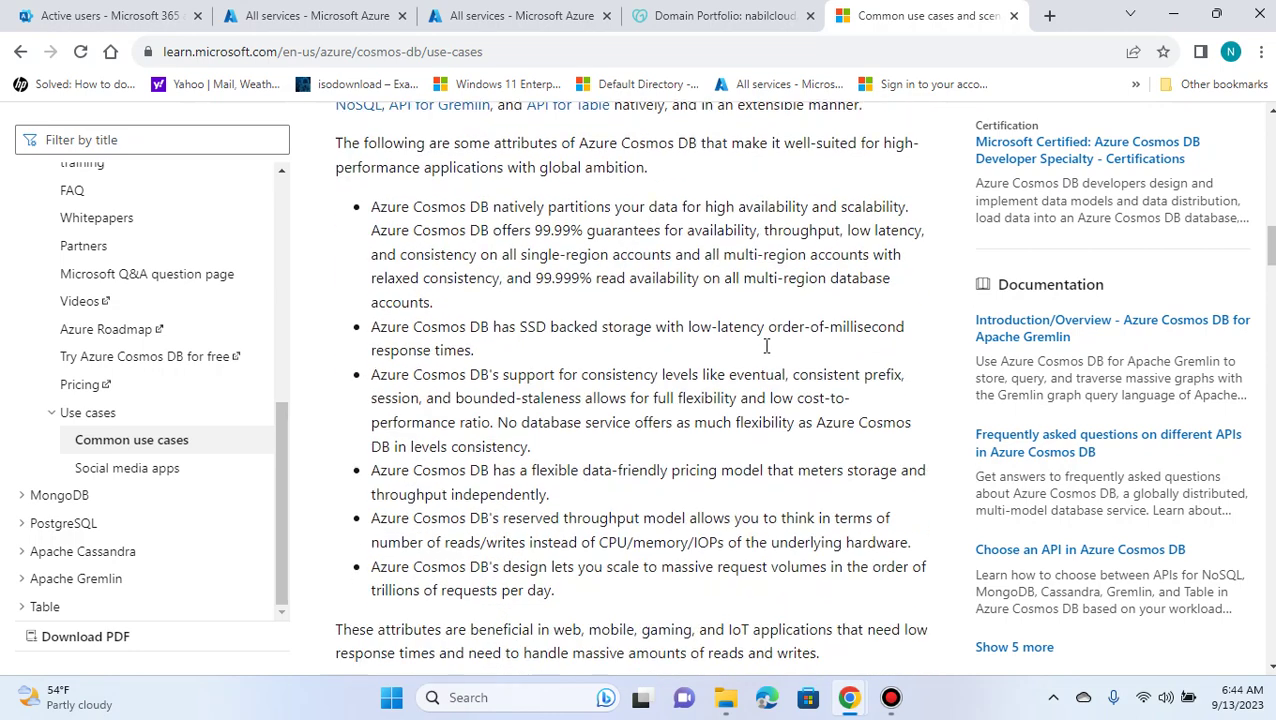
scroll(766, 345, "up", 1)
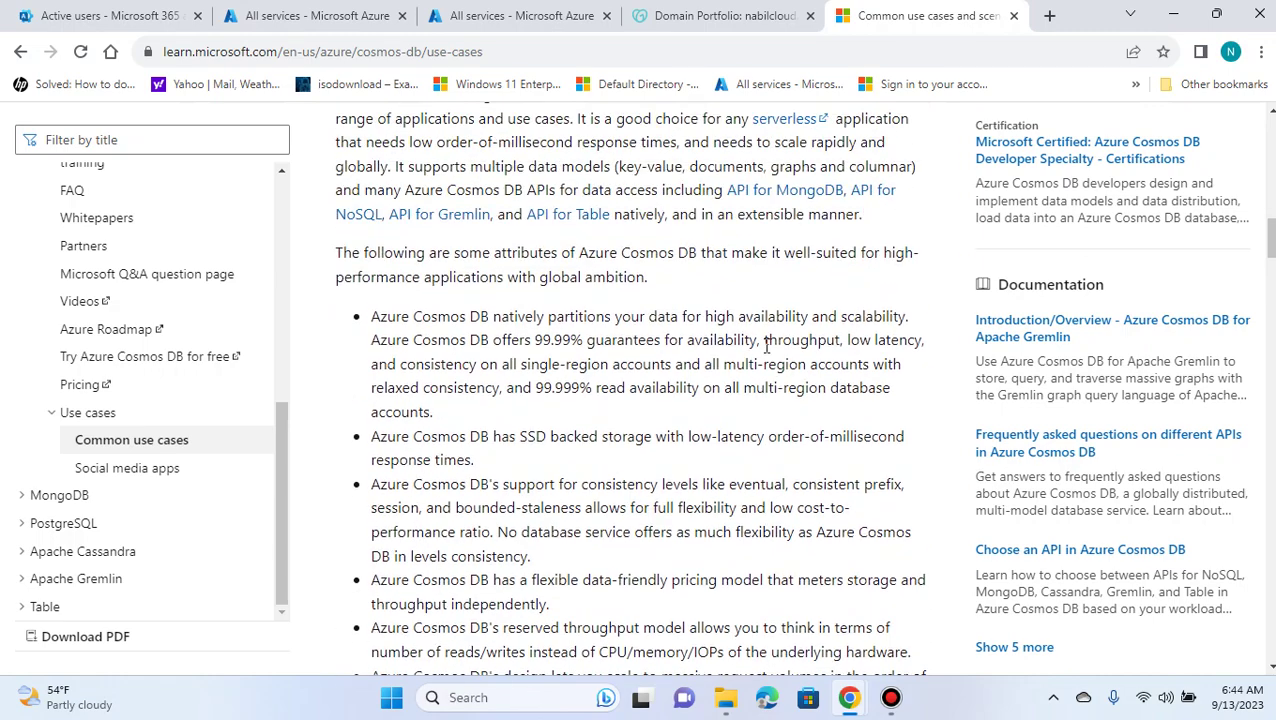
scroll(766, 345, "down", 4)
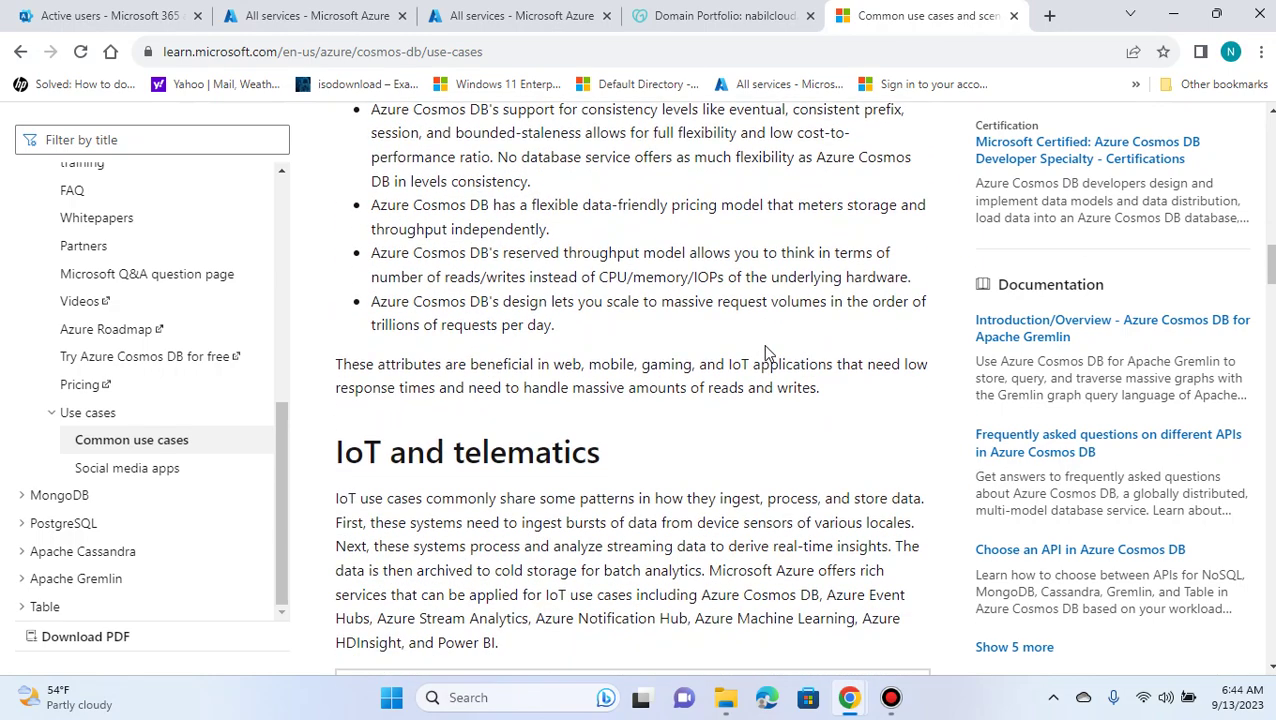
scroll(766, 345, "up", 2)
scroll(766, 345, "up", 2)
scroll(766, 345, "down", 3)
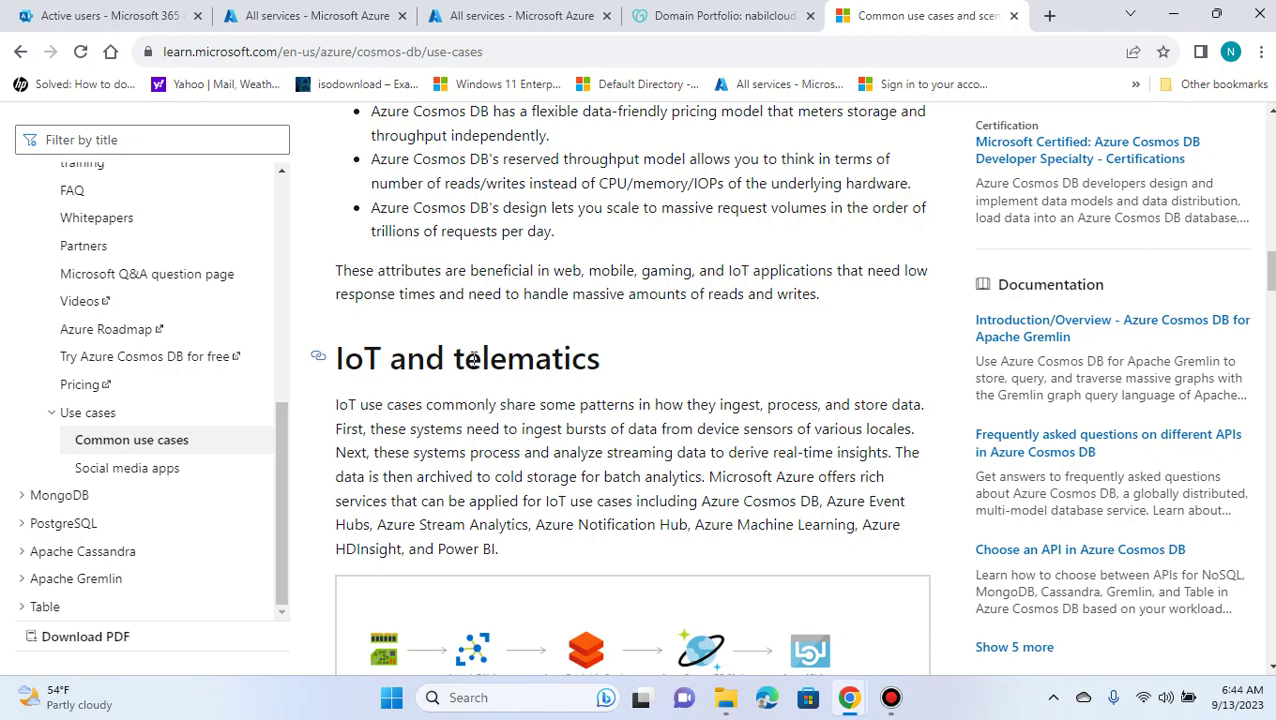
Skim the IoT, retail, gaming, and web and mobile use cases, and return to the start of the article.
scroll(652, 365, "down", 9)
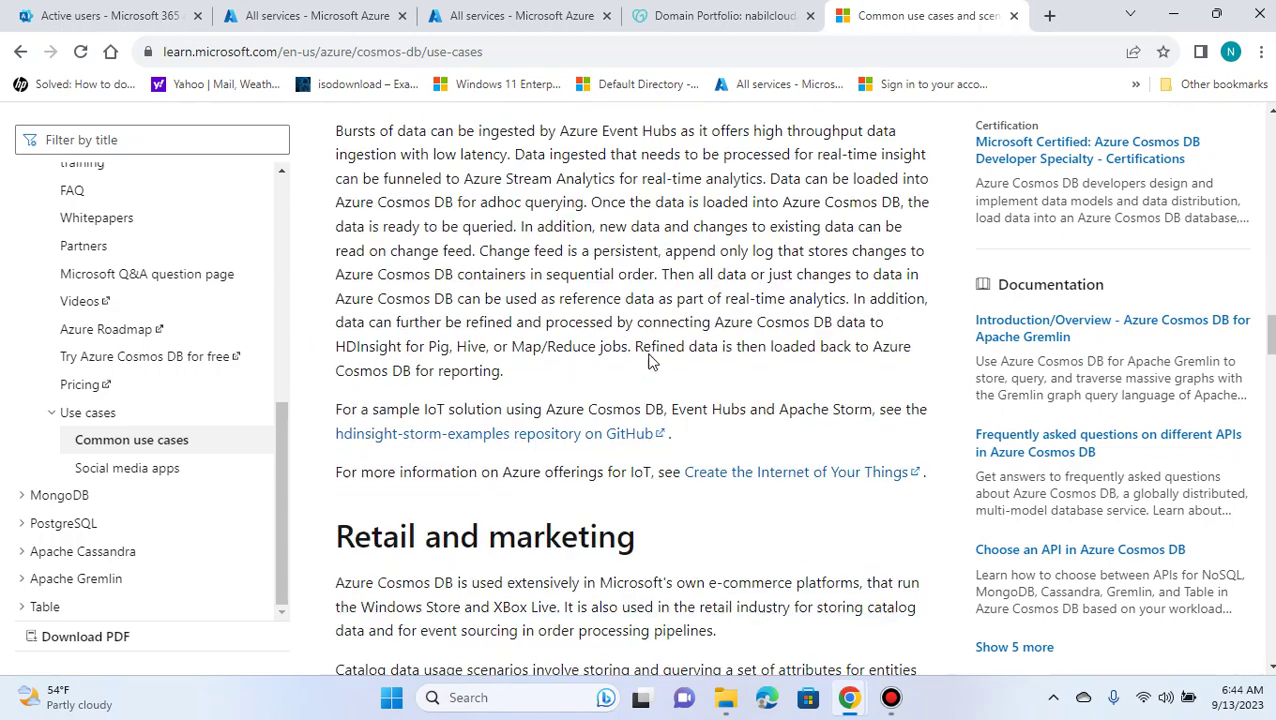
scroll(650, 361, "down", 1)
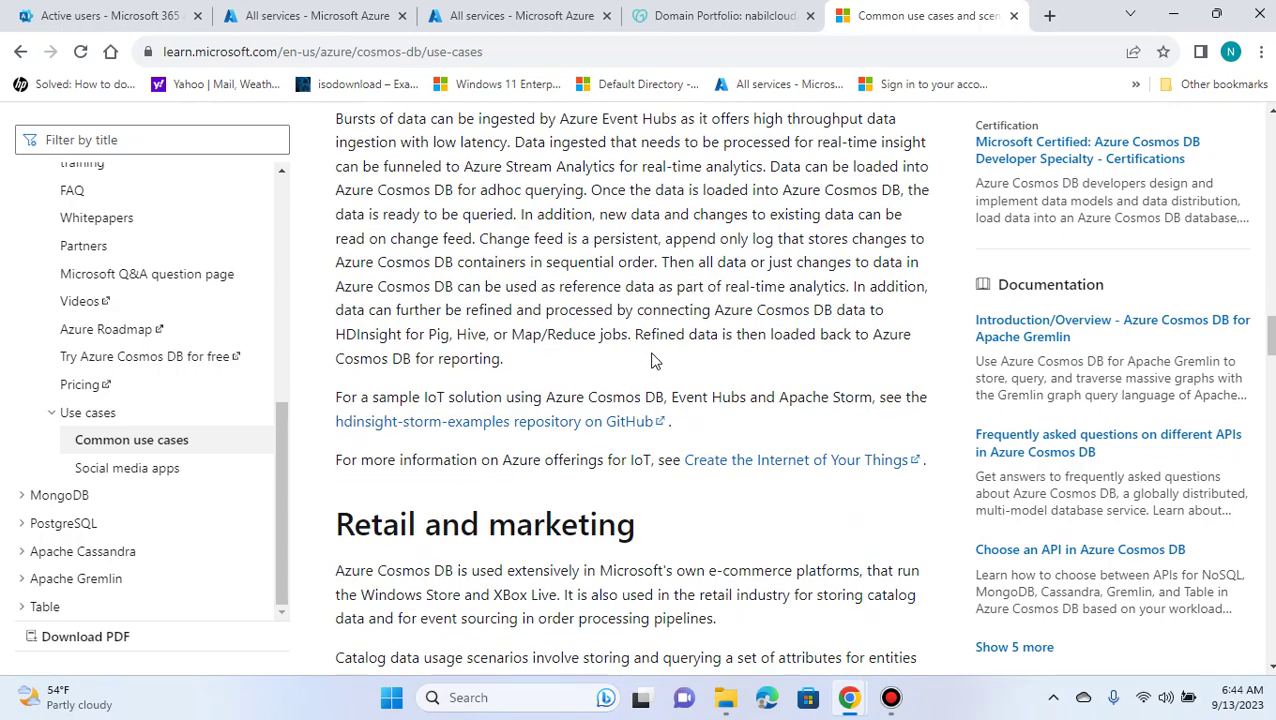
scroll(651, 360, "down", 10)
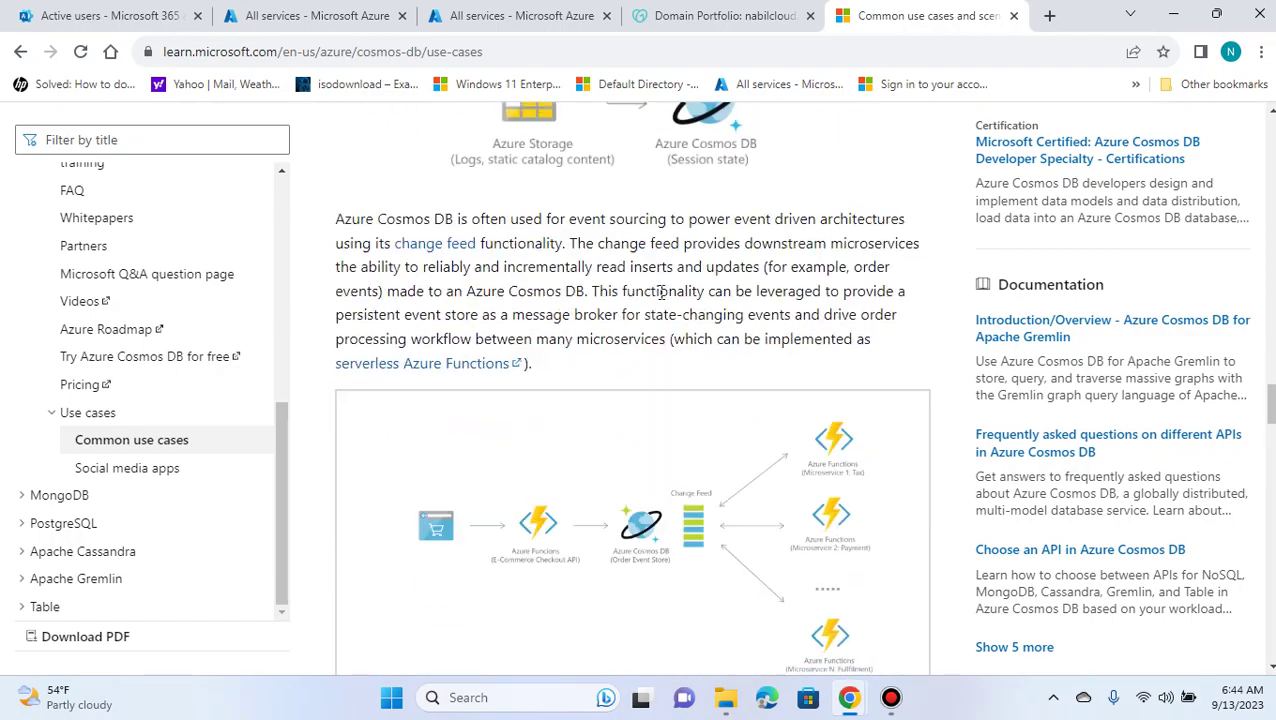
scroll(660, 291, "down", 10)
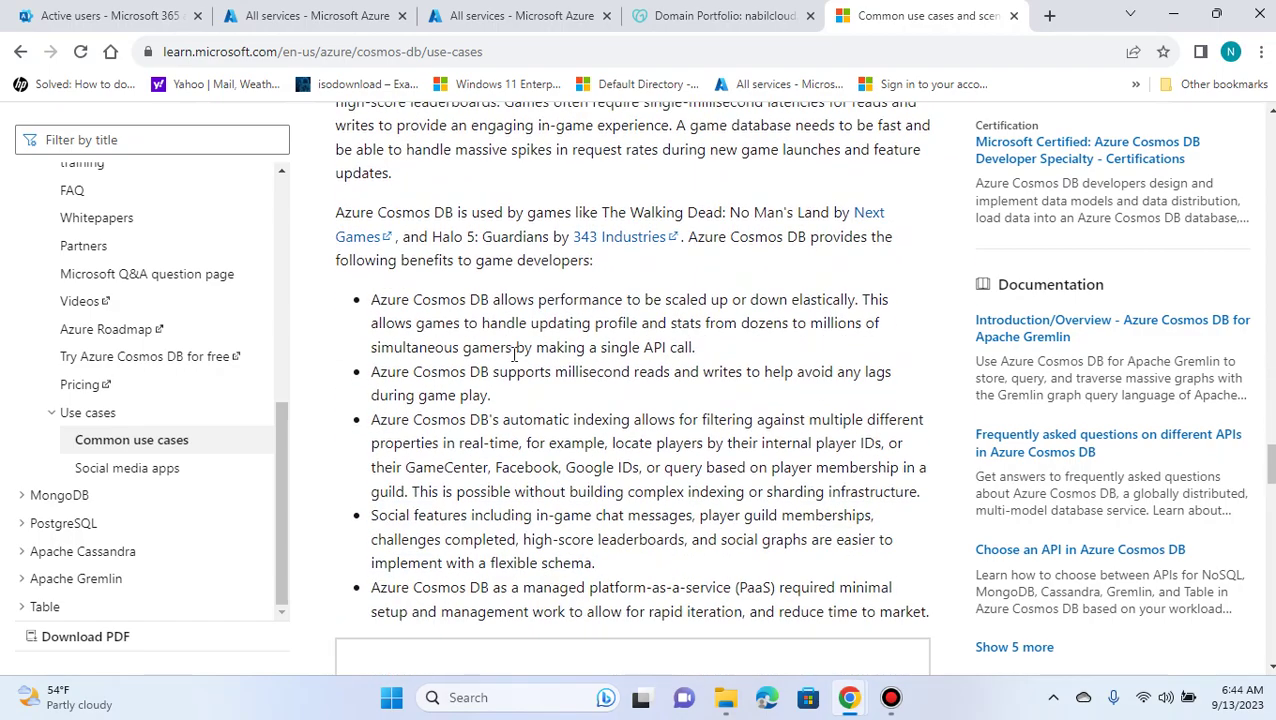
scroll(515, 353, "down", 10)
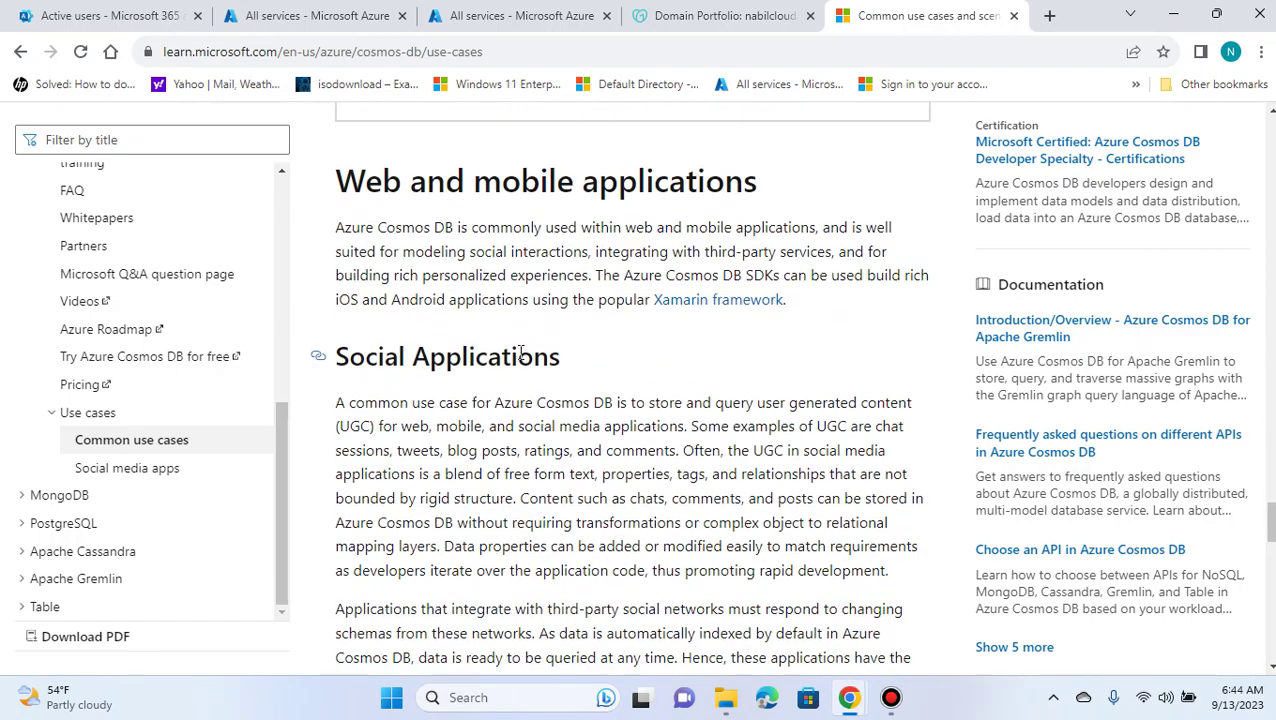
scroll(520, 353, "up", 10)
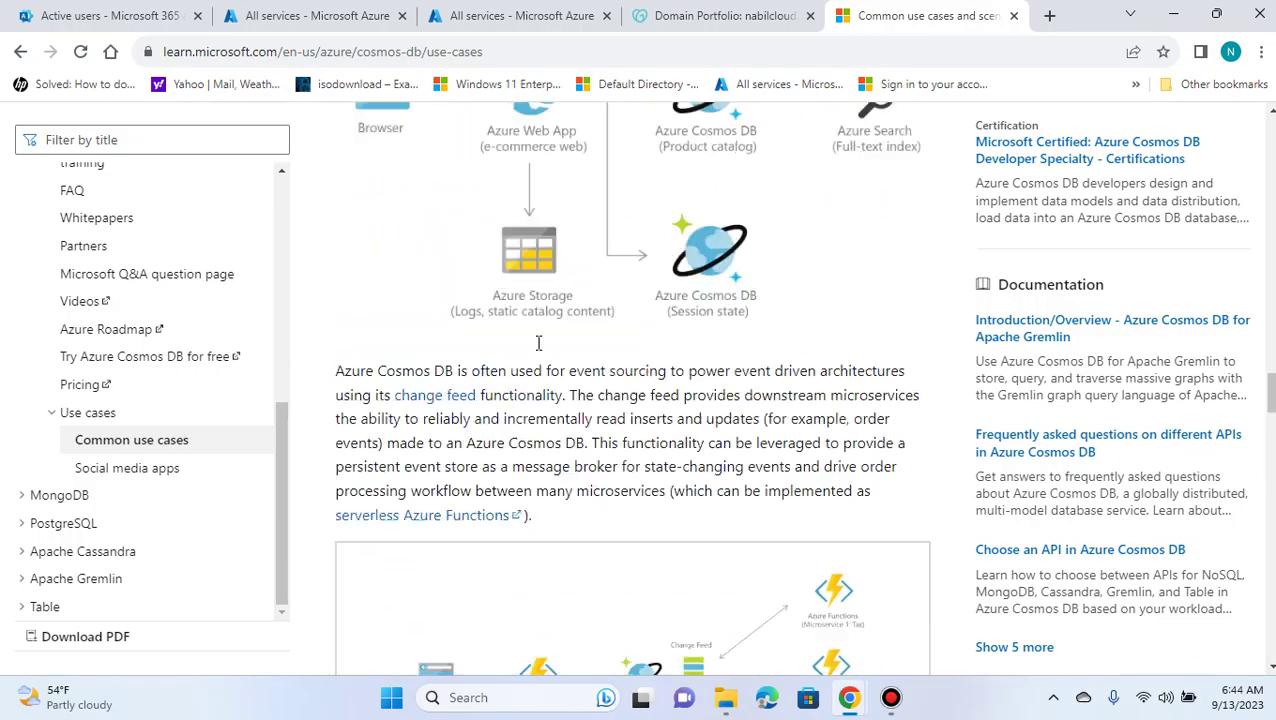
scroll(538, 343, "up", 15)
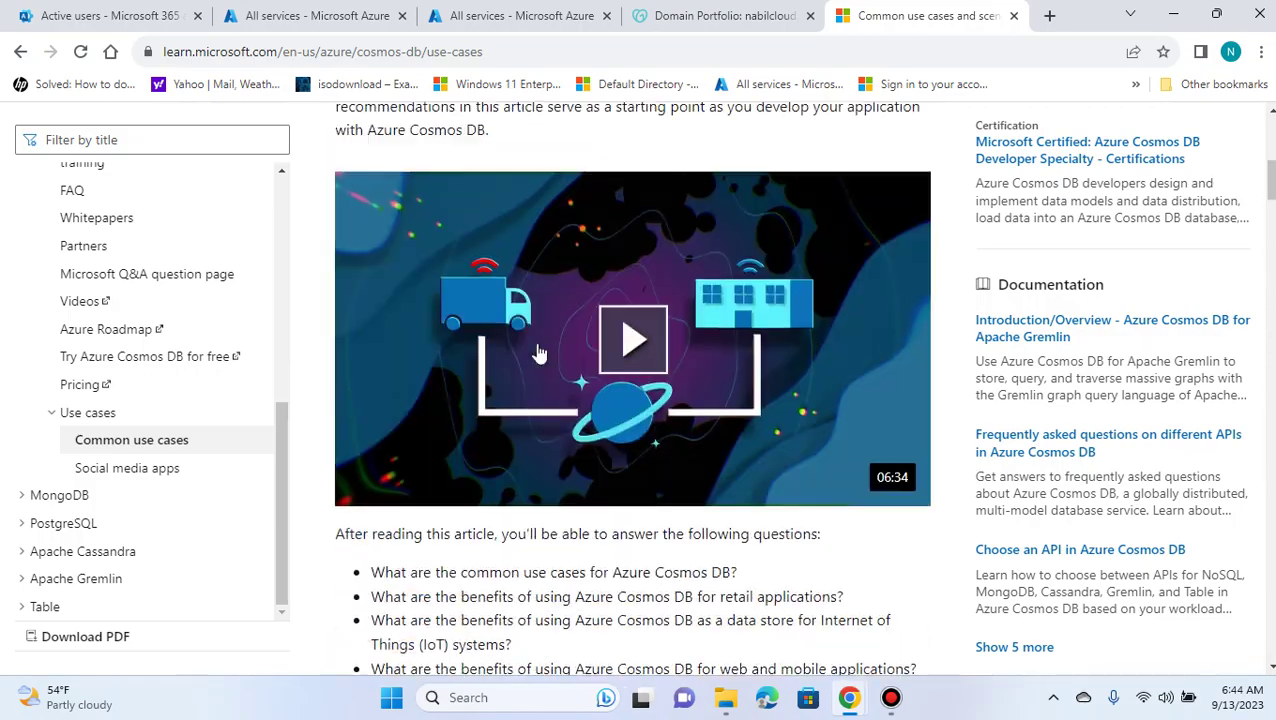
scroll(538, 353, "up", 5)
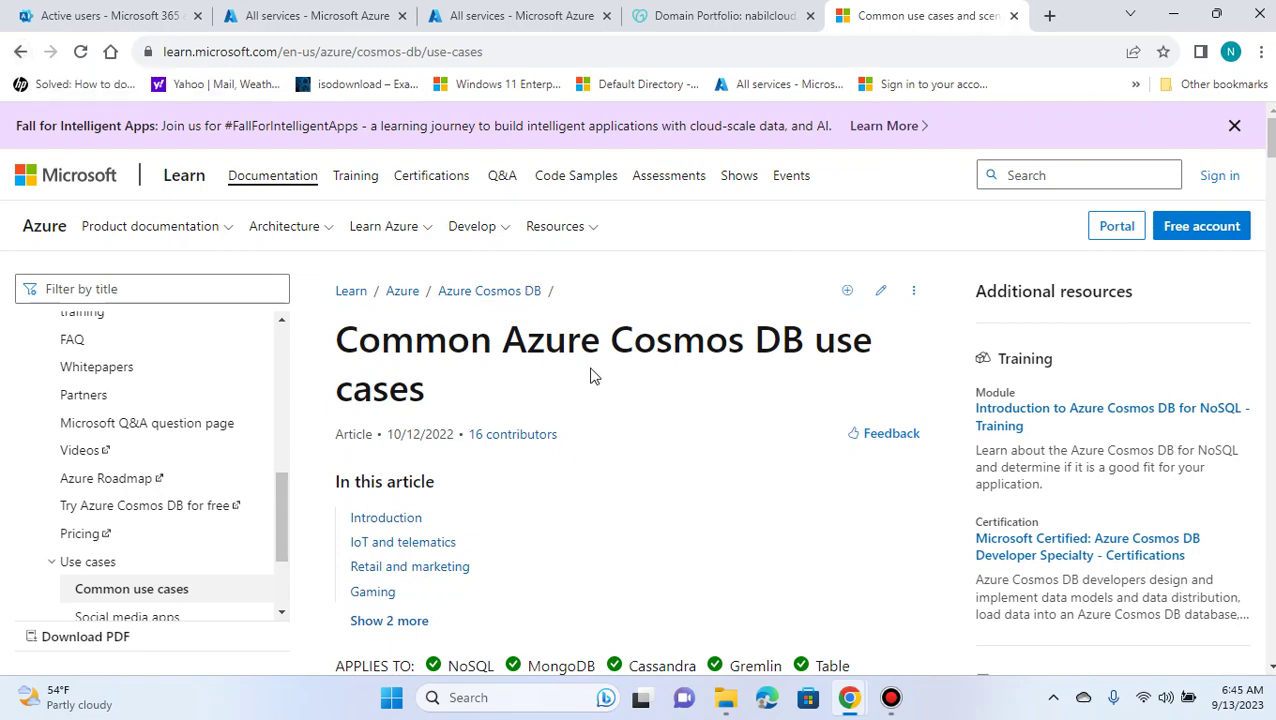
key("ctrl+2")
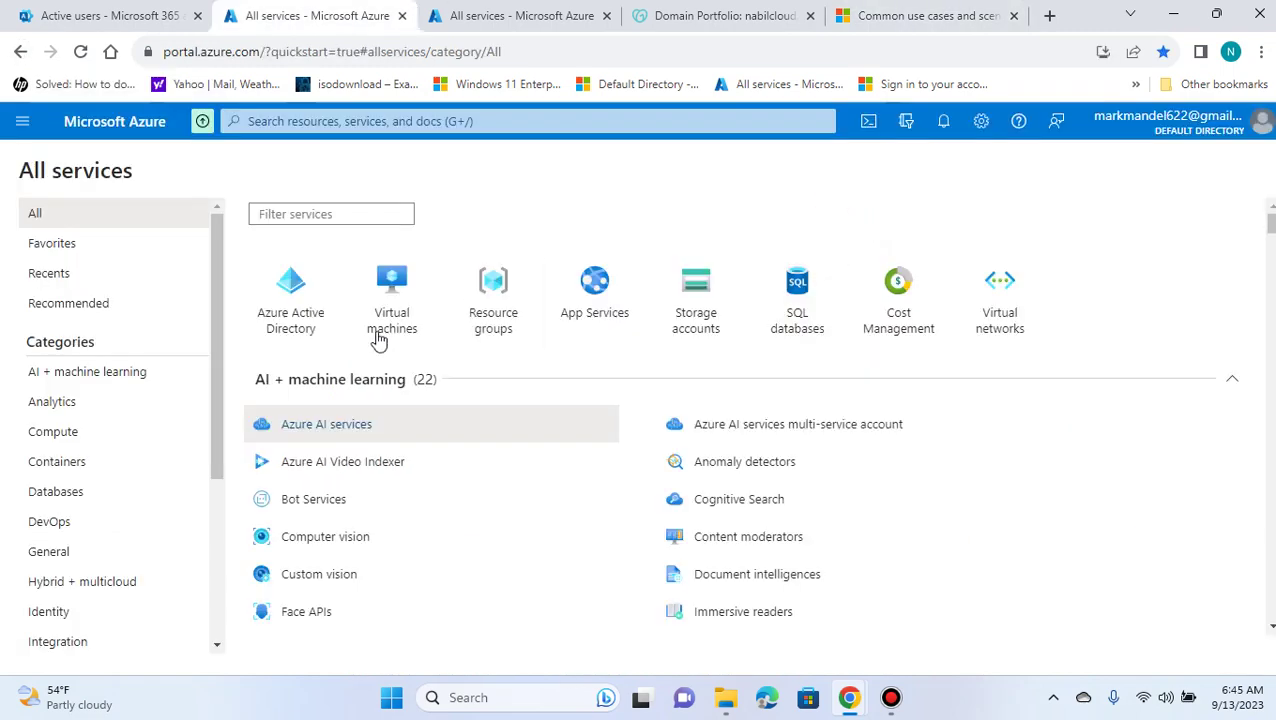
left_click(348, 120)
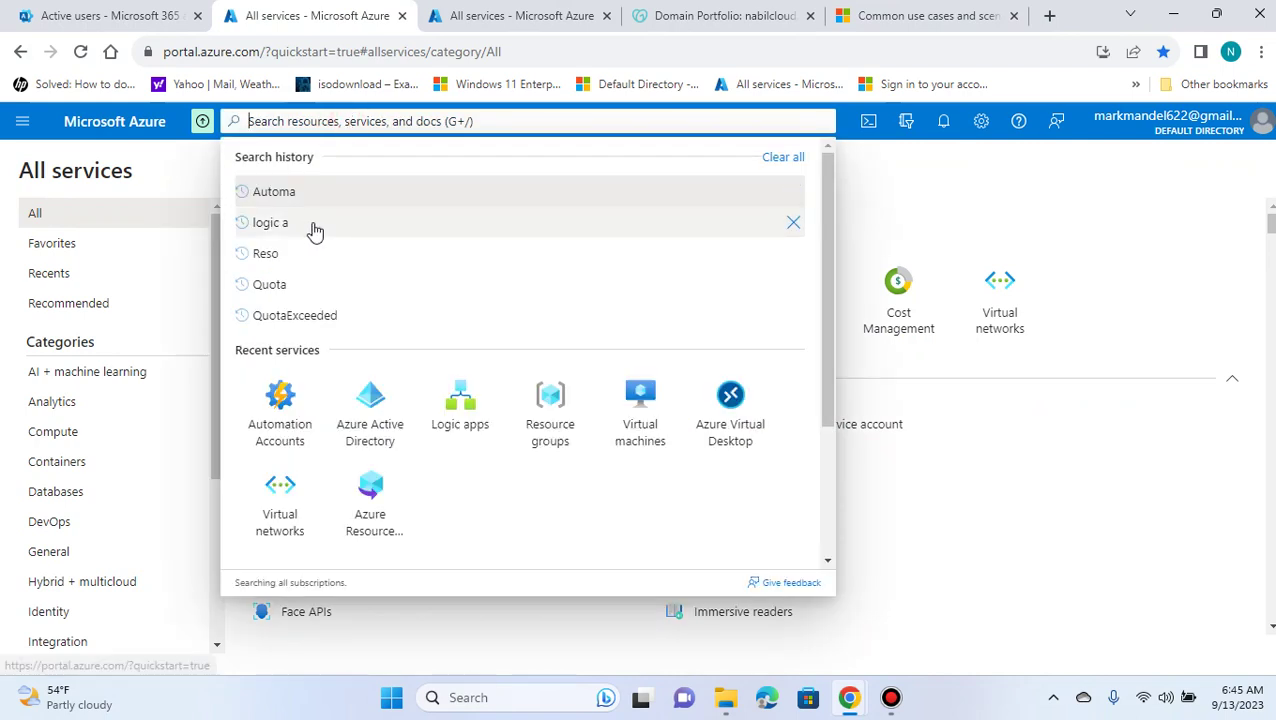
left_click(448, 15)
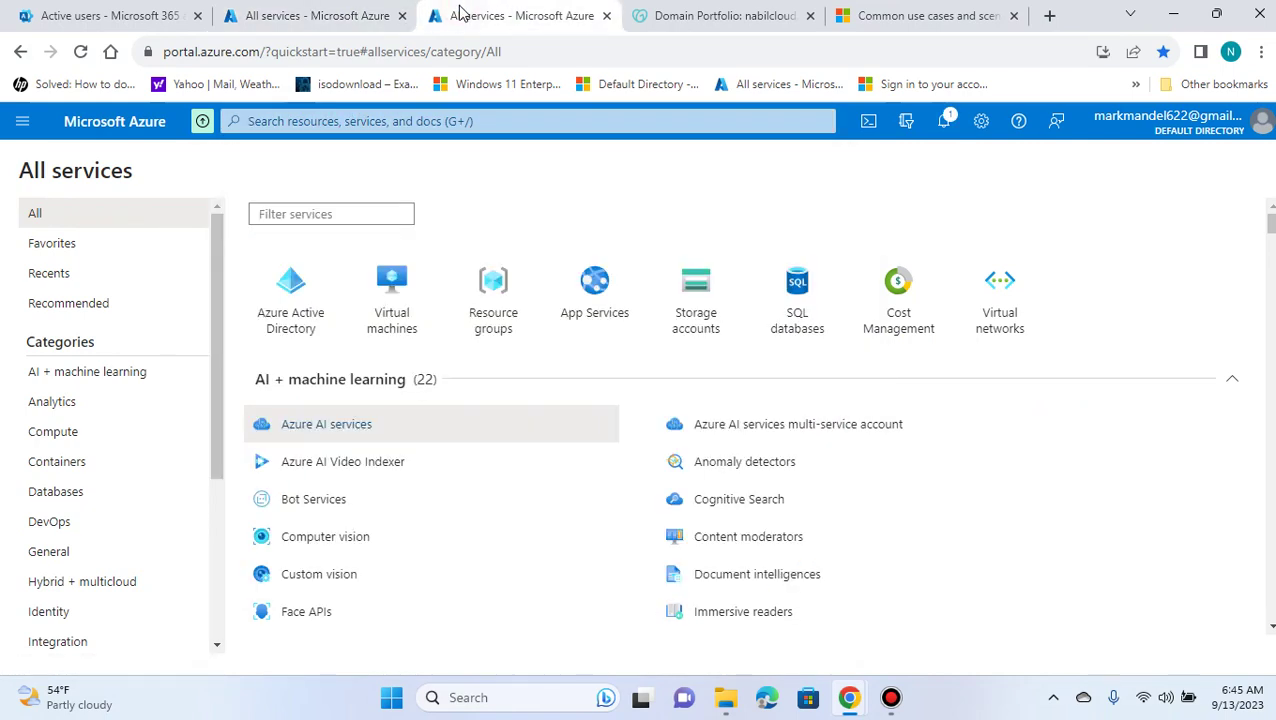
left_click(258, 12)
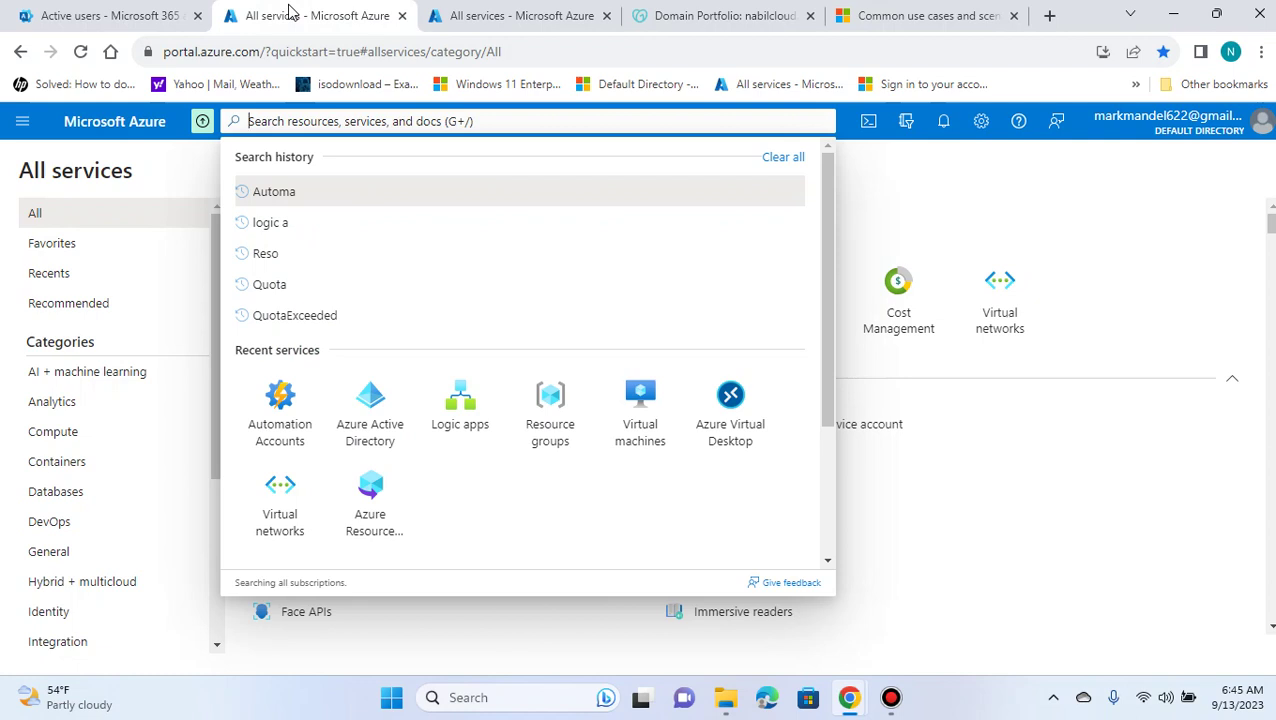
In the second open Azure portal page, search for "Cosmo" and open the Azure Cosmos DB service.
left_click(495, 15)
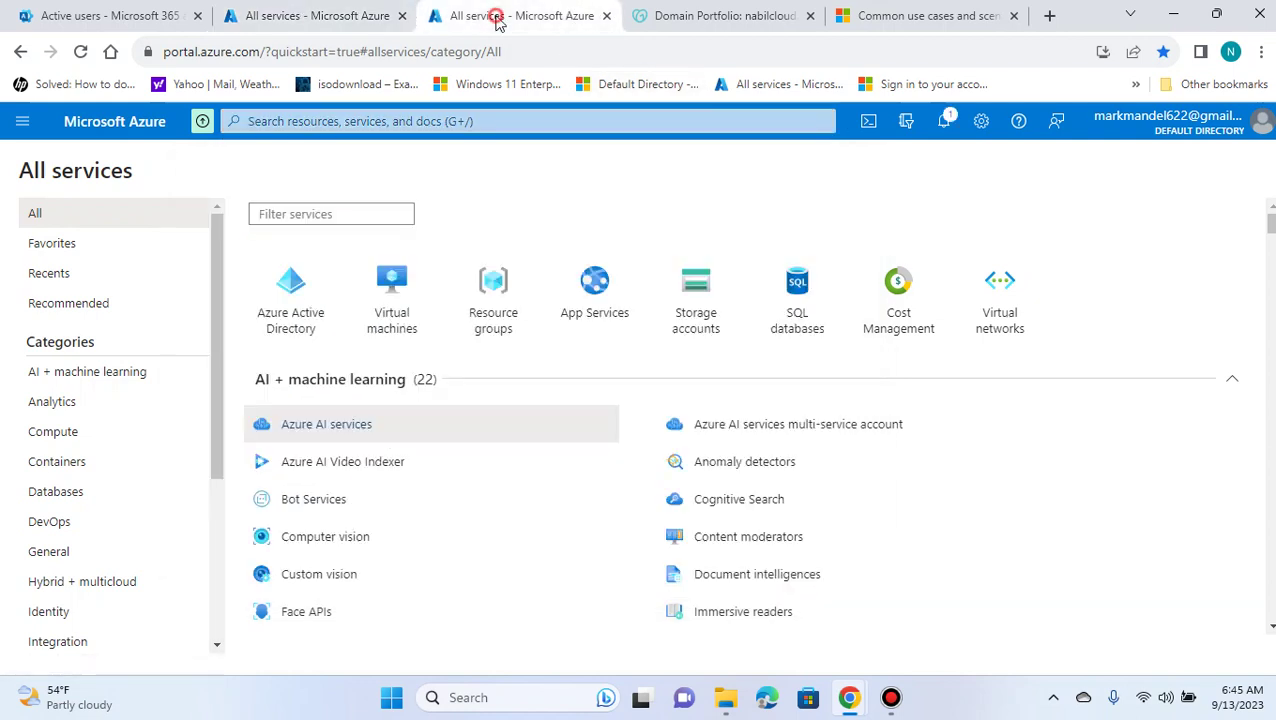
left_click(415, 120)
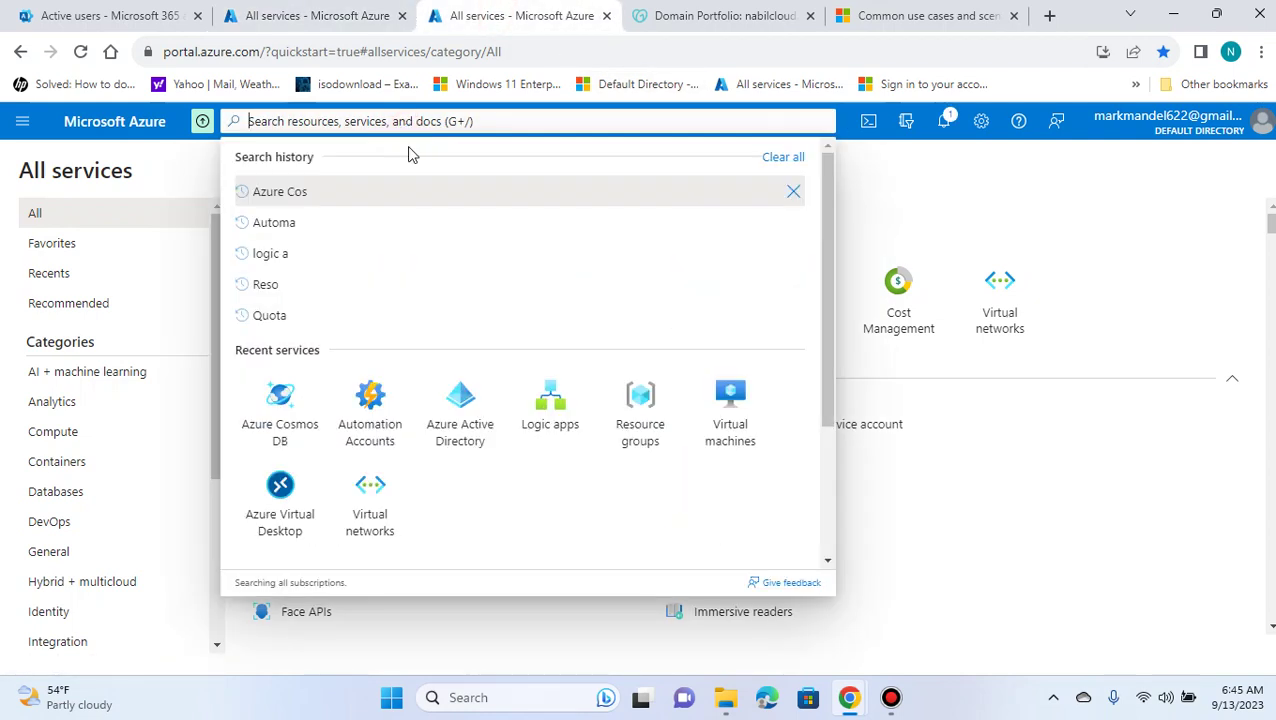
type("Cosm")
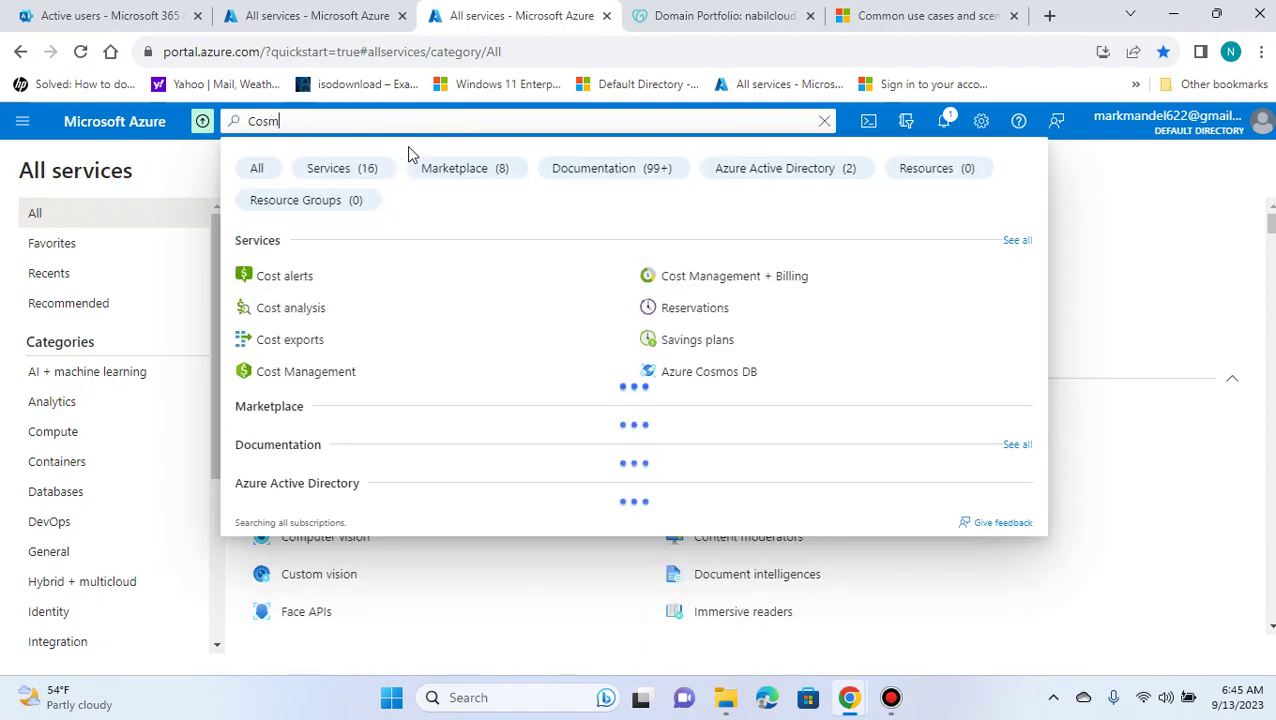
type("o")
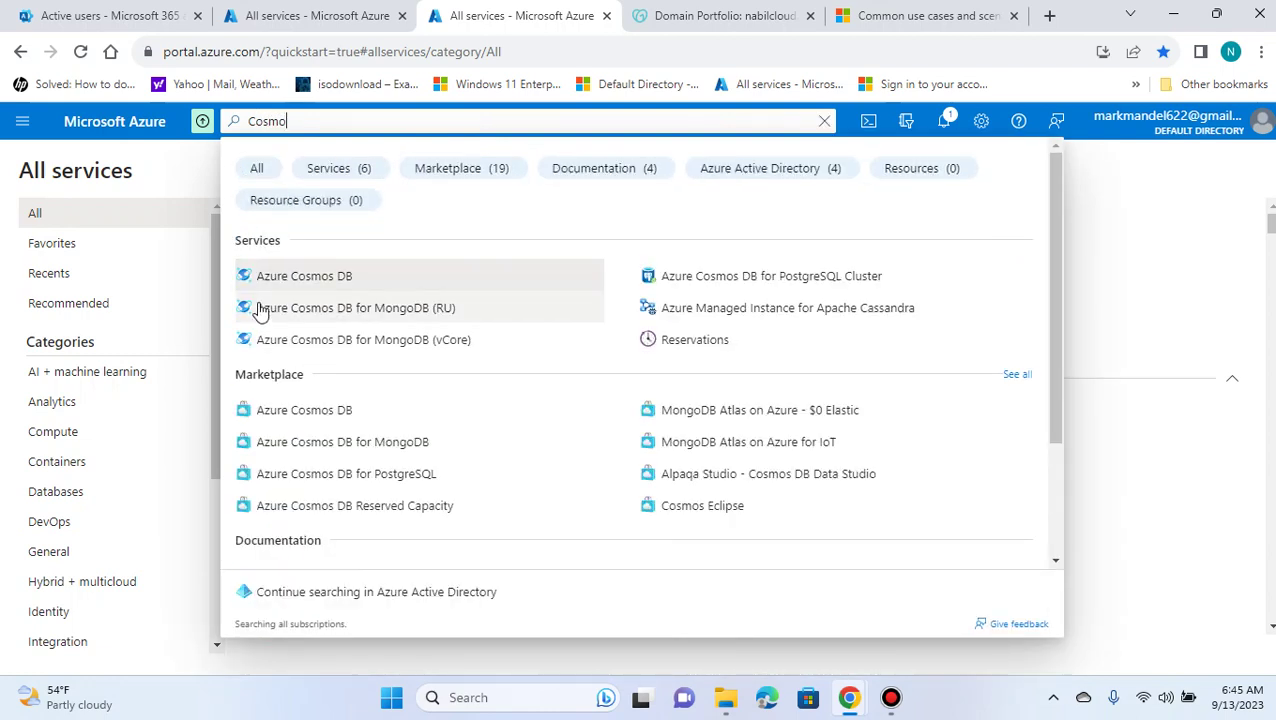
left_click(336, 285)
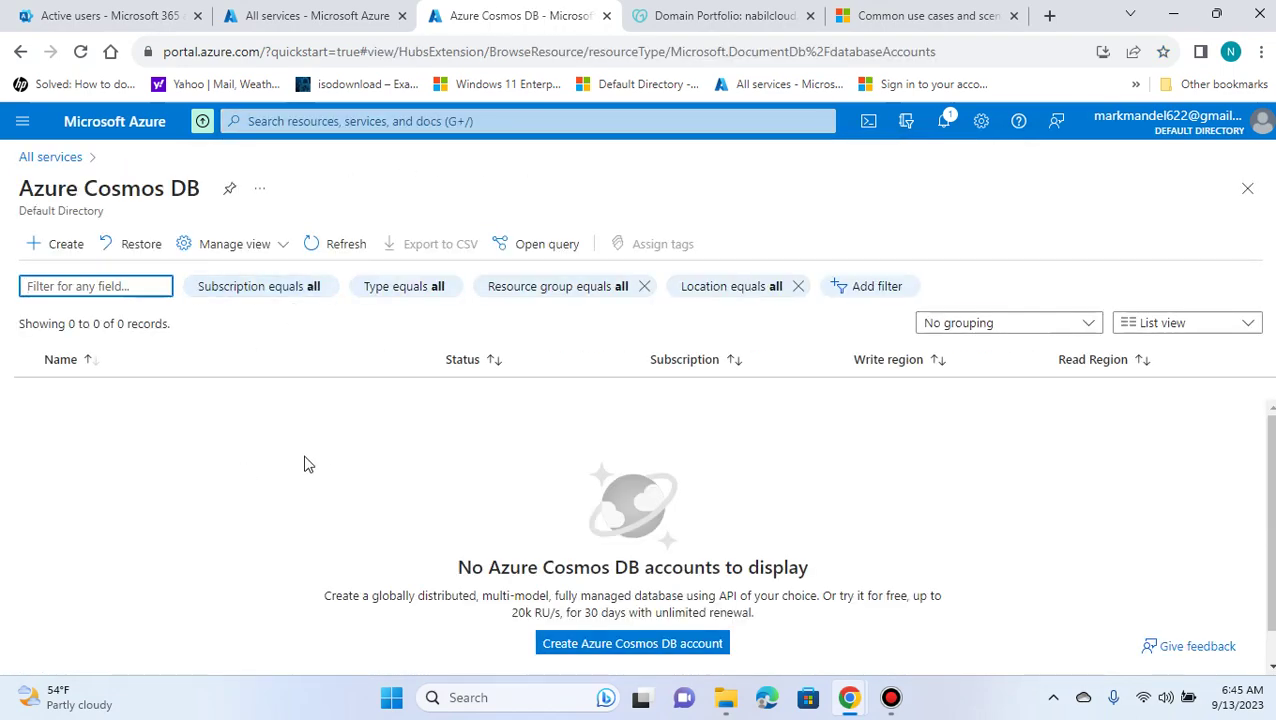
Start creating an Azure Cosmos DB account and review the API options offered for the workload.
left_click(37, 251)
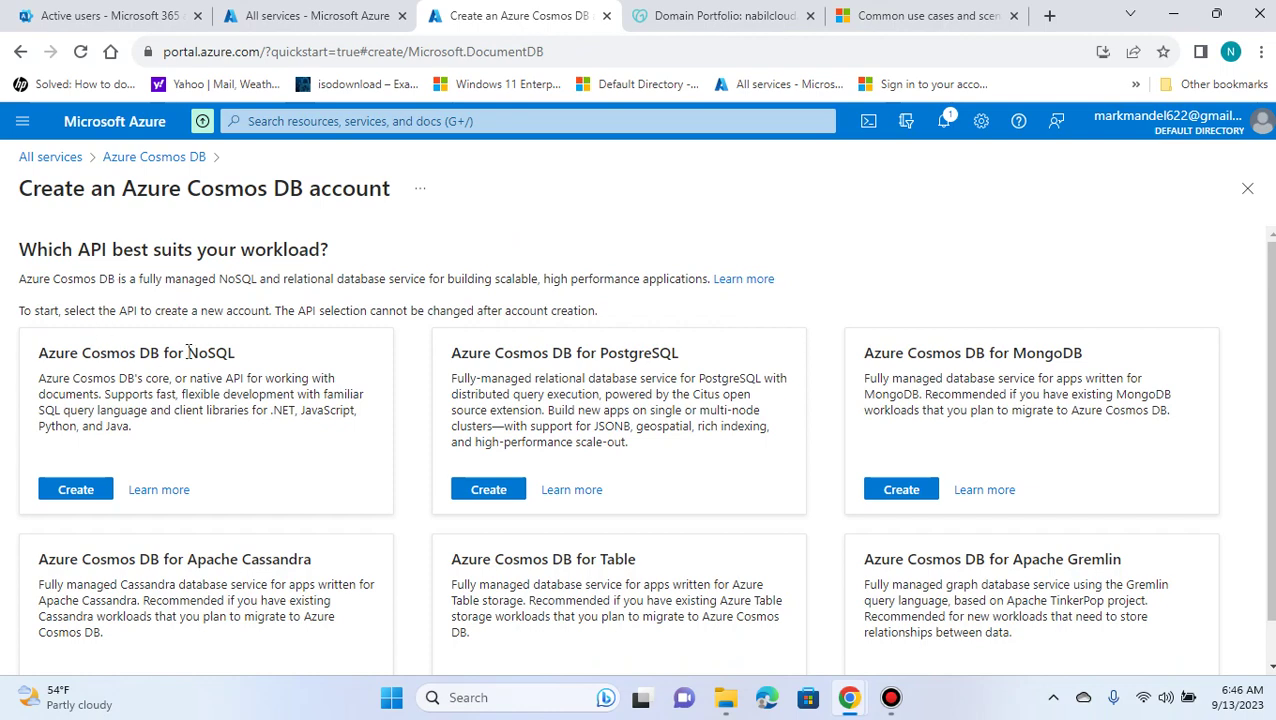
scroll(263, 366, "down", 1)
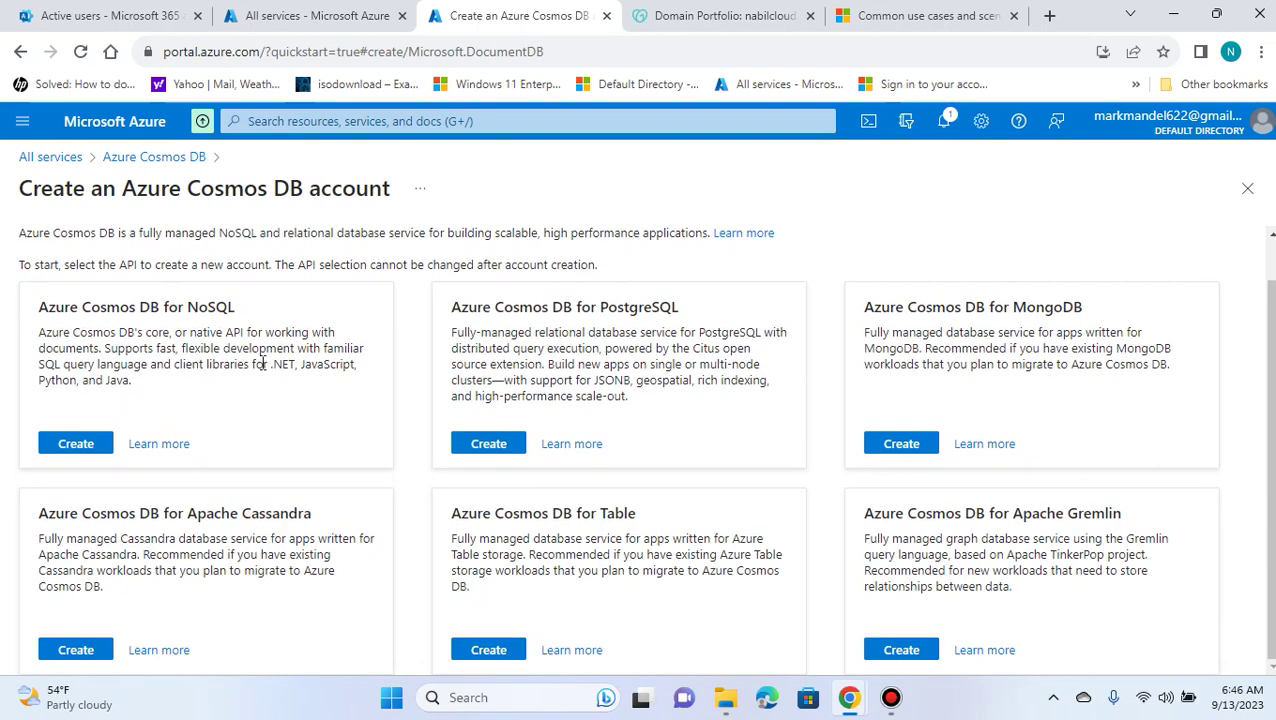
scroll(263, 366, "up", 1)
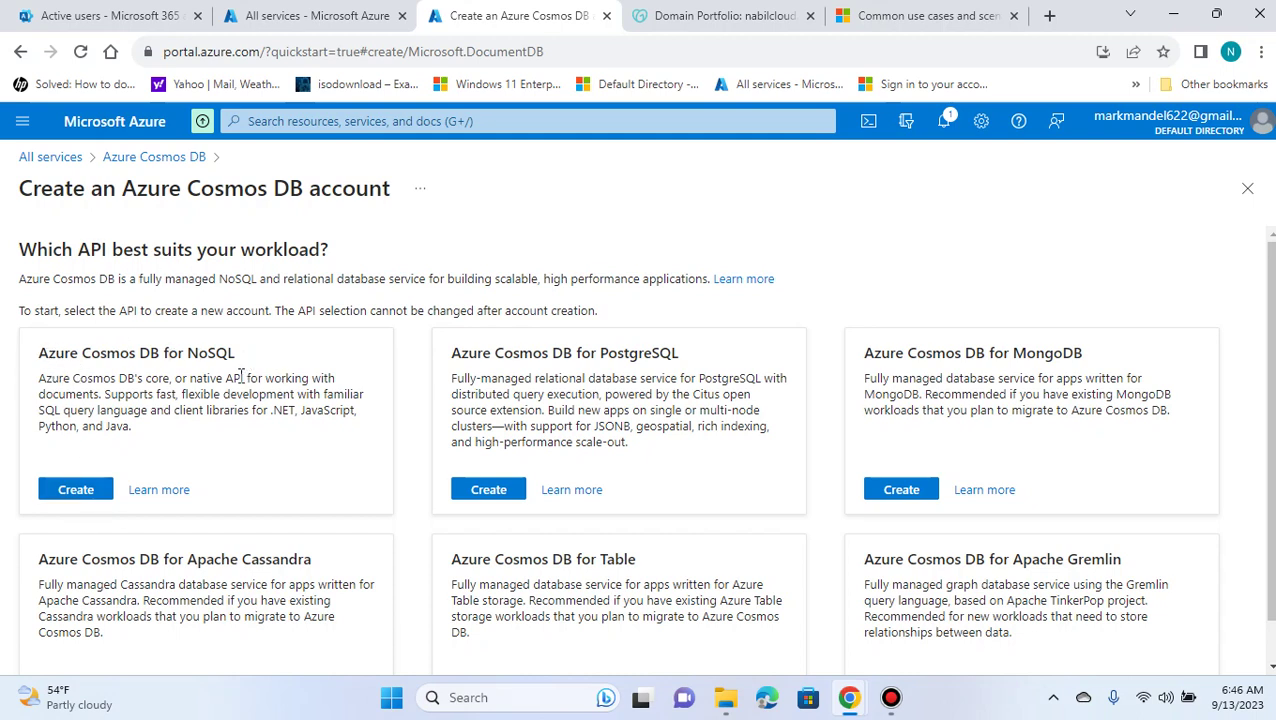
Choose the Azure Cosmos DB for NoSQL API and create a new resource group named DemoCosmosRG.
left_click(77, 489)
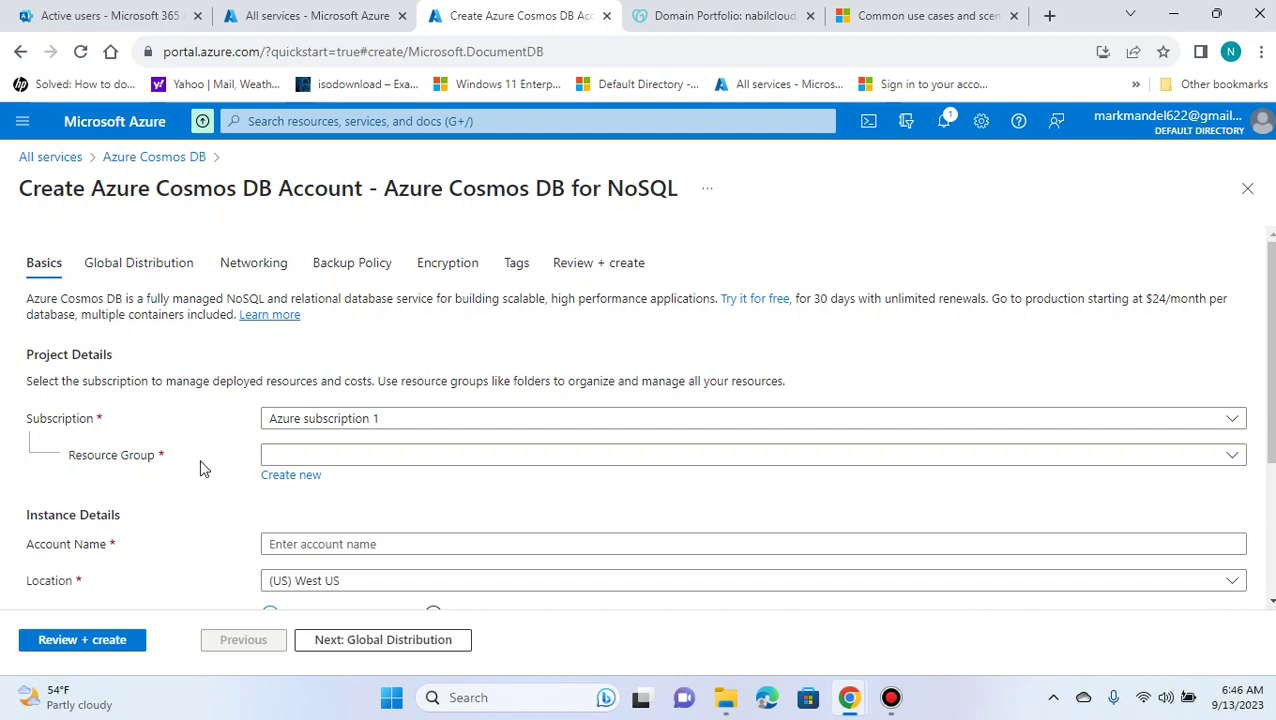
left_click(289, 478)
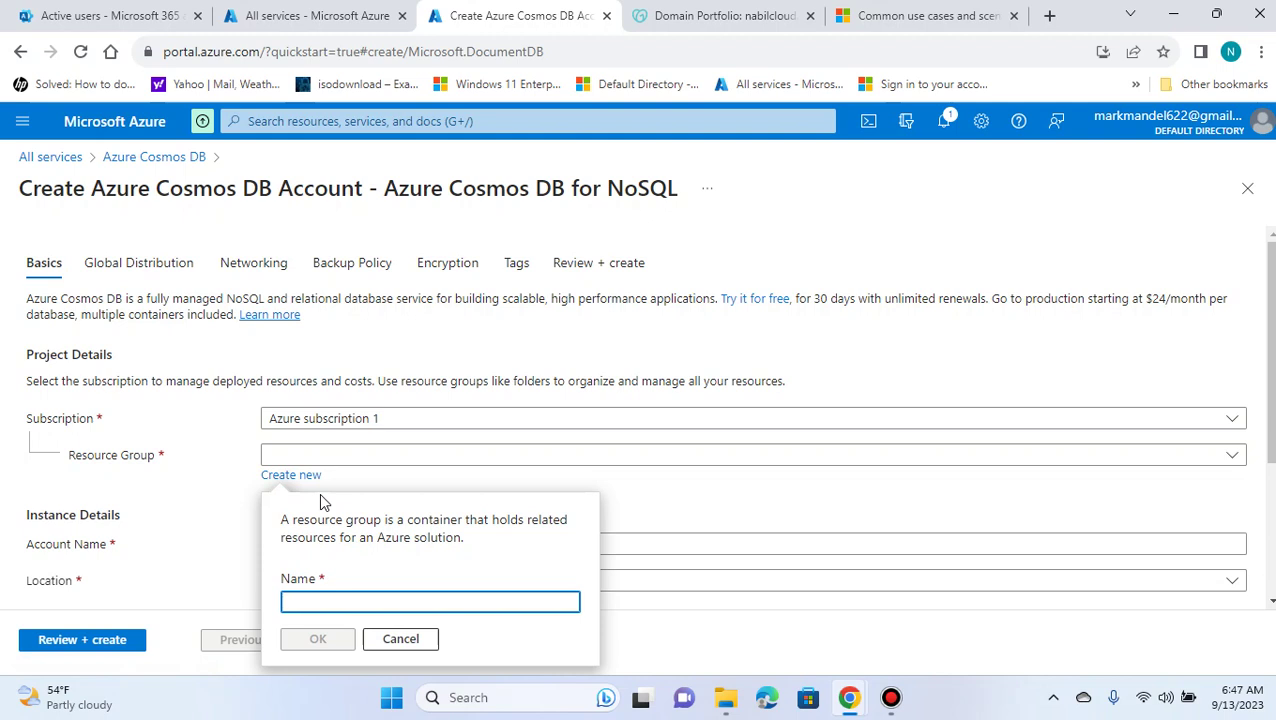
type("Demo")
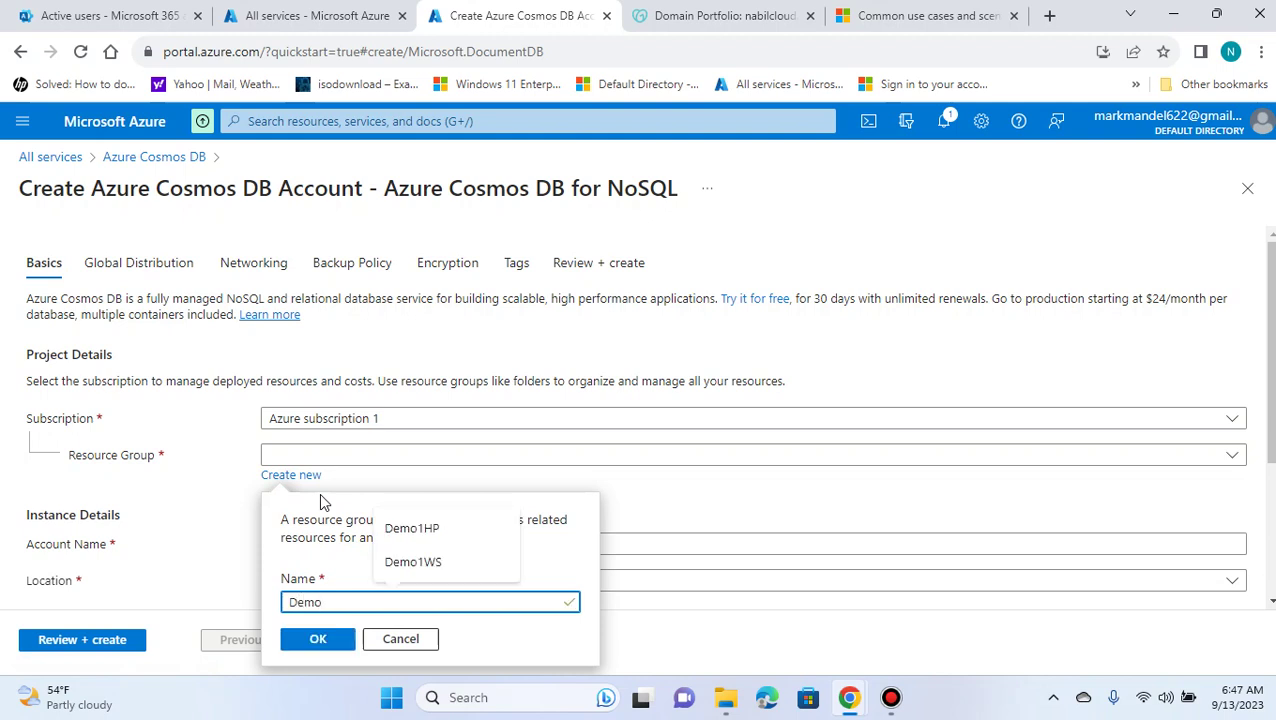
type("CosmosRG")
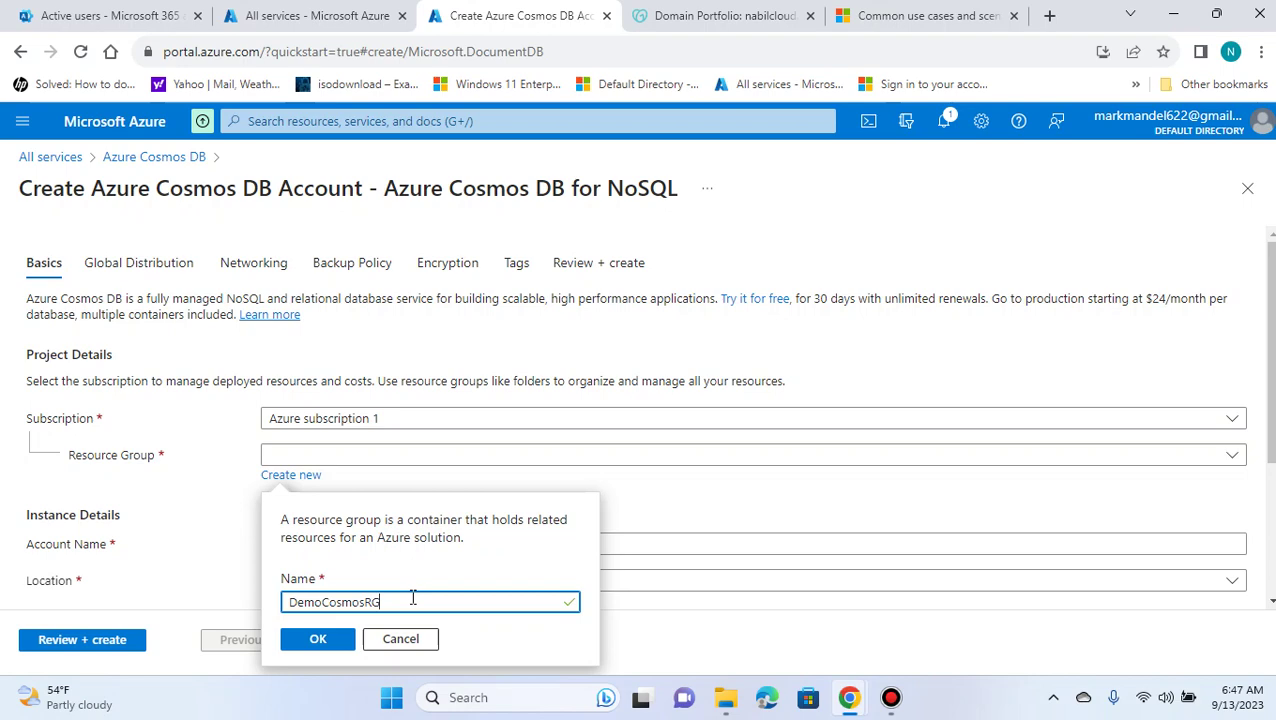
left_click(320, 641)
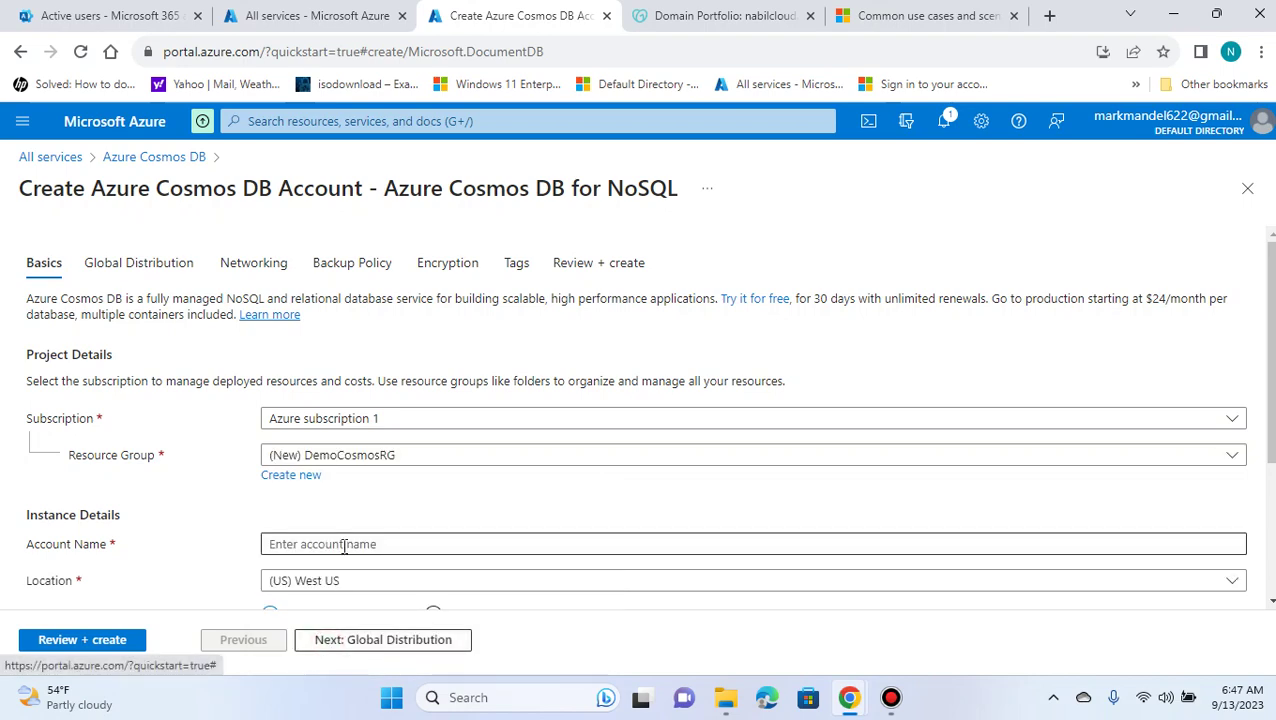
Name the account democosmosdb54 and set its location to (US) East US.
scroll(308, 540, "down", 2)
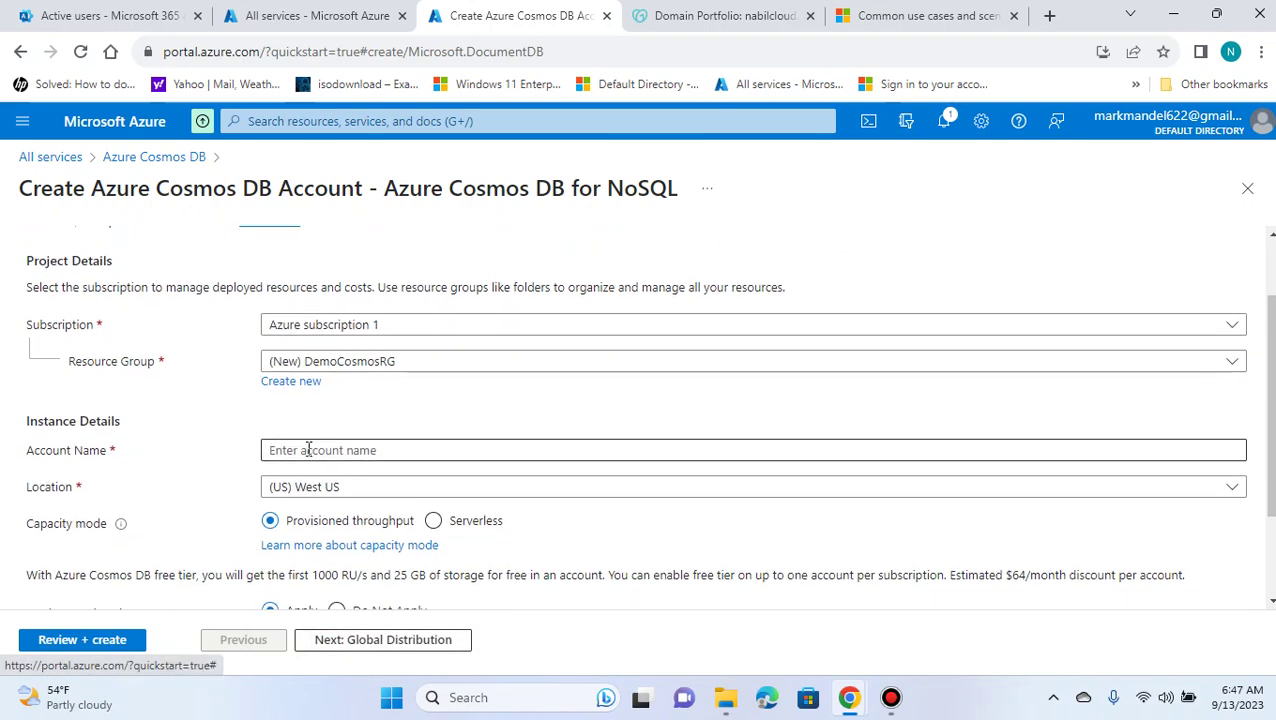
left_click(308, 450)
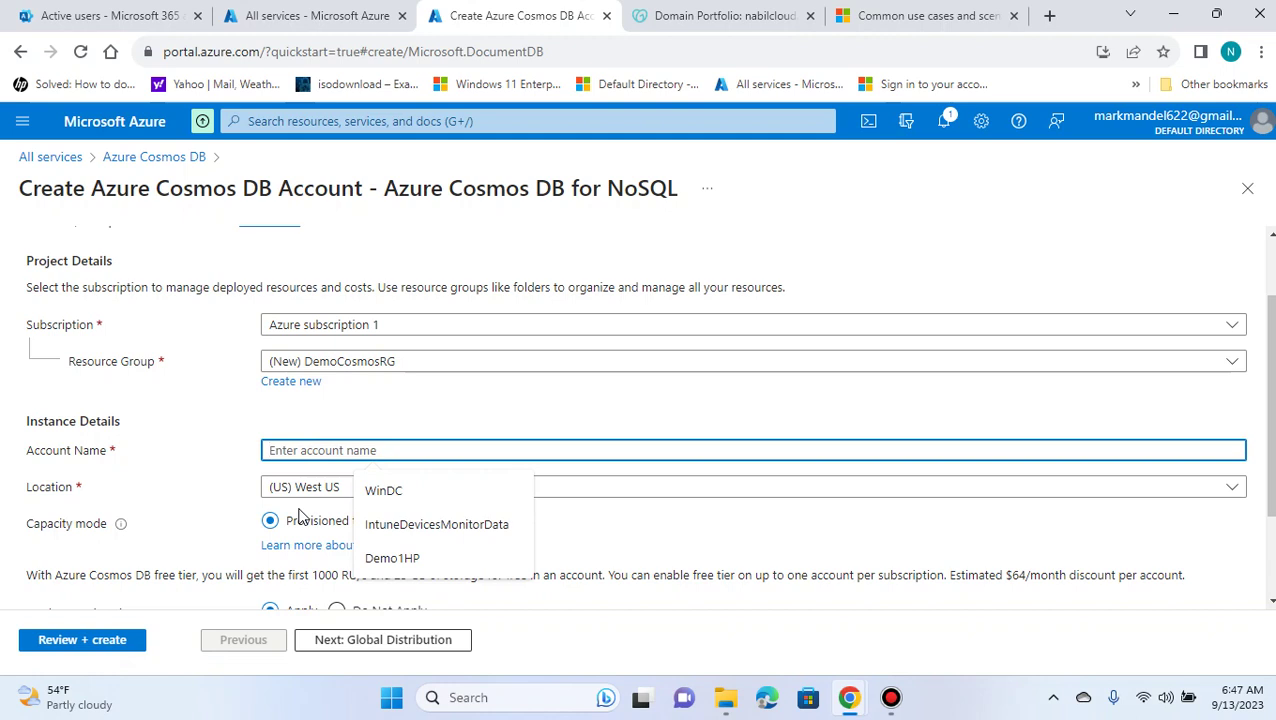
type("democosmosdb54")
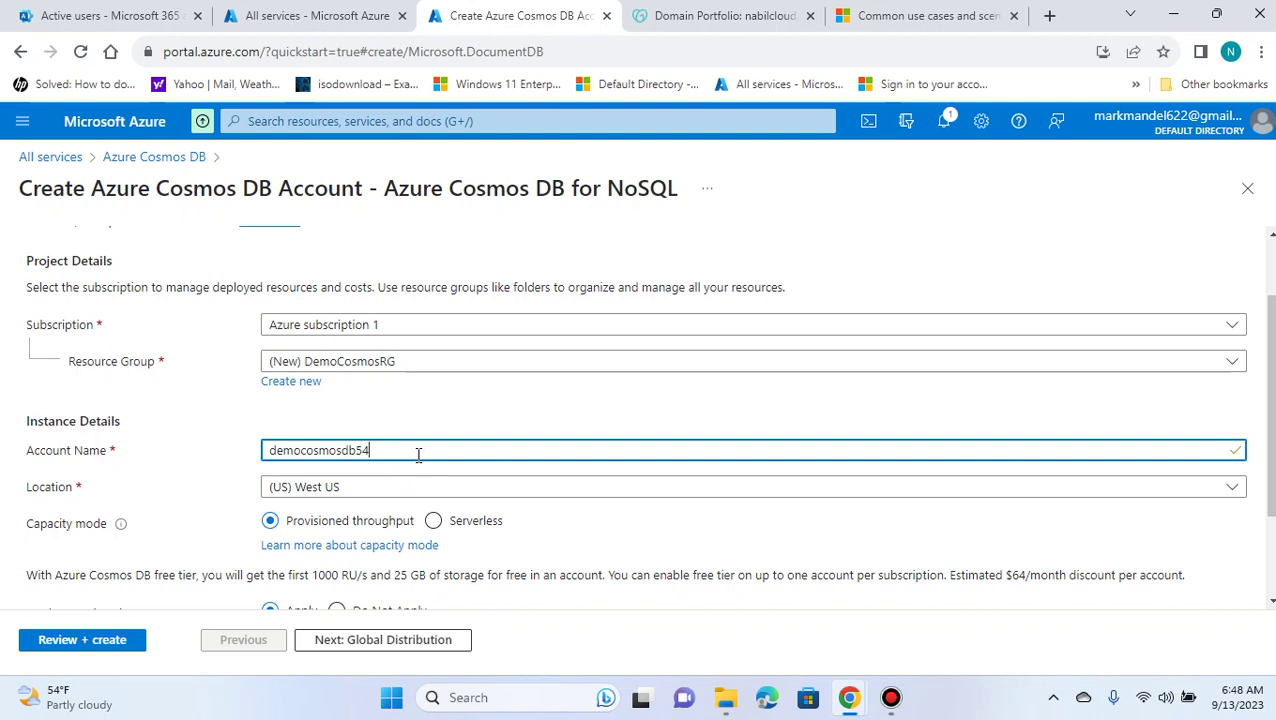
left_click(355, 497)
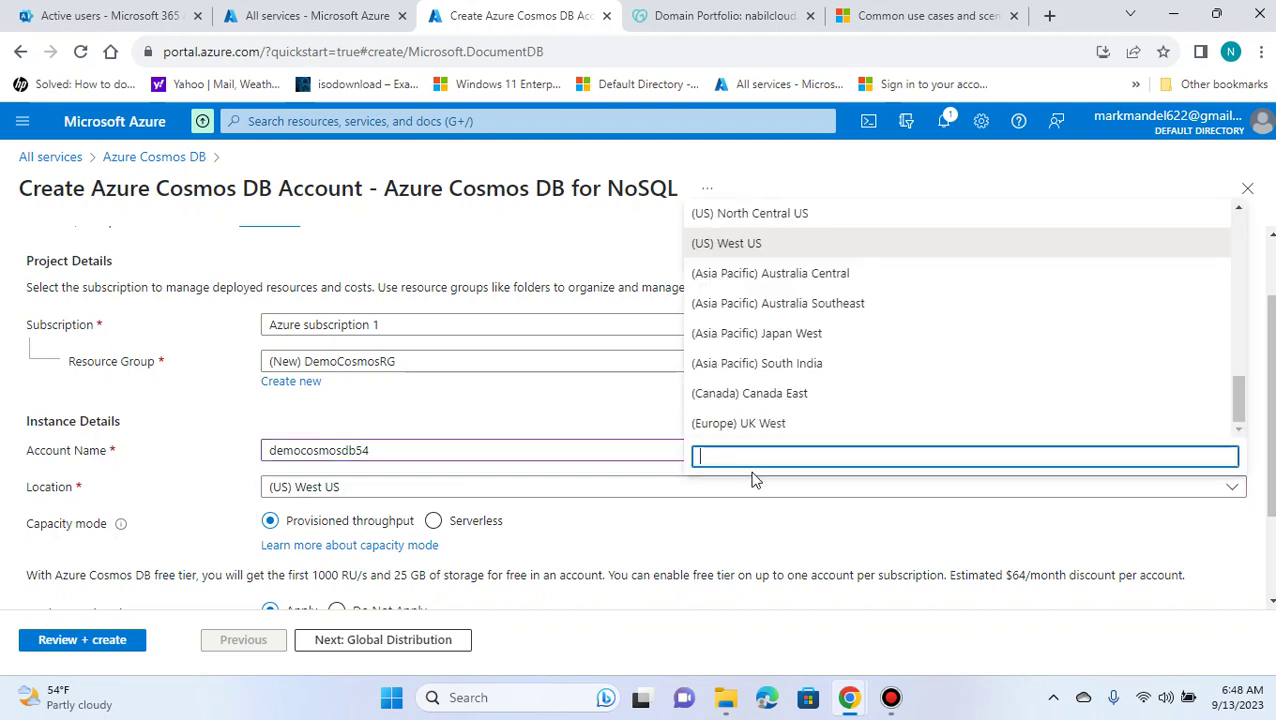
type("Ea")
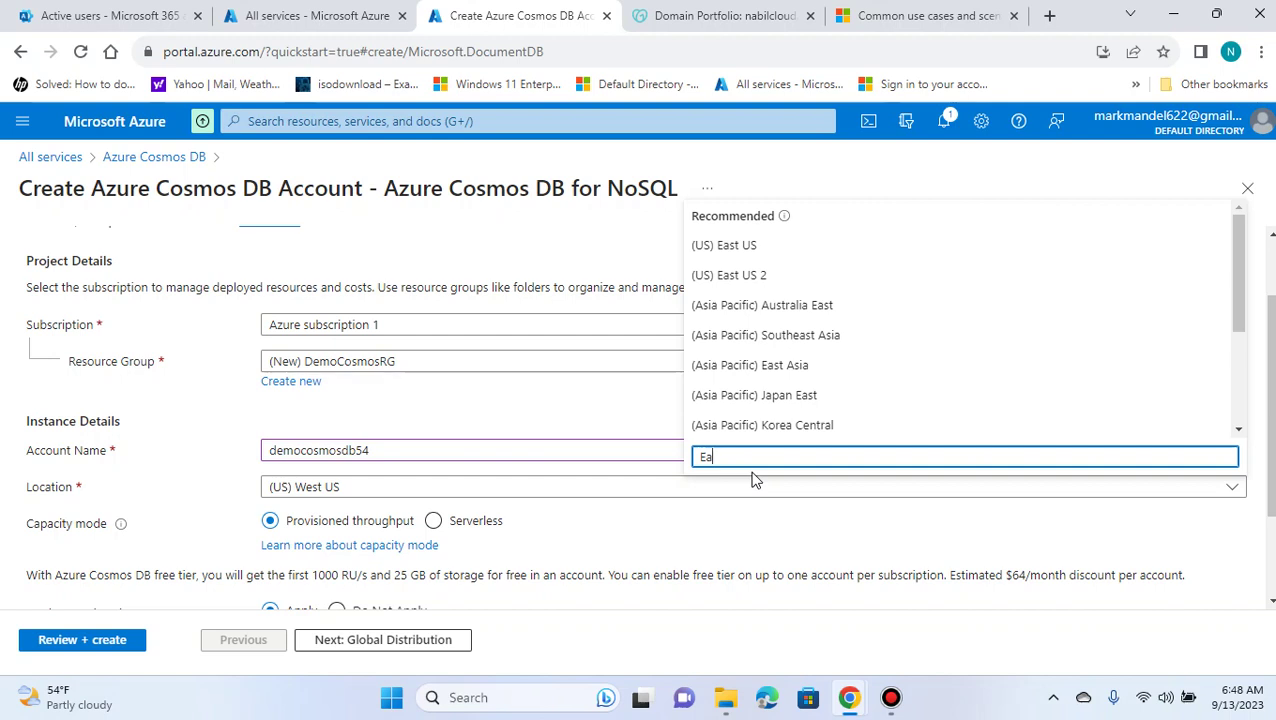
left_click(729, 246)
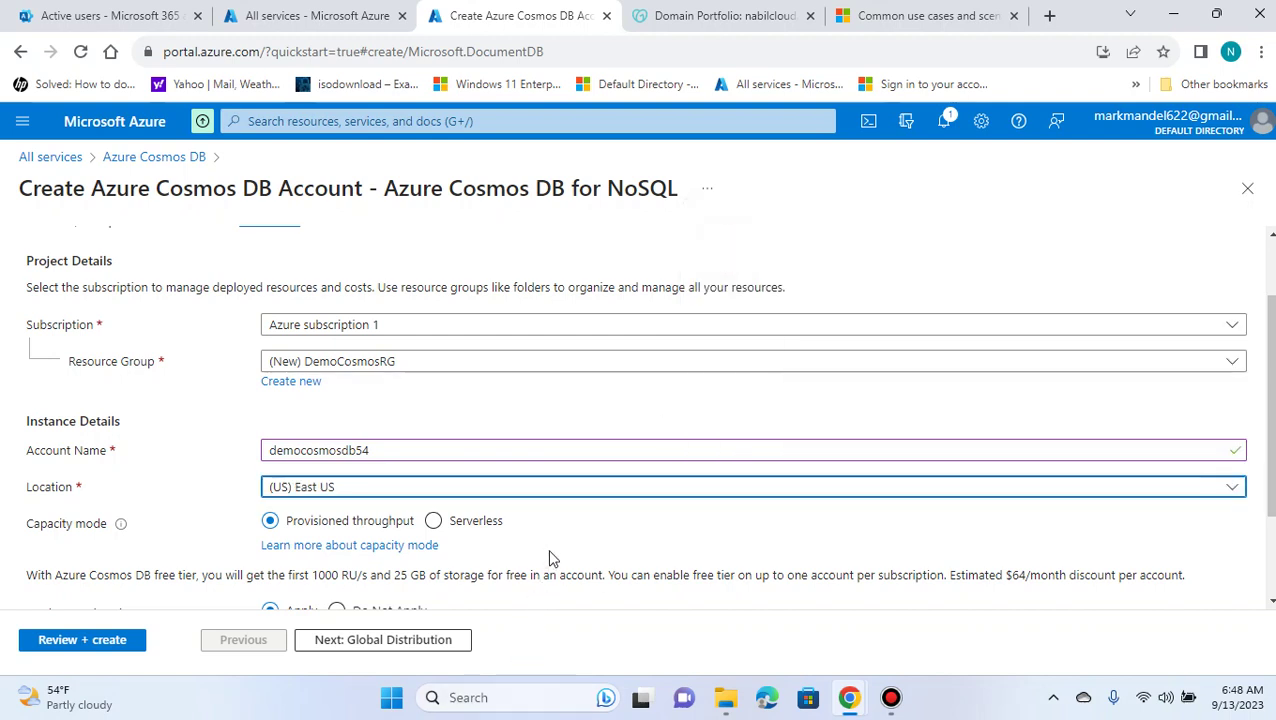
Try the Serverless capacity mode for the account and switch back to Provisioned throughput.
scroll(549, 518, "down", 2)
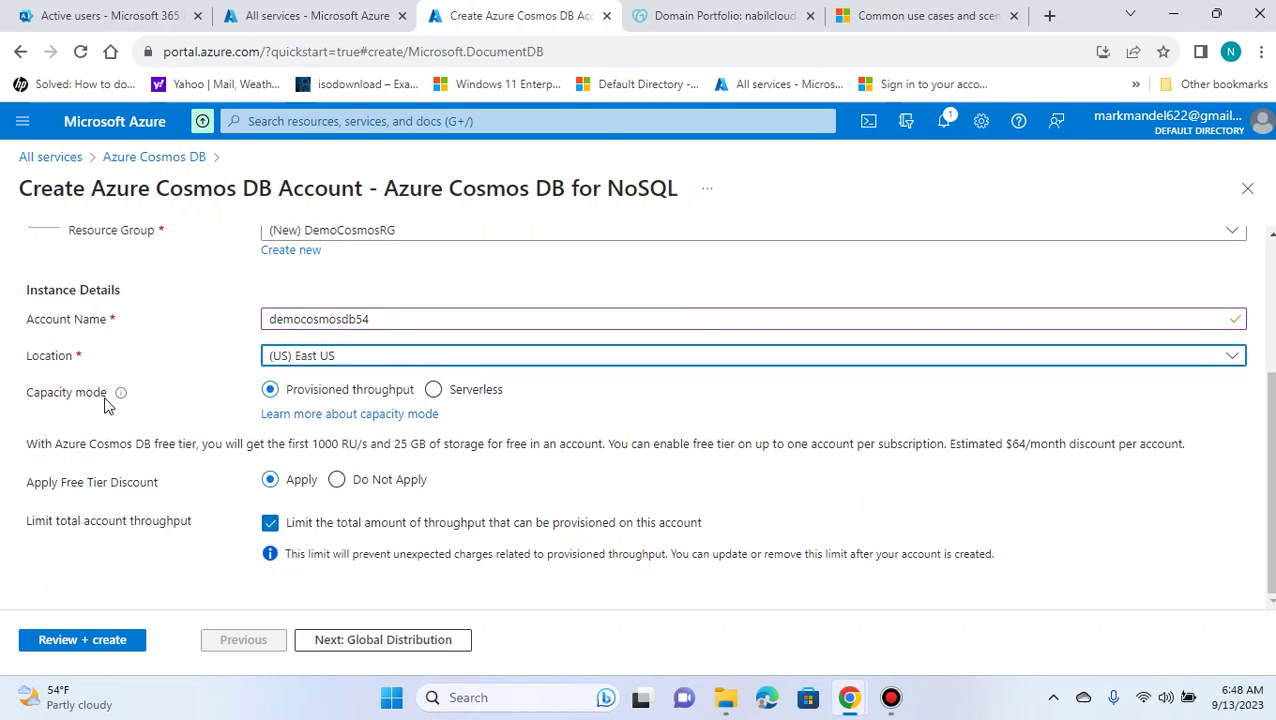
mouse_move(119, 401)
left_click(432, 390)
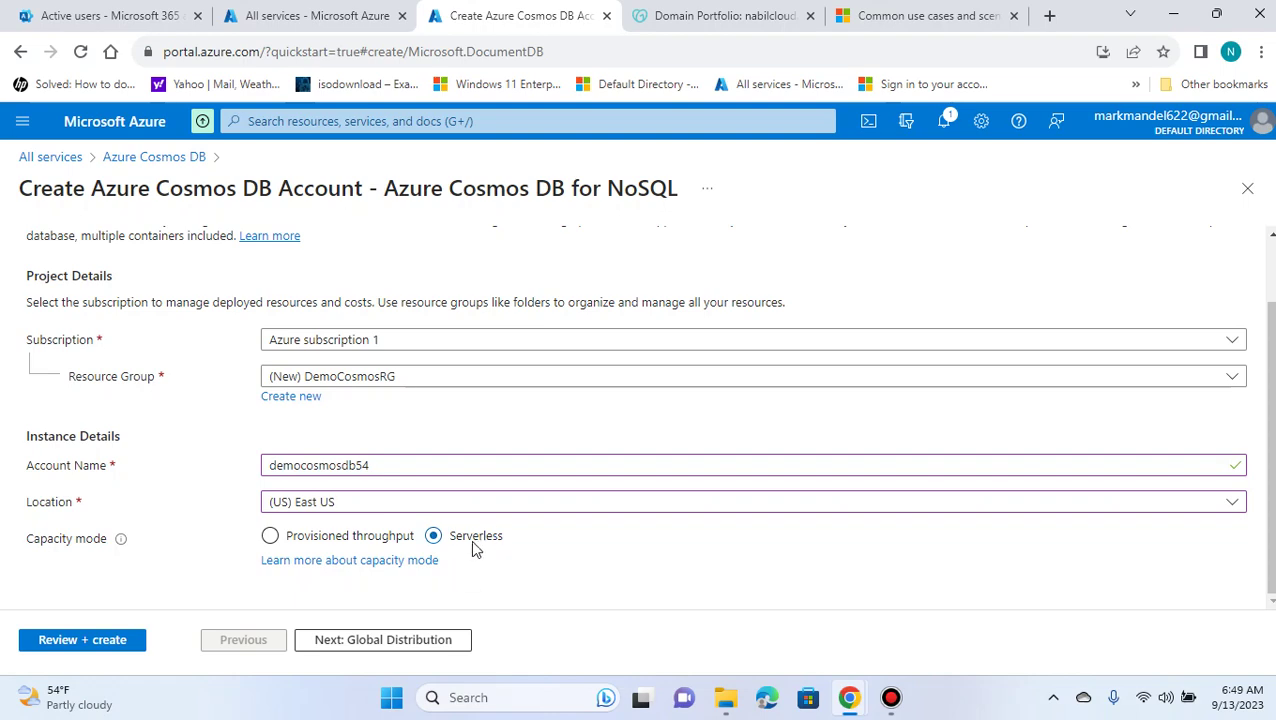
left_click(271, 537)
scroll(565, 505, "down", 2)
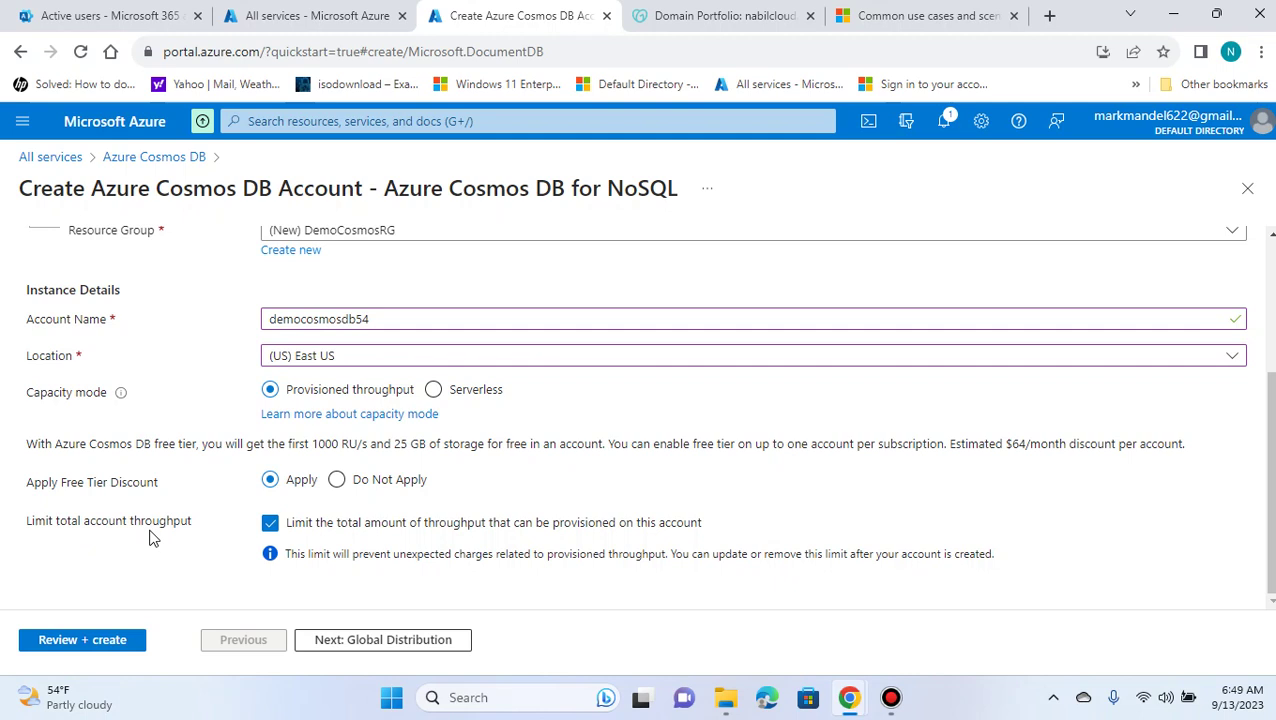
Toggle the total account throughput limit off and back on, and continue to the Global Distribution settings.
left_click(269, 524)
left_click(270, 524)
left_click(424, 648)
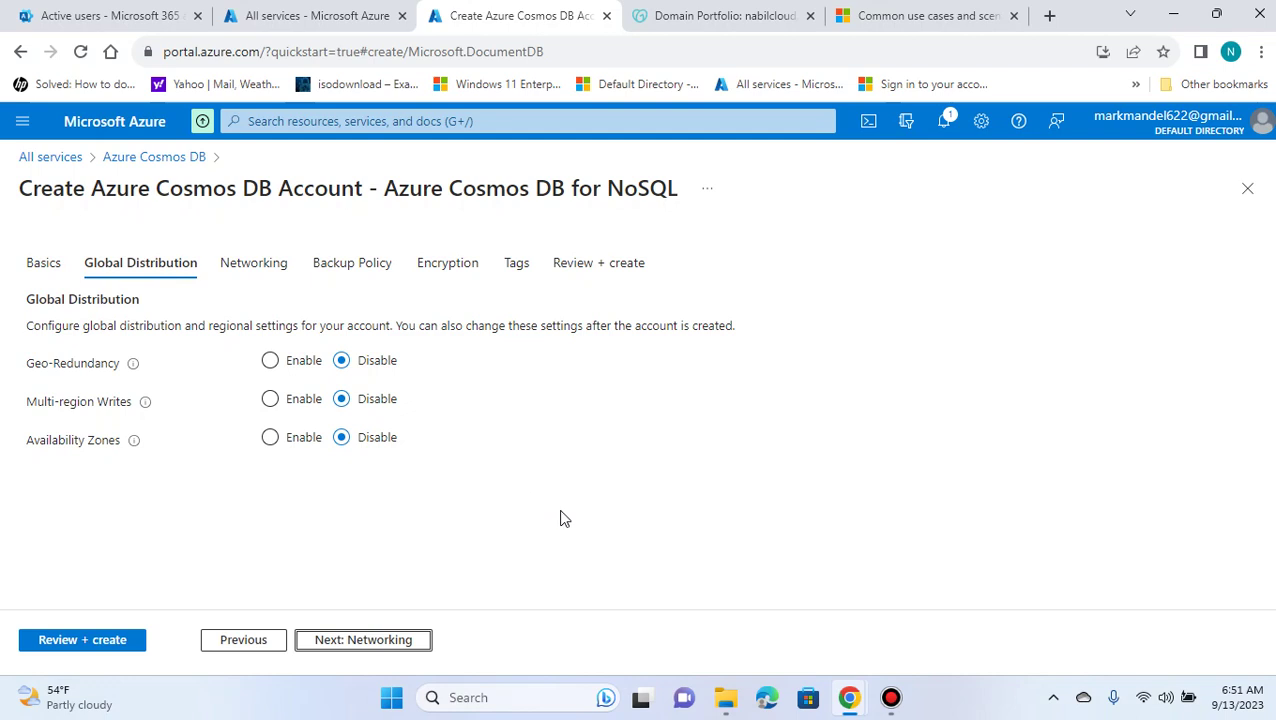
Try enabling Availability Zones, set the option back to Disable, and continue to the Networking settings.
left_click(273, 440)
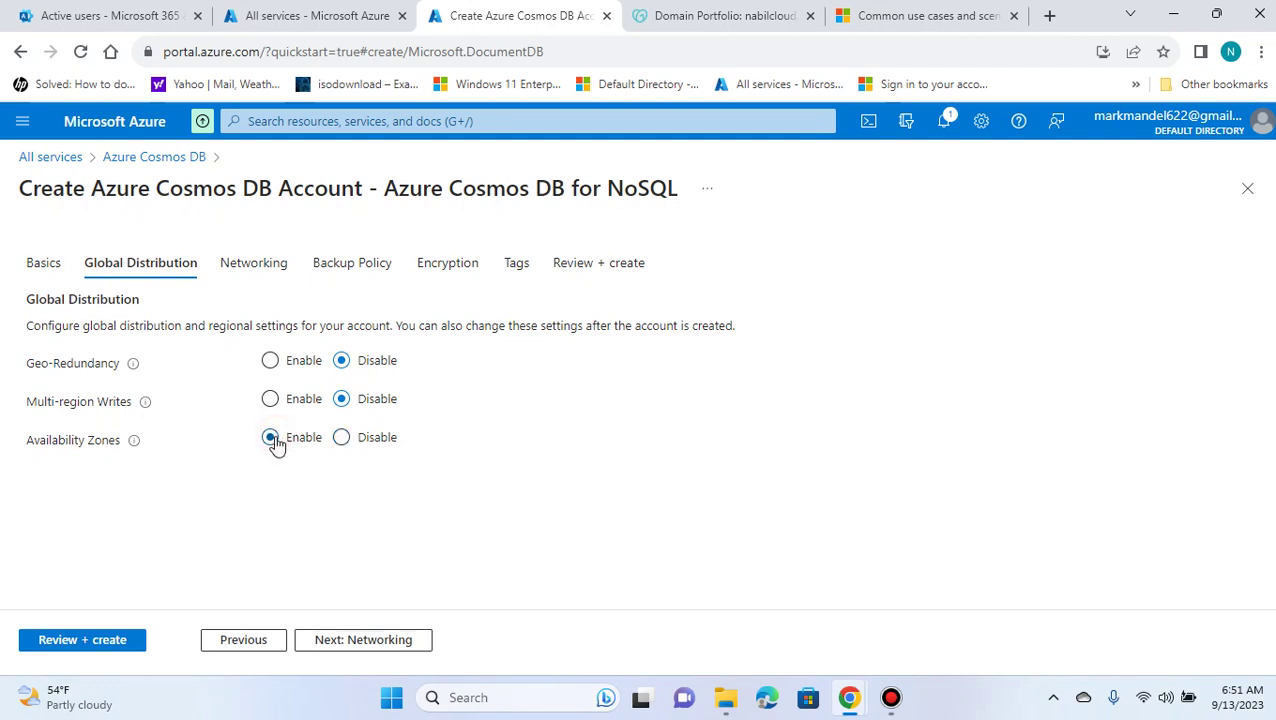
left_click(341, 438)
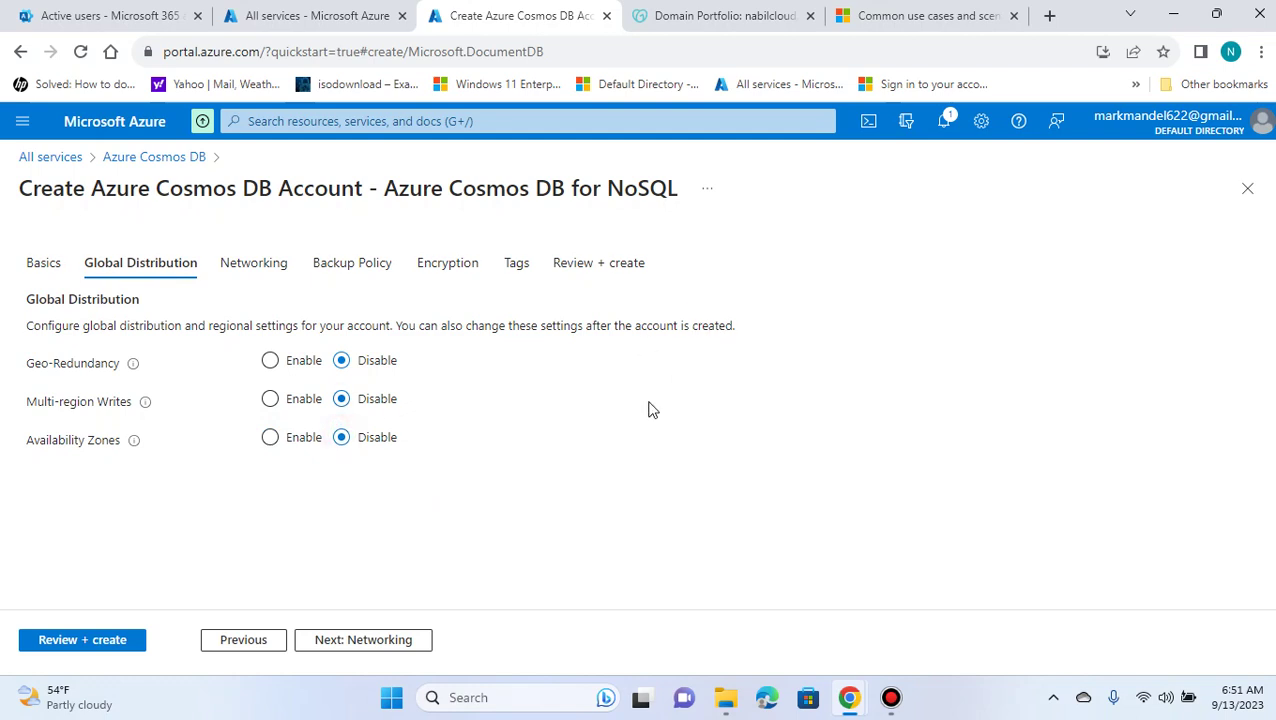
left_click(361, 645)
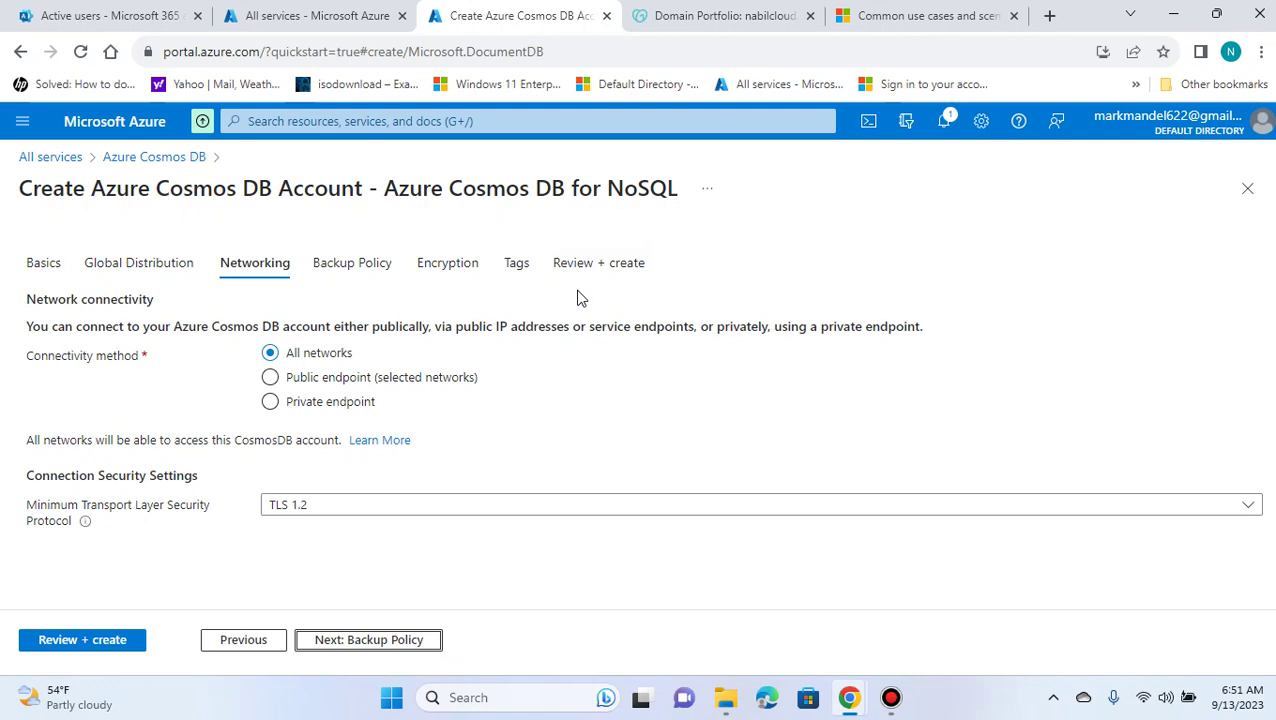
Try the public endpoint (selected networks) connectivity method and review its firewall and virtual network options.
left_click(270, 378)
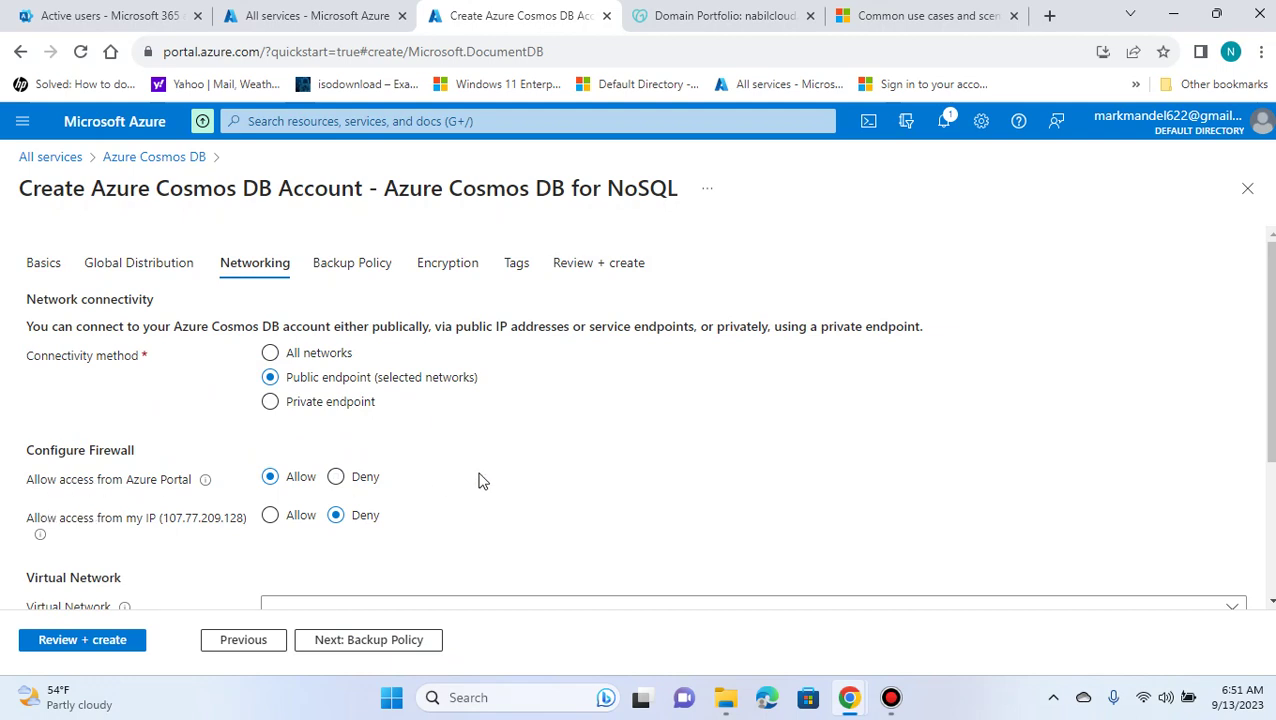
scroll(460, 467, "down", 1)
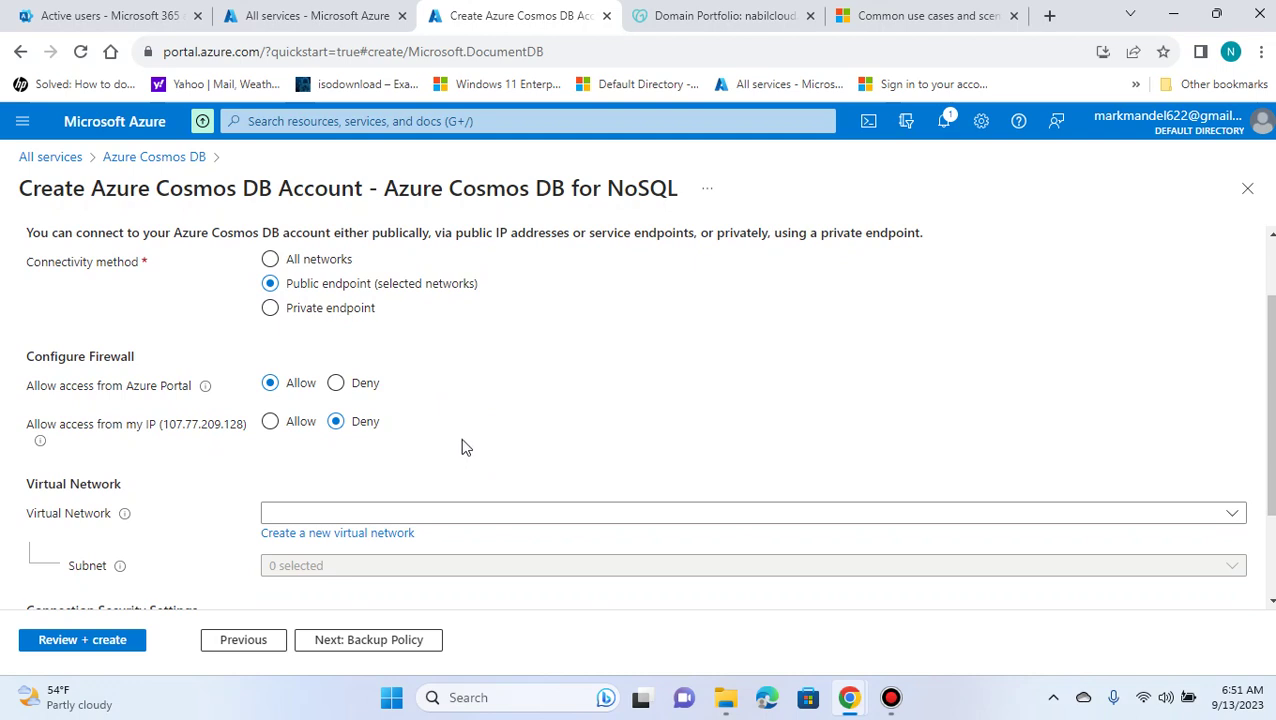
scroll(462, 408, "down", 1)
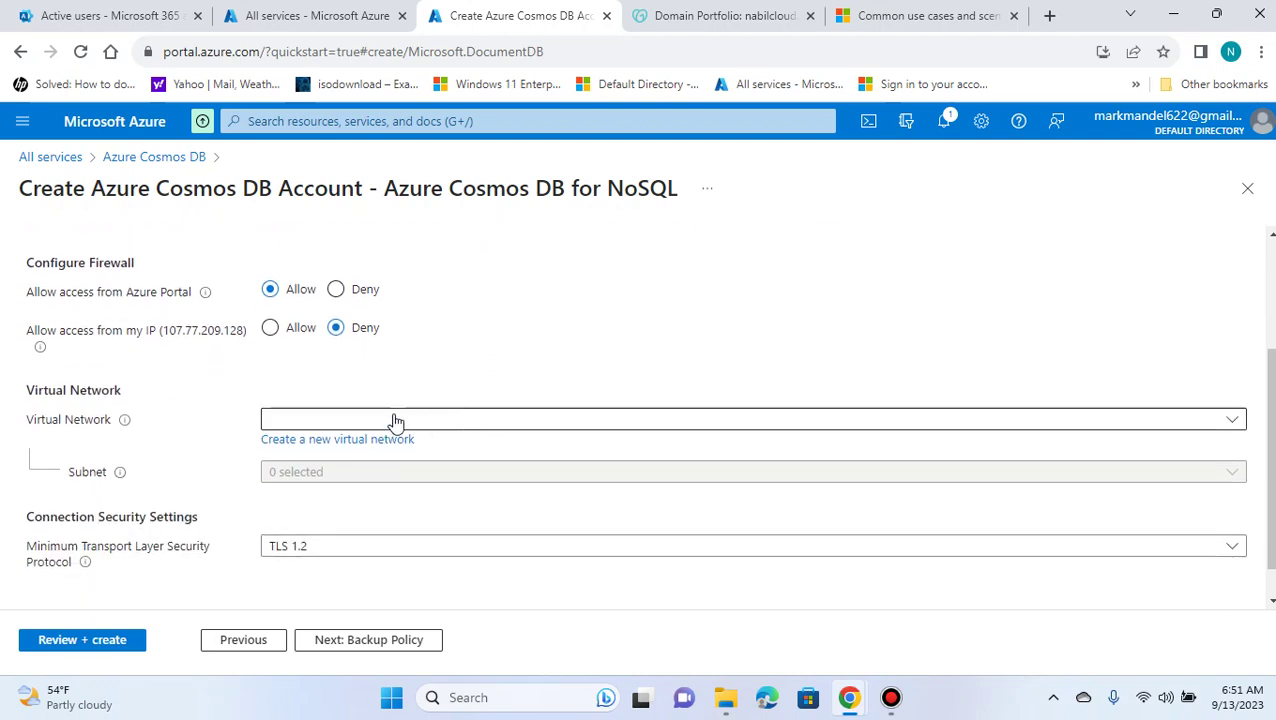
left_click(650, 413)
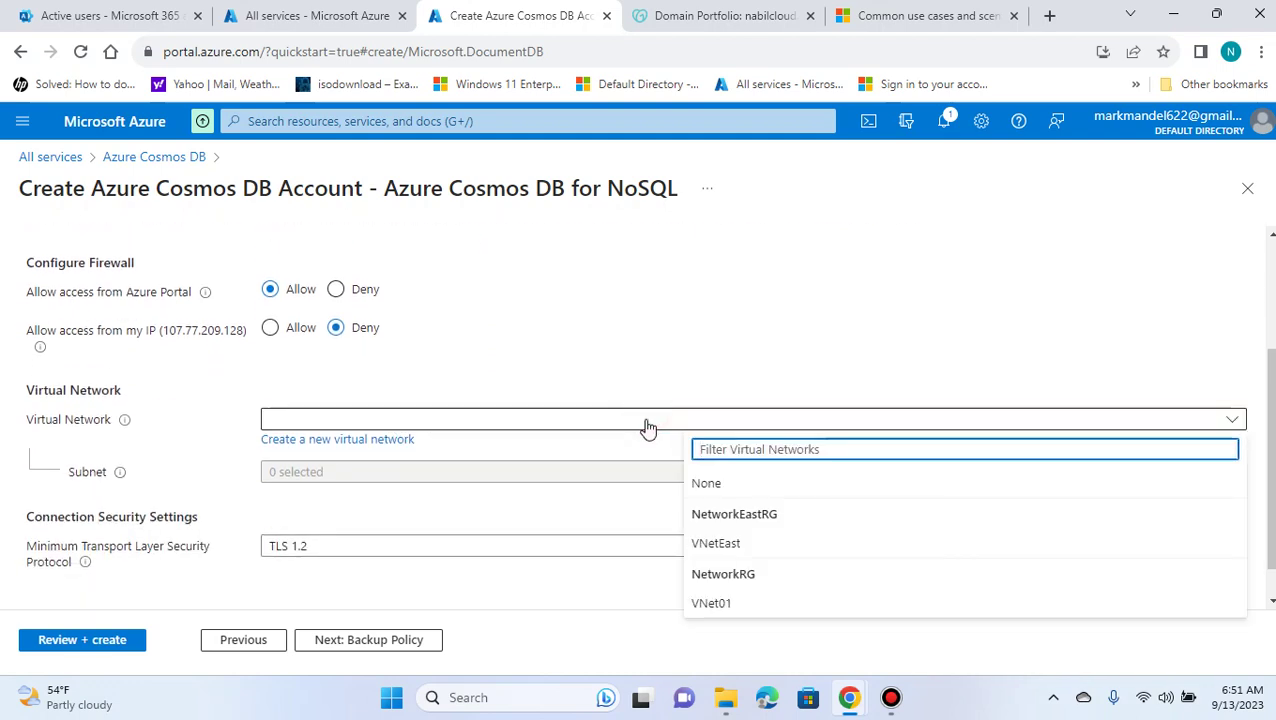
left_click(646, 422)
scroll(620, 310, "up", 2)
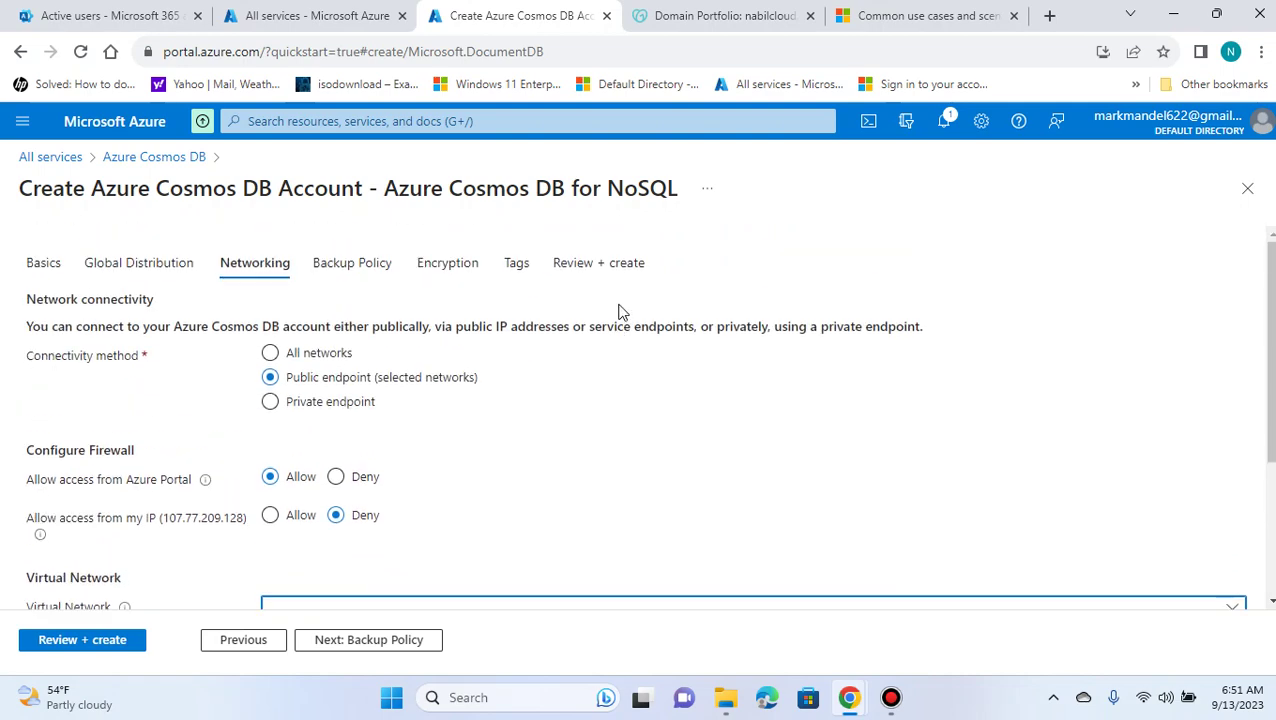
scroll(610, 380, "down", 3)
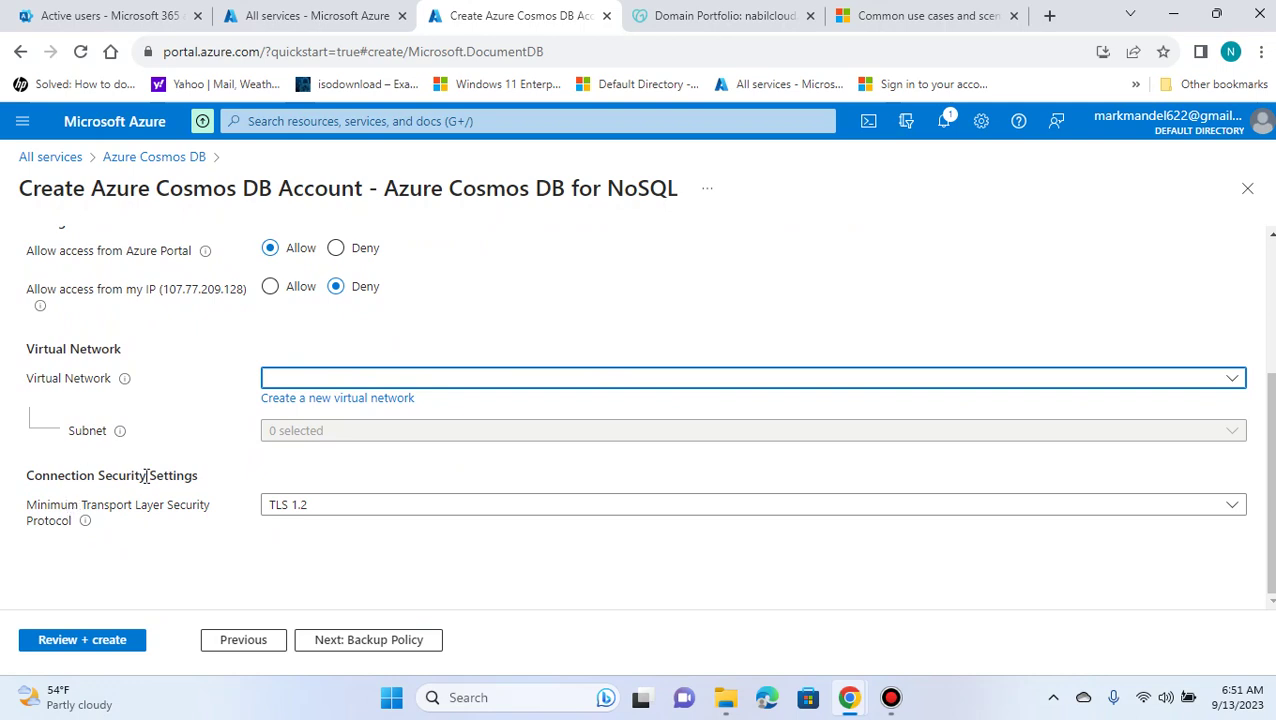
Review the minimum Transport Layer Security protocol choices and set the connectivity method back to All networks.
left_click(316, 513)
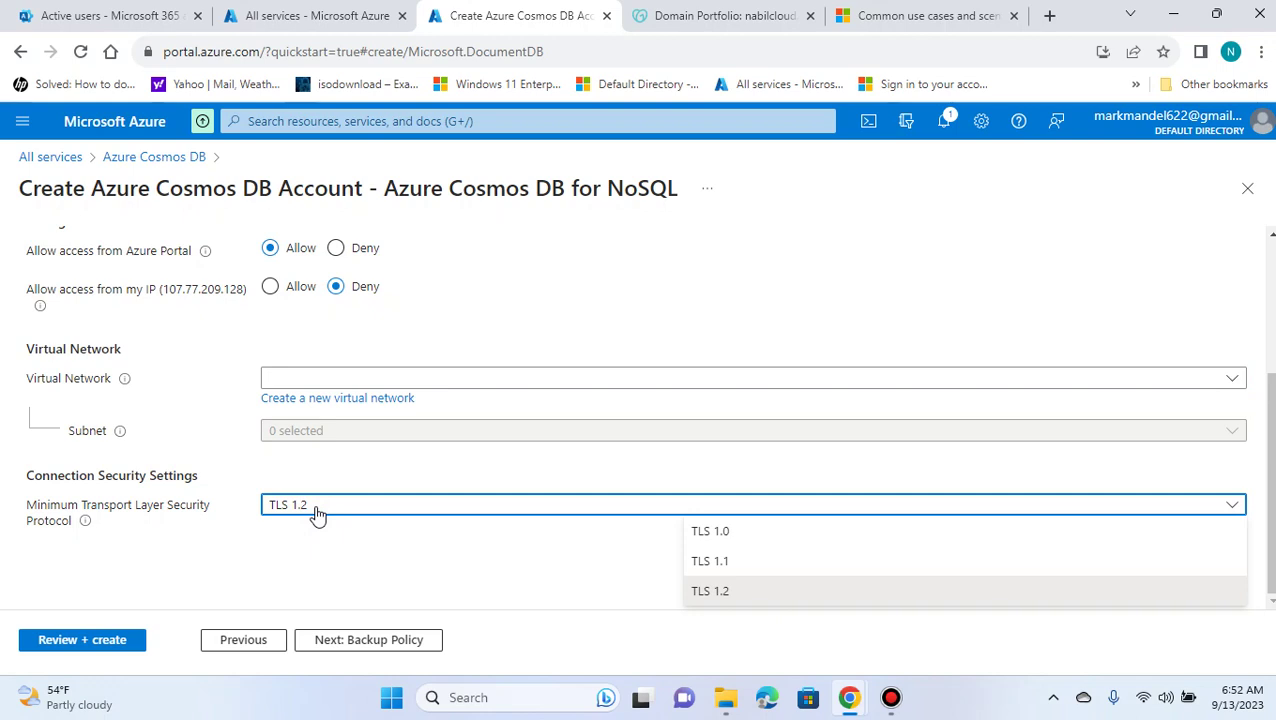
left_click(316, 513)
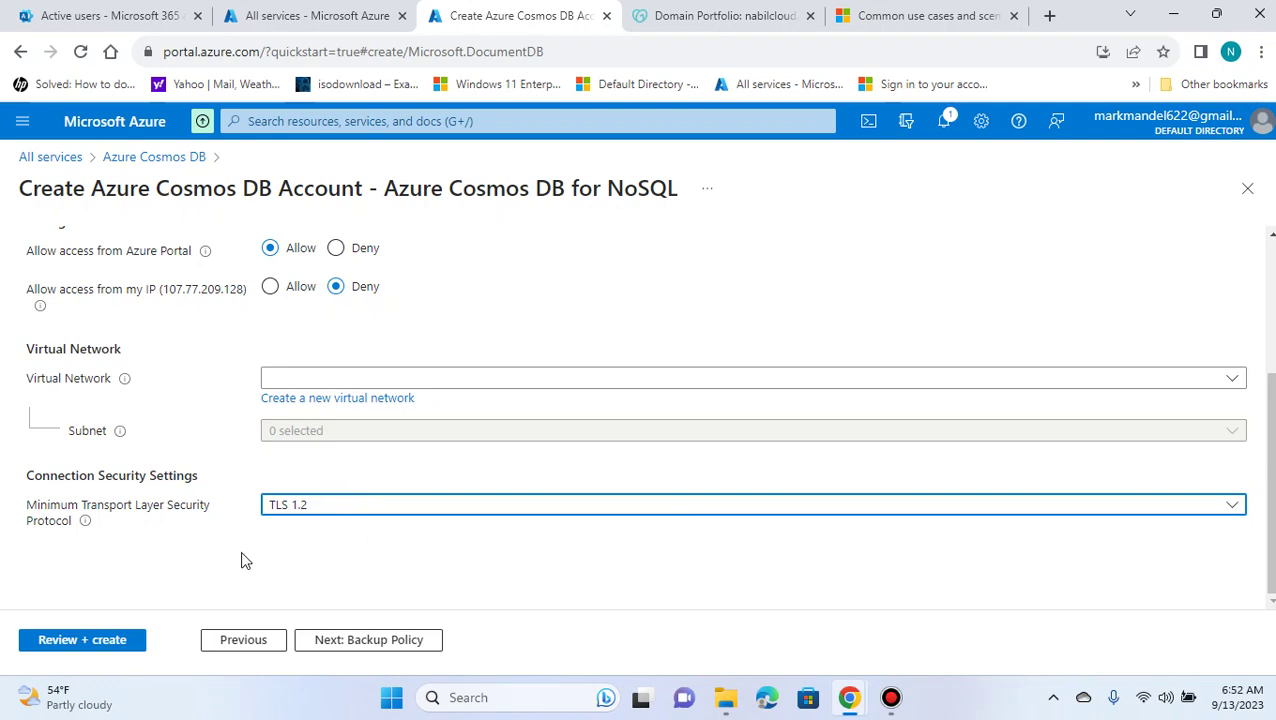
mouse_move(85, 522)
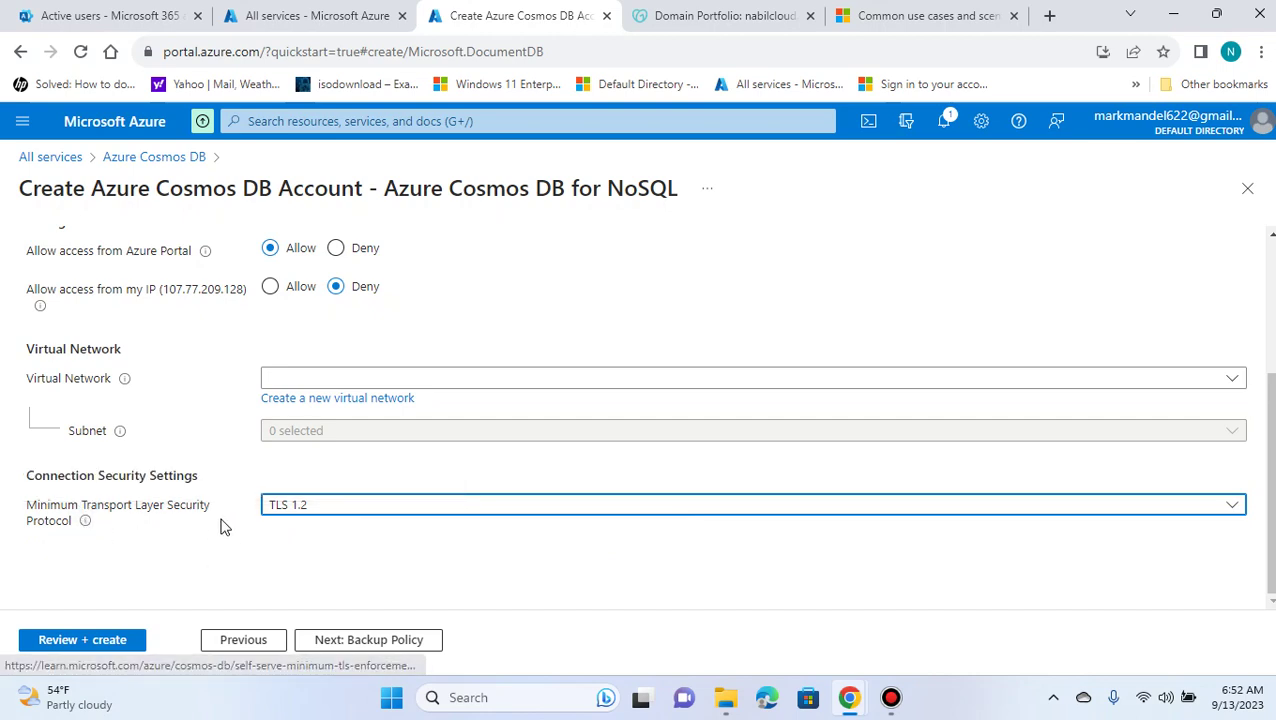
scroll(393, 322, "up", 3)
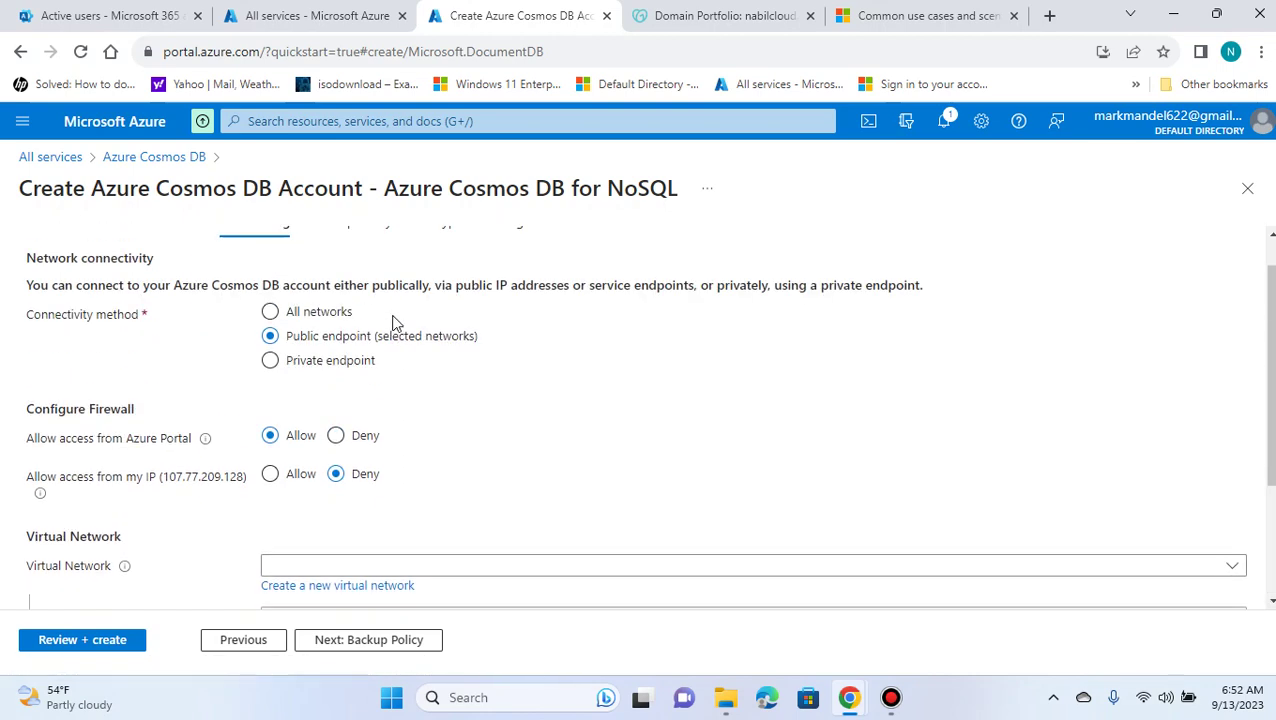
scroll(396, 335, "down", 2)
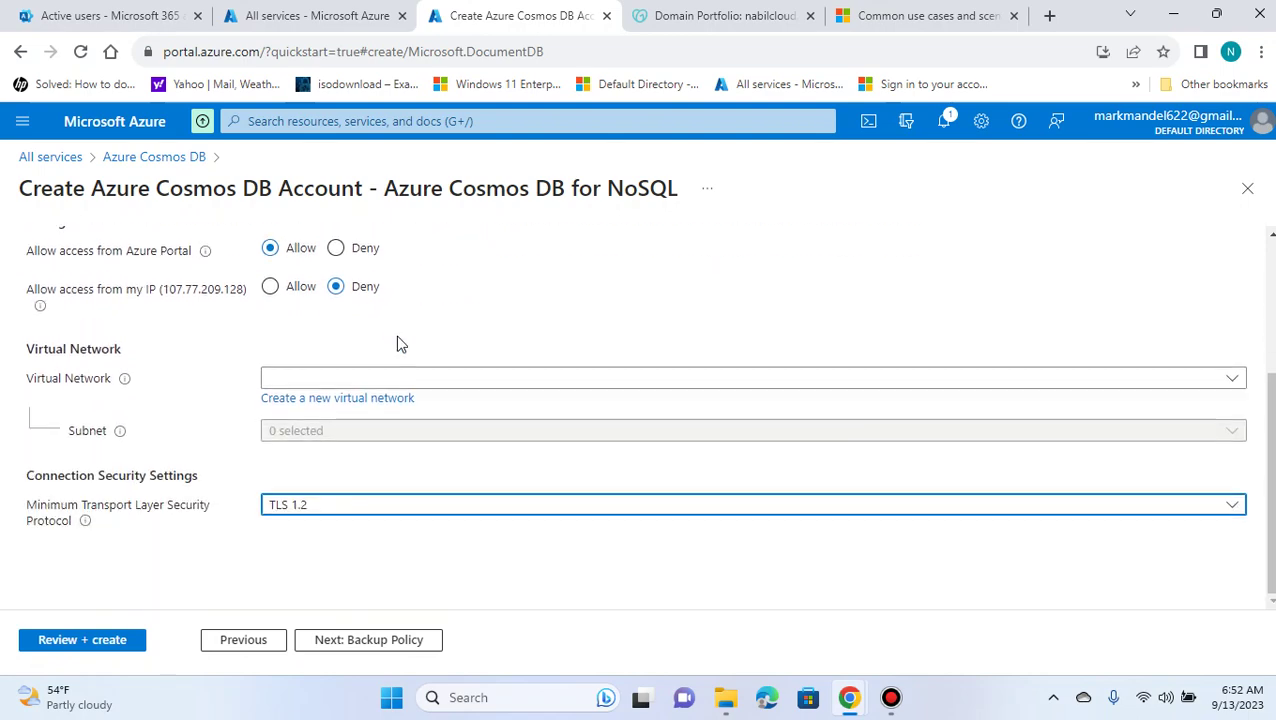
scroll(345, 450, "up", 3)
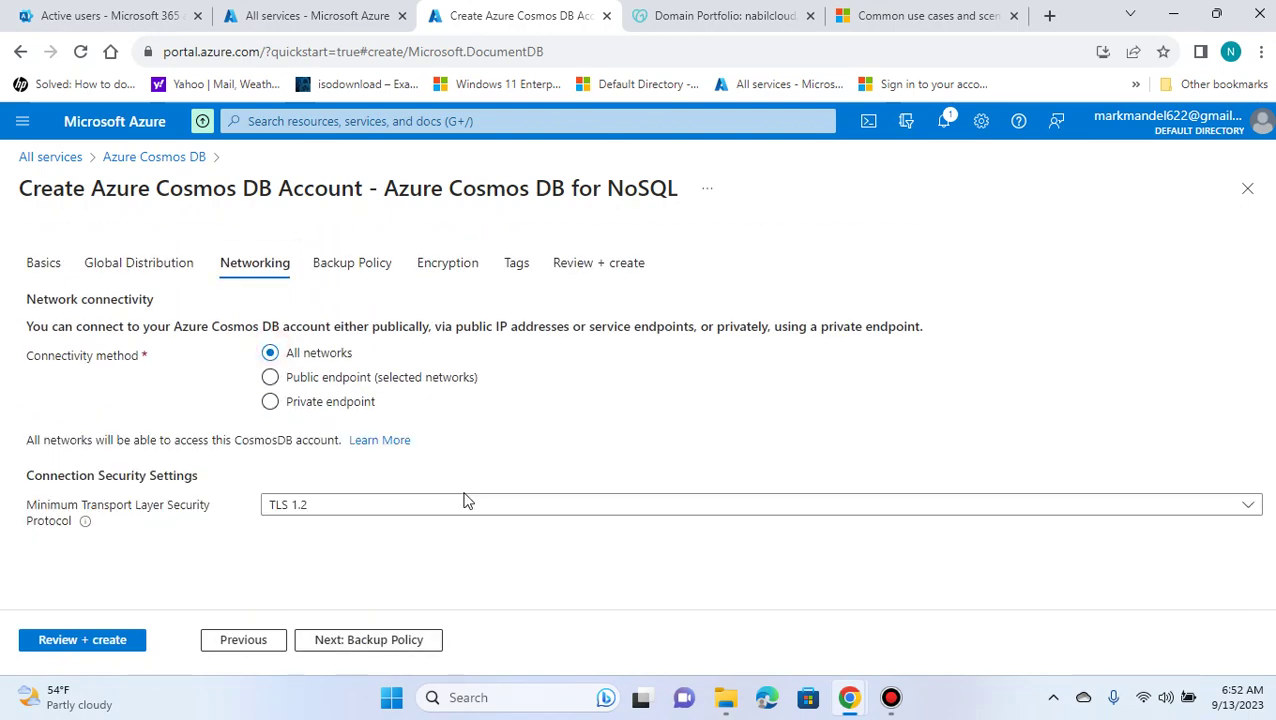
Review the backup policy modes, interval, retention and storage redundancy options without changing them, and continue to the Encryption settings.
left_click(393, 647)
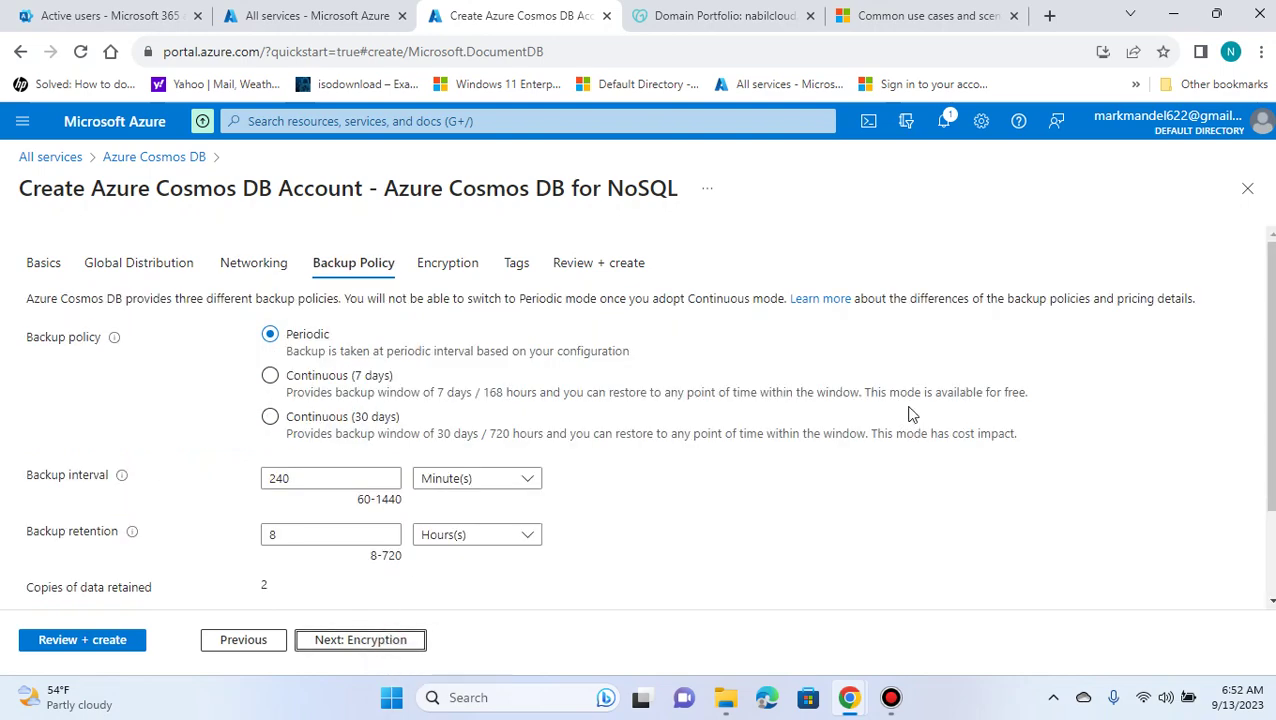
scroll(912, 412, "down", 2)
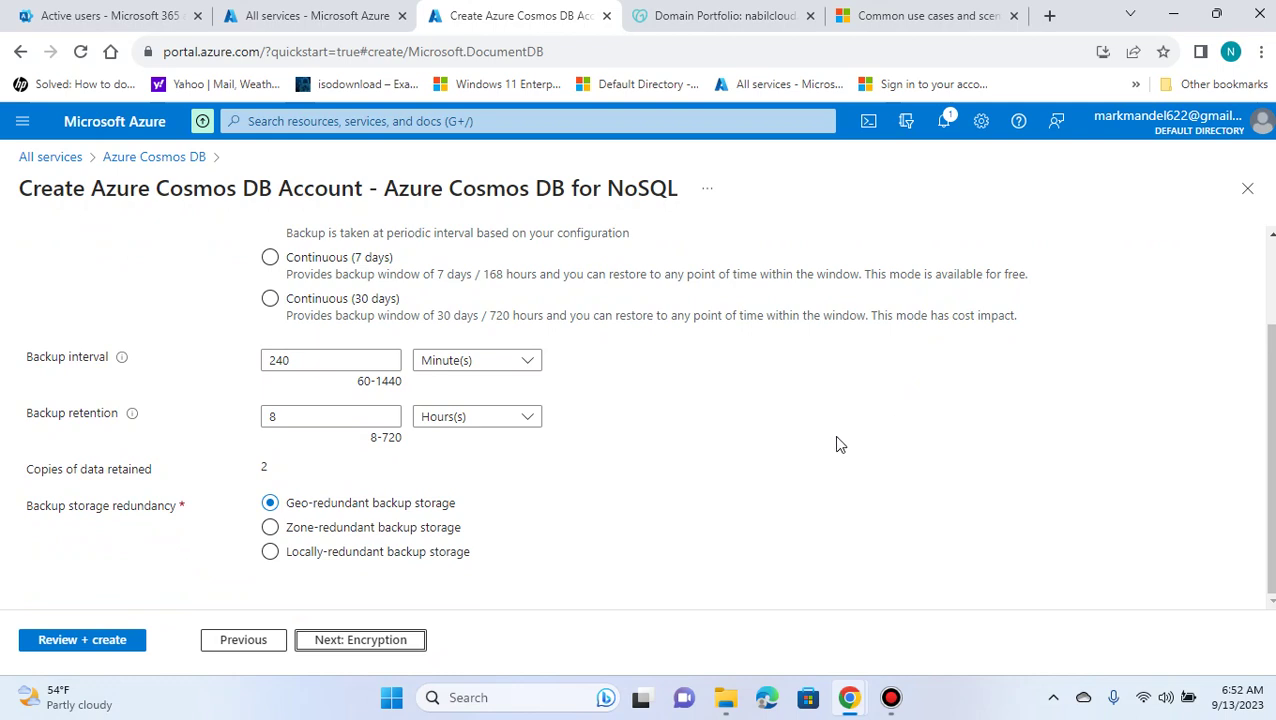
scroll(601, 478, "up", 2)
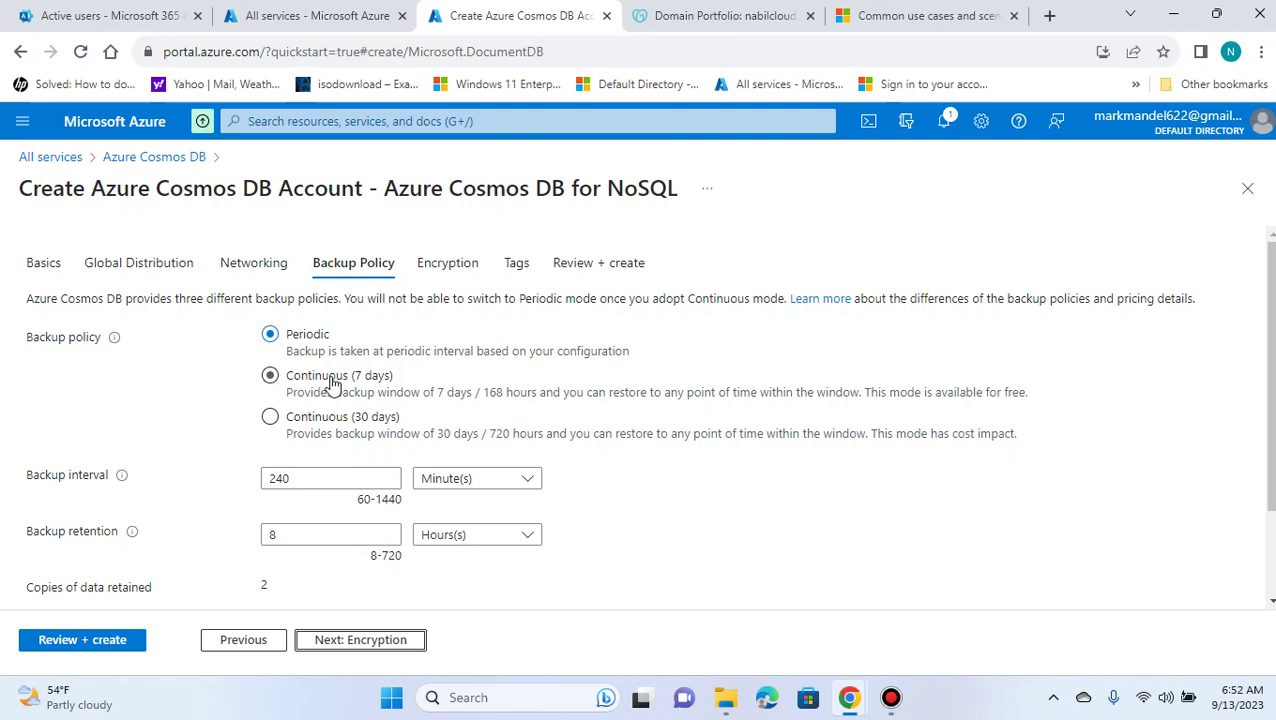
scroll(726, 432, "down", 2)
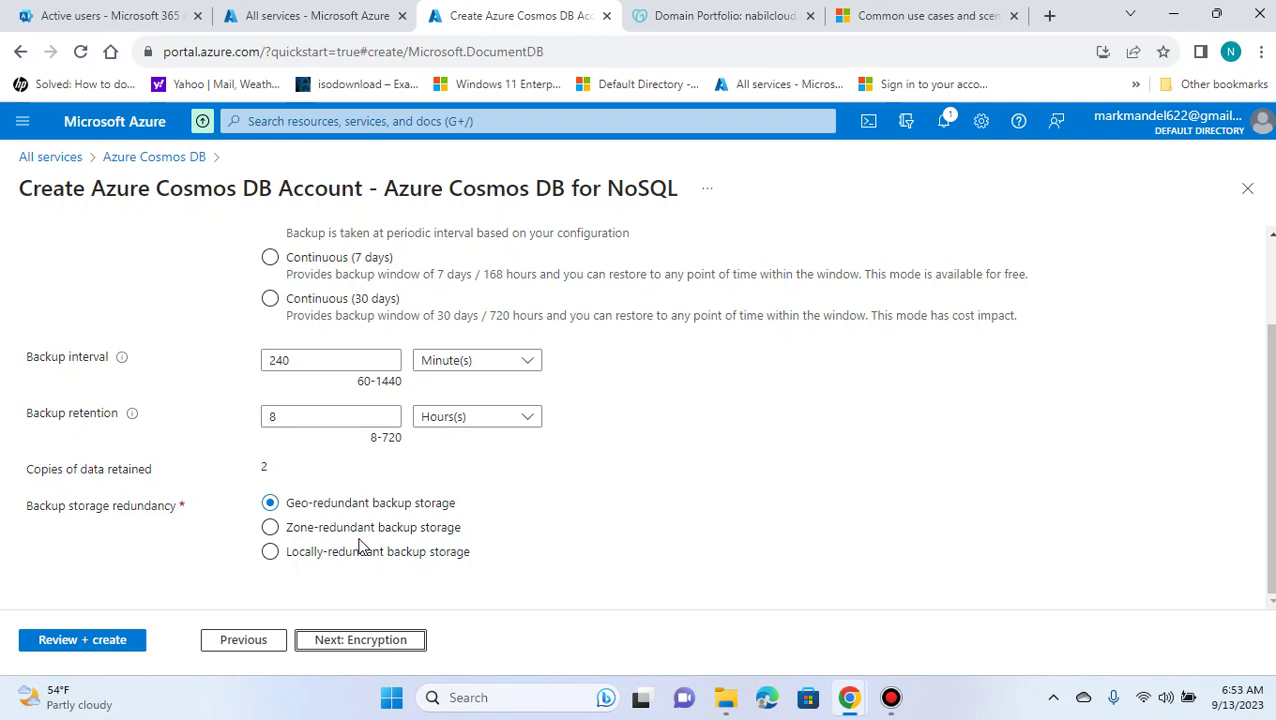
left_click(407, 645)
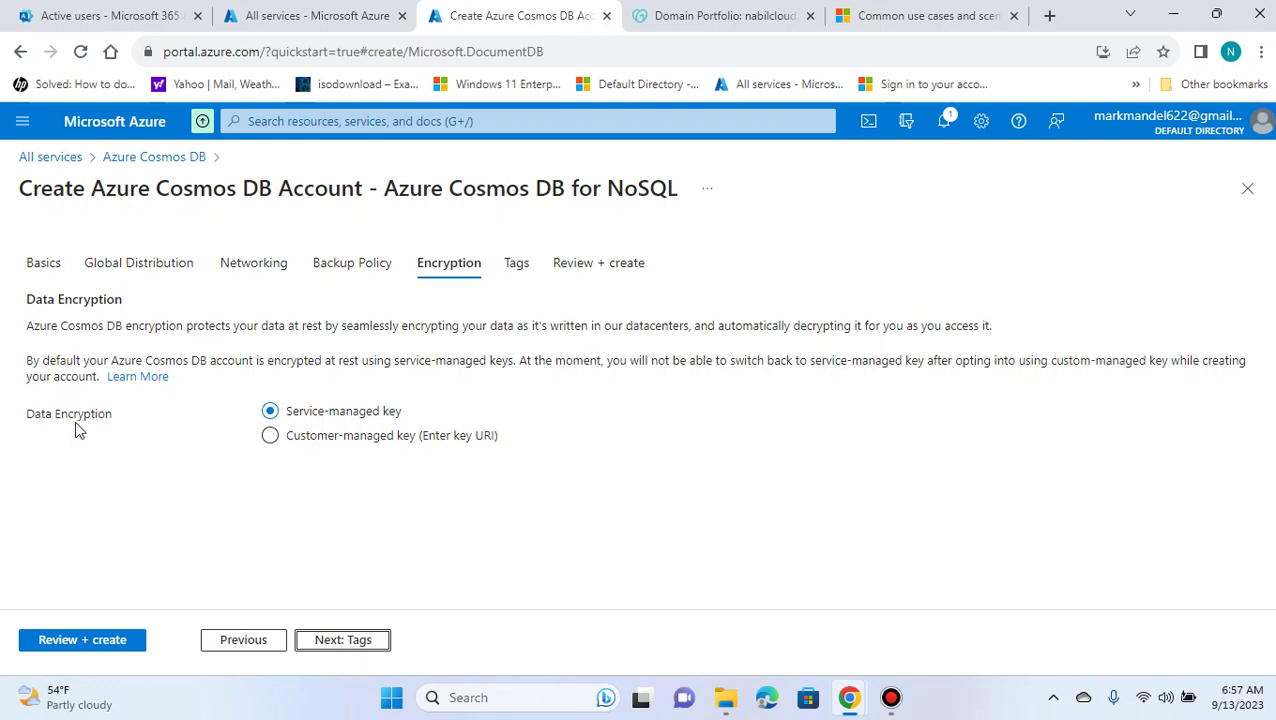
Try the customer-managed key for data encryption, set it back to Service-managed key, and continue to the Tags settings.
left_click(300, 440)
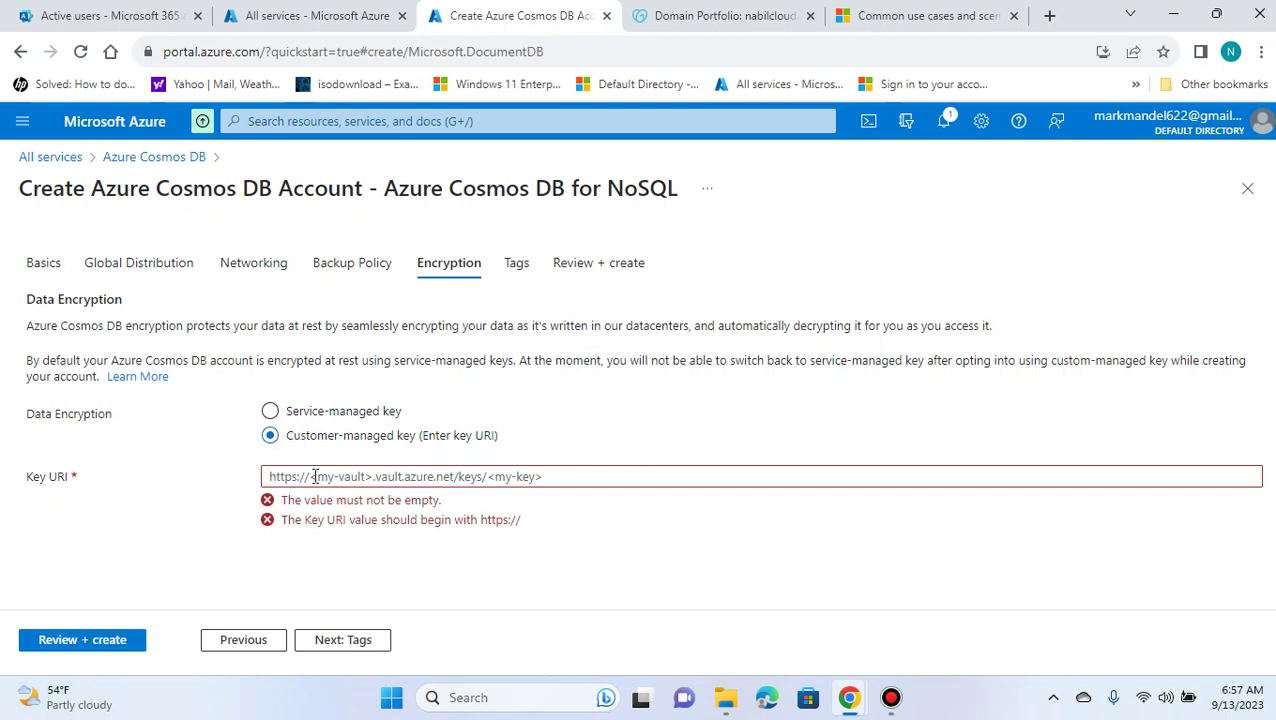
left_click(318, 413)
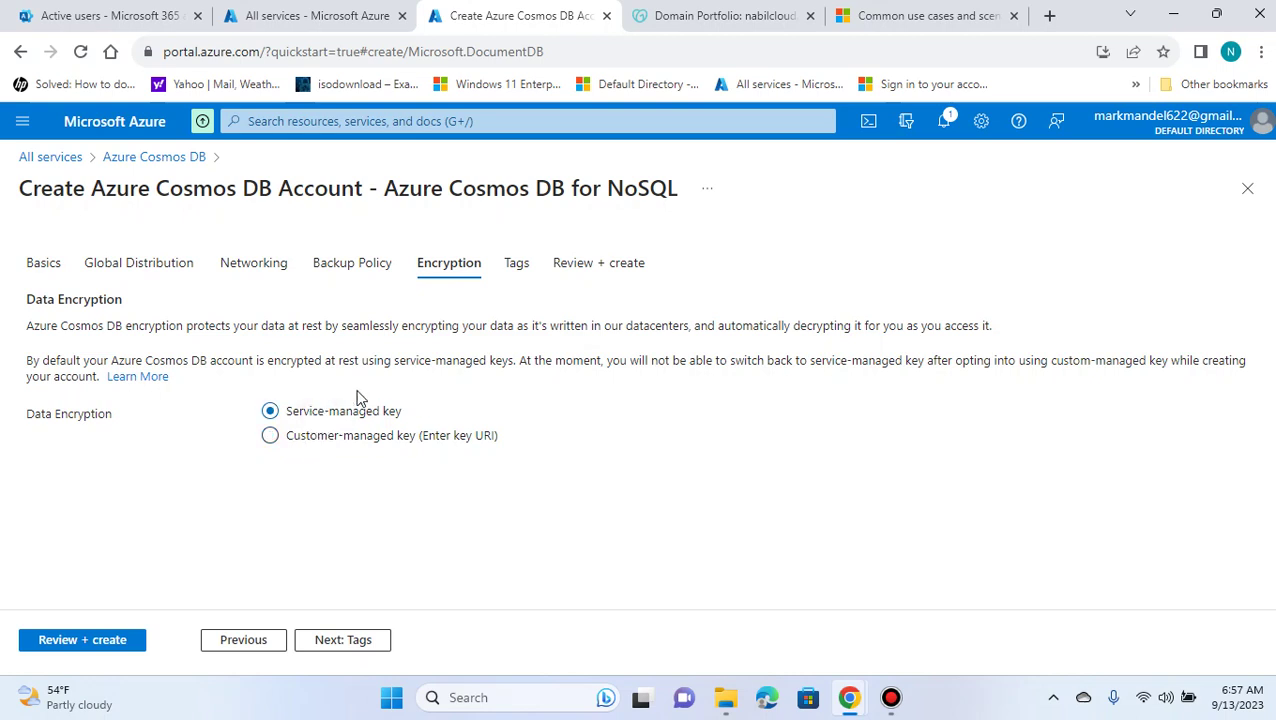
left_click(343, 640)
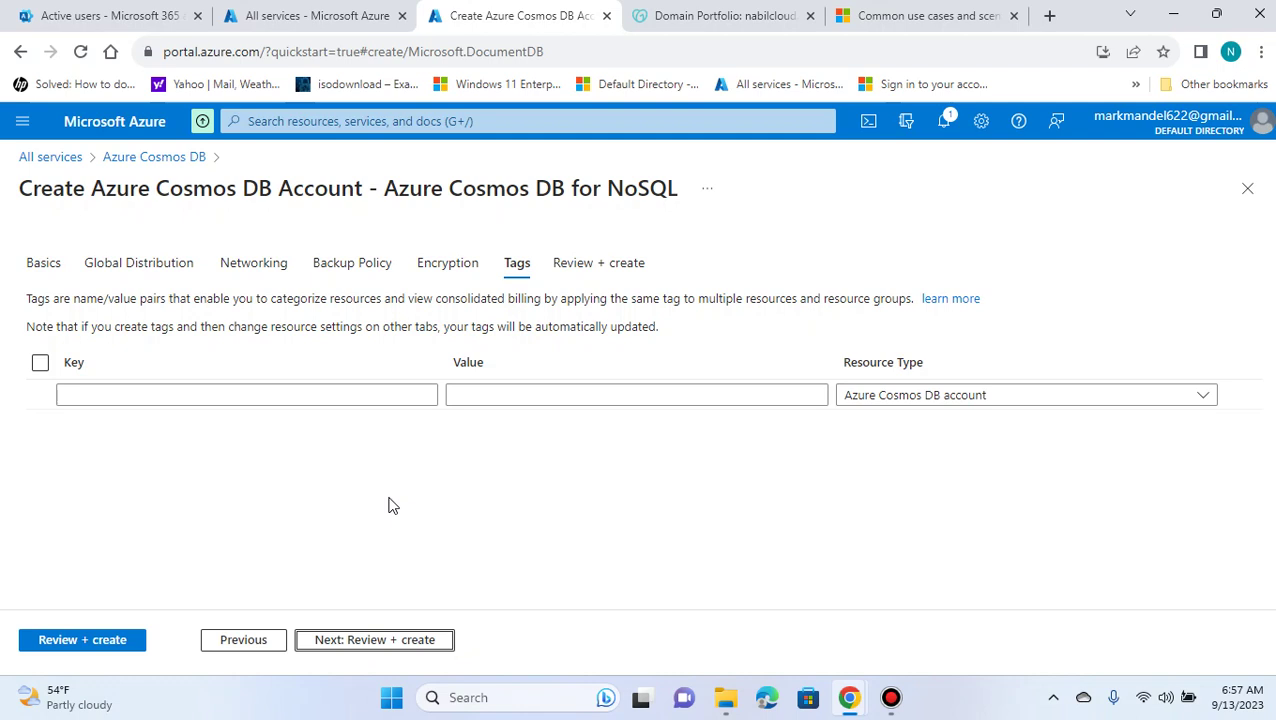
Go back through the Backup Policy, Networking and Global Distribution settings and review their options without changing them.
left_click(242, 645)
left_click(243, 644)
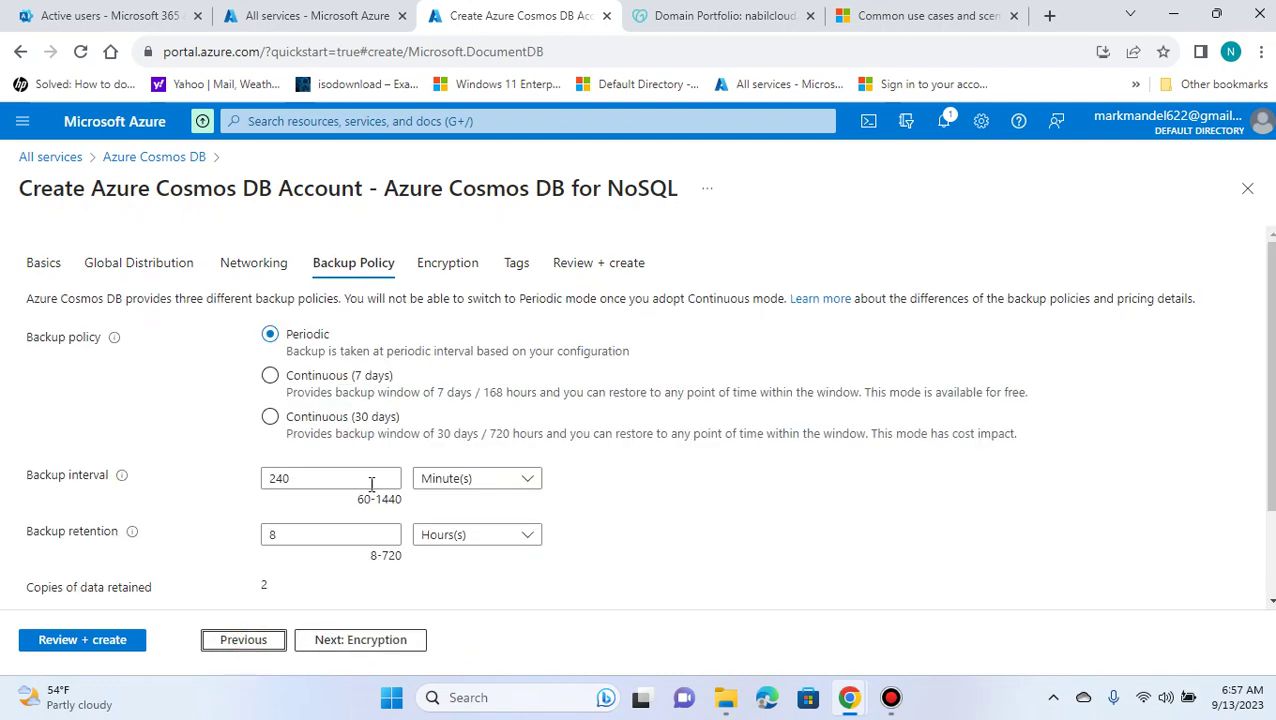
scroll(372, 482, "down", 2)
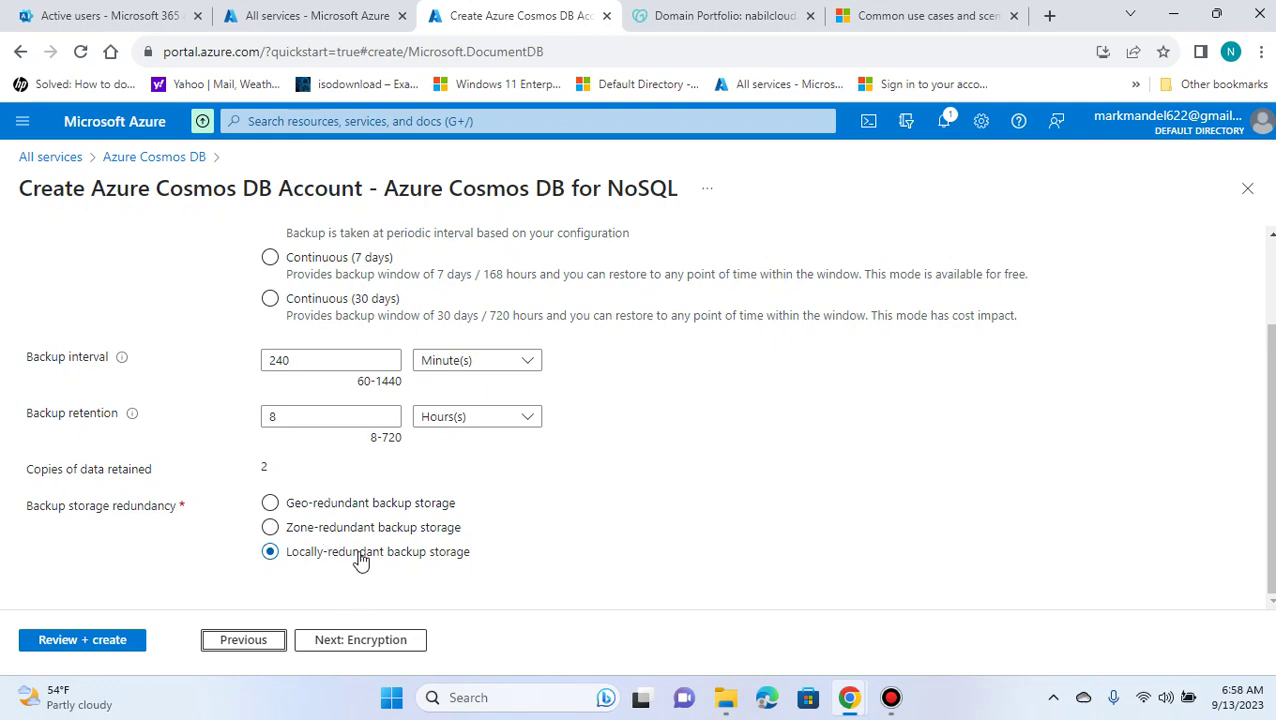
scroll(360, 560, "up", 2)
scroll(360, 558, "down", 2)
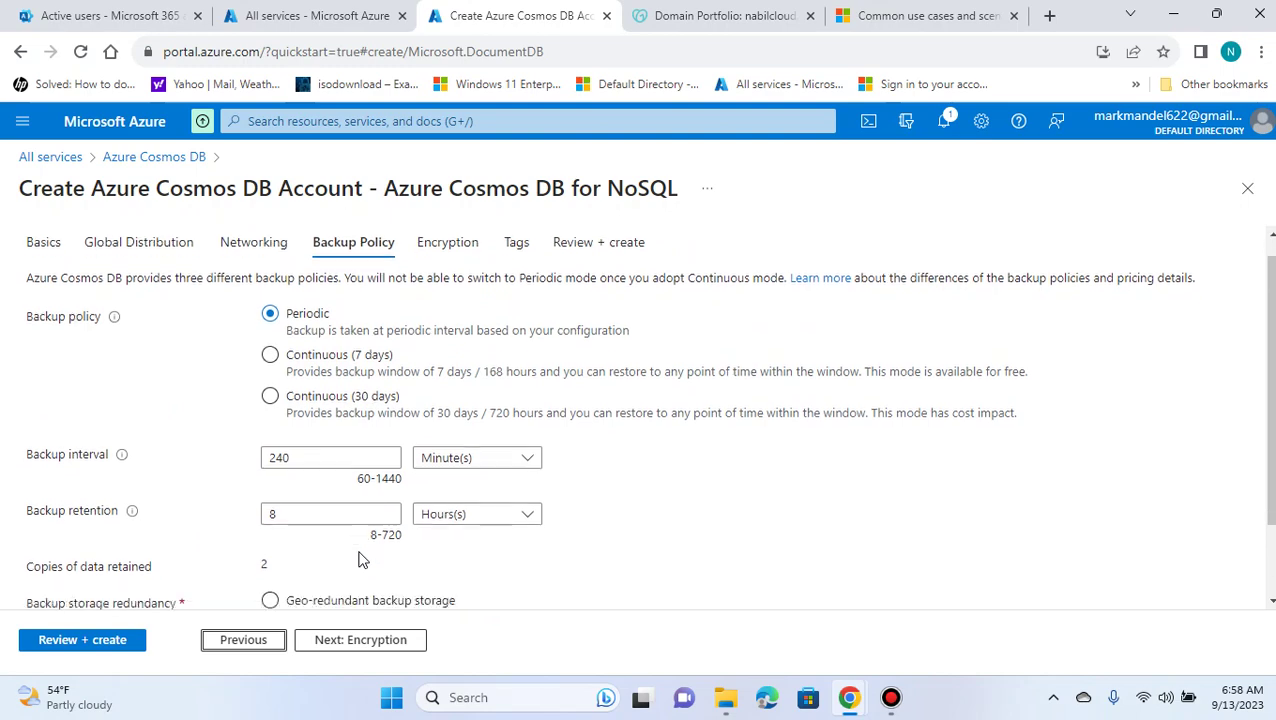
left_click(243, 640)
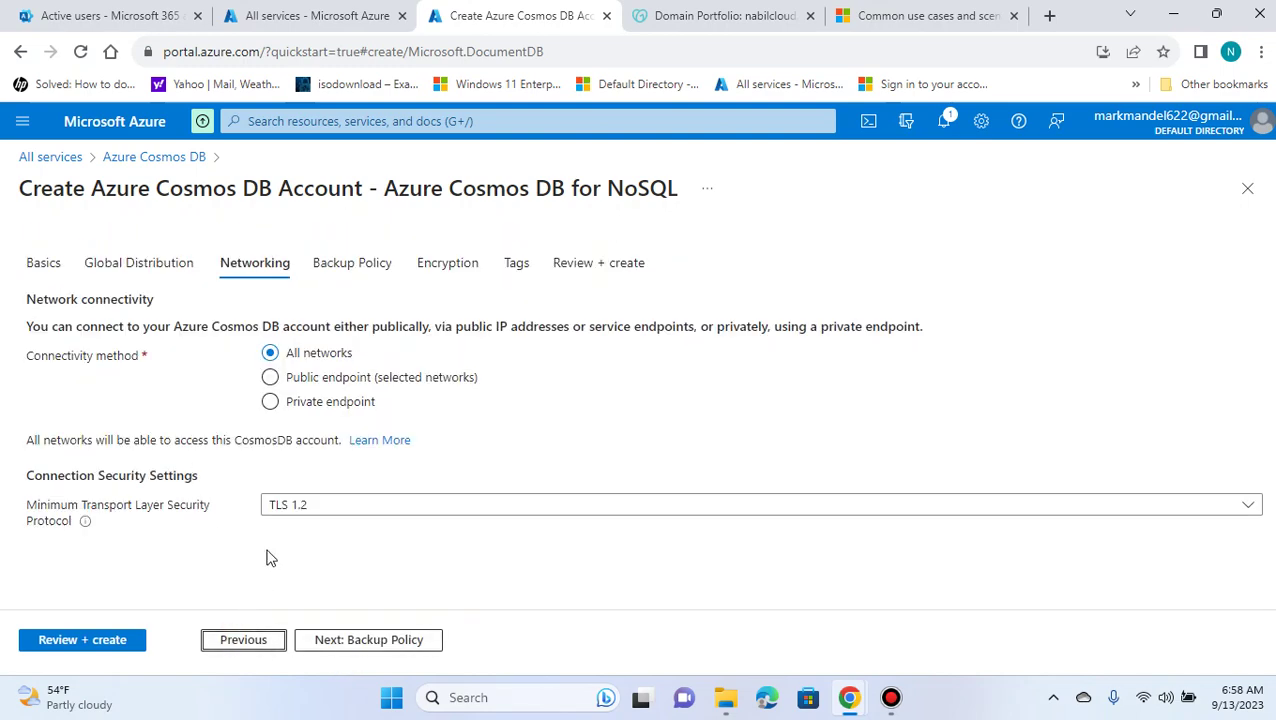
left_click(243, 640)
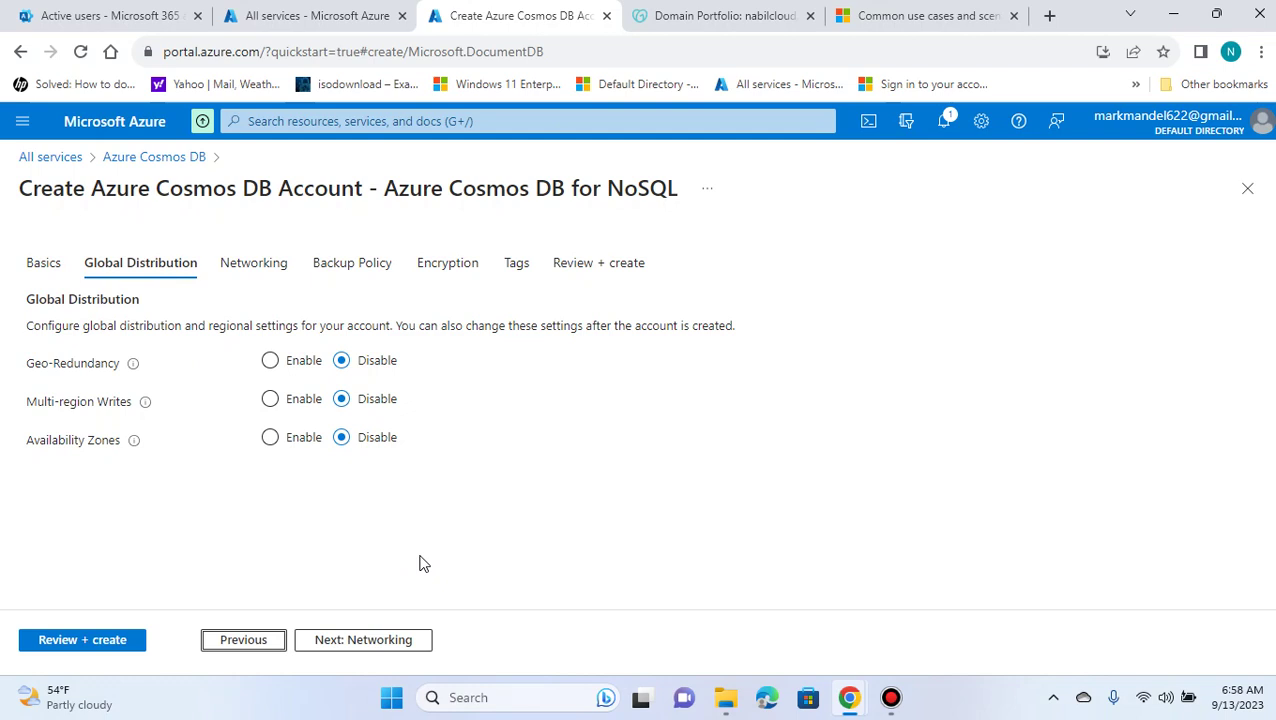
Create the Cosmos DB account with the reviewed settings and without tags, and open the deployed resource.
left_click(388, 649)
left_click(390, 647)
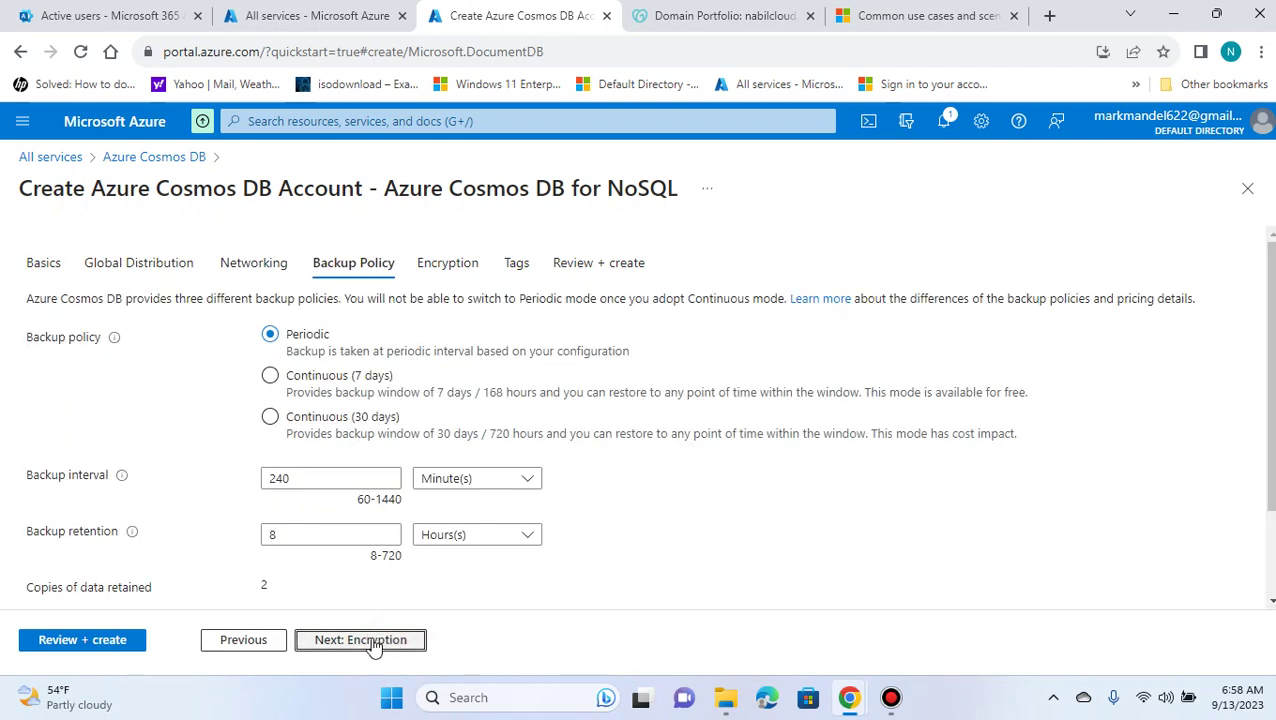
left_click(373, 645)
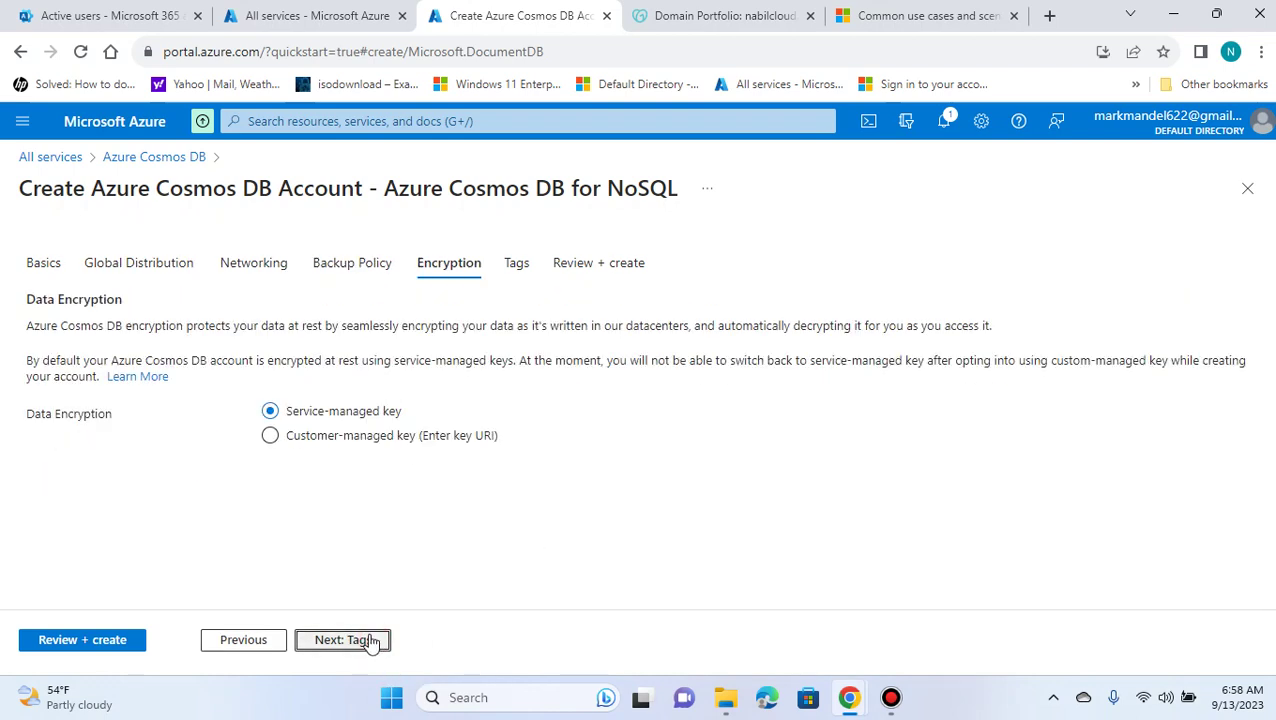
left_click(374, 642)
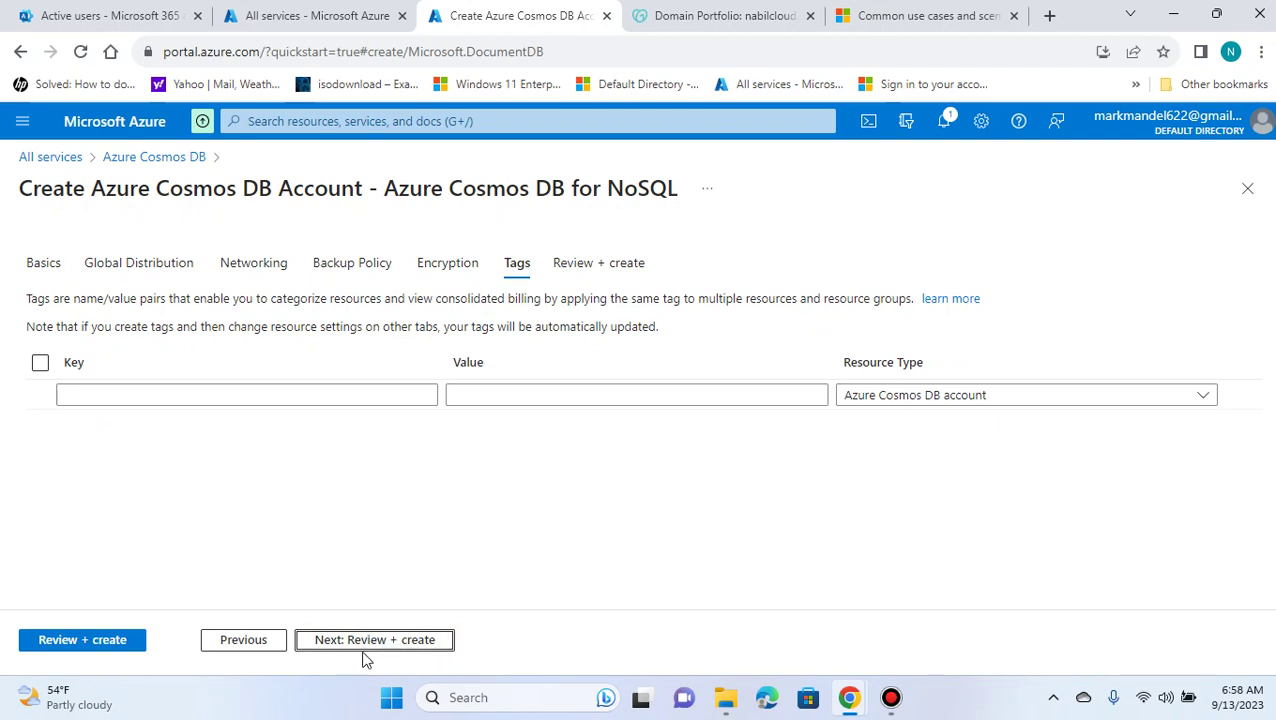
left_click(359, 640)
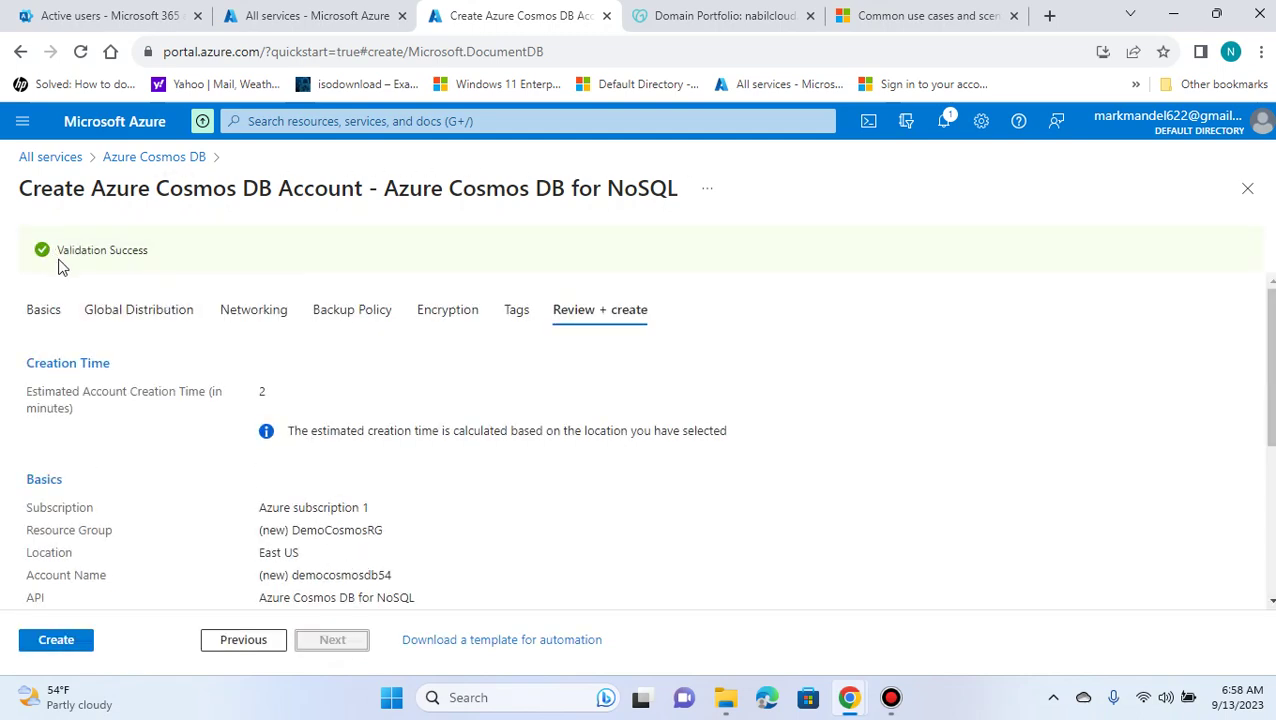
left_click(64, 644)
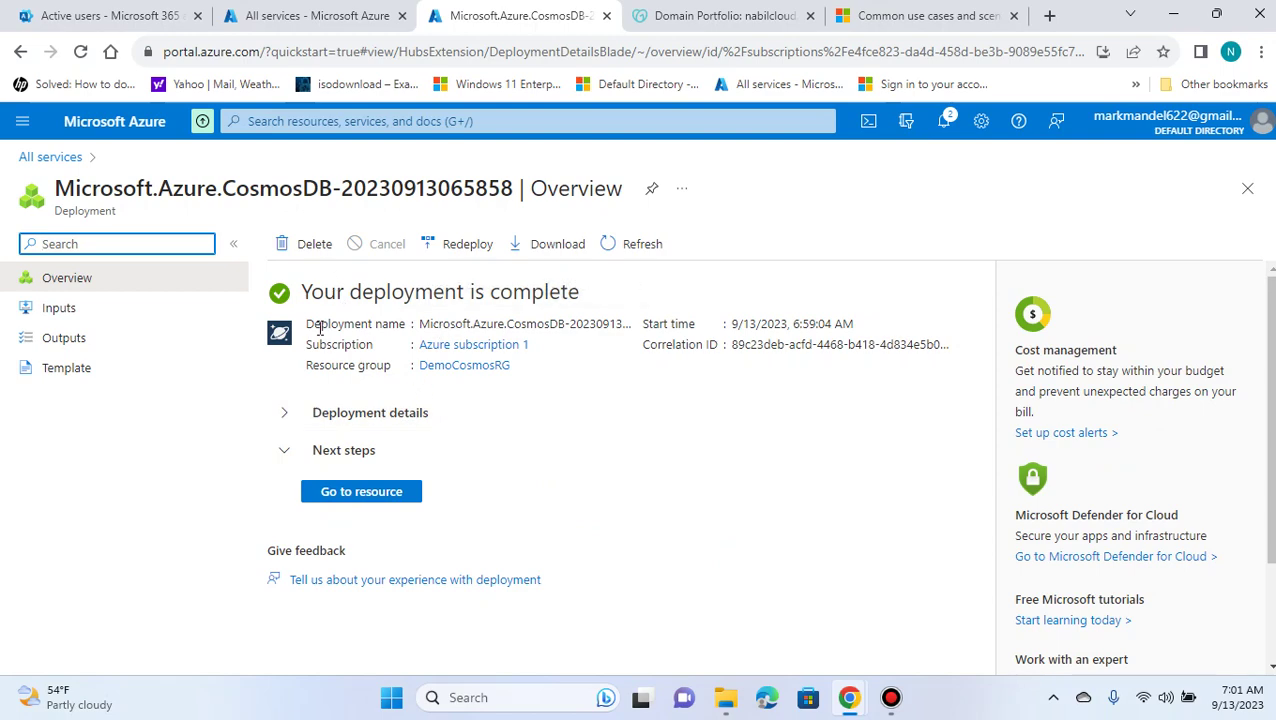
left_click(406, 505)
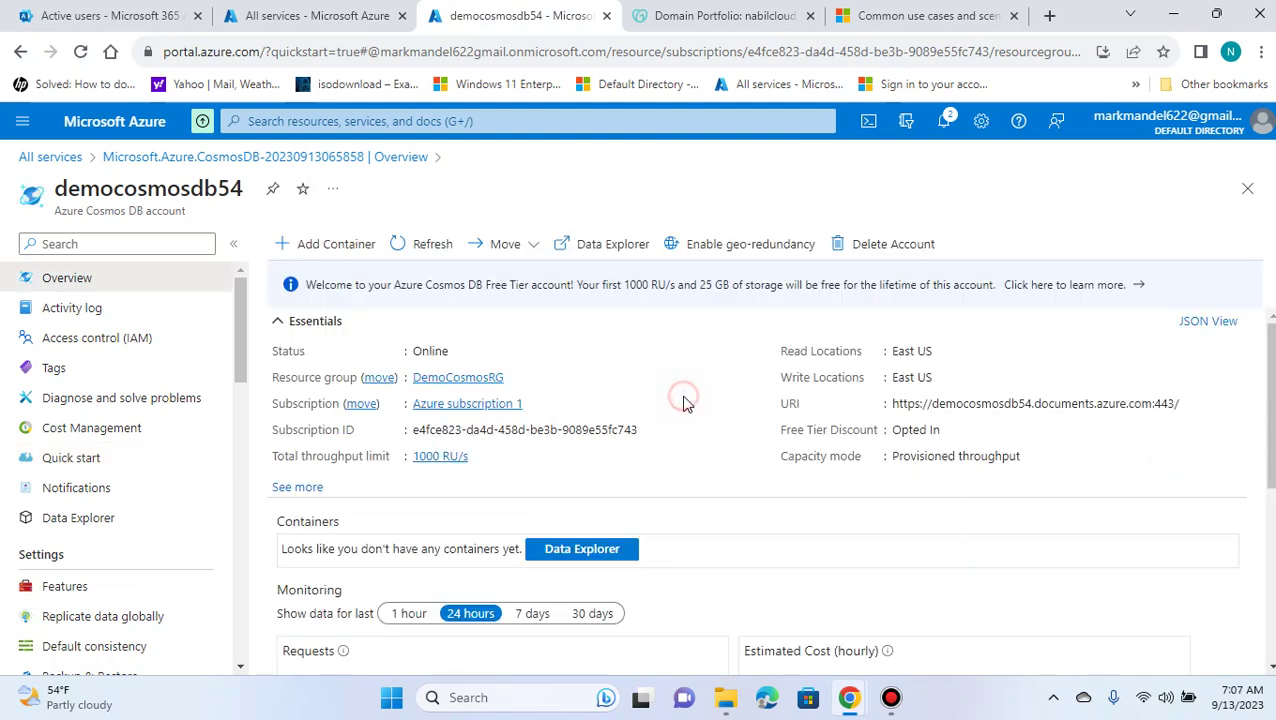
Examine the democosmosdb54 account overview, including its essentials, containers, and the requests and estimated cost monitoring charts.
left_click(122, 279)
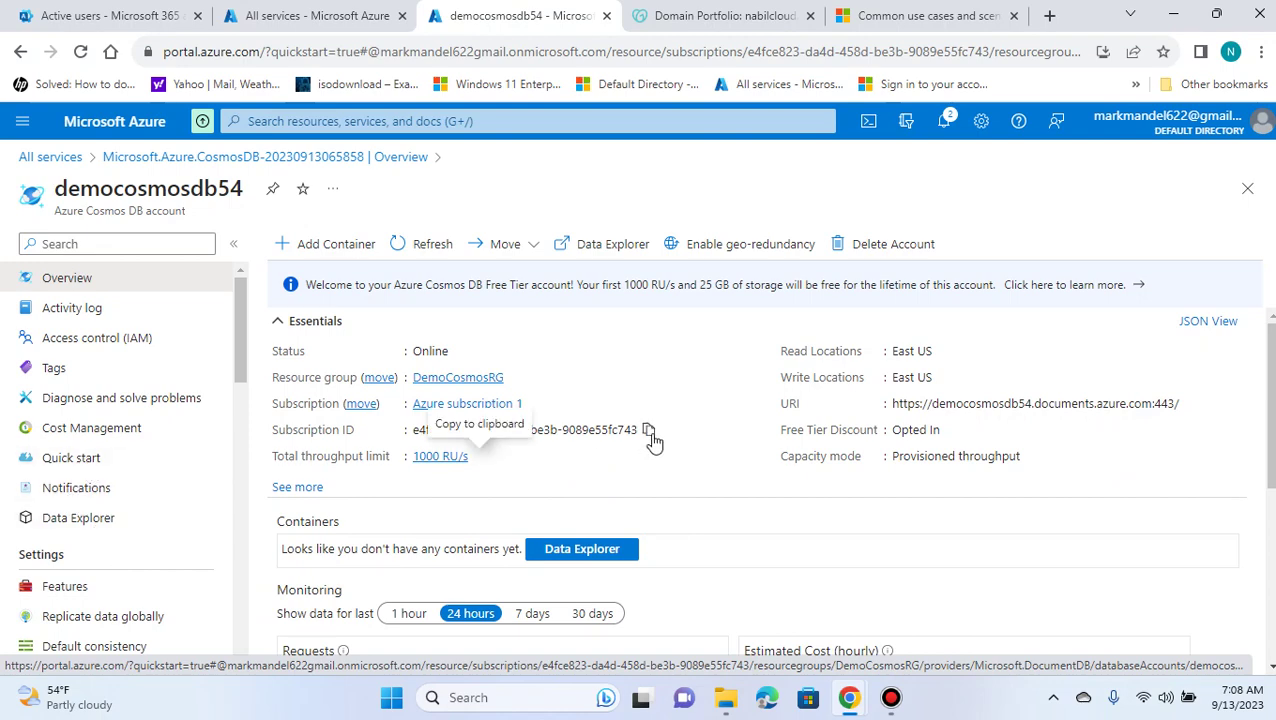
scroll(753, 441, "down", 2)
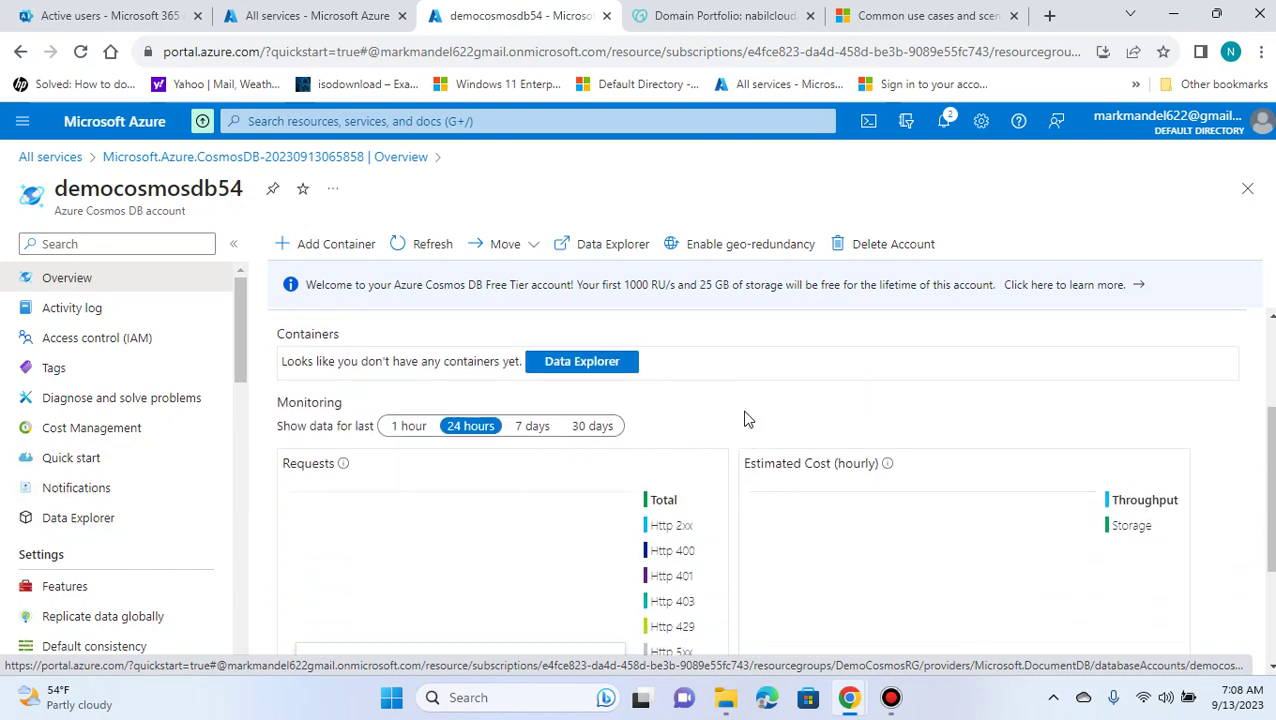
scroll(744, 418, "up", 1)
scroll(744, 418, "up", 1)
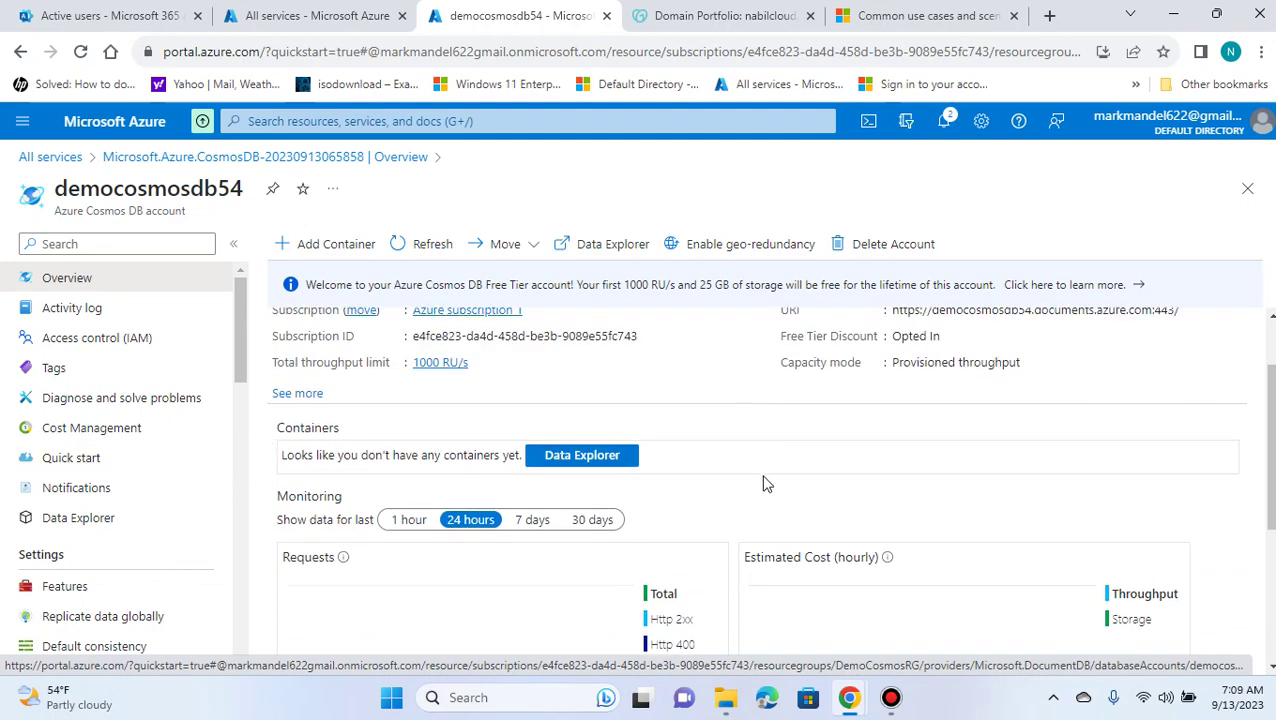
scroll(766, 483, "down", 1)
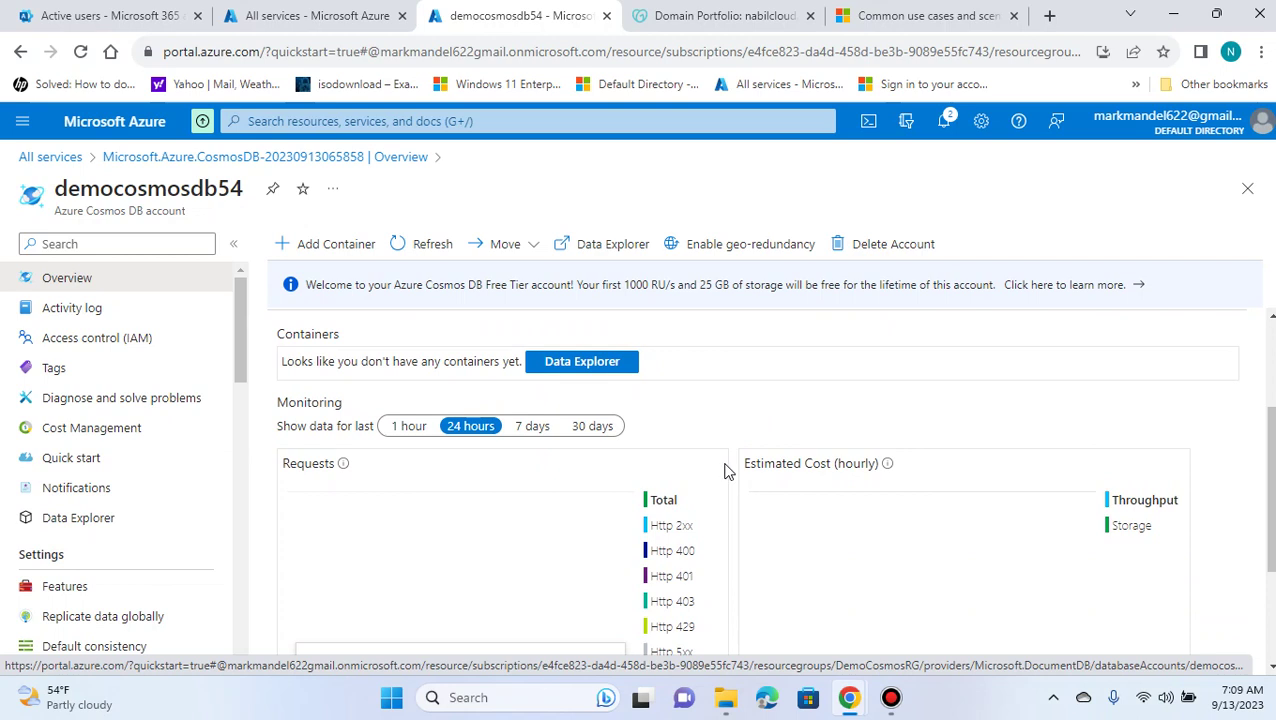
scroll(791, 413, "down", 2)
scroll(792, 421, "up", 2)
scroll(790, 530, "down", 2)
scroll(930, 510, "up", 2)
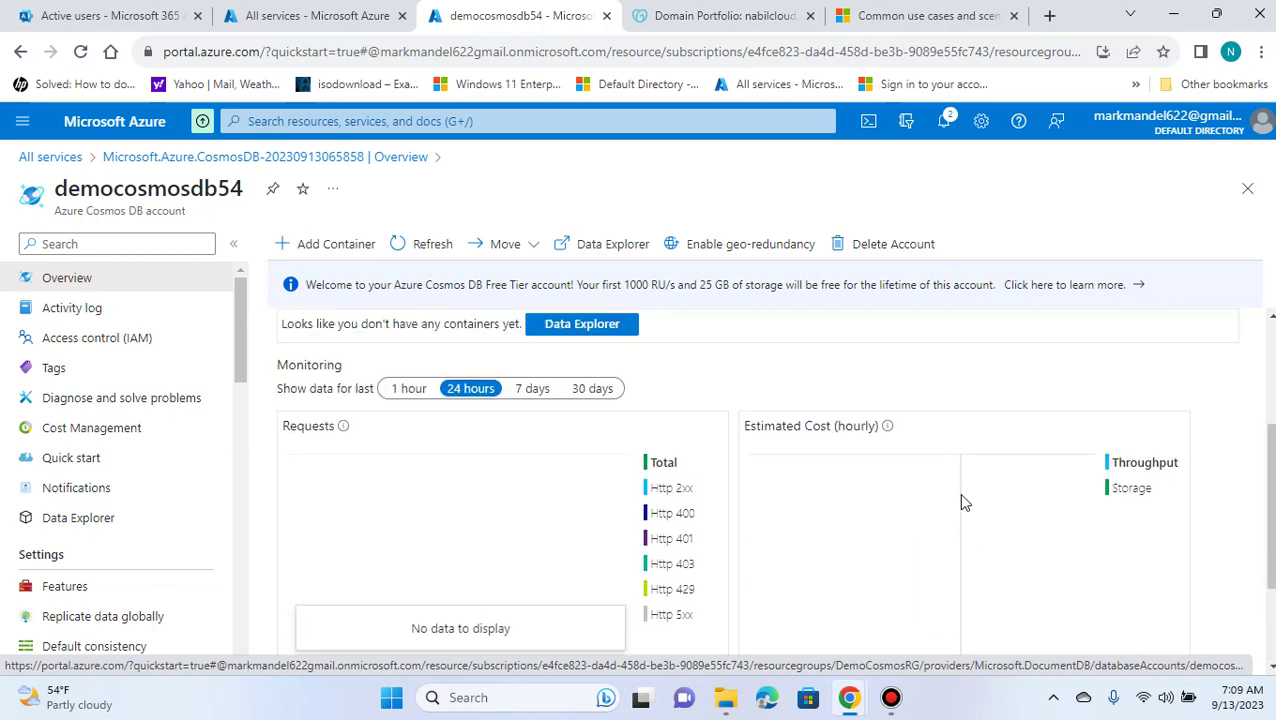
scroll(808, 530, "up", 2)
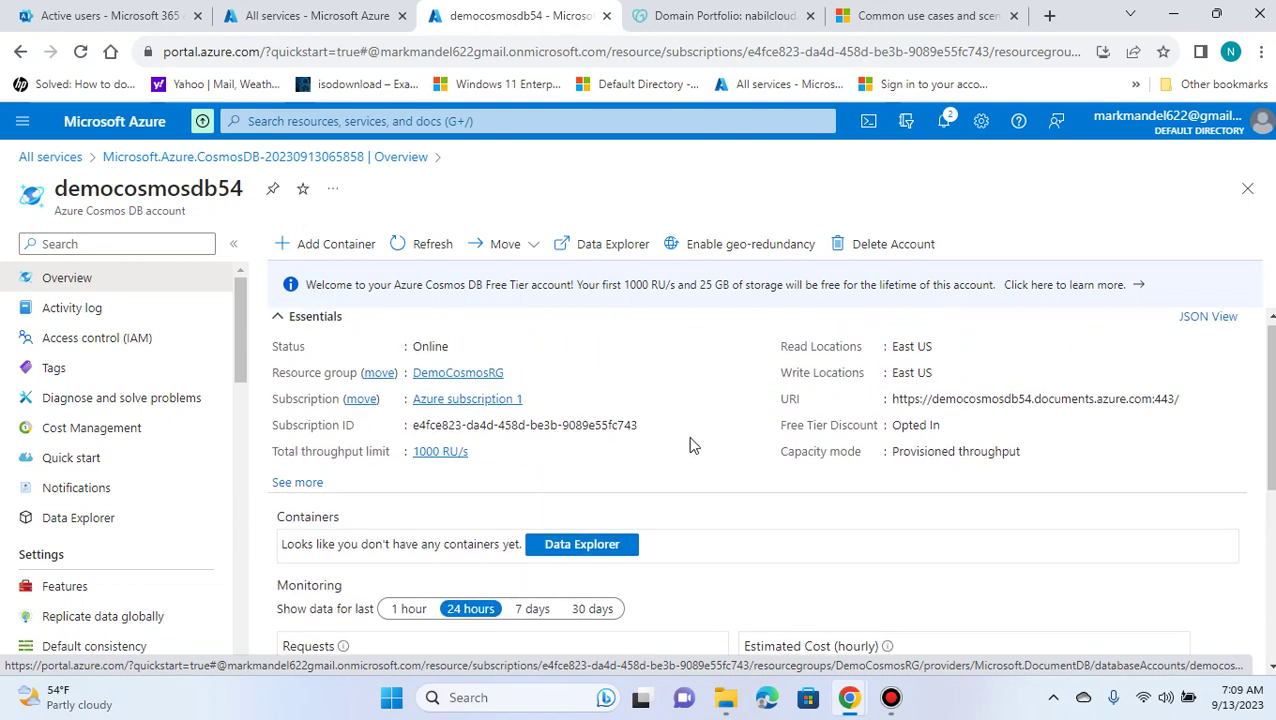
scroll(808, 467, "down", 4)
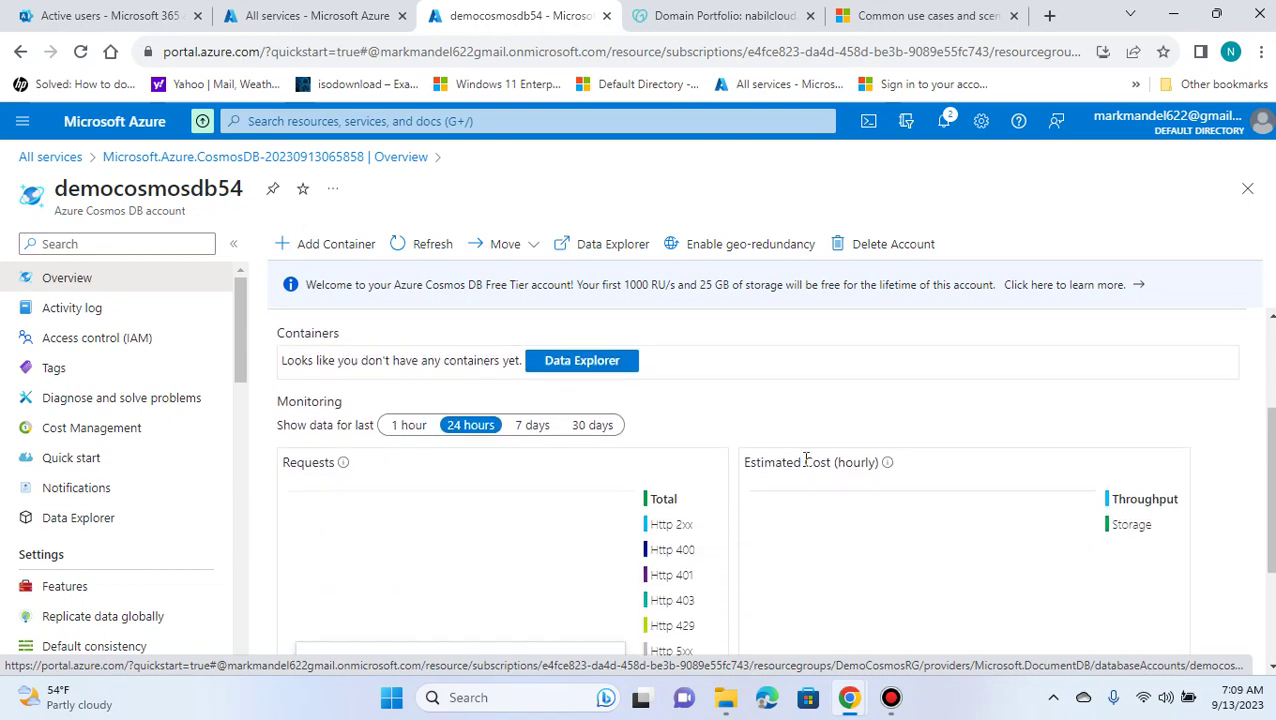
scroll(690, 468, "up", 2)
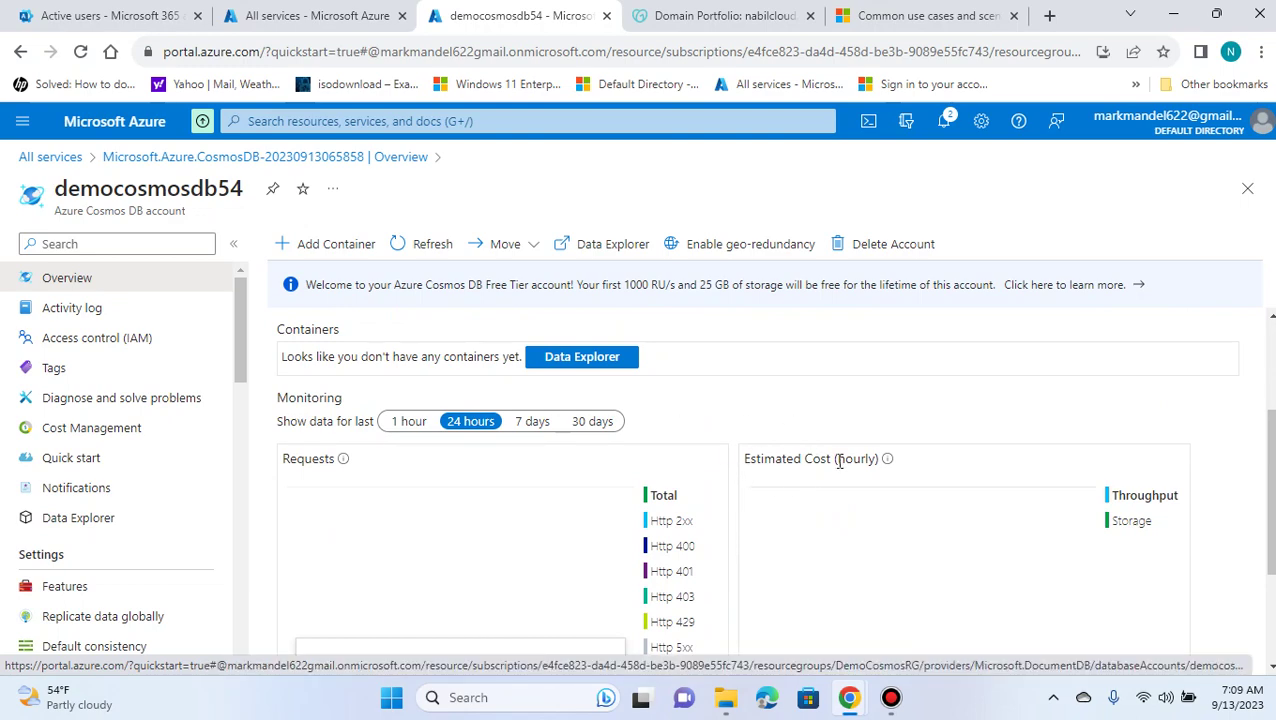
mouse_move(893, 465)
scroll(893, 465, "up", 1)
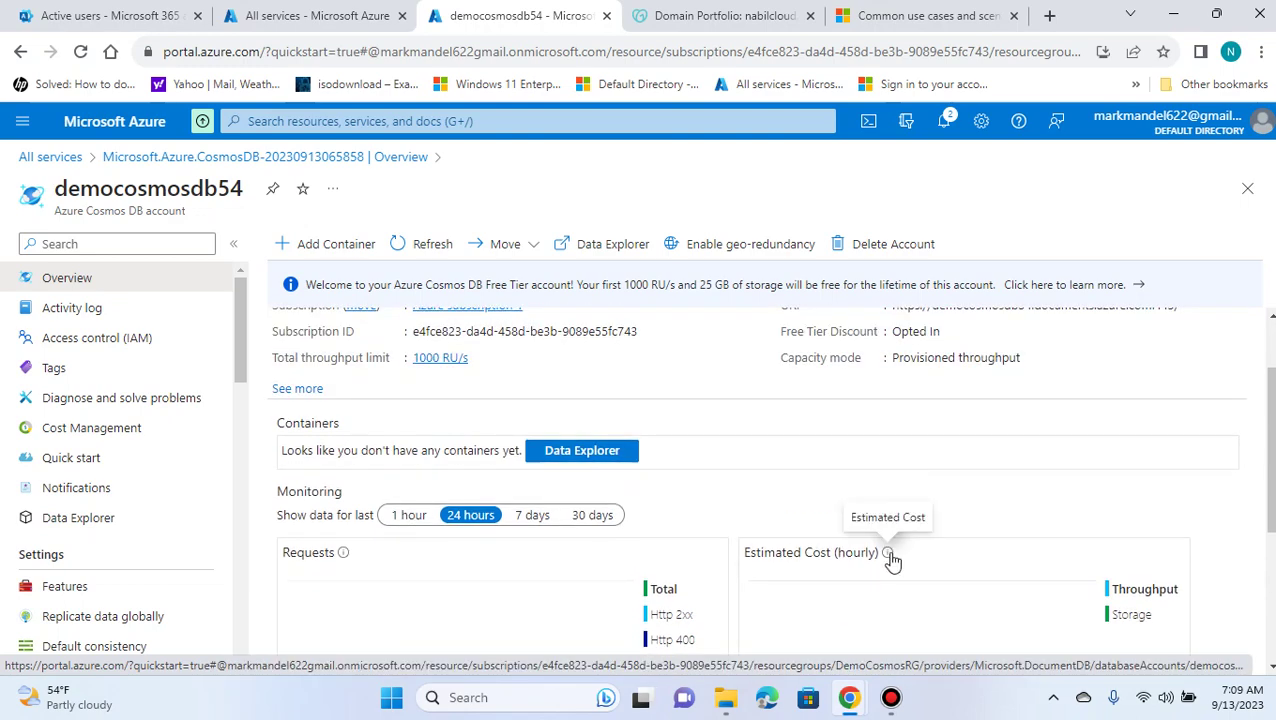
scroll(854, 484, "up", 1)
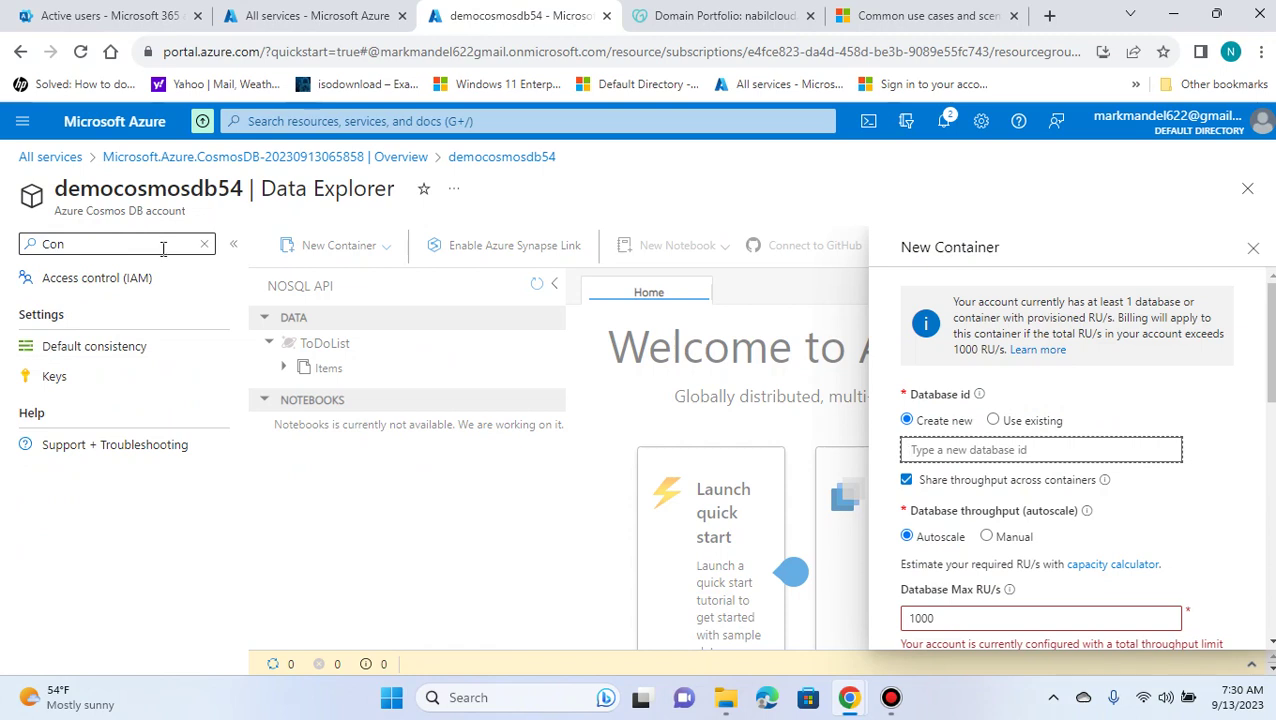
left_click(997, 316)
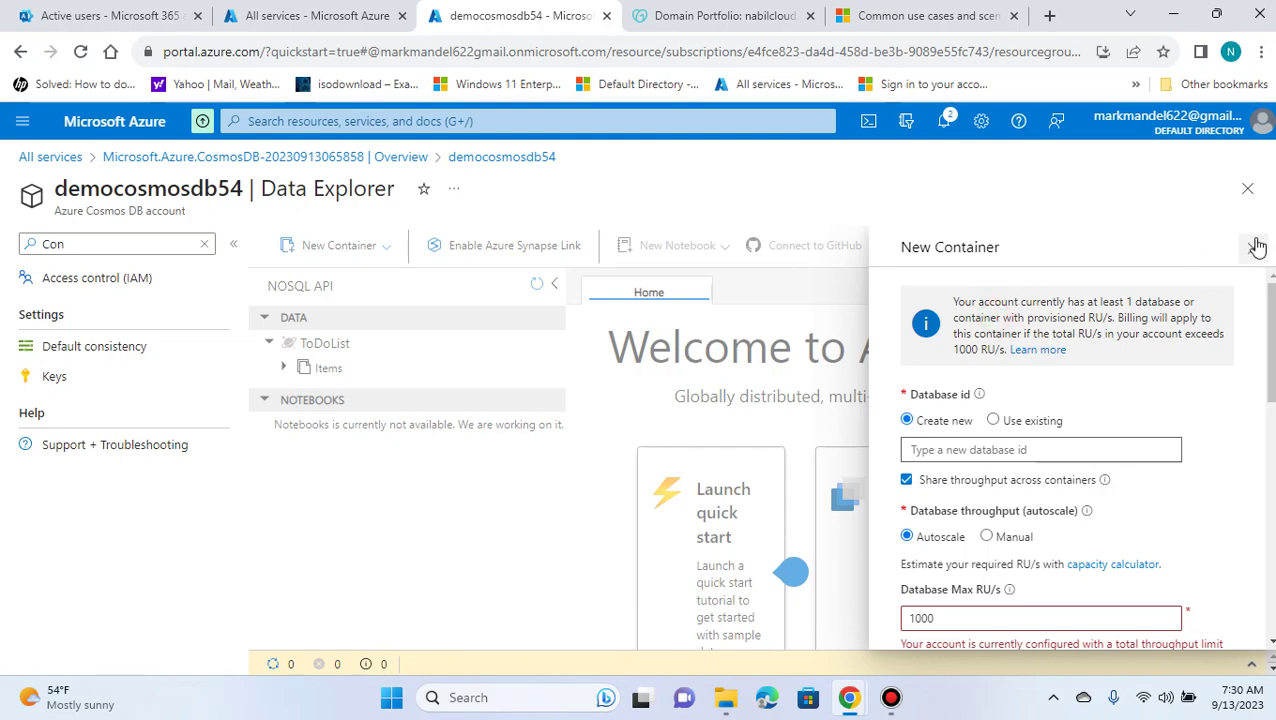
left_click(946, 450)
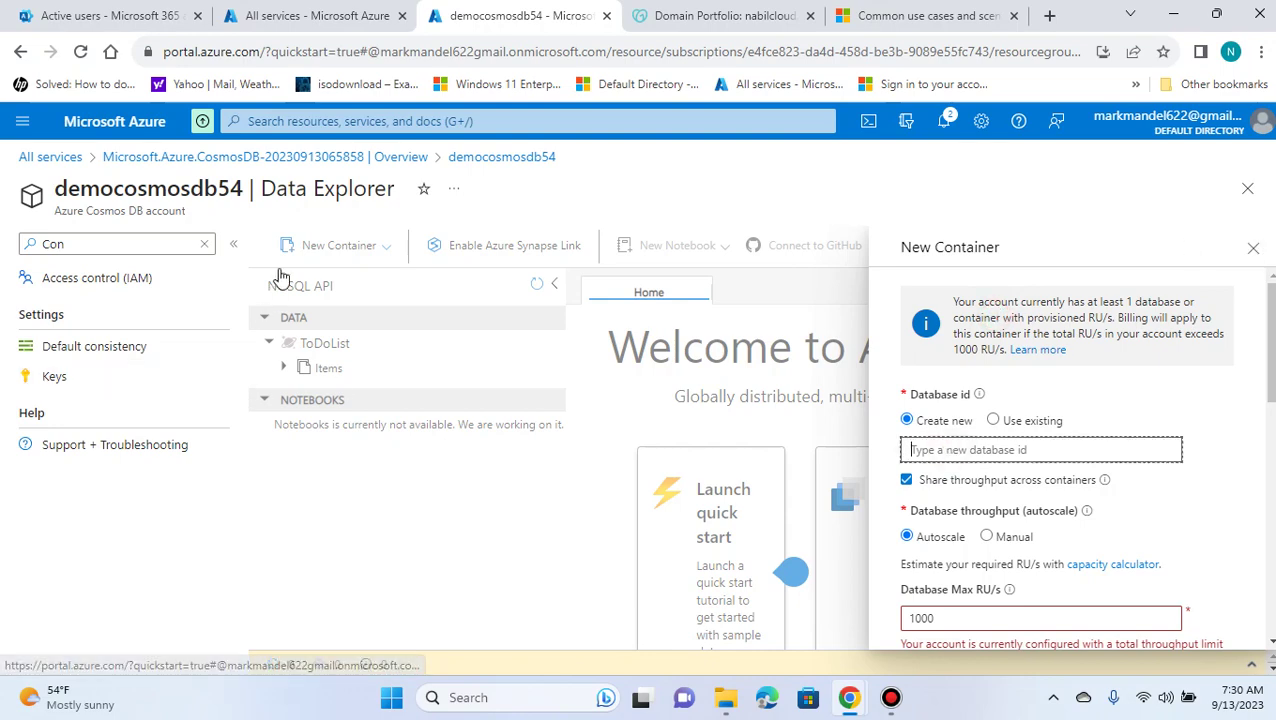
left_click(1253, 247)
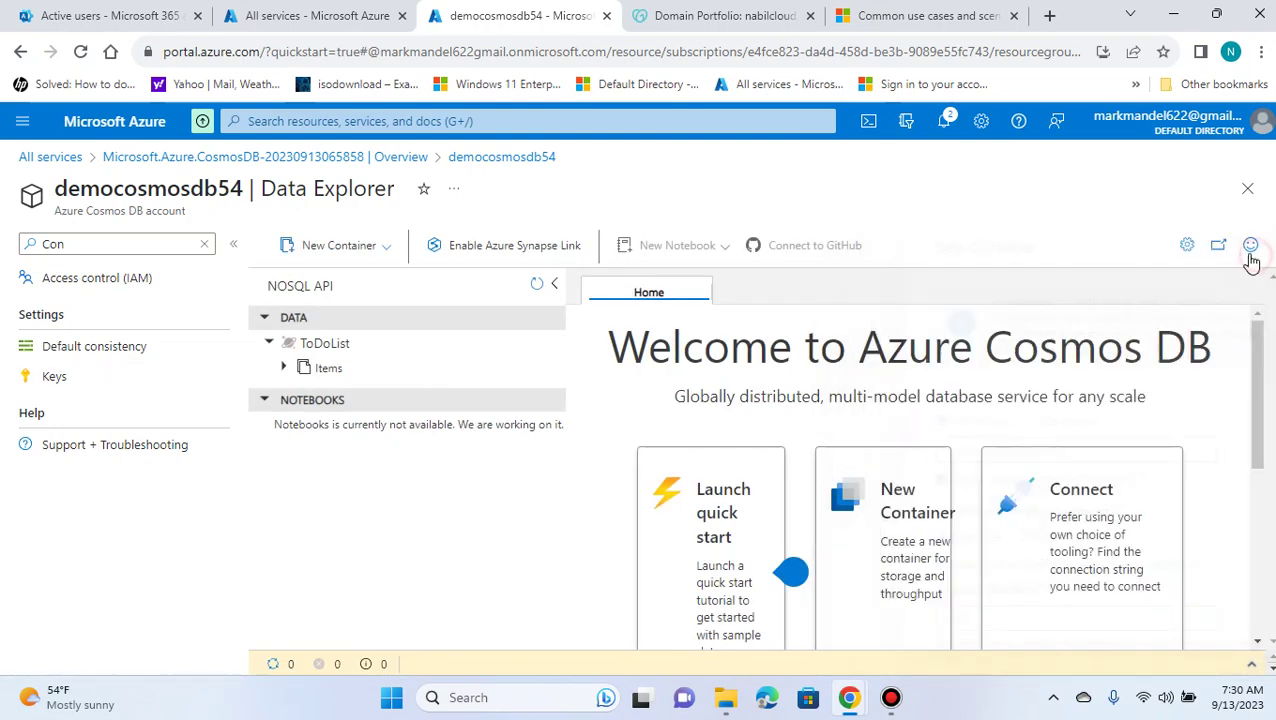
Start a new container in a new database with the id DemoList and review the remaining throughput and container fields.
left_click(342, 250)
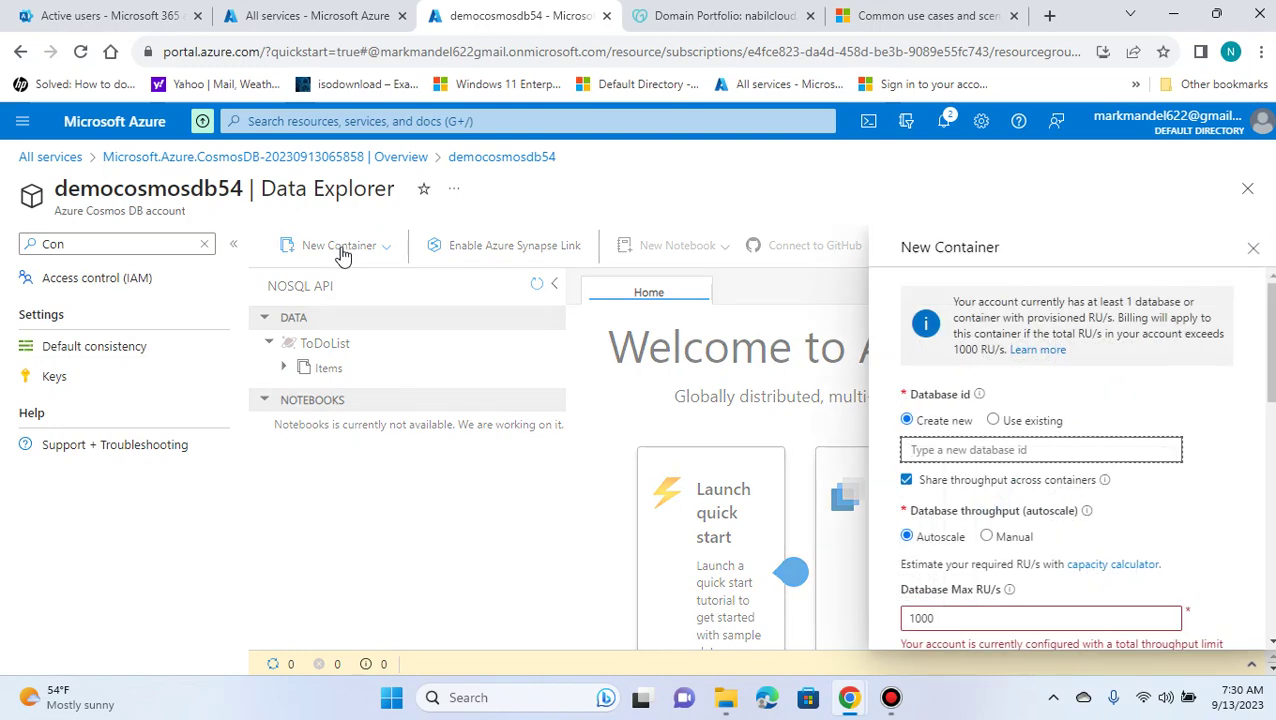
left_click(943, 447)
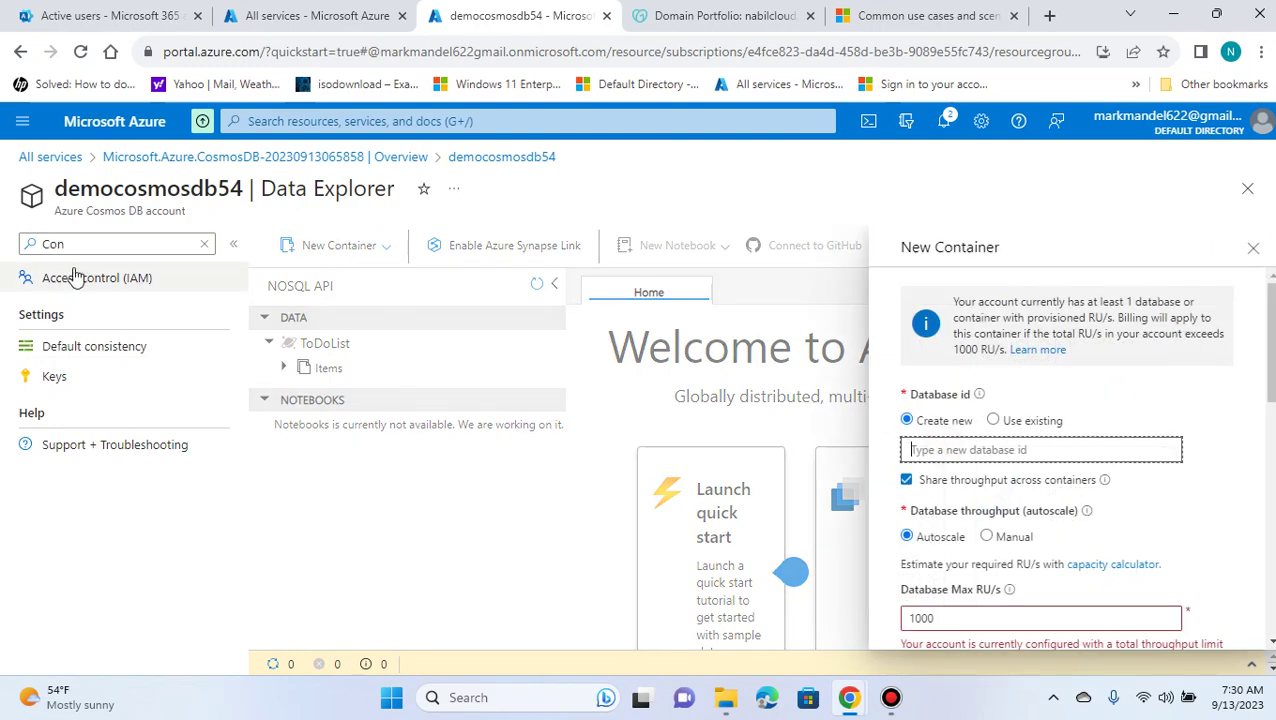
scroll(1022, 418, "down", 2)
scroll(1022, 418, "up", 2)
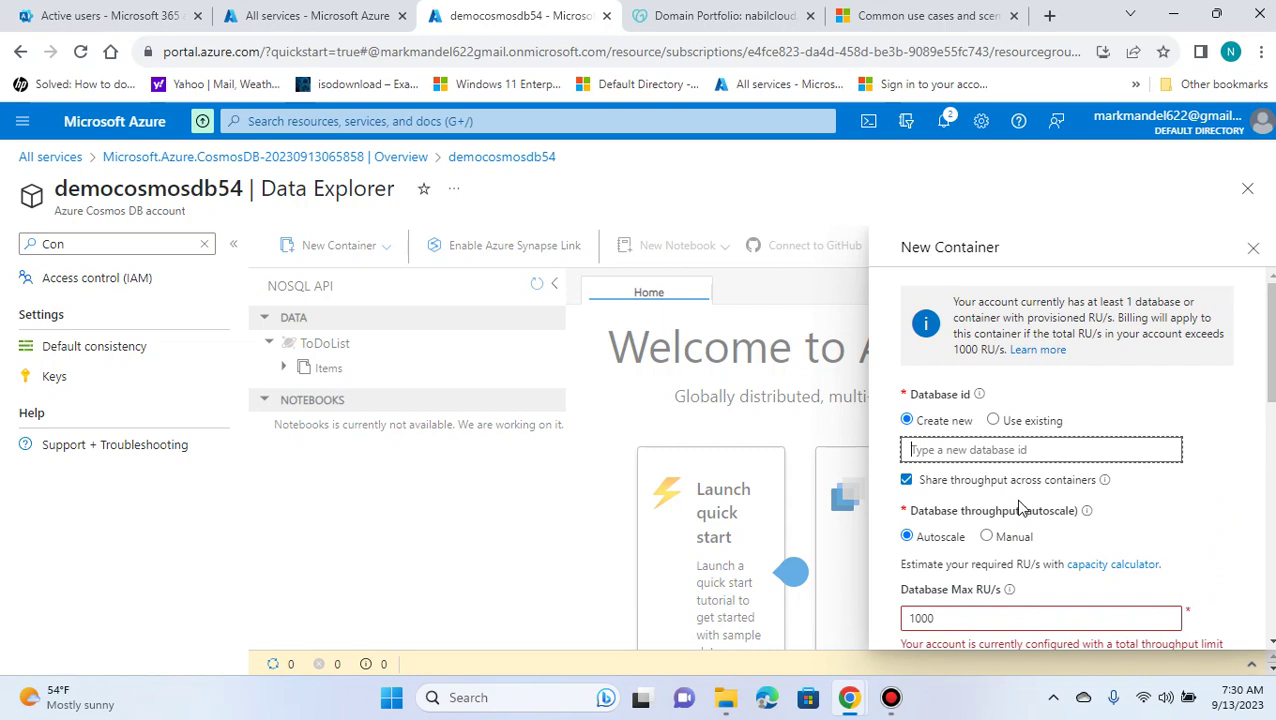
type("Demo")
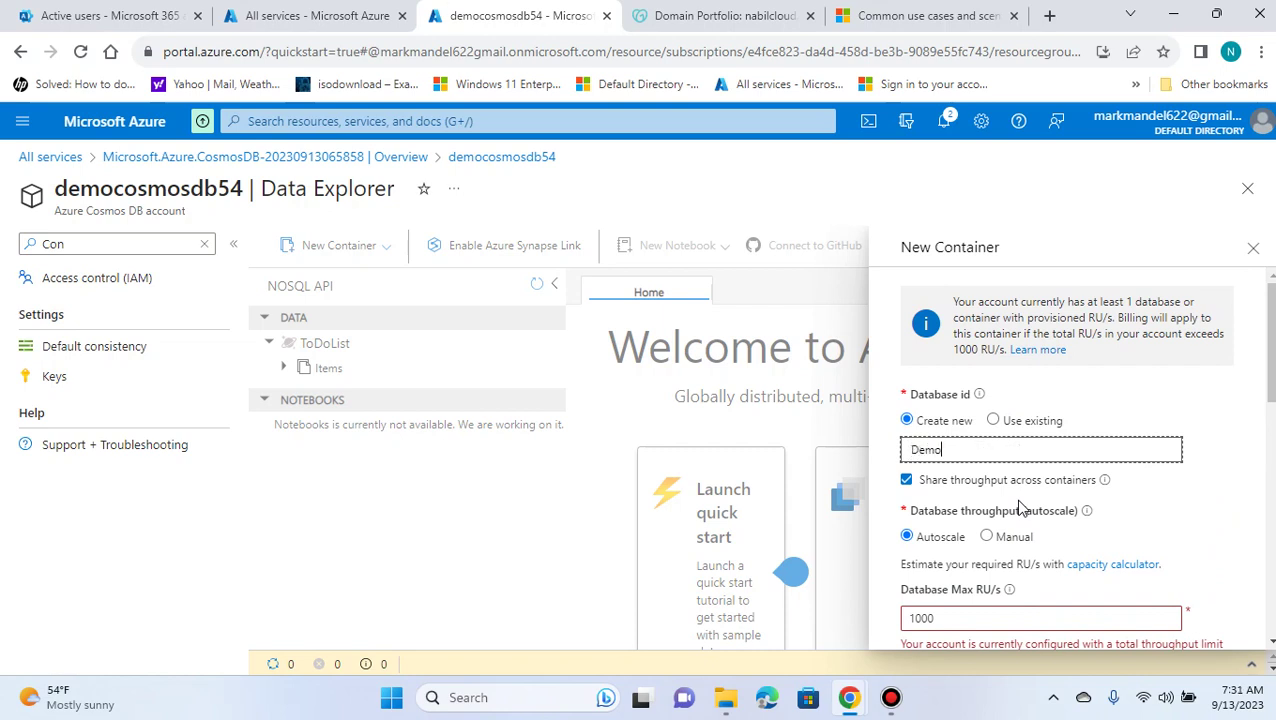
type("List")
scroll(1020, 508, "down", 5)
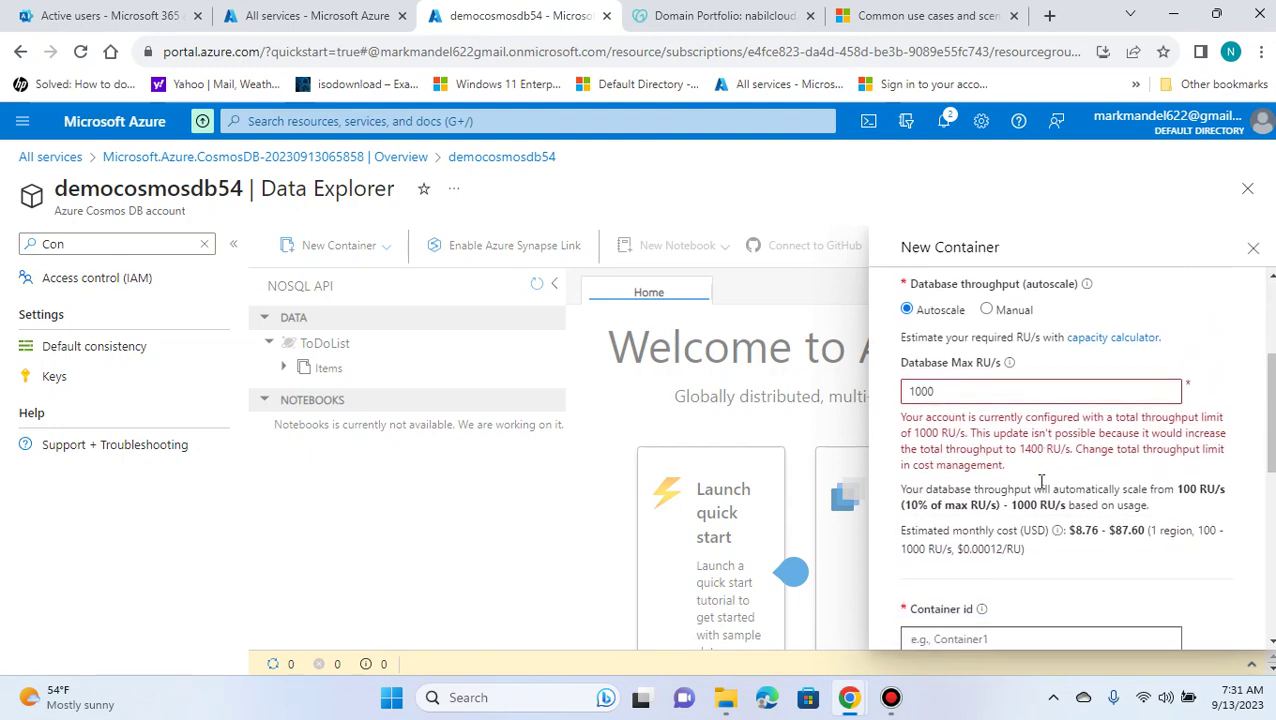
scroll(1046, 484, "down", 3)
scroll(1054, 484, "up", 10)
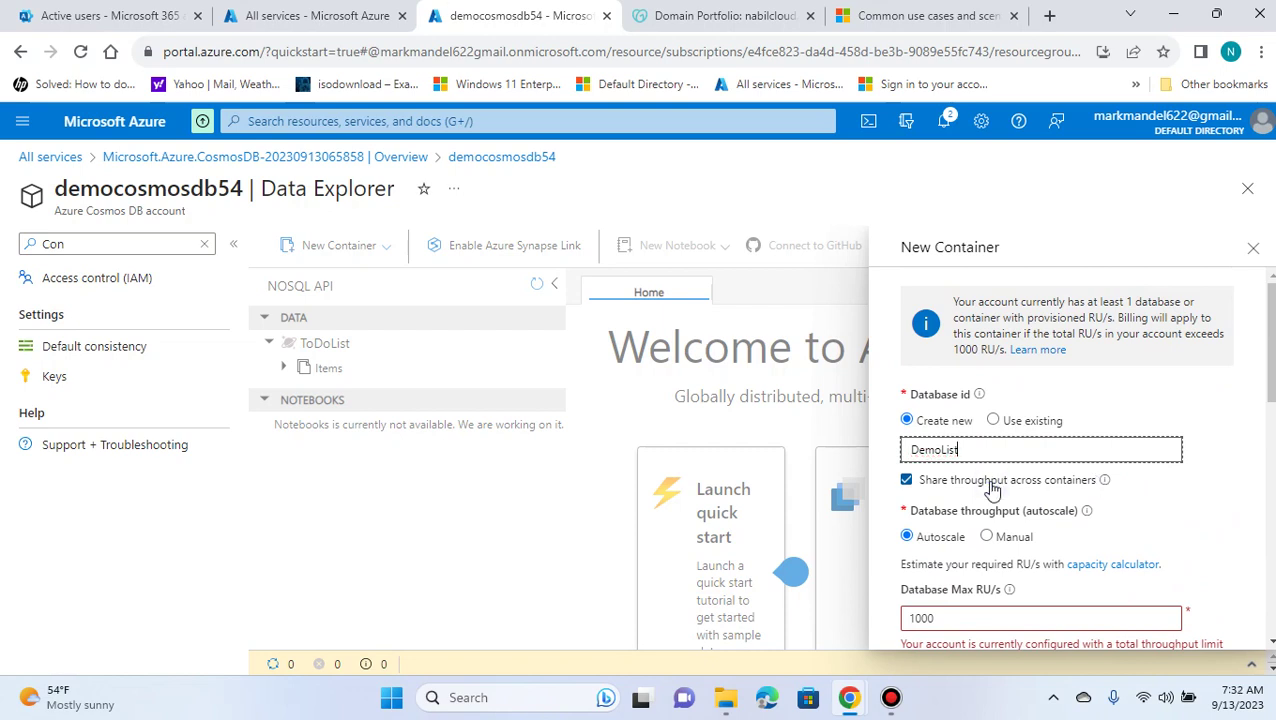
Change the new database id to Demodatabase and set the database throughput to Manual.
key("BackSpace")
key("BackSpace")
key("BackSpace")
type("database")
left_click(1045, 532)
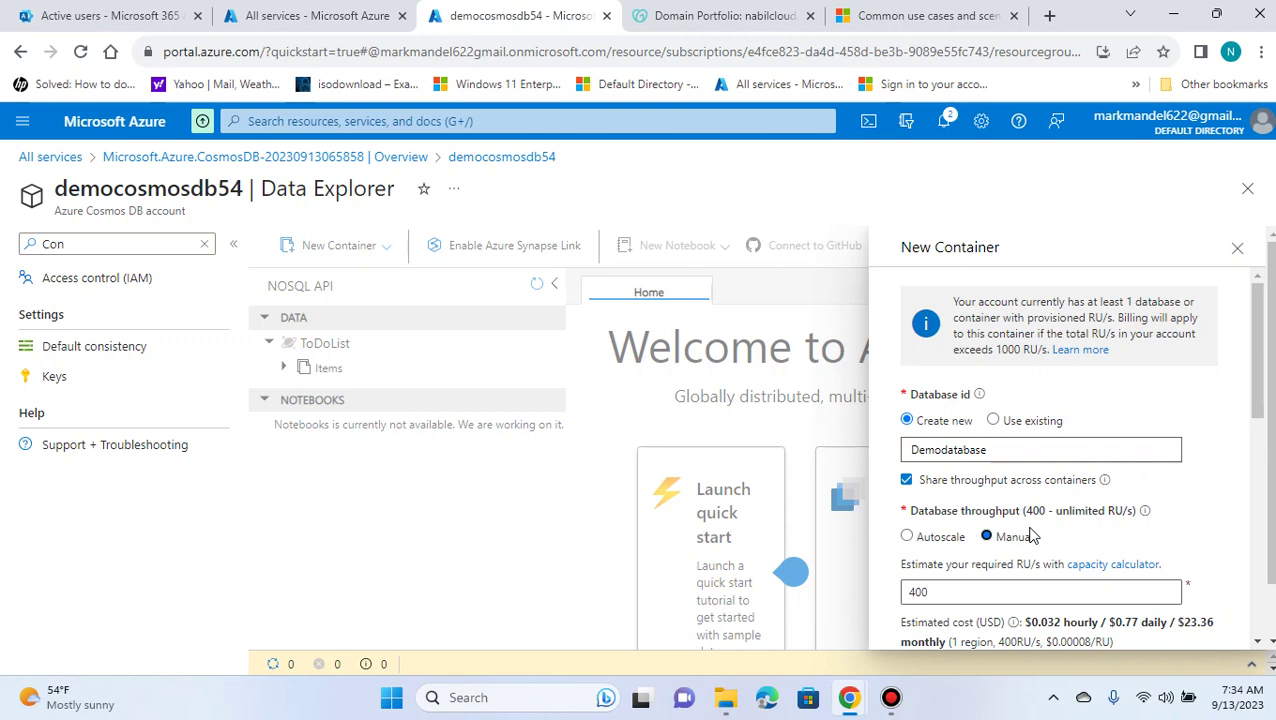
scroll(1032, 536, "down", 1)
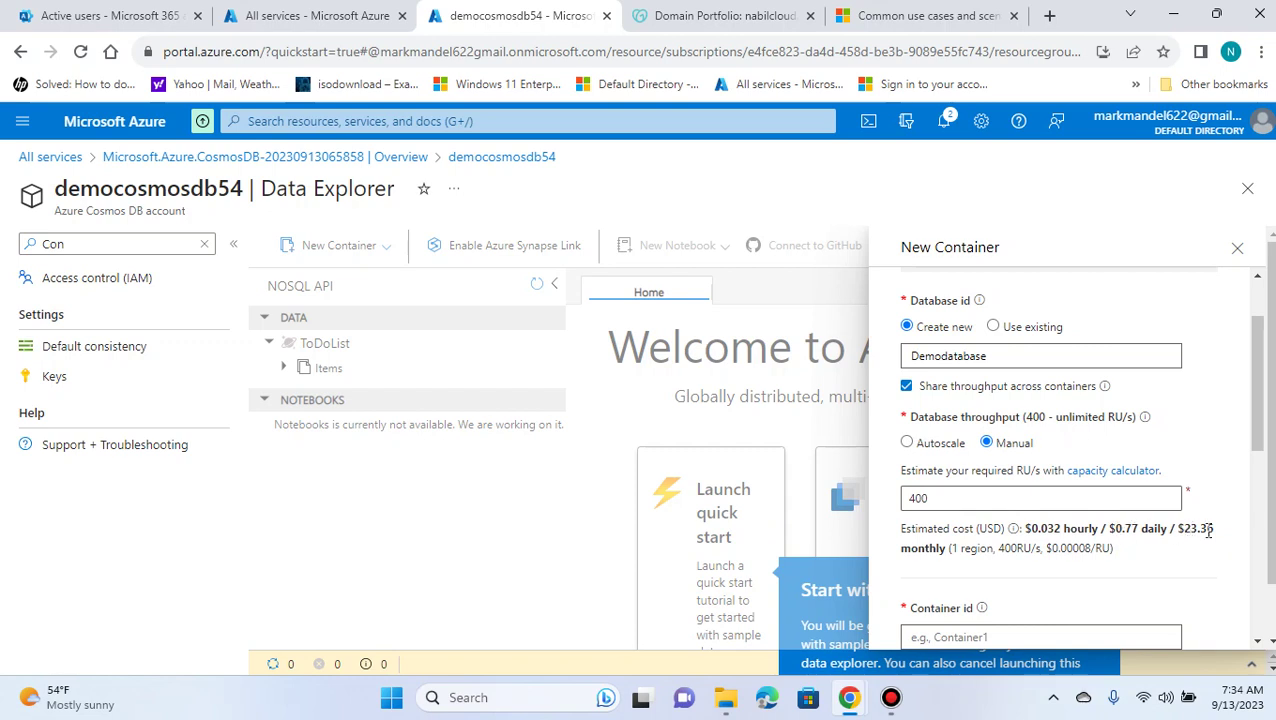
Review the manual throughput's estimated cost and enter Demodatabase as the new container's id.
scroll(1212, 538, "down", 3)
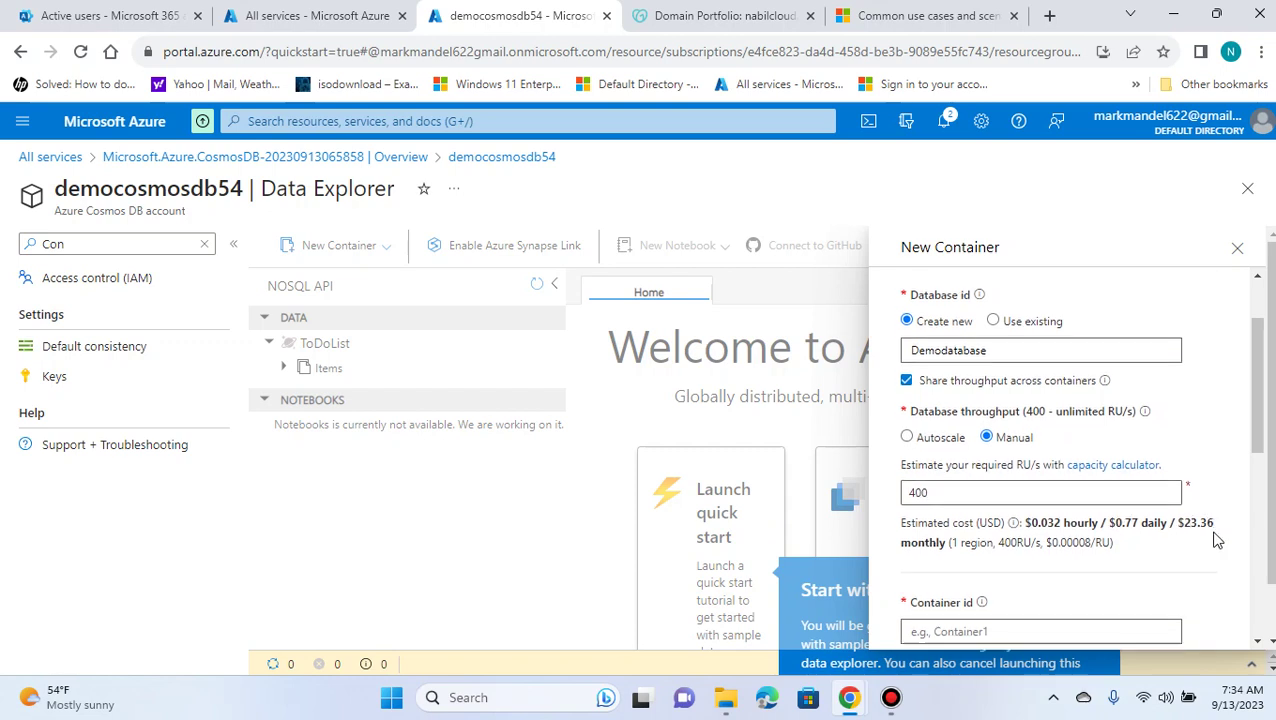
scroll(1217, 539, "up", 3)
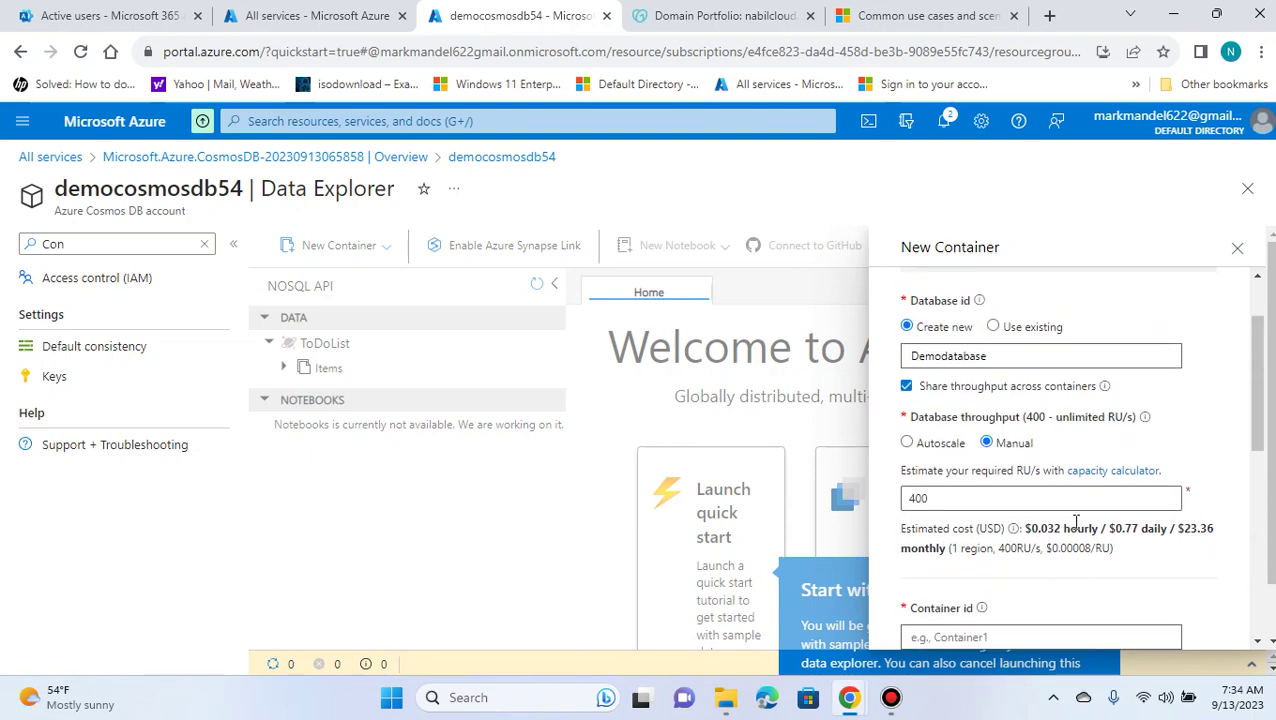
scroll(1095, 532, "up", 1)
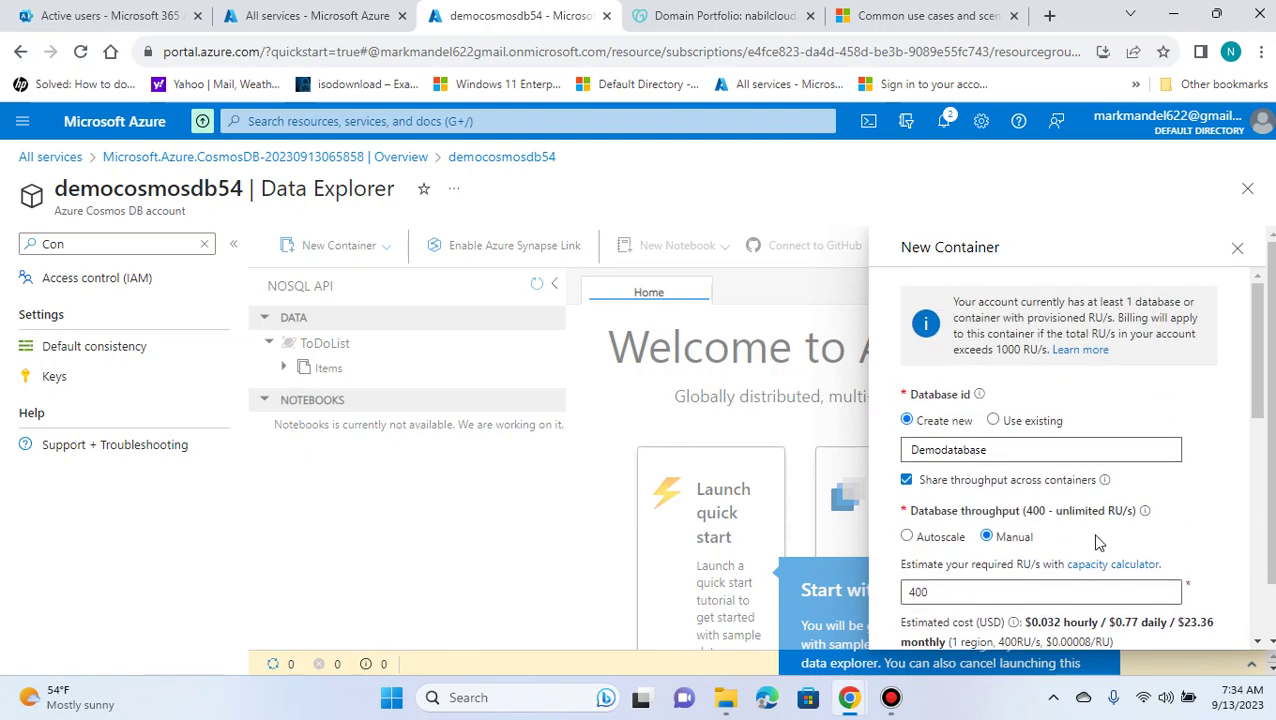
scroll(1099, 541, "down", 1)
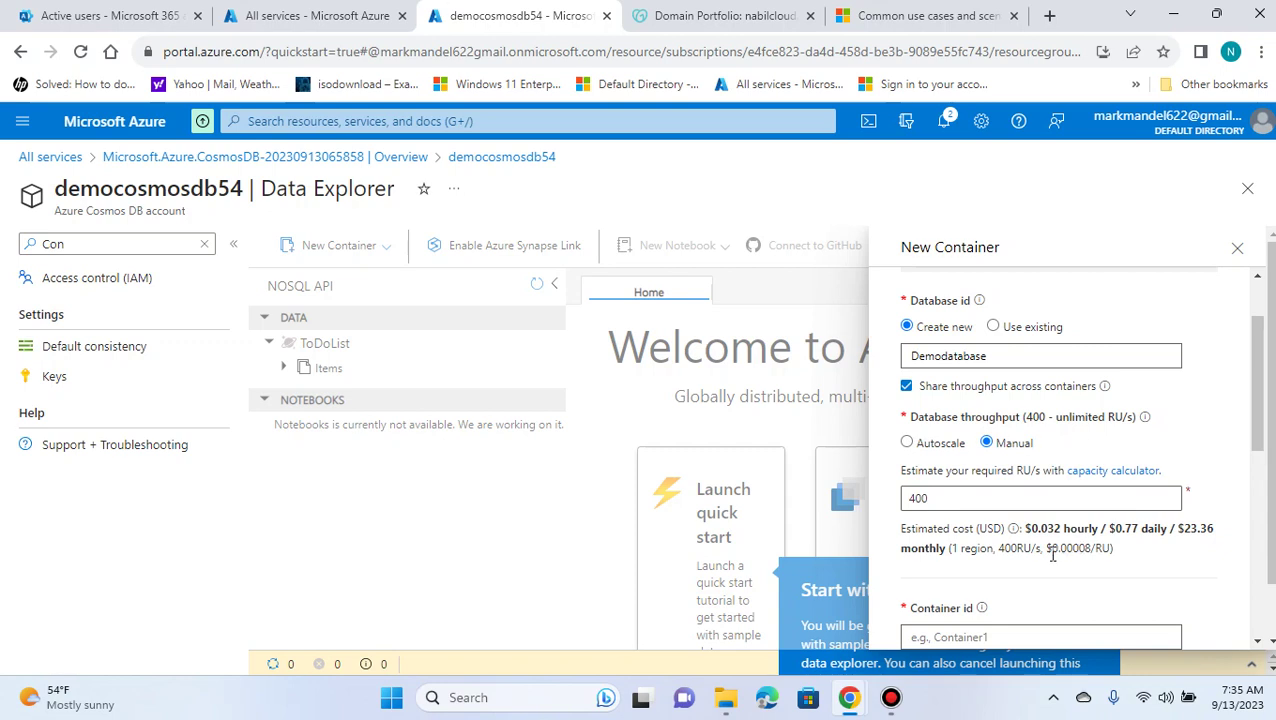
scroll(990, 600, "down", 1)
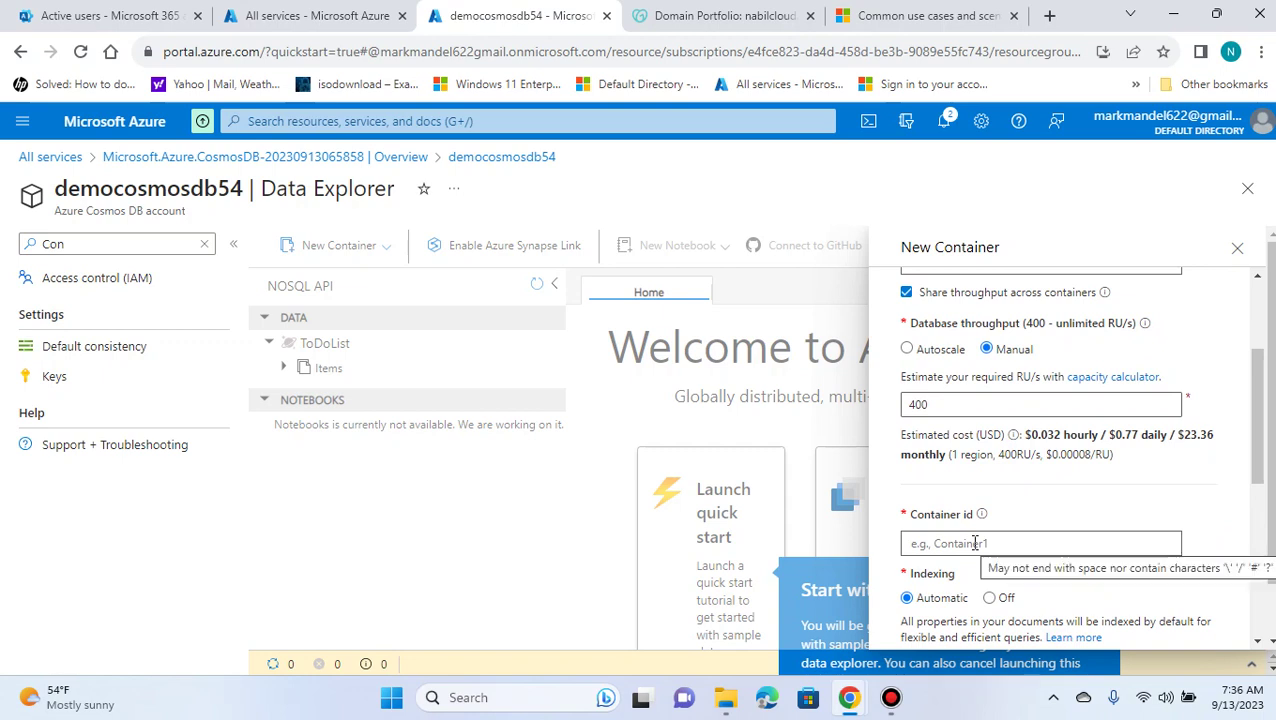
left_click(975, 542)
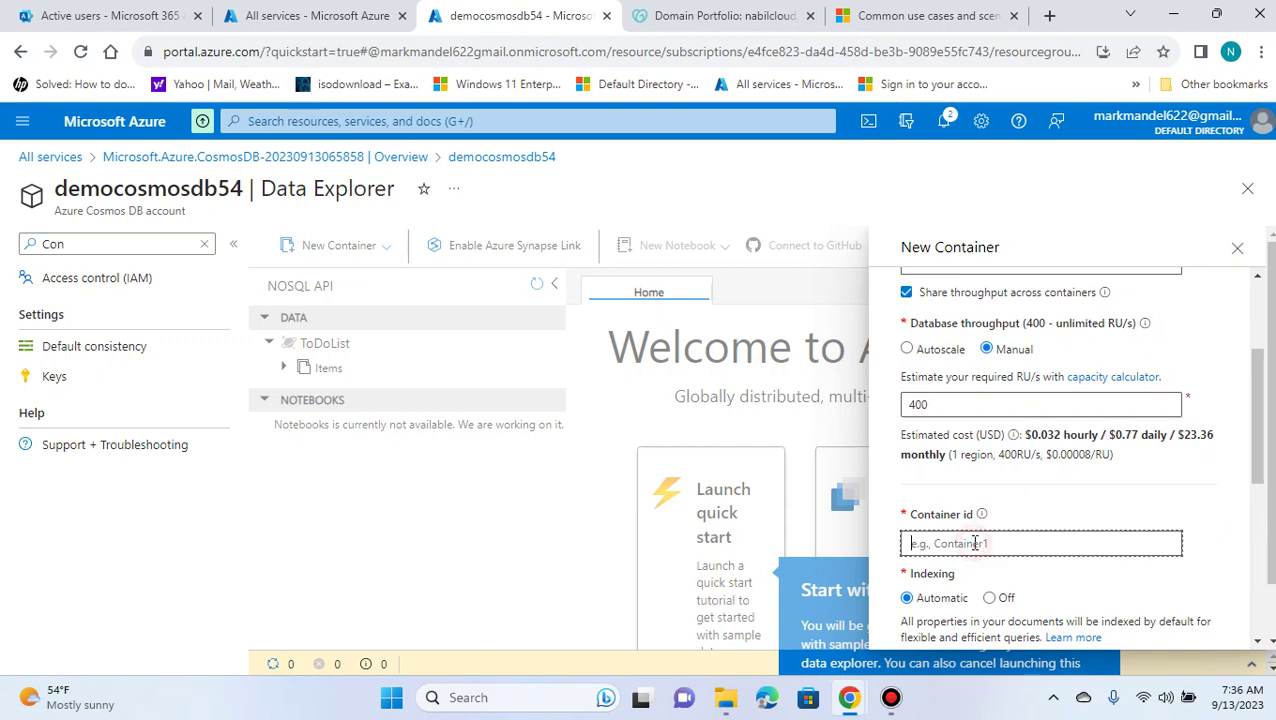
type("Demo")
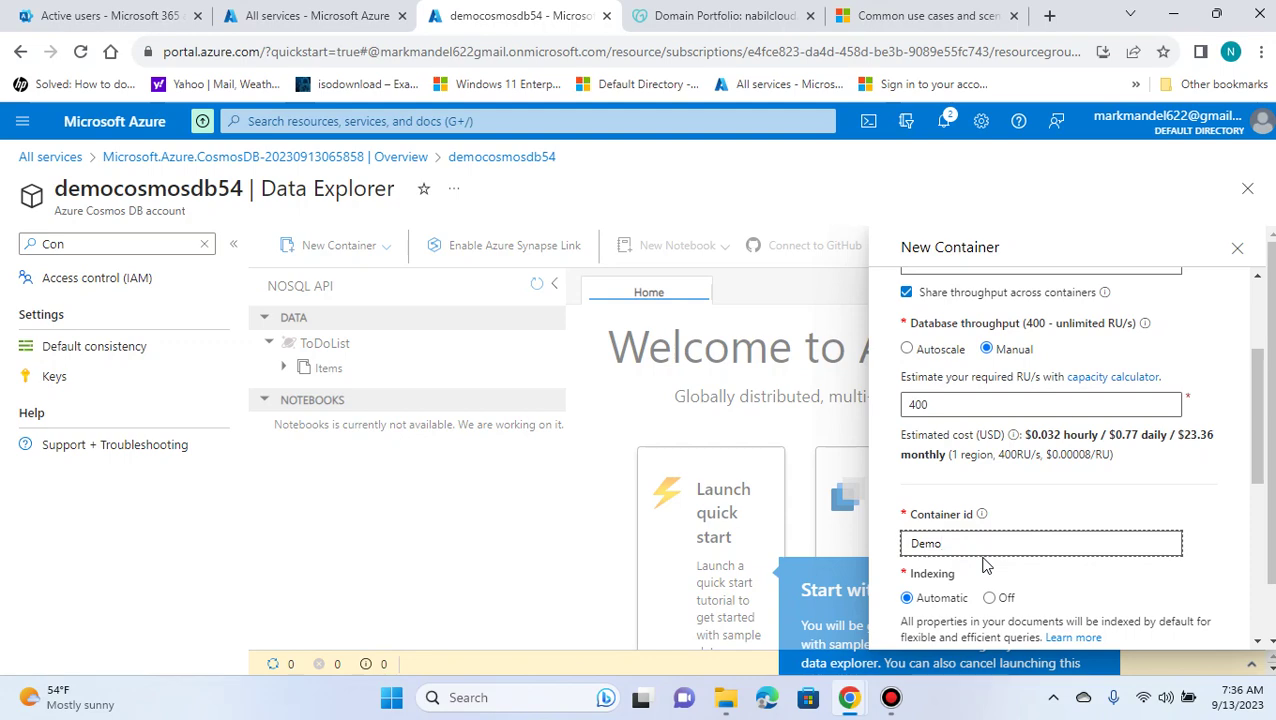
scroll(978, 560, "up", 2)
scroll(1000, 515, "down", 2)
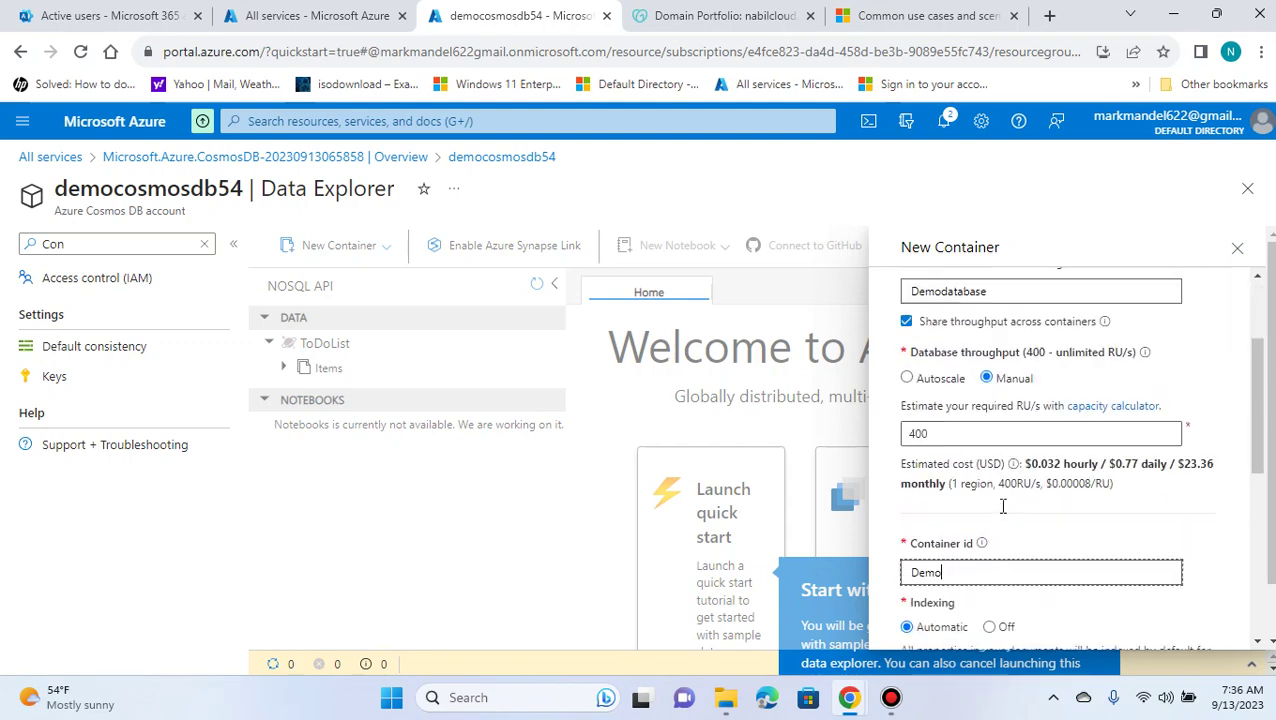
scroll(1000, 507, "down", 2)
scroll(1000, 507, "up", 1)
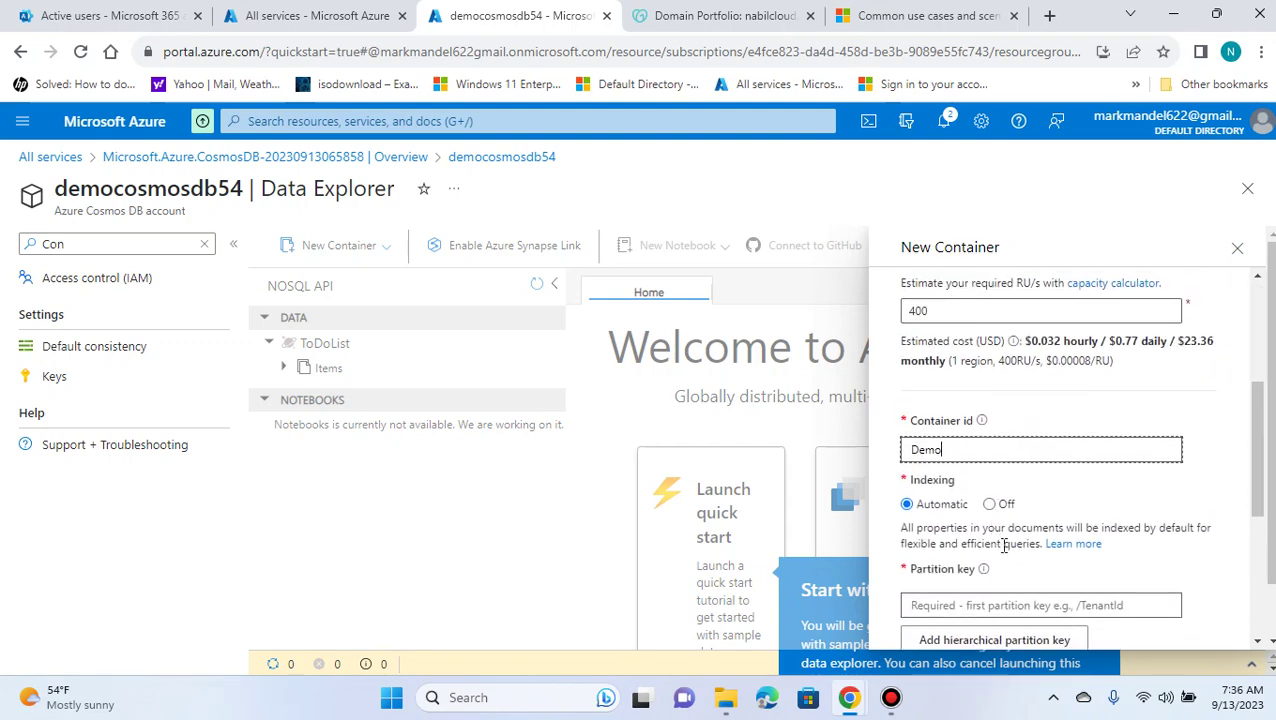
type("database")
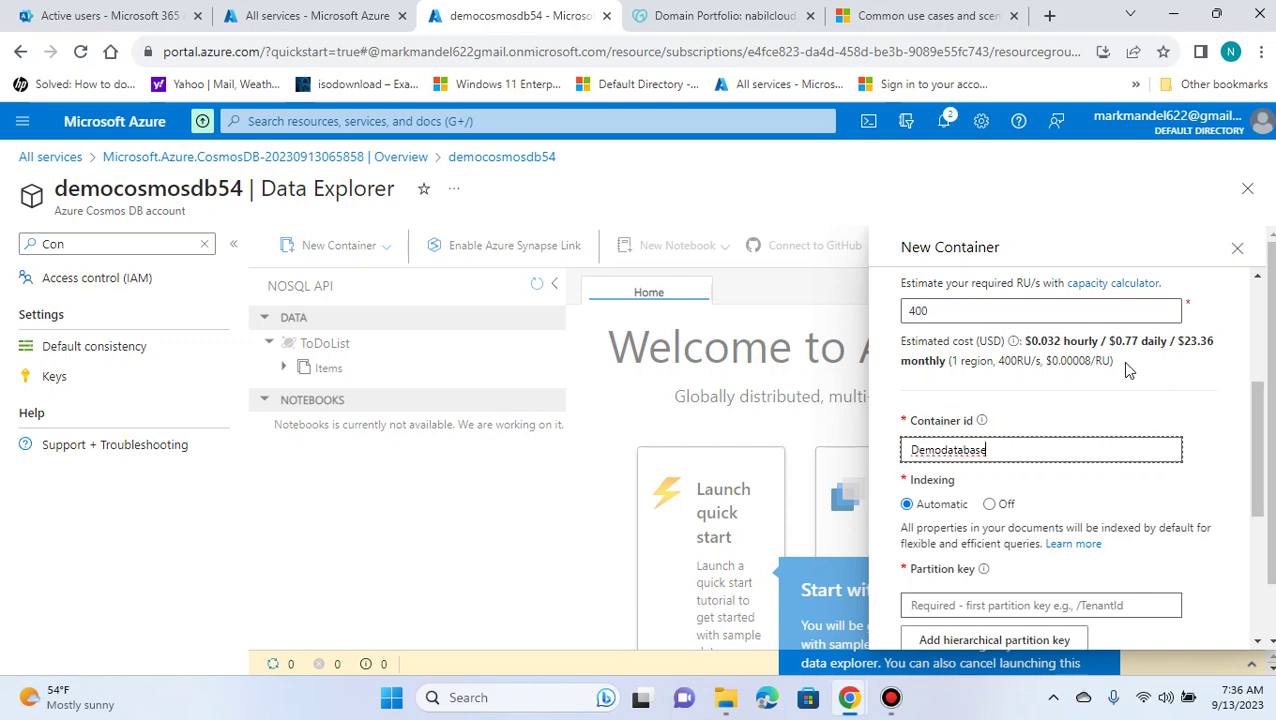
Replace the container id with ToDoList.
scroll(1076, 422, "up", 2)
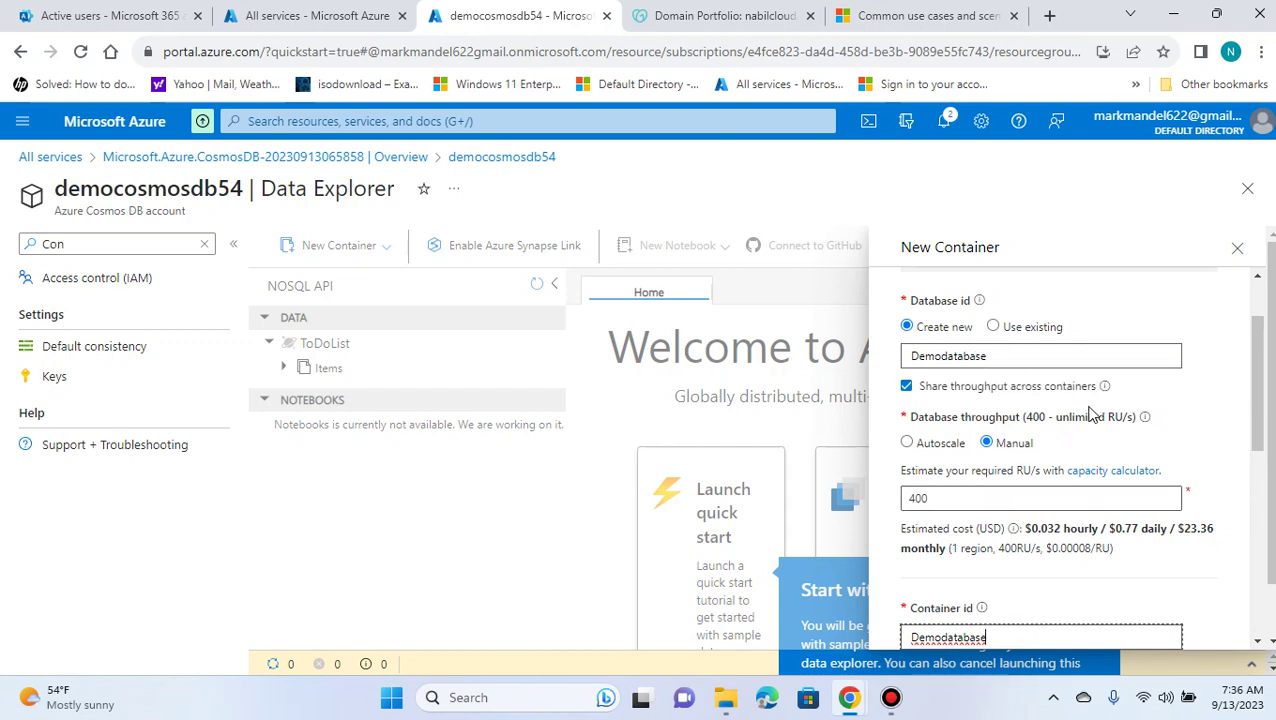
scroll(1092, 412, "down", 3)
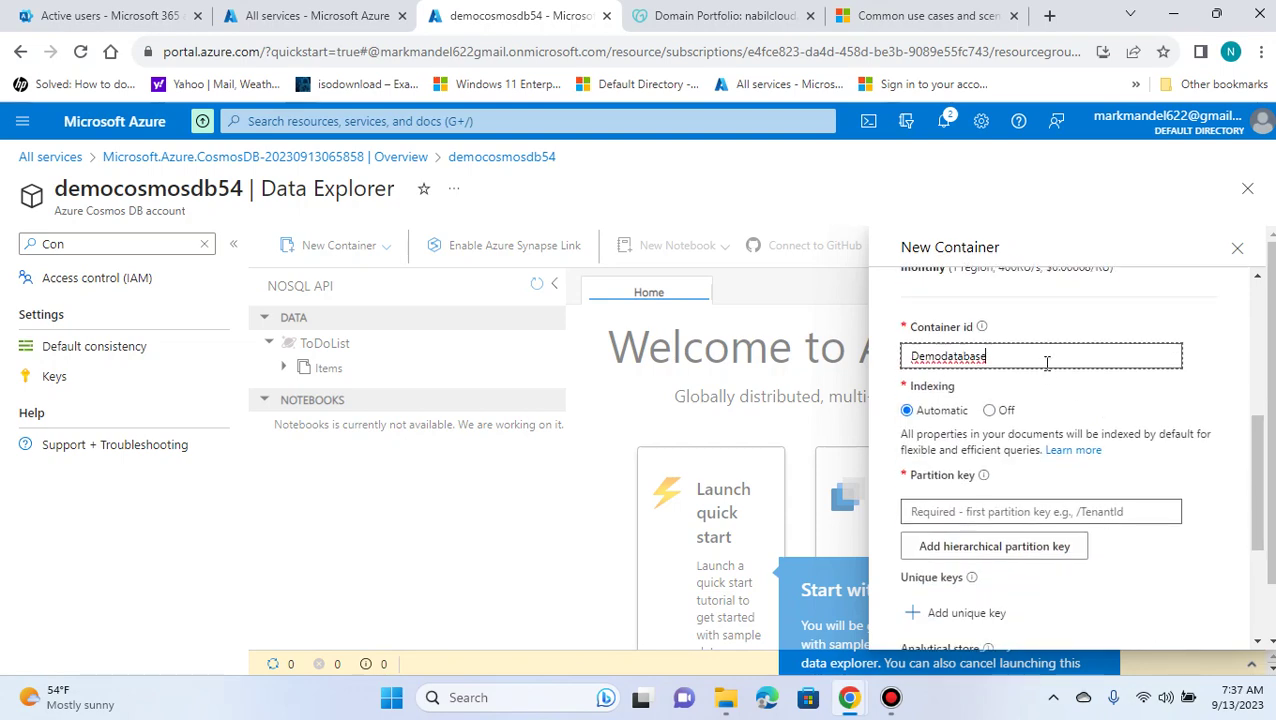
scroll(1046, 363, "up", 3)
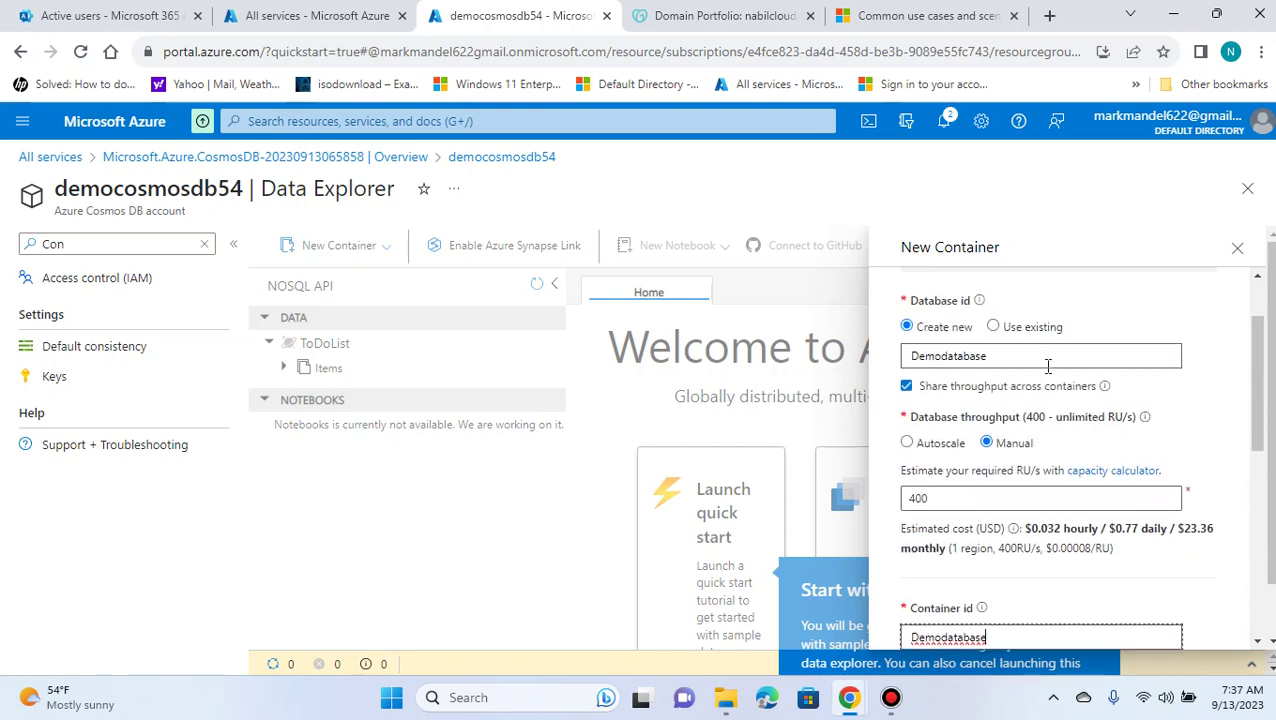
scroll(1047, 366, "down", 2)
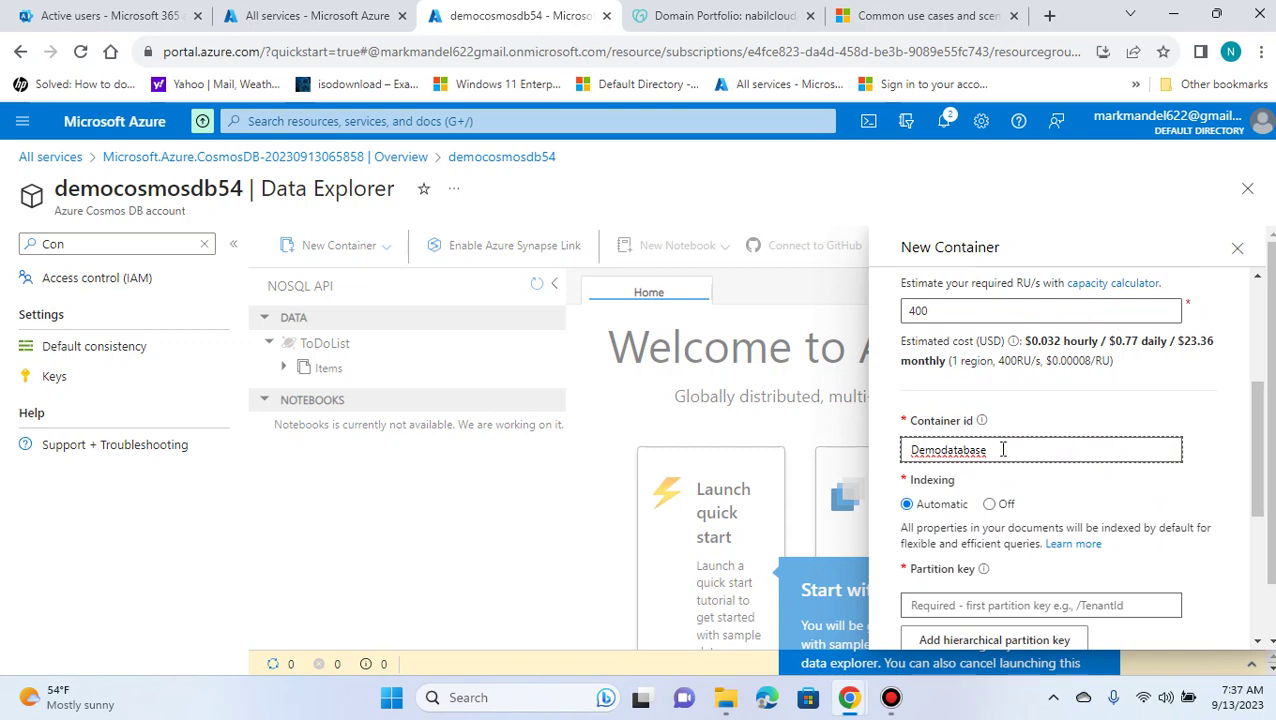
scroll(1000, 500, "up", 1)
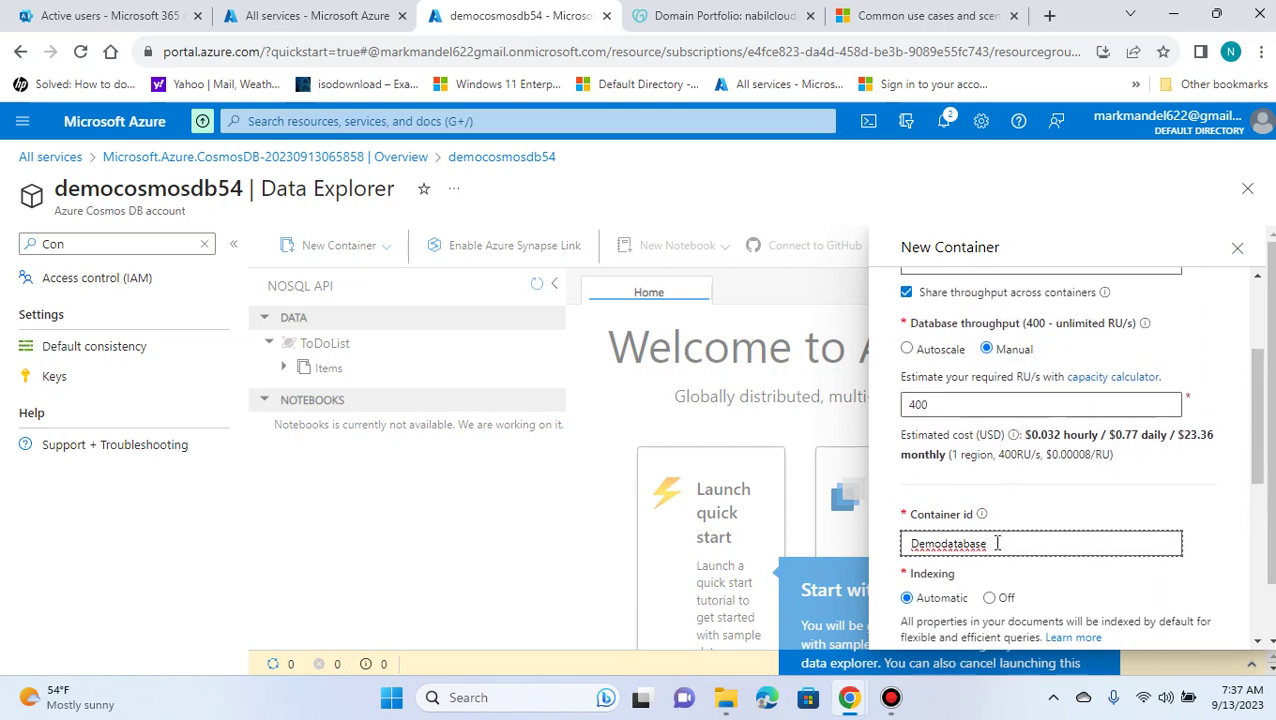
left_click_drag(997, 543, 842, 537)
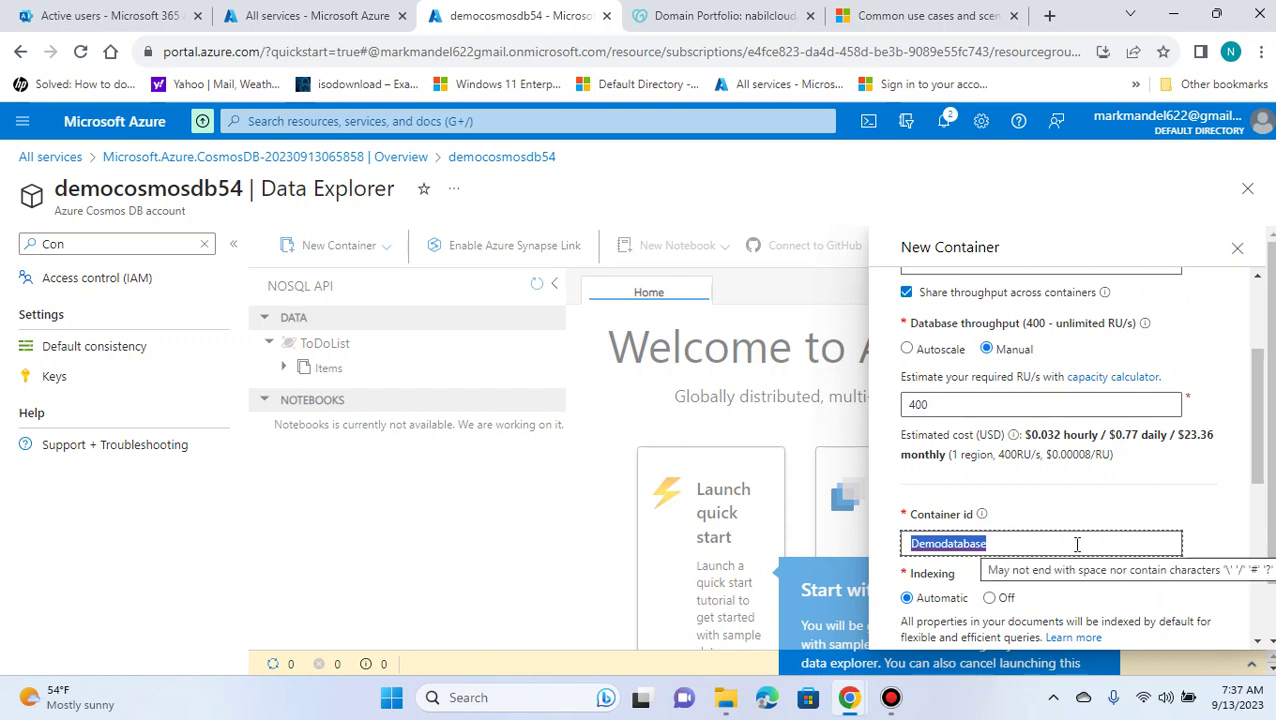
type("Todo")
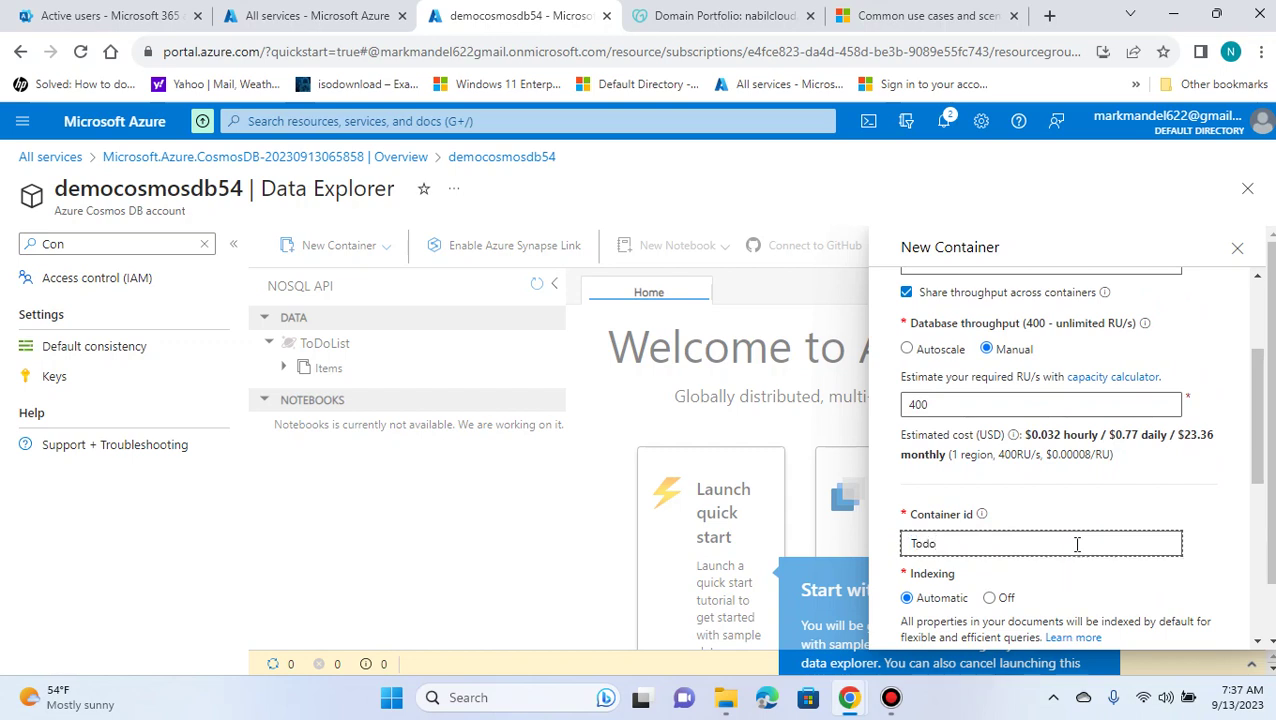
key("BackSpace")
key("BackSpace")
type("Dol")
key("BackSpace")
type("List")
Set the container's partition key to /category, leaving indexing on Automatic.
scroll(1155, 537, "up", 3)
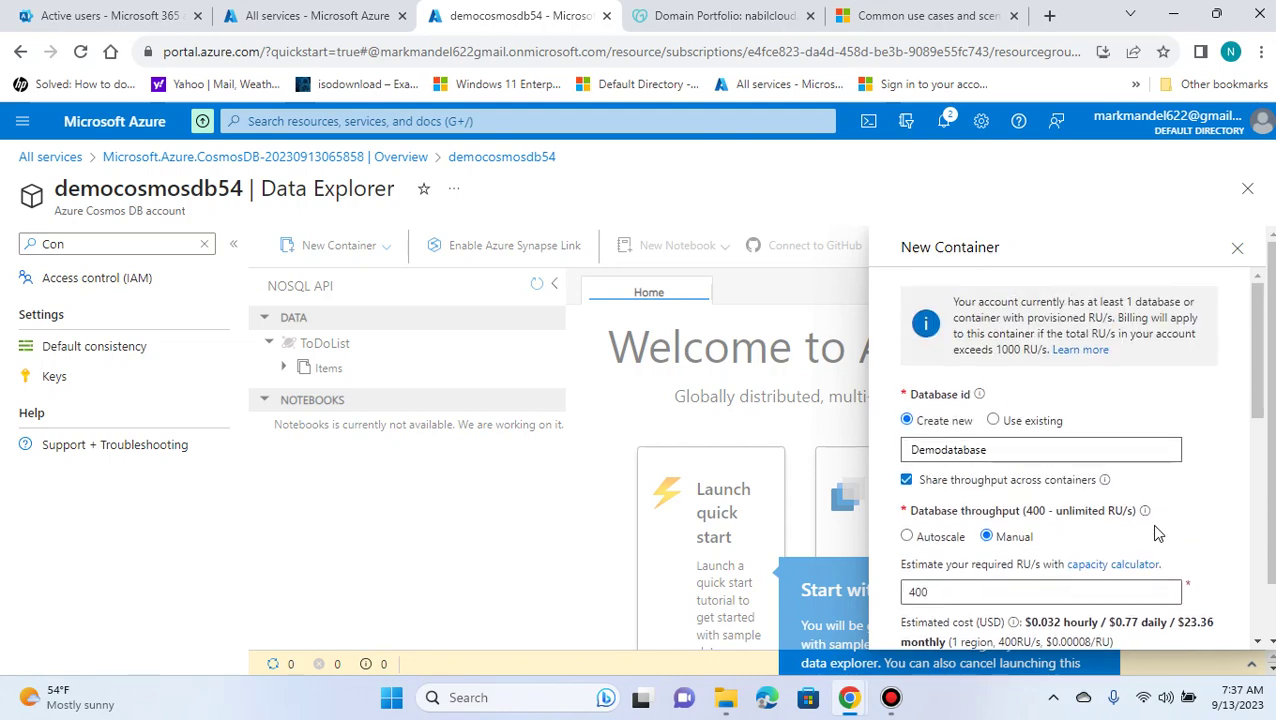
scroll(1155, 529, "down", 3)
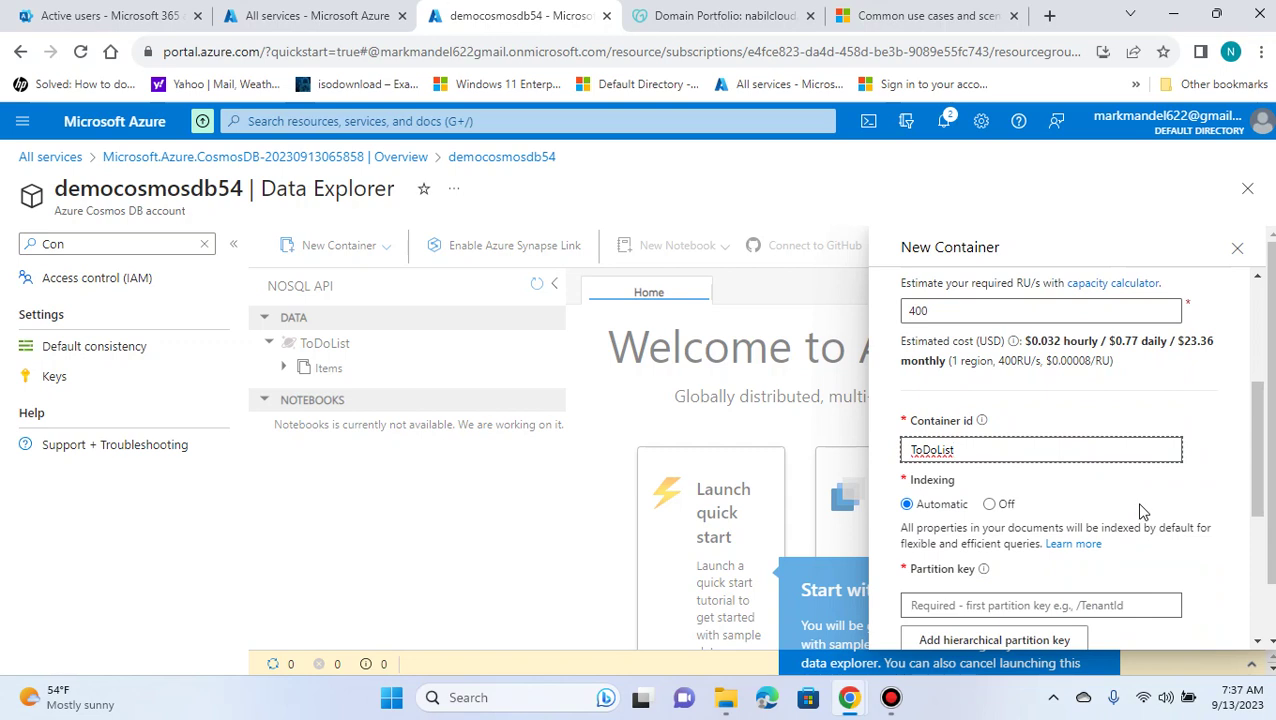
scroll(1106, 495, "down", 2)
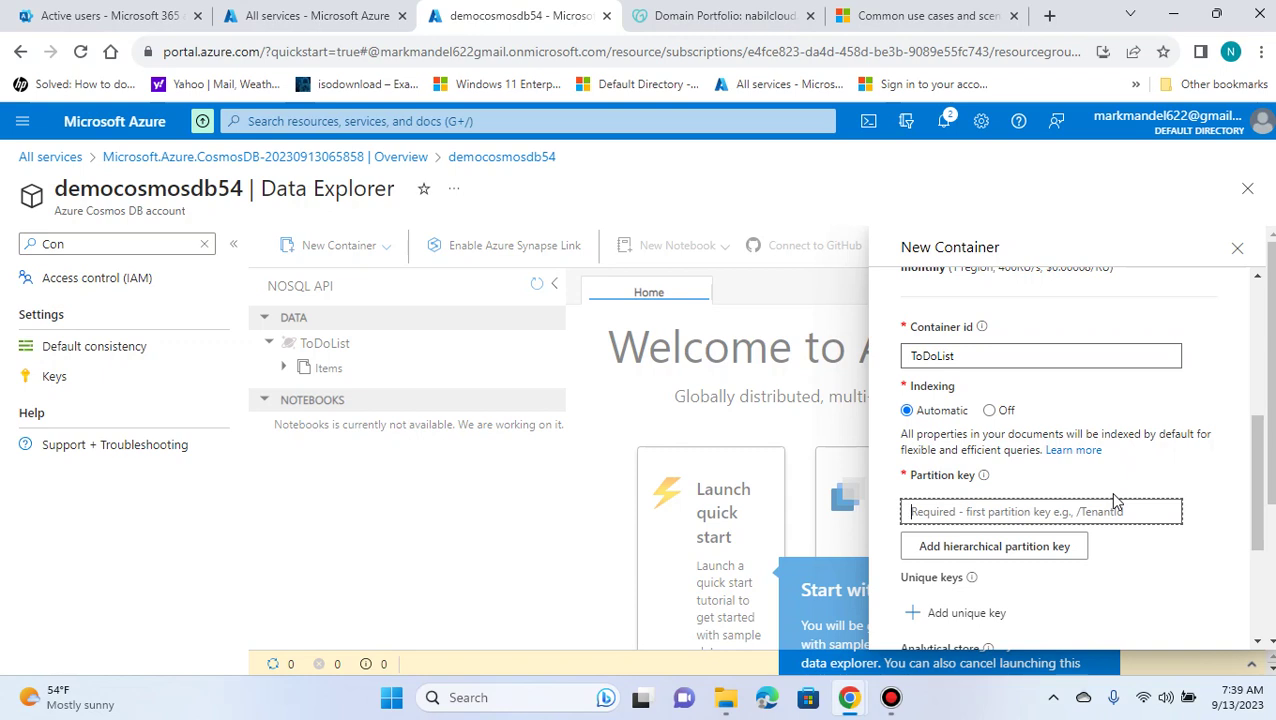
type("/cat")
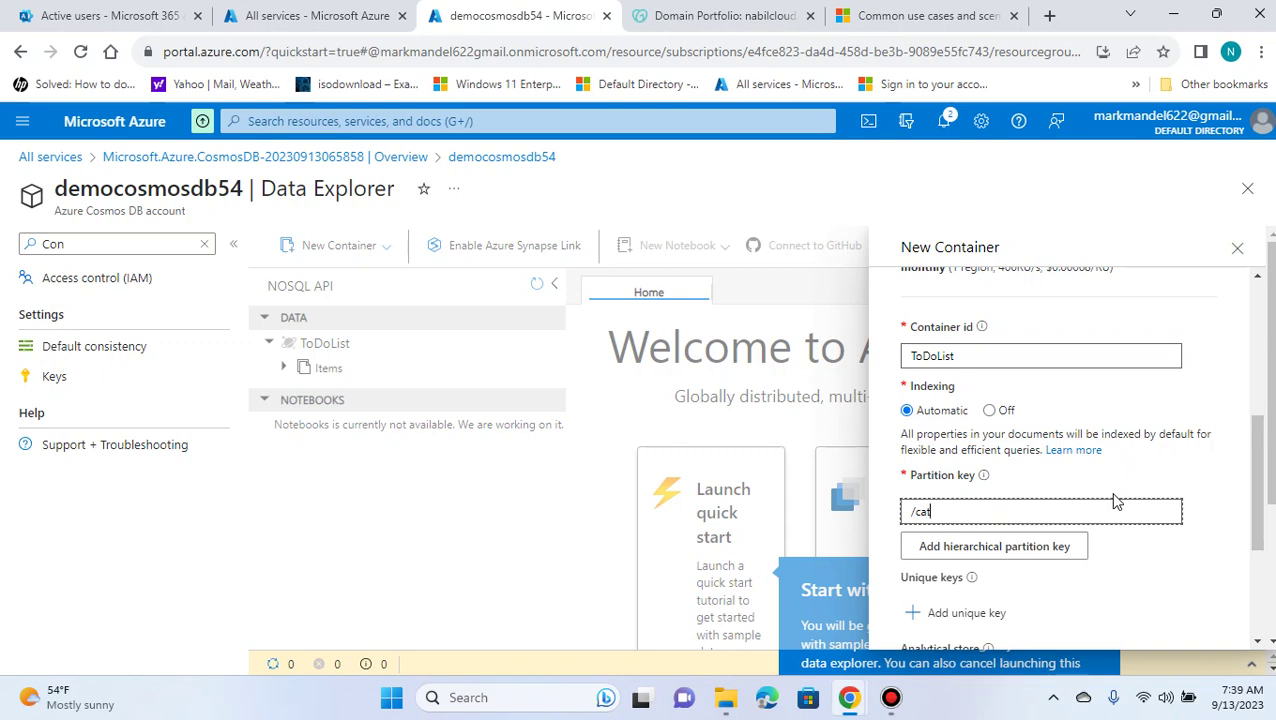
type("egory")
Review the new container's database id, throughput, container id, indexing and partition key, plus the unique keys and analytical store options.
scroll(1117, 502, "down", 3)
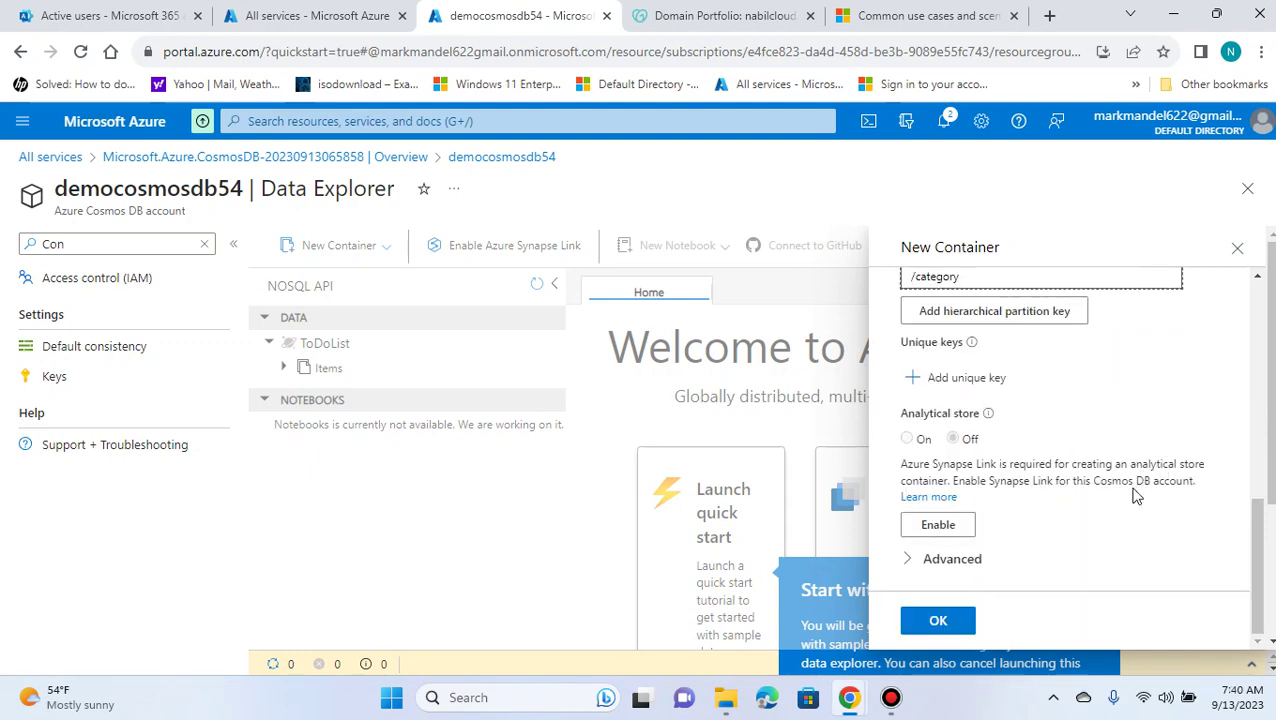
scroll(1138, 496, "up", 10)
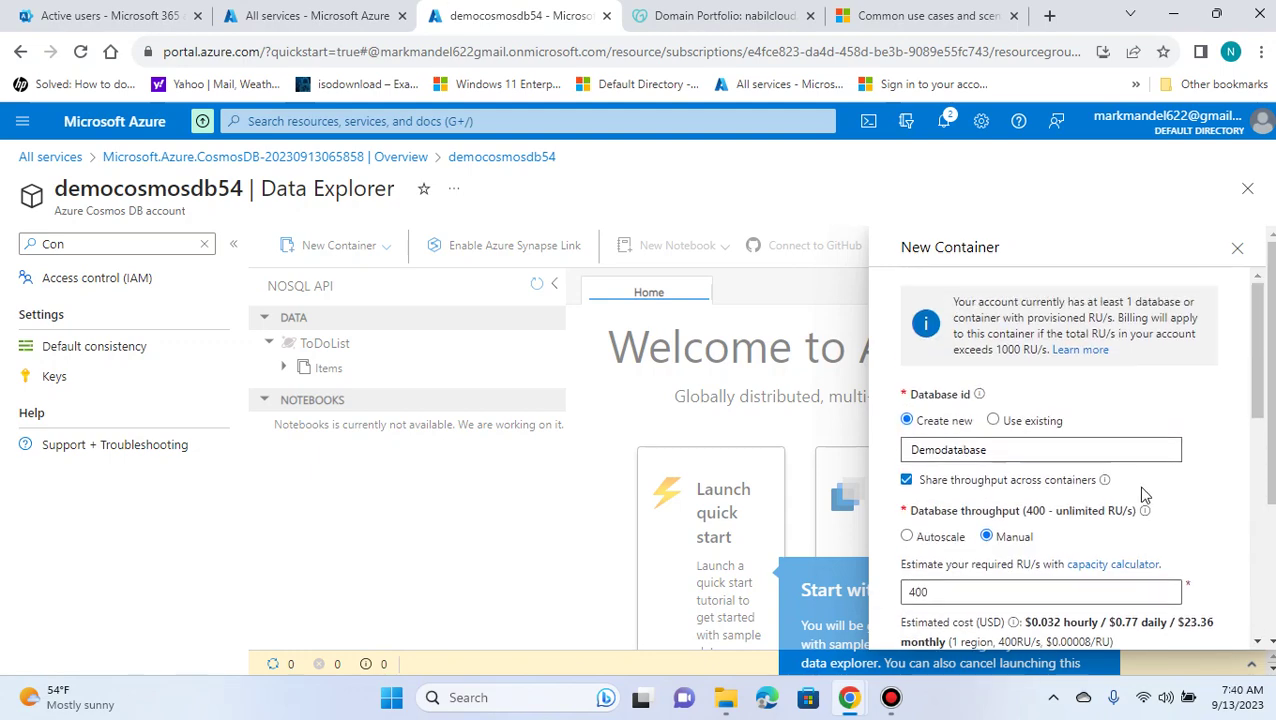
scroll(1145, 495, "down", 4)
scroll(1145, 495, "up", 2)
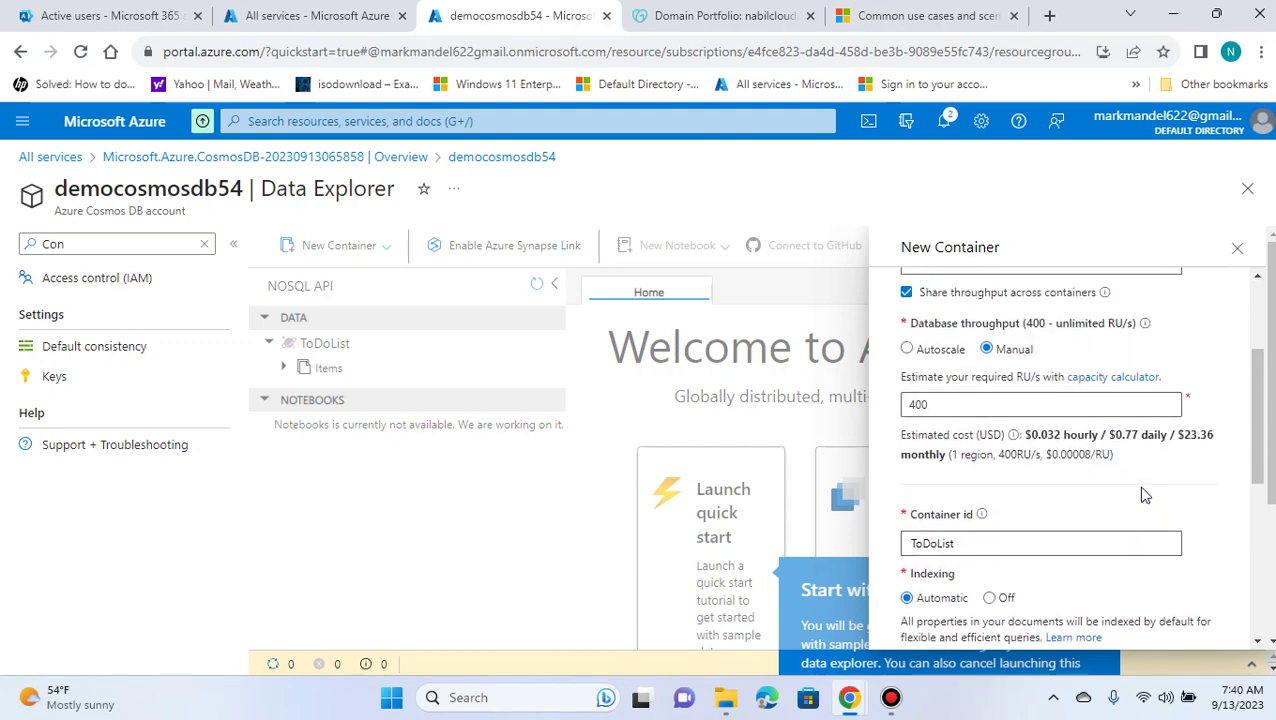
scroll(1145, 495, "down", 3)
scroll(1145, 495, "up", 5)
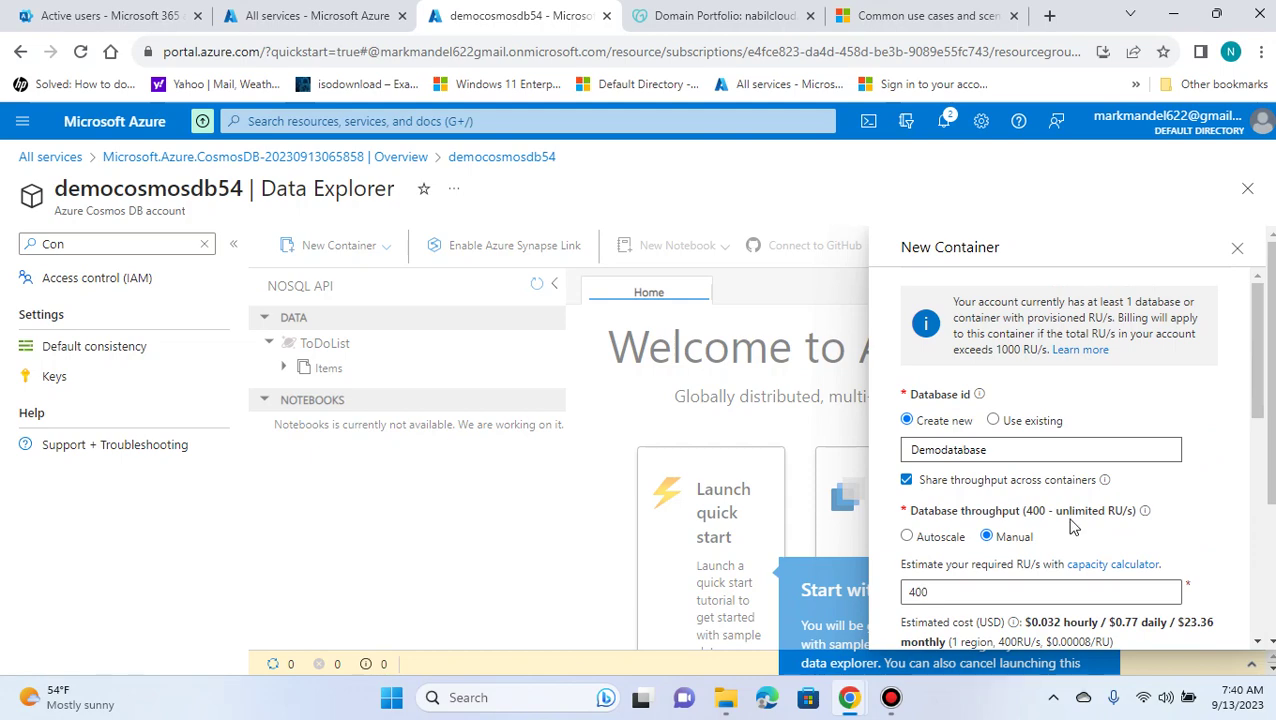
scroll(1163, 476, "down", 3)
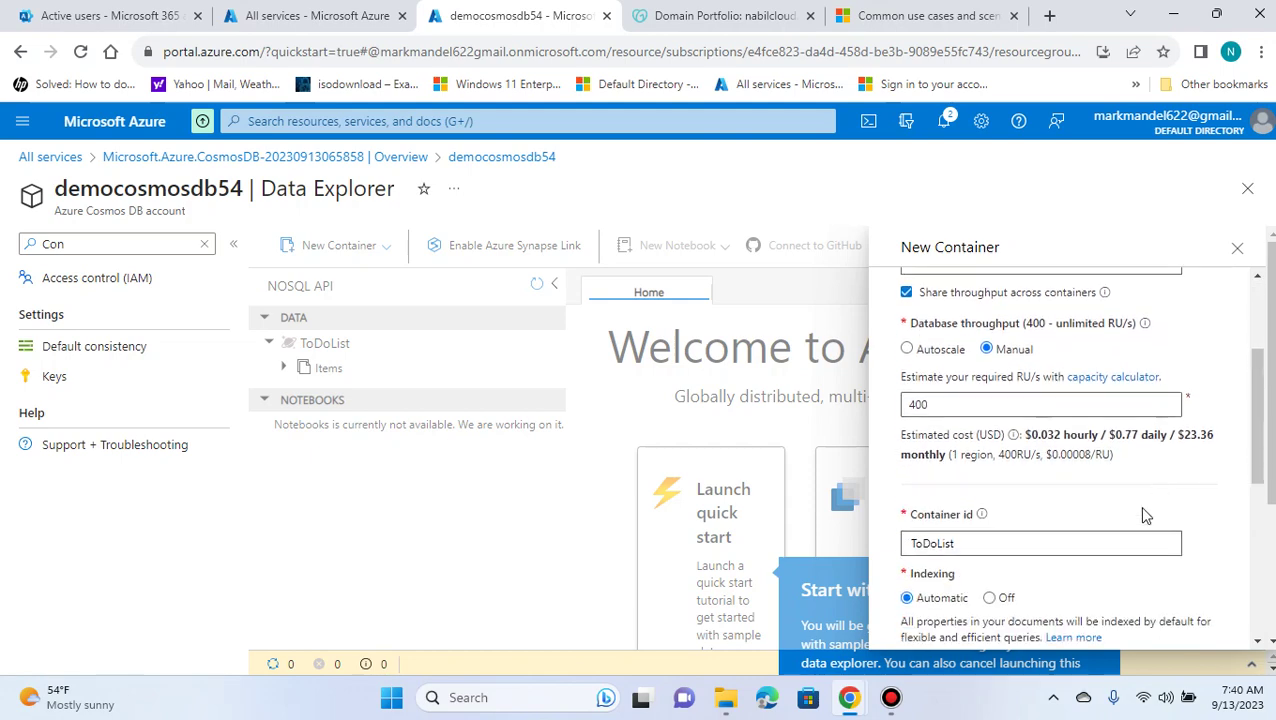
scroll(1153, 371, "down", 1)
scroll(1153, 372, "down", 2)
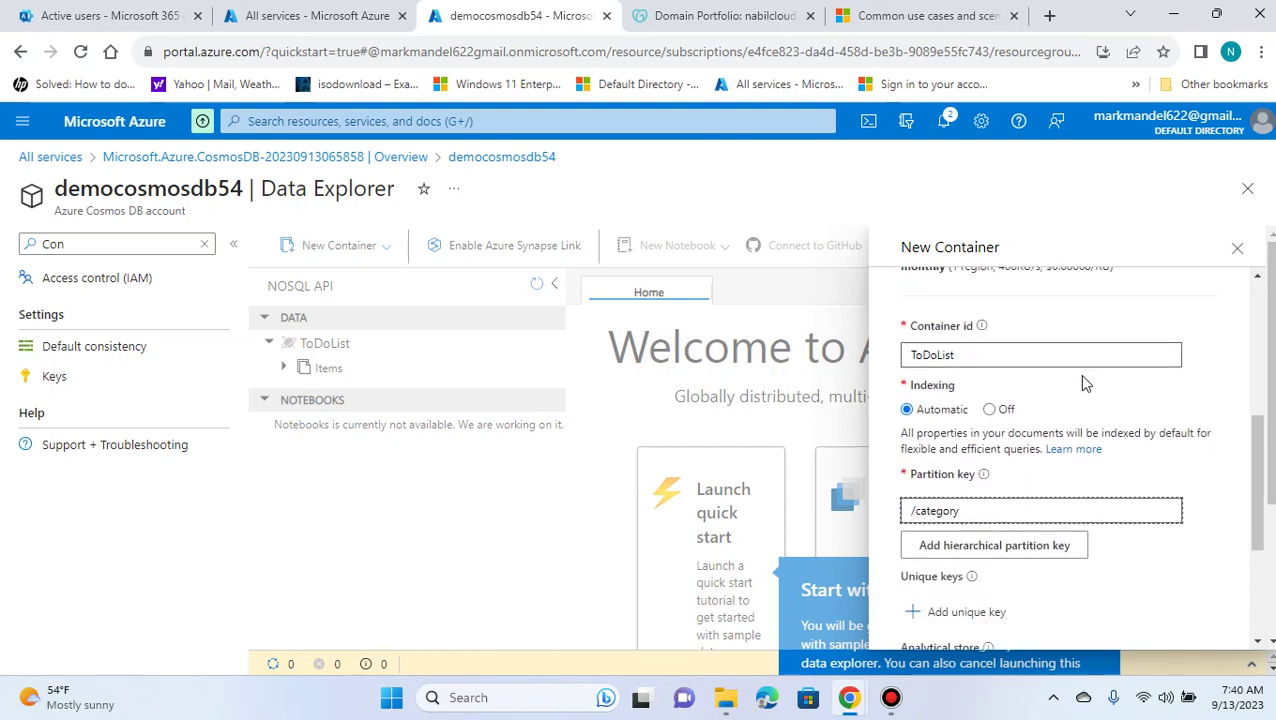
scroll(1083, 382, "down", 3)
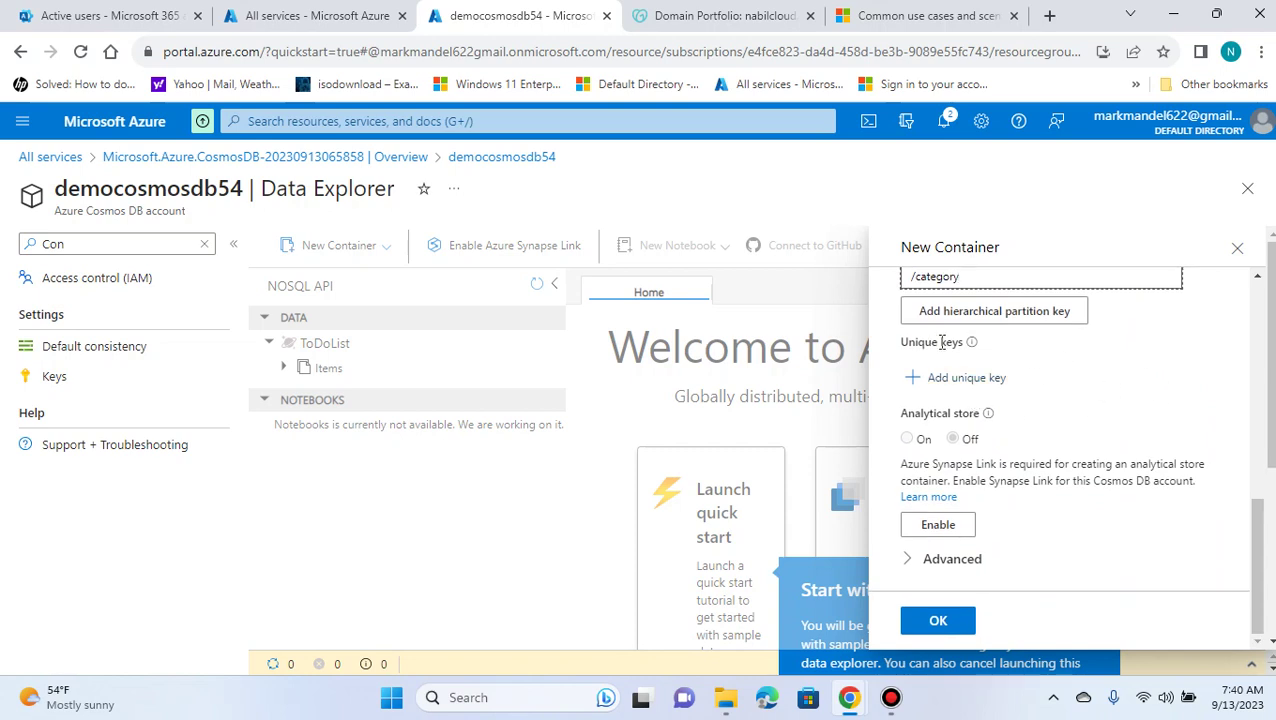
mouse_move(974, 345)
mouse_move(988, 418)
scroll(1110, 496, "up", 2)
scroll(1117, 499, "down", 3)
Create the container with the reviewed settings and expand Demodatabase and its ToDoList container in the data tree.
left_click(934, 626)
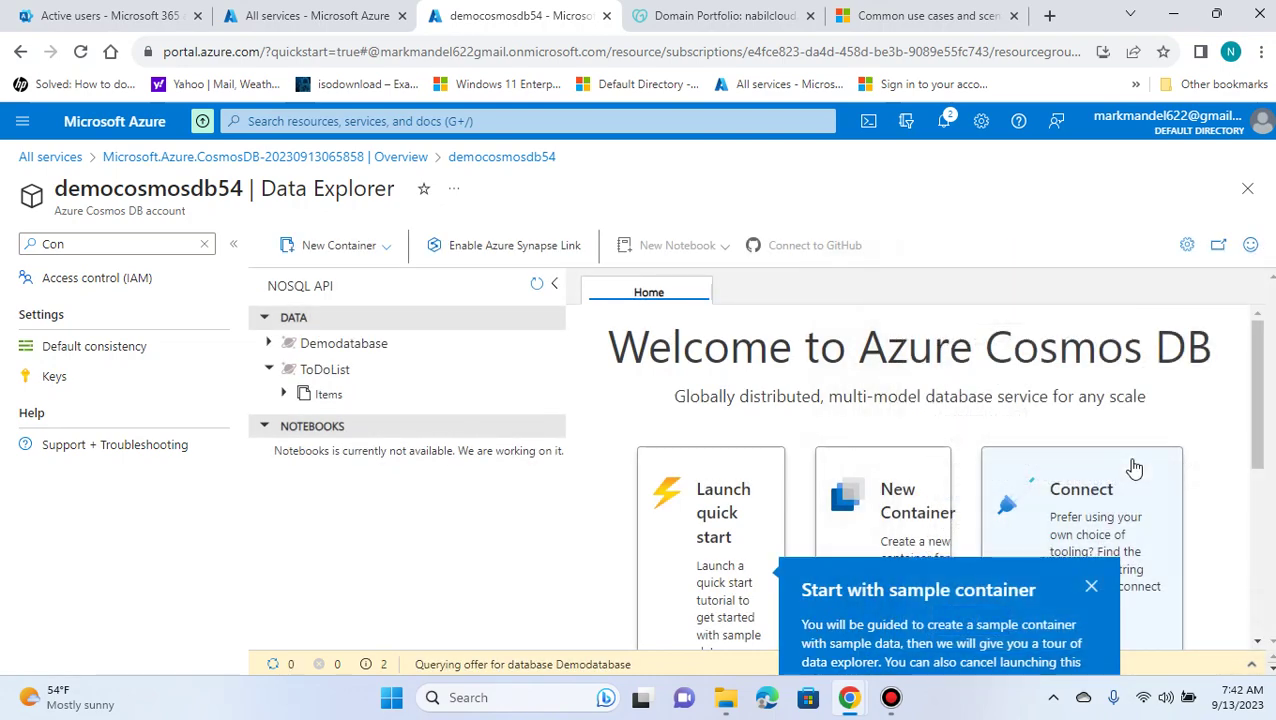
left_click(265, 344)
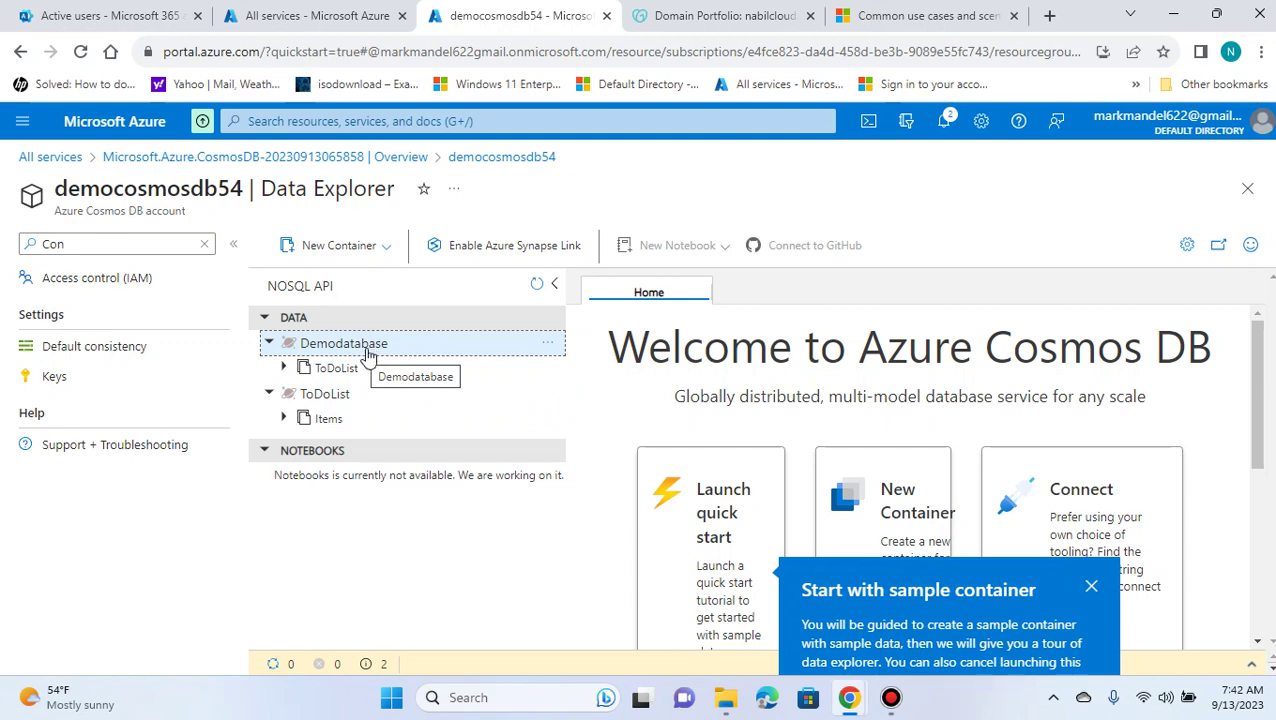
left_click(365, 366)
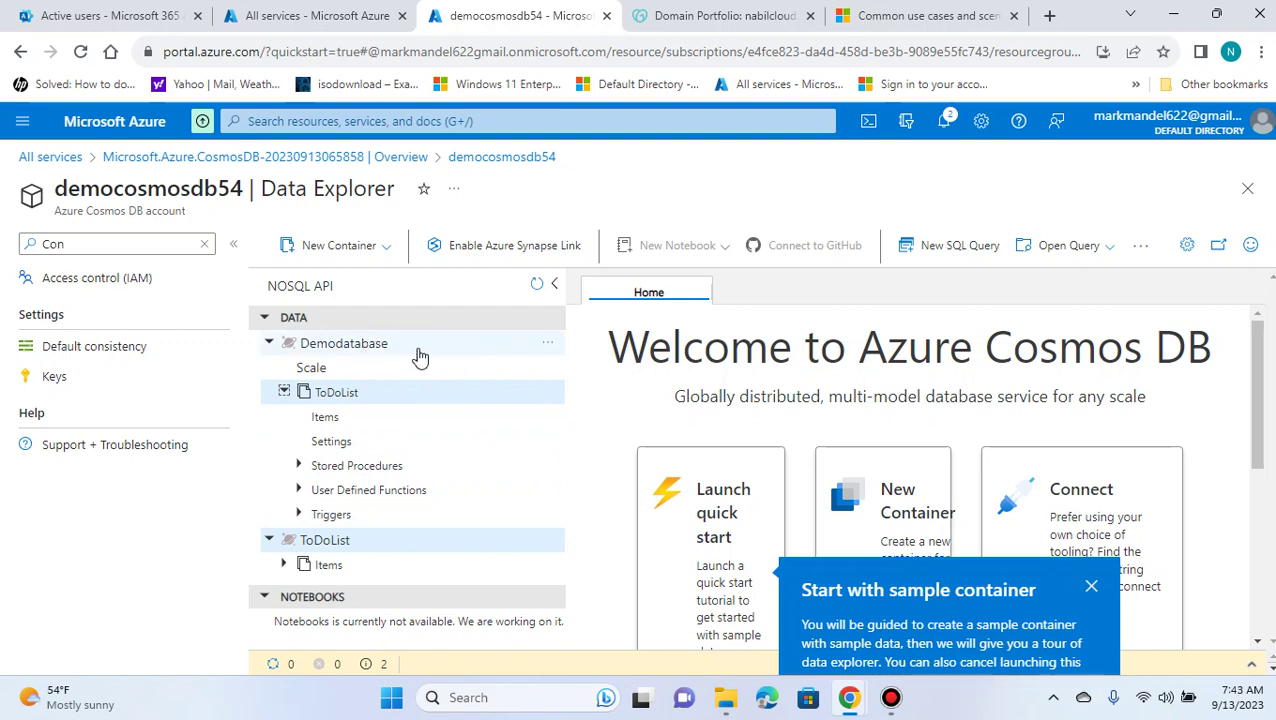
Examine the items, settings and stored procedures of the ToDoList container in Demodatabase.
left_click(354, 420)
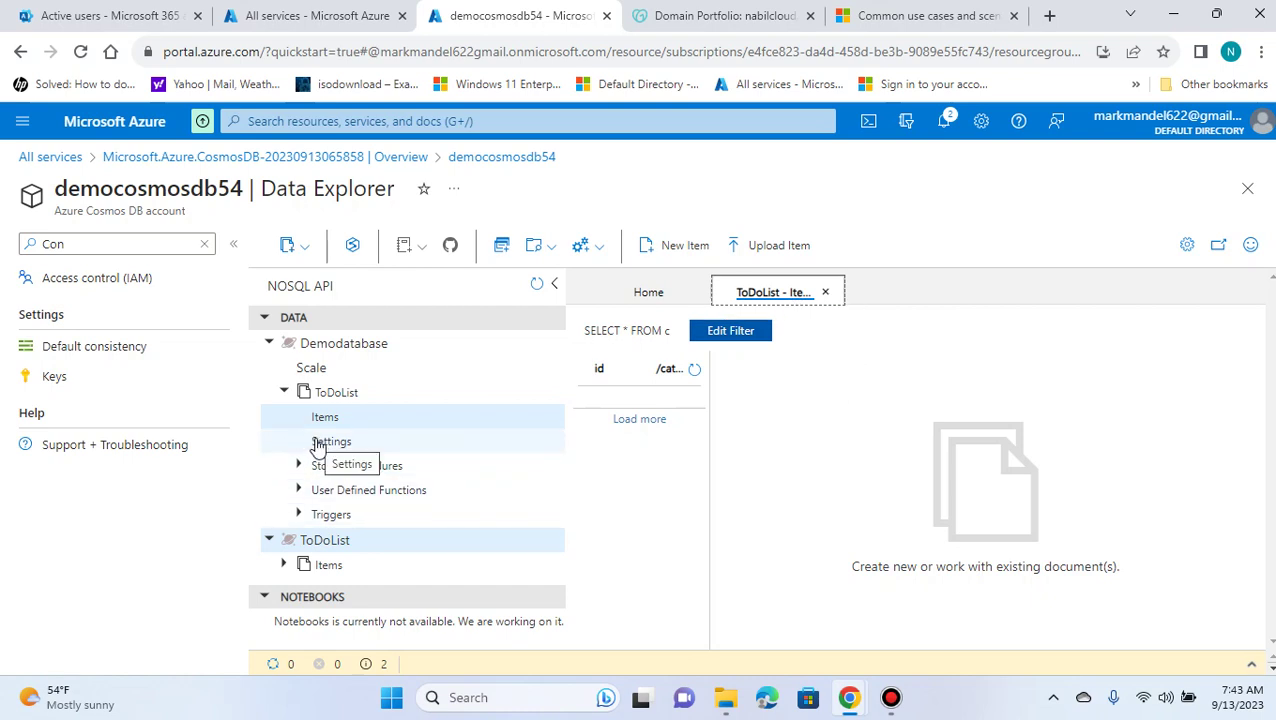
left_click(318, 446)
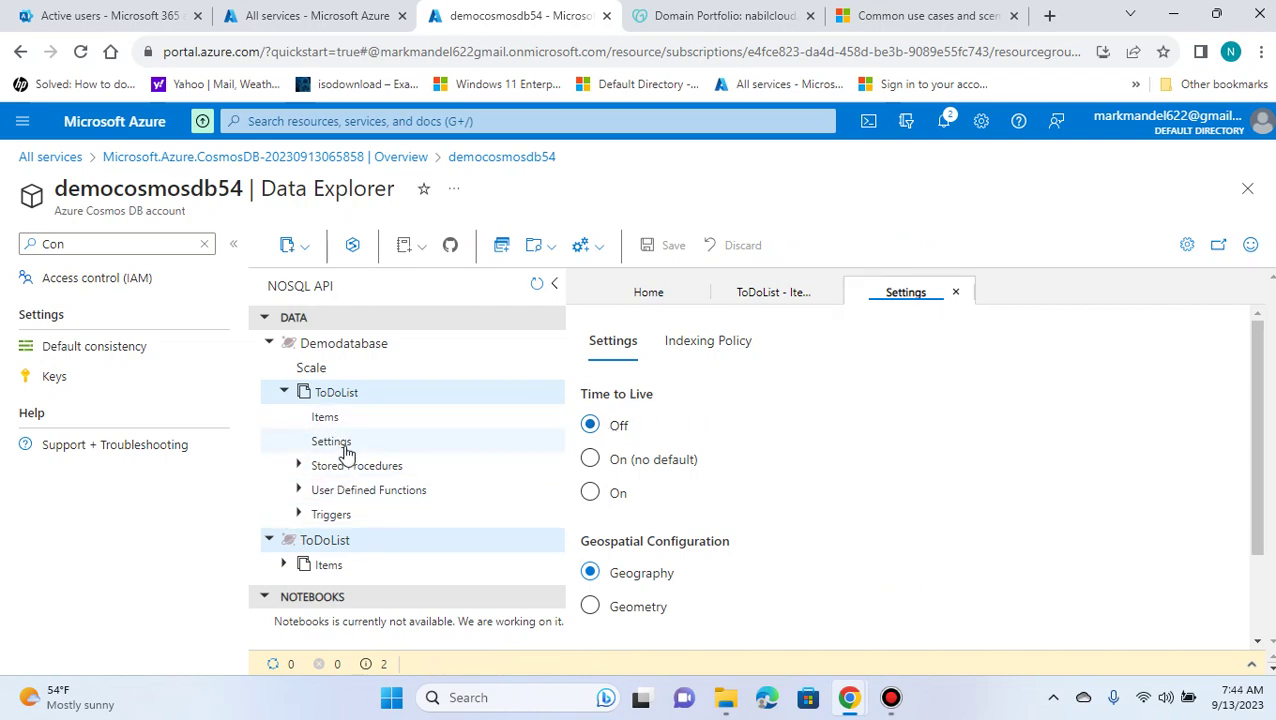
left_click(345, 446)
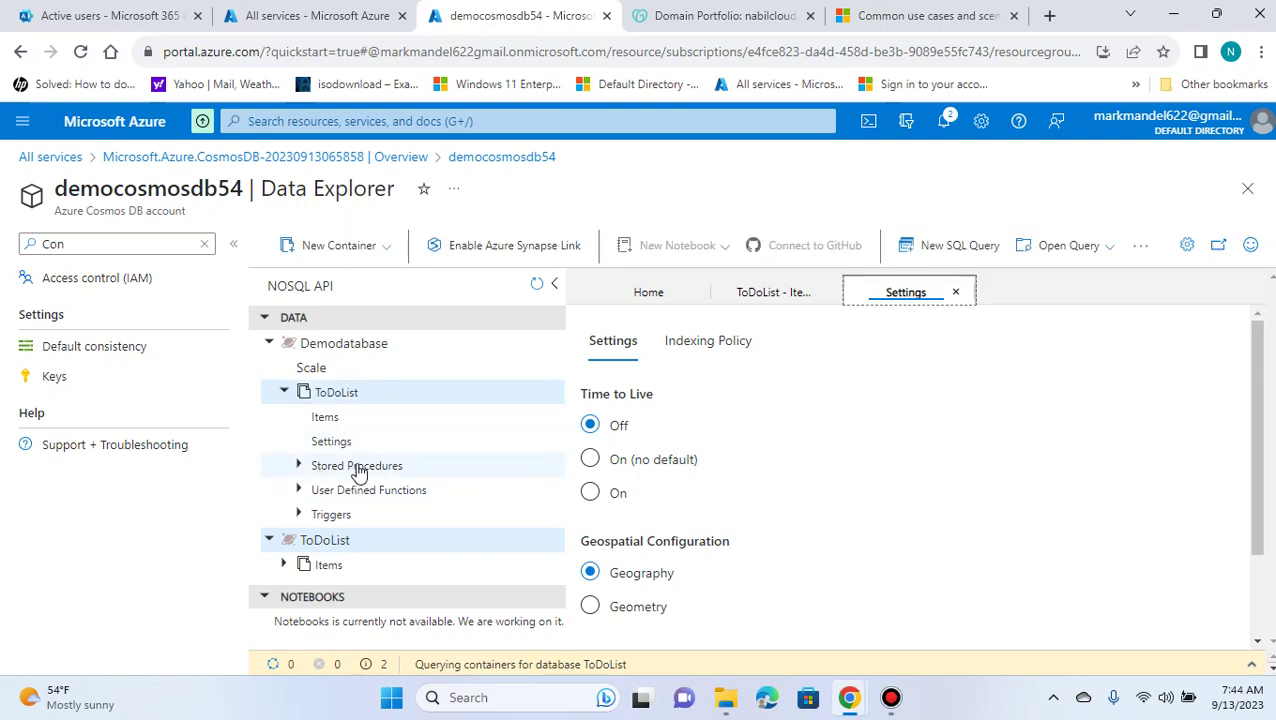
left_click(357, 468)
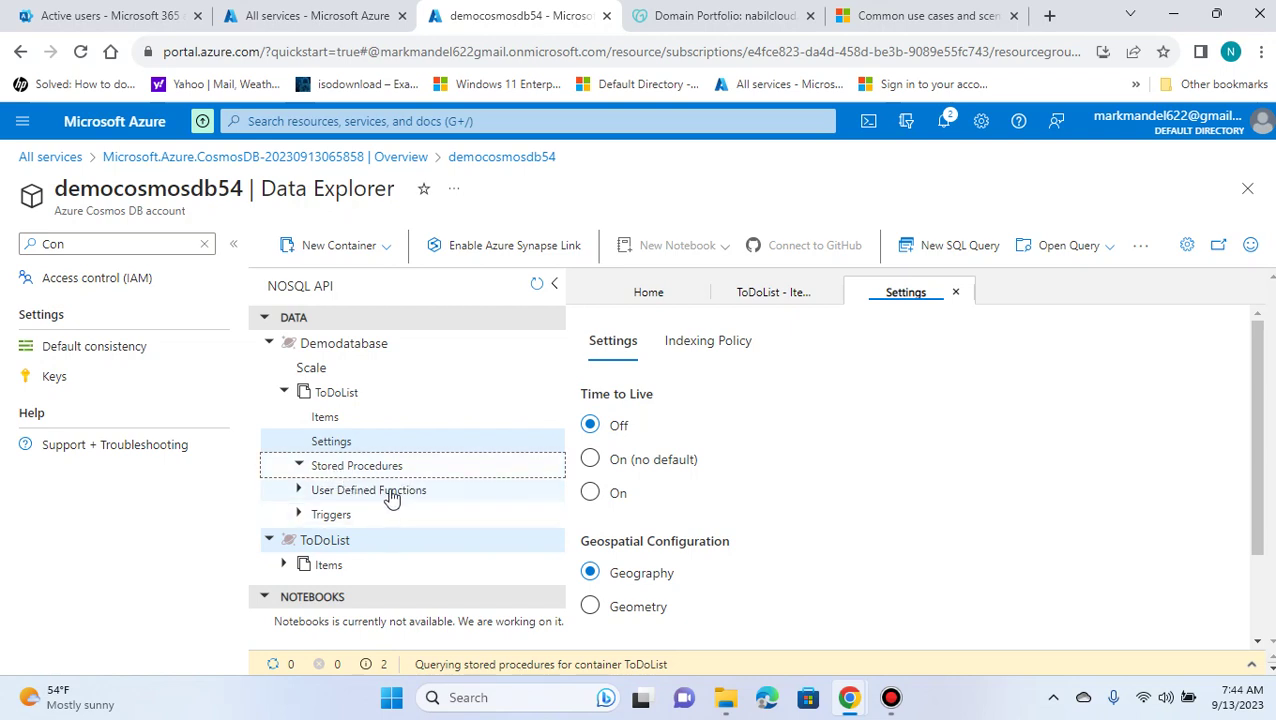
Collapse the stored procedures and revisit the items and settings of Demodatabase's ToDoList container.
left_click(301, 467)
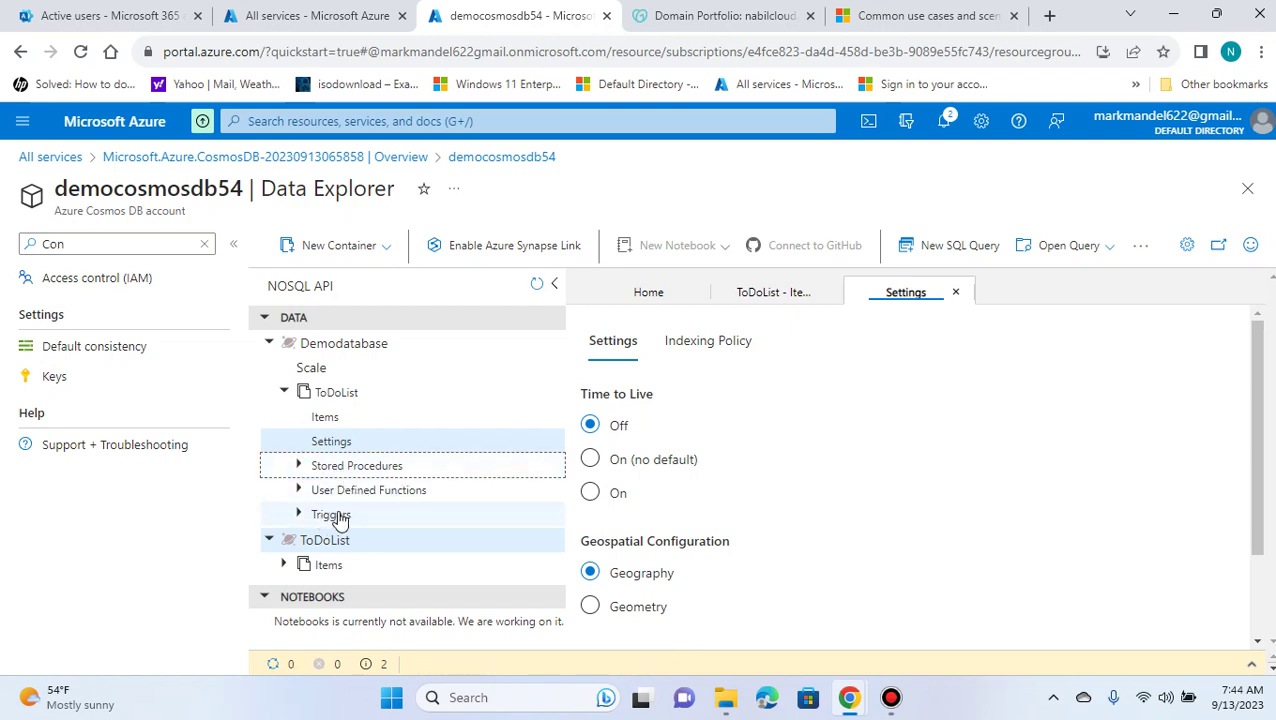
left_click(330, 418)
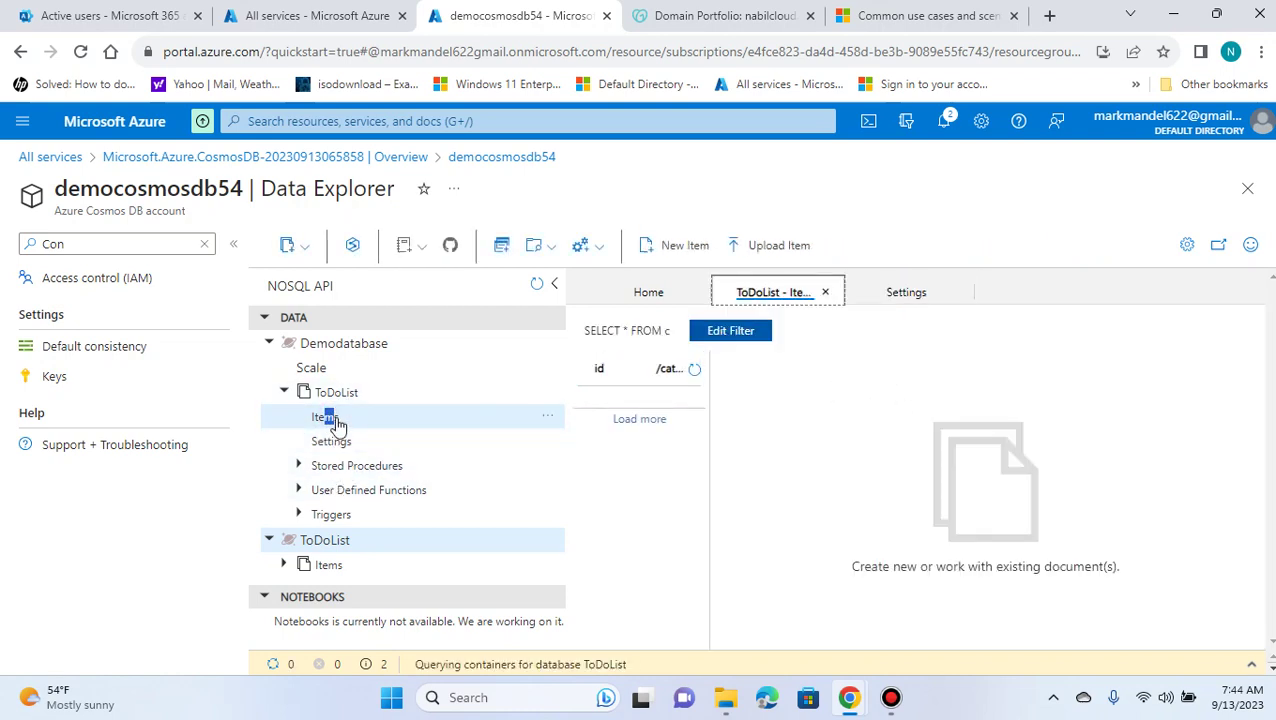
left_click(336, 442)
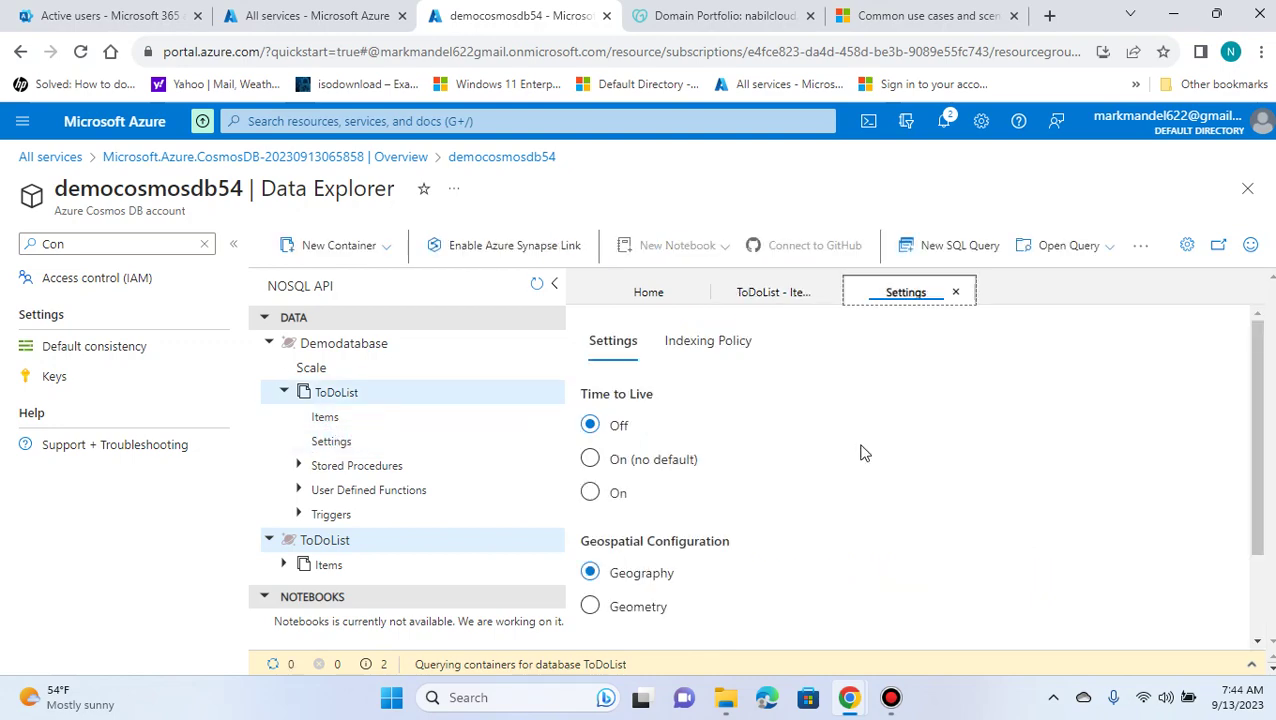
Try setting the ToDoList container's Time to Live to On, and return it to Off without saving.
left_click(591, 493)
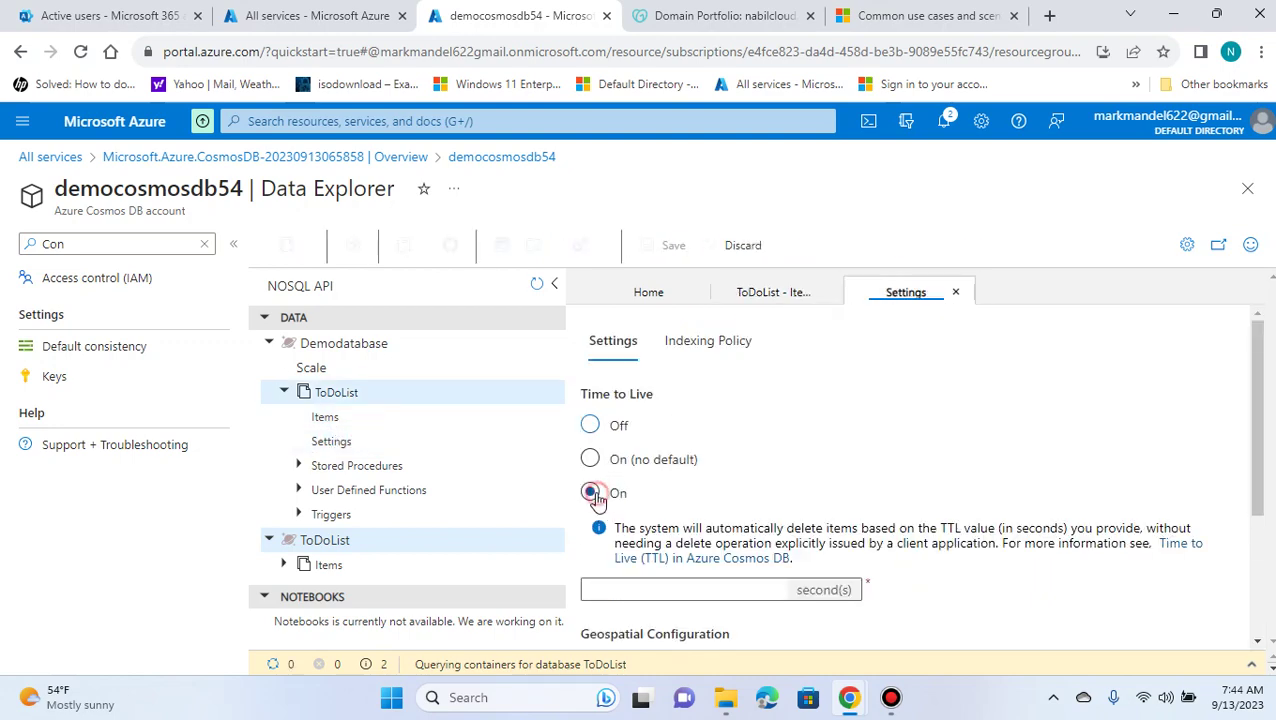
scroll(596, 480, "down", 2)
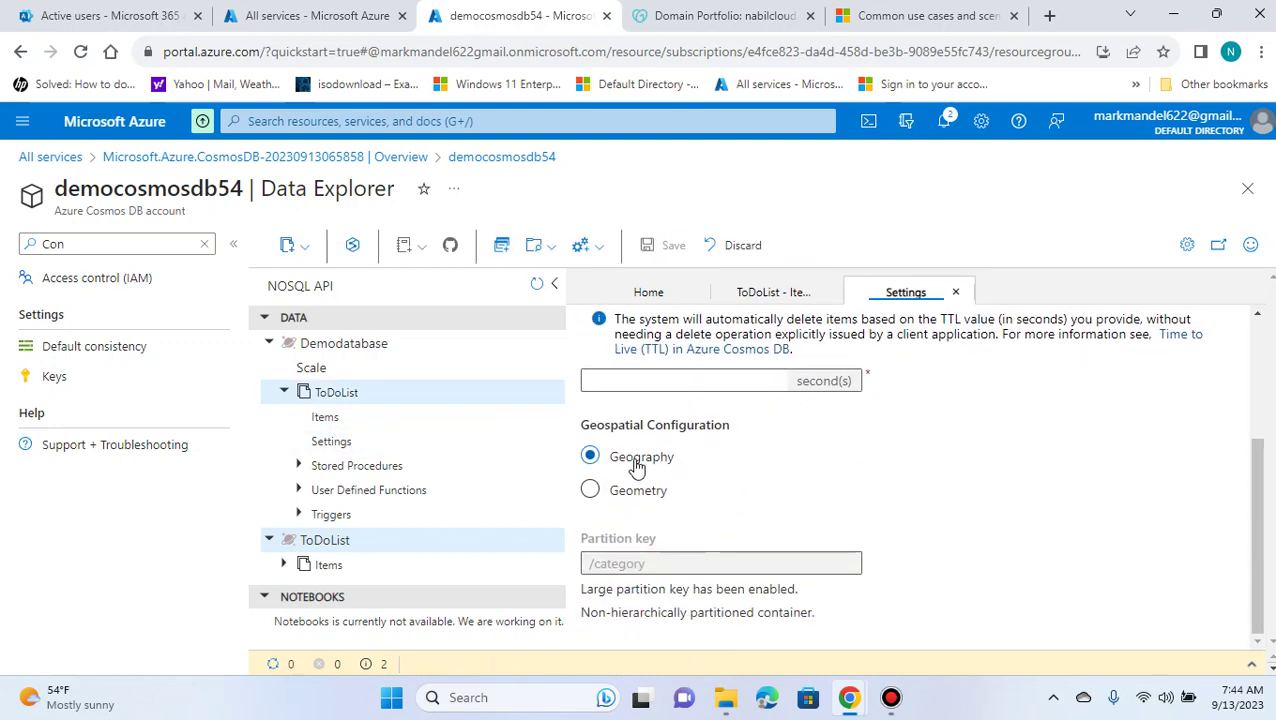
scroll(680, 450, "up", 3)
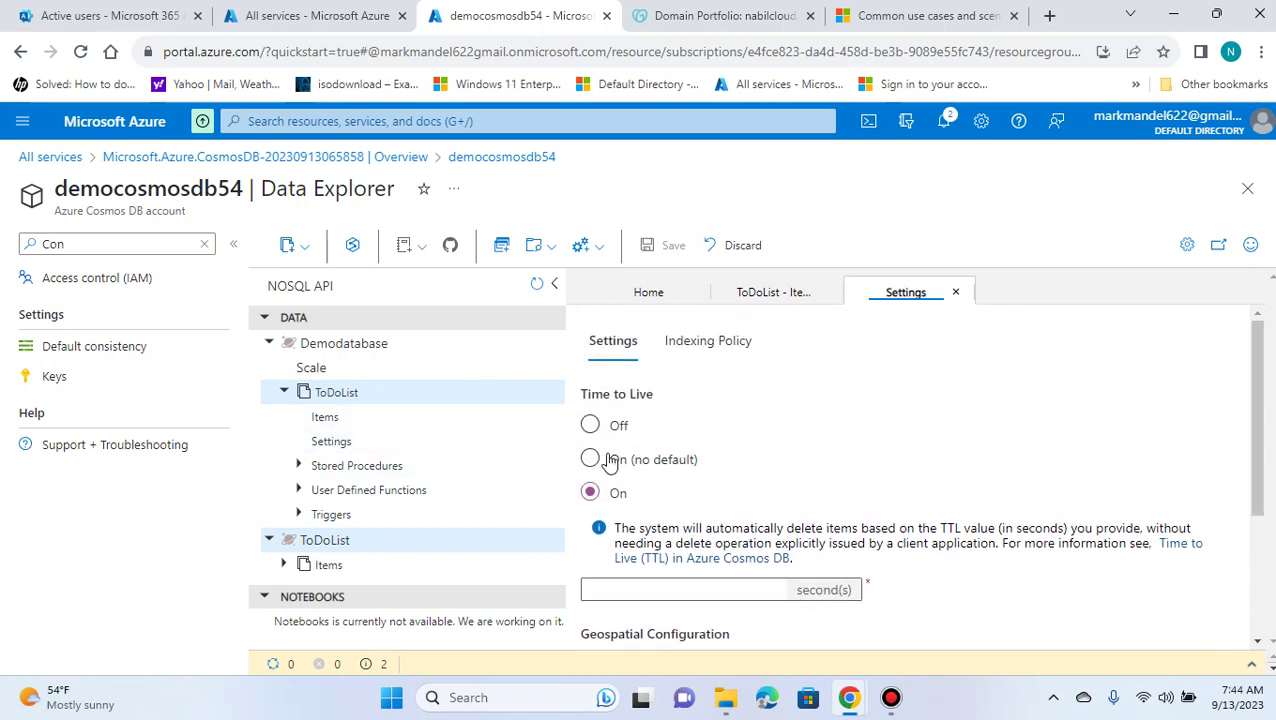
left_click(345, 443)
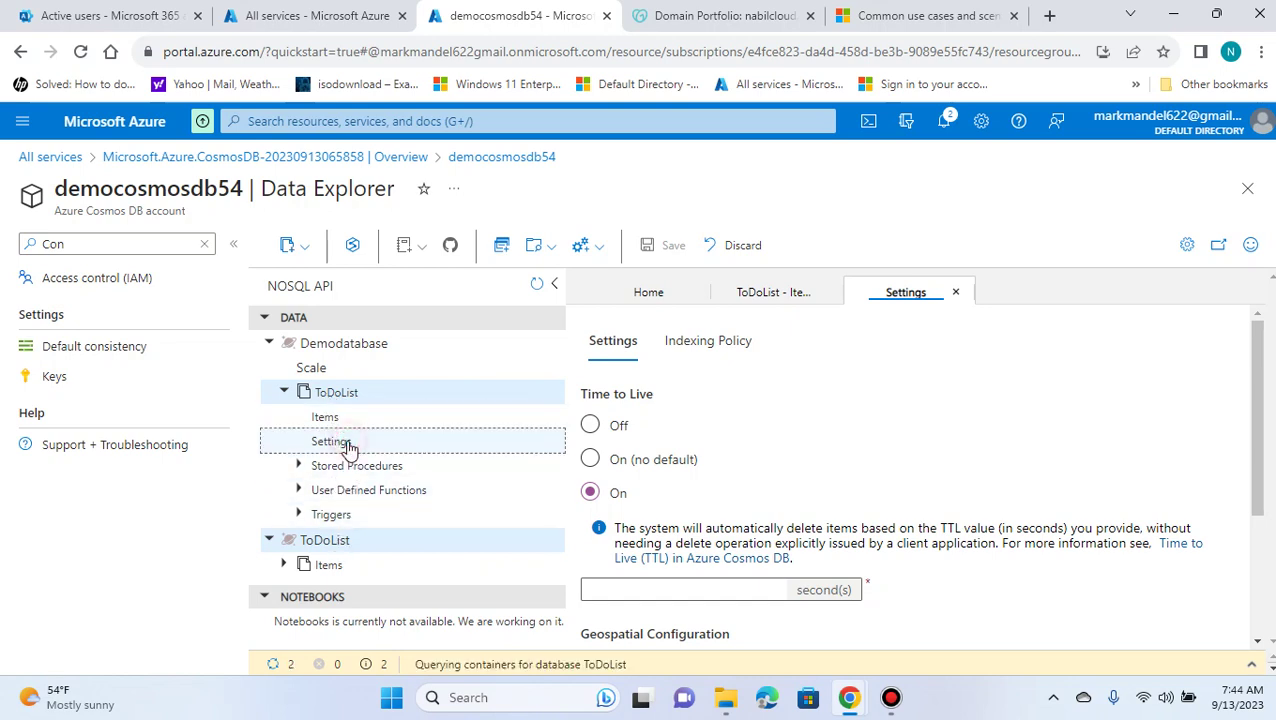
left_click(590, 425)
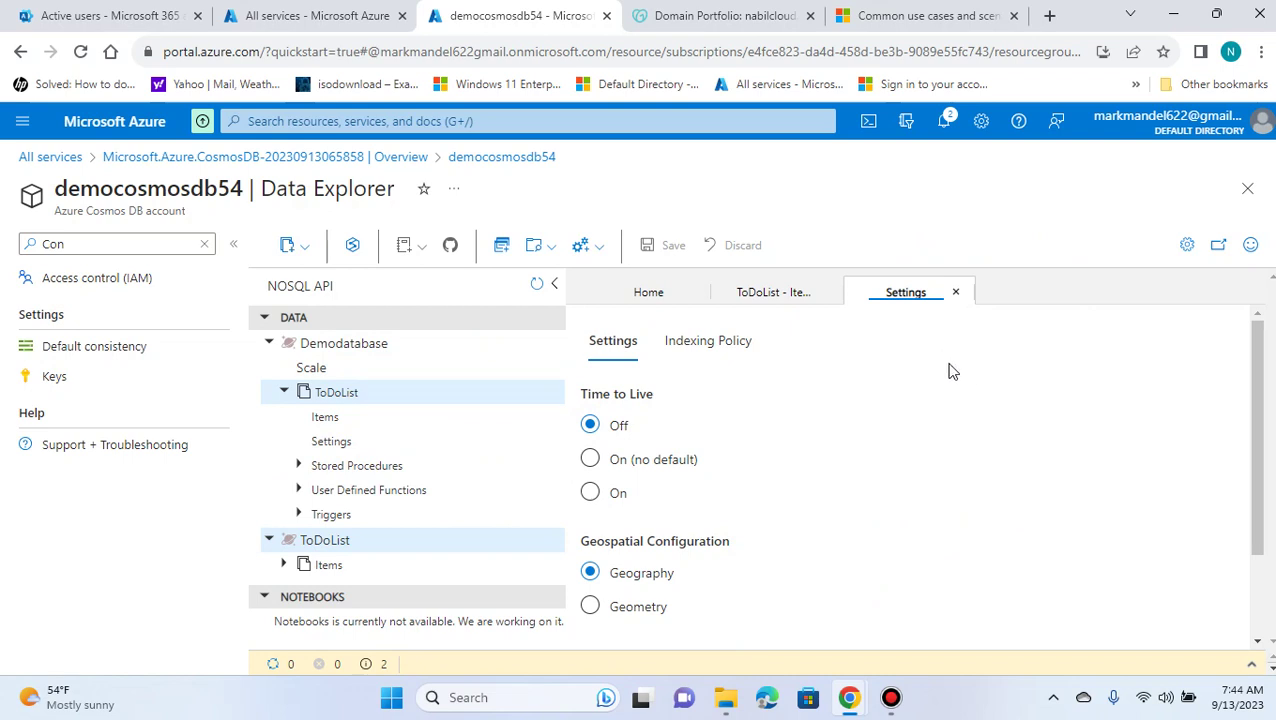
Save a new ToDoList item with id "1", category "personal", name "groceries", description "Pick up apples and strawberries." and isComplete false.
key("Left")
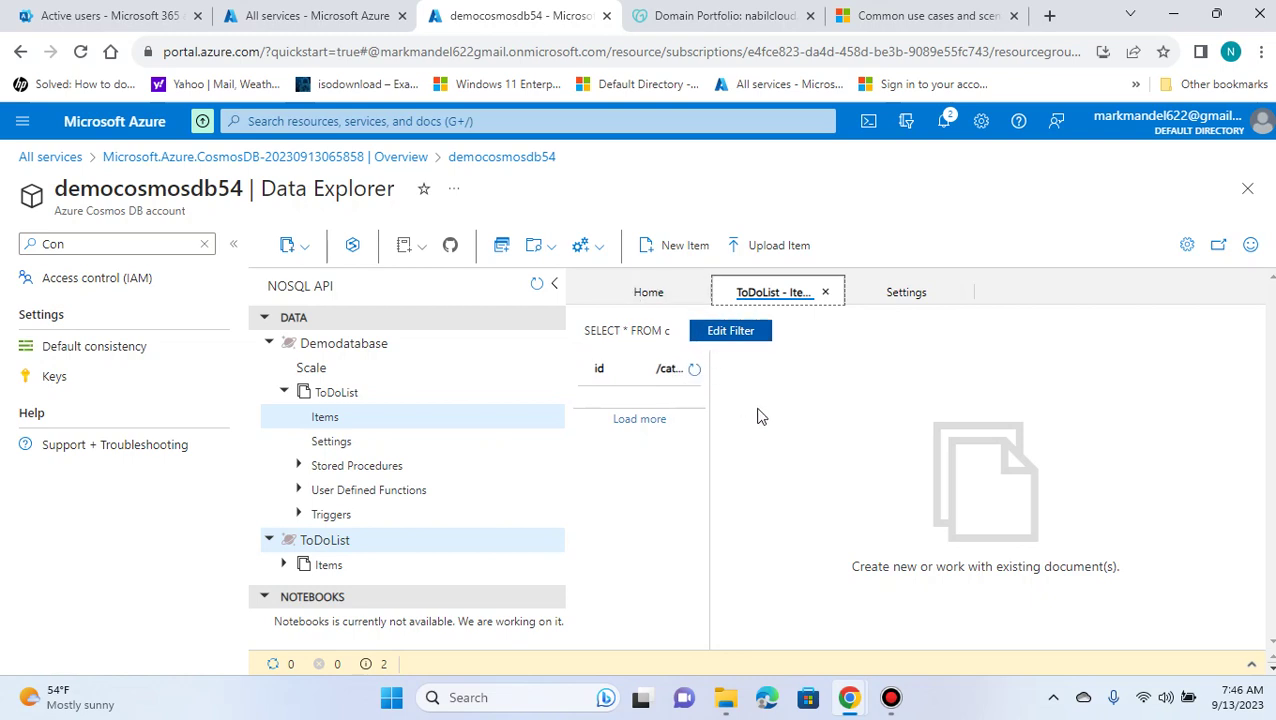
left_click(678, 255)
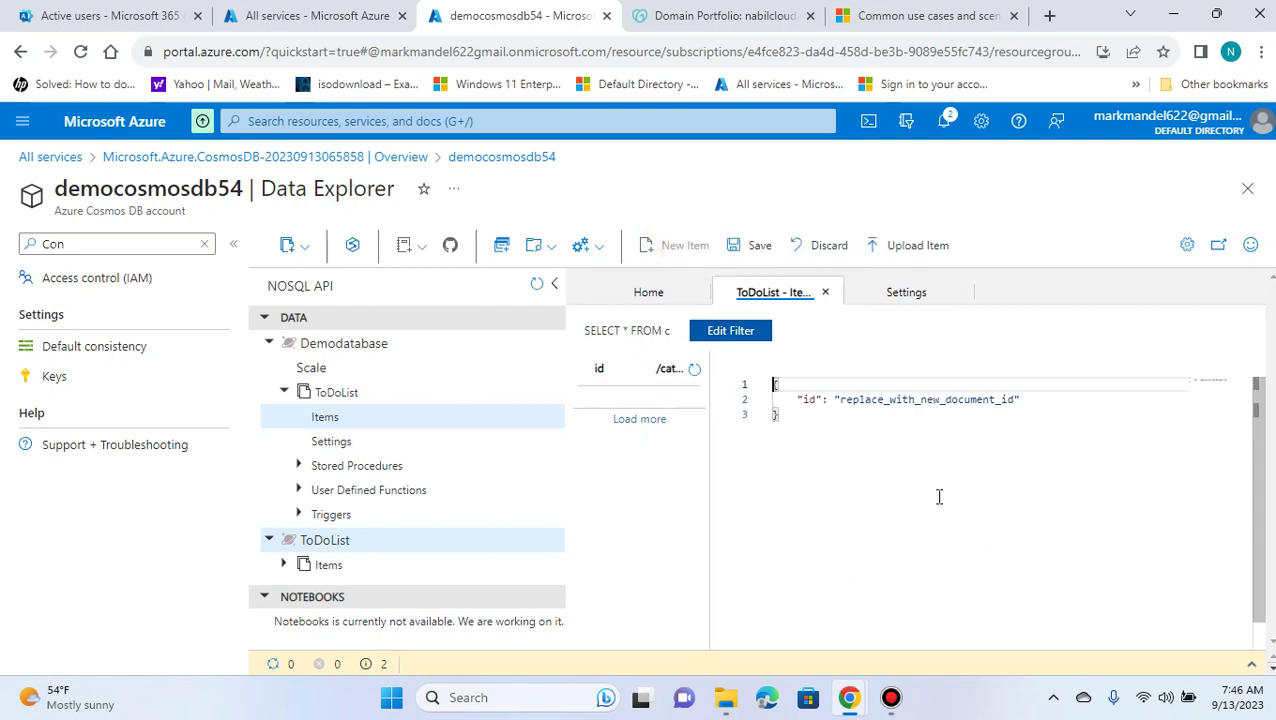
left_click(890, 578)
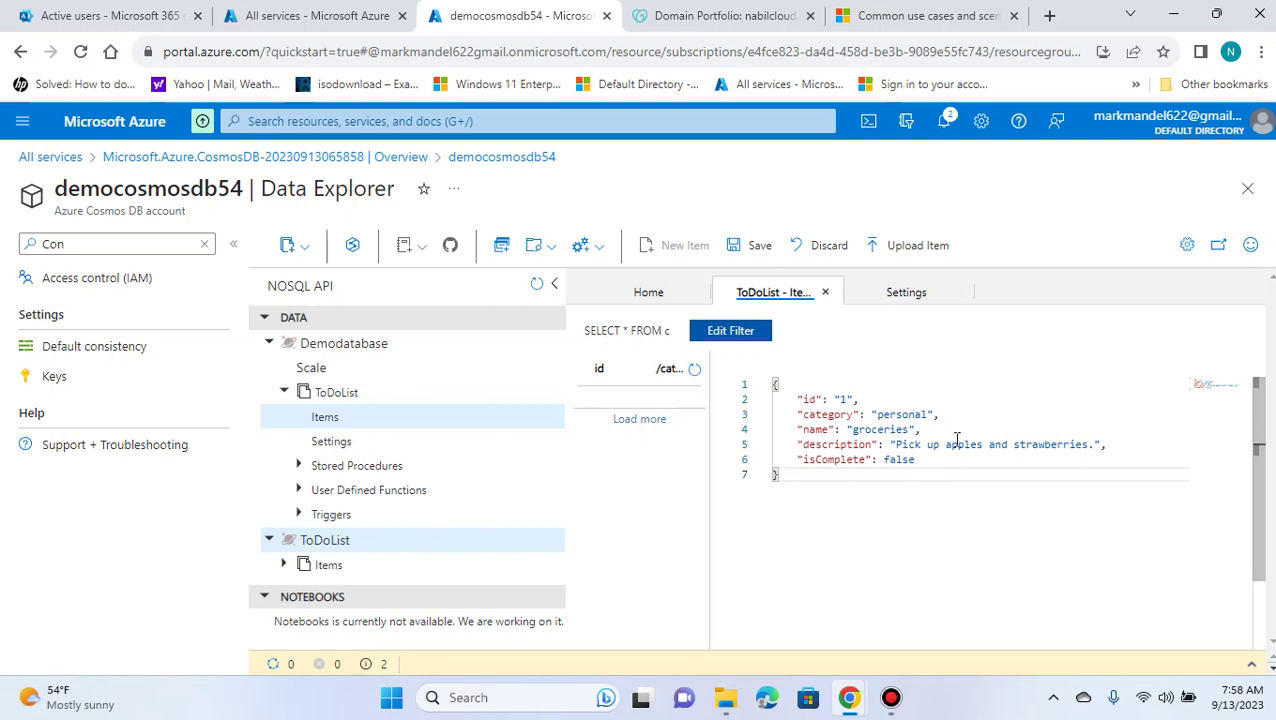
left_click(748, 246)
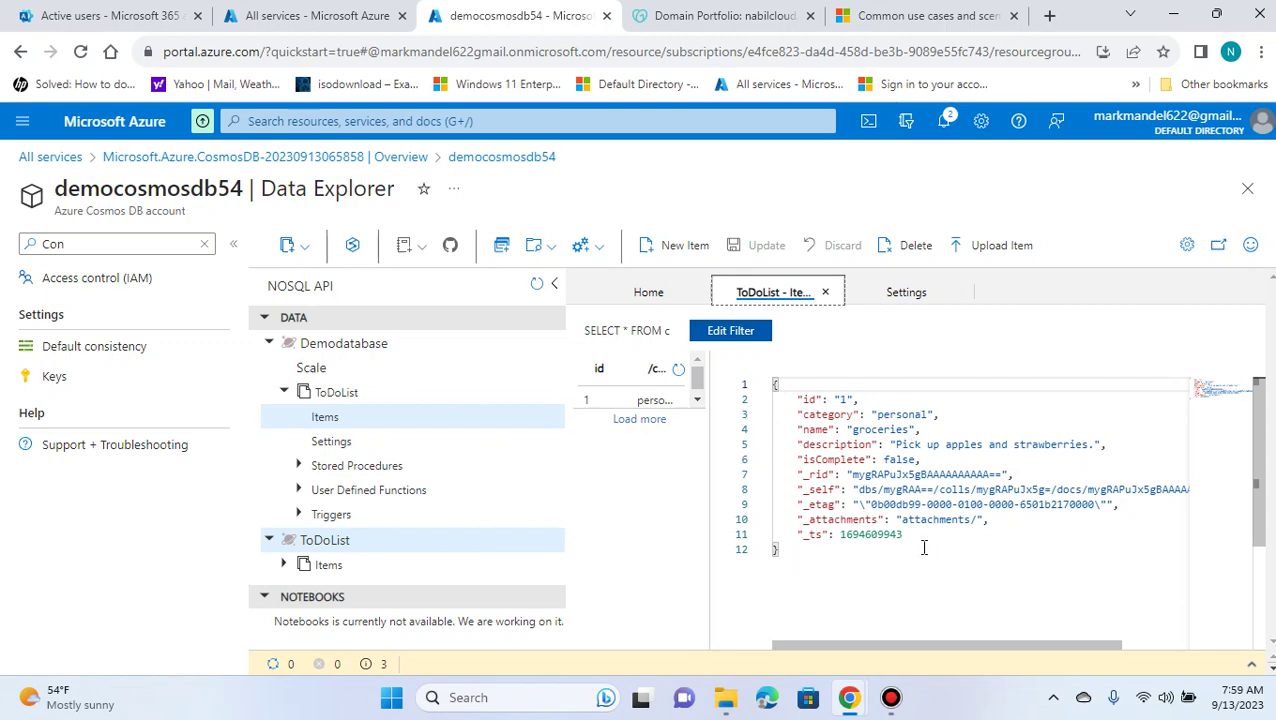
Examine the system properties added to the saved groceries item, including its _ts timestamp.
left_click(812, 547)
left_click_drag(812, 547, 808, 538)
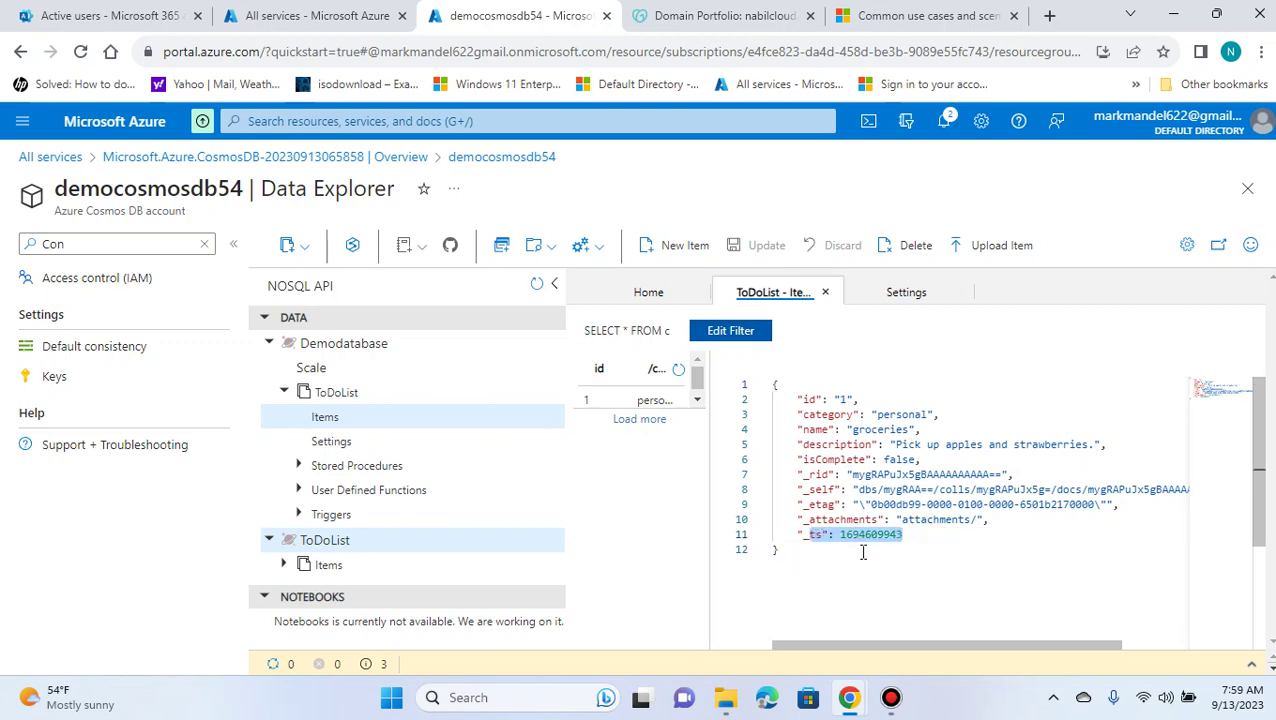
left_click(855, 555)
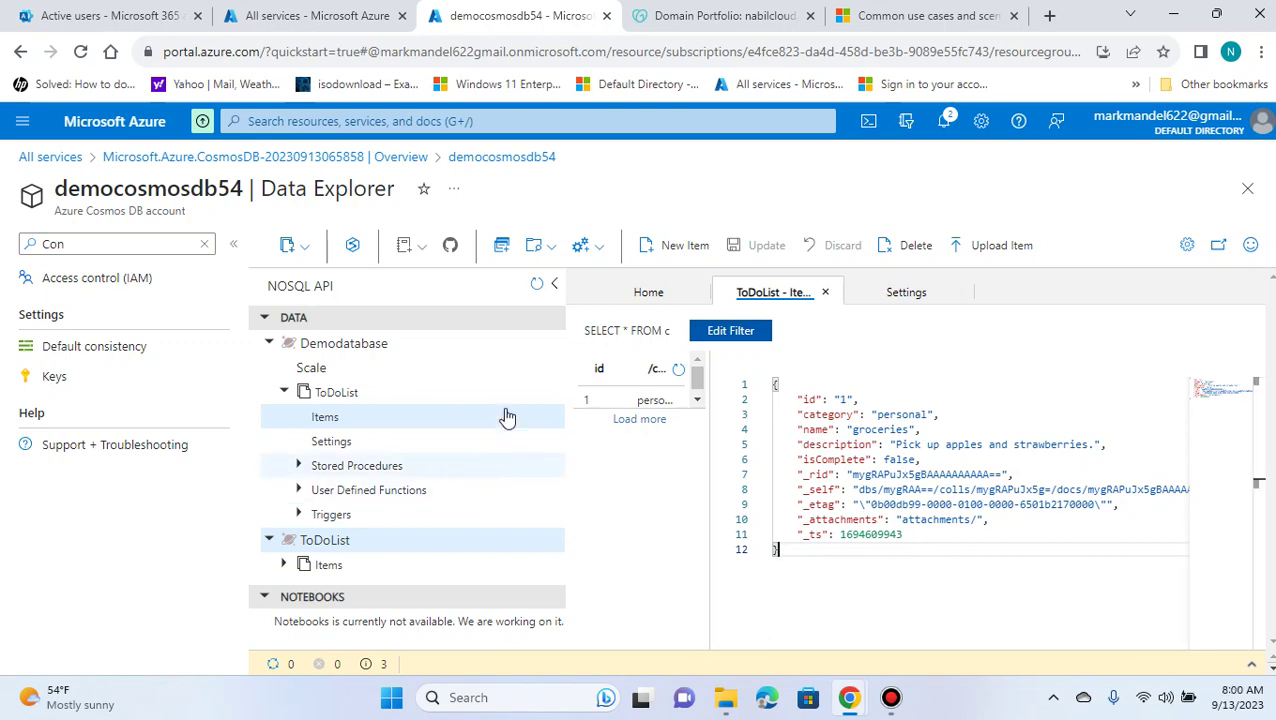
Save a second ToDoList item with id "2", category "business", name "reminder", a description about setting up a meeting, and isComplete false.
left_click(666, 248)
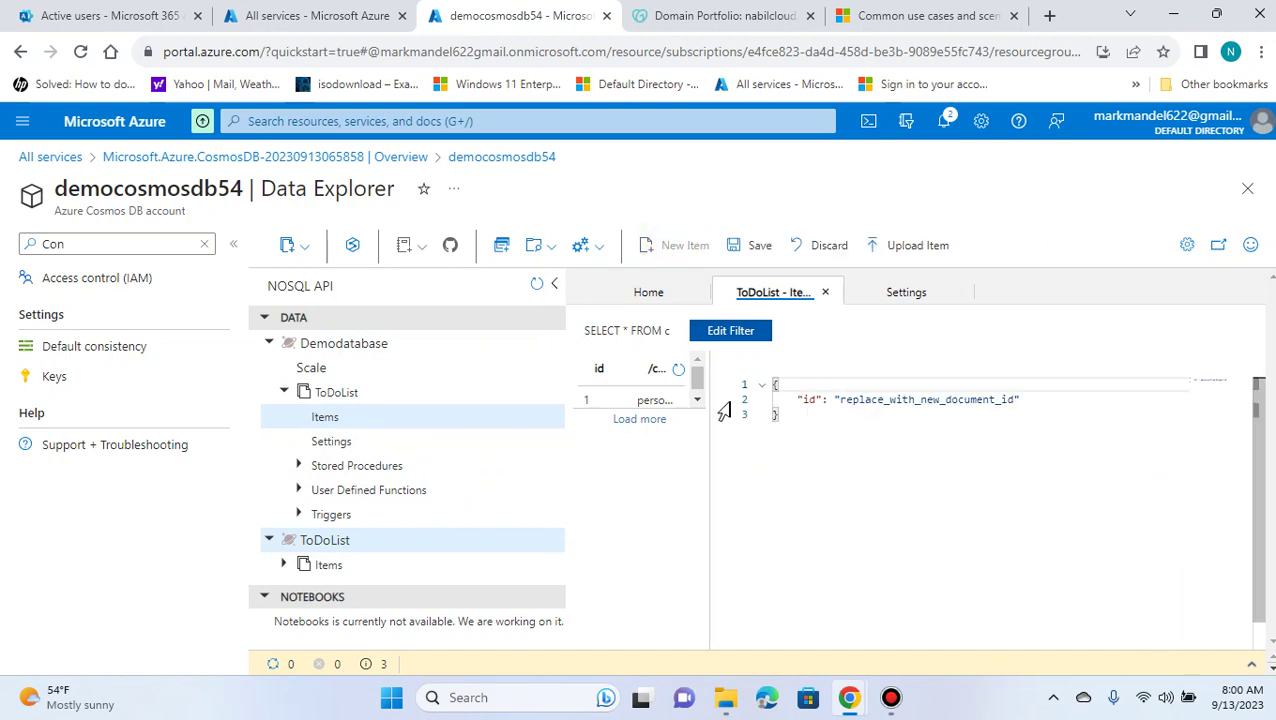
left_click(776, 508)
key("ctrl+a")
type("{     \"id\": \"2\",     \"category\": \"business\",     \"name\": \"reminder\",     \"description\": \"Set up meeting with Tom.\",     \"isComplete\": false }")
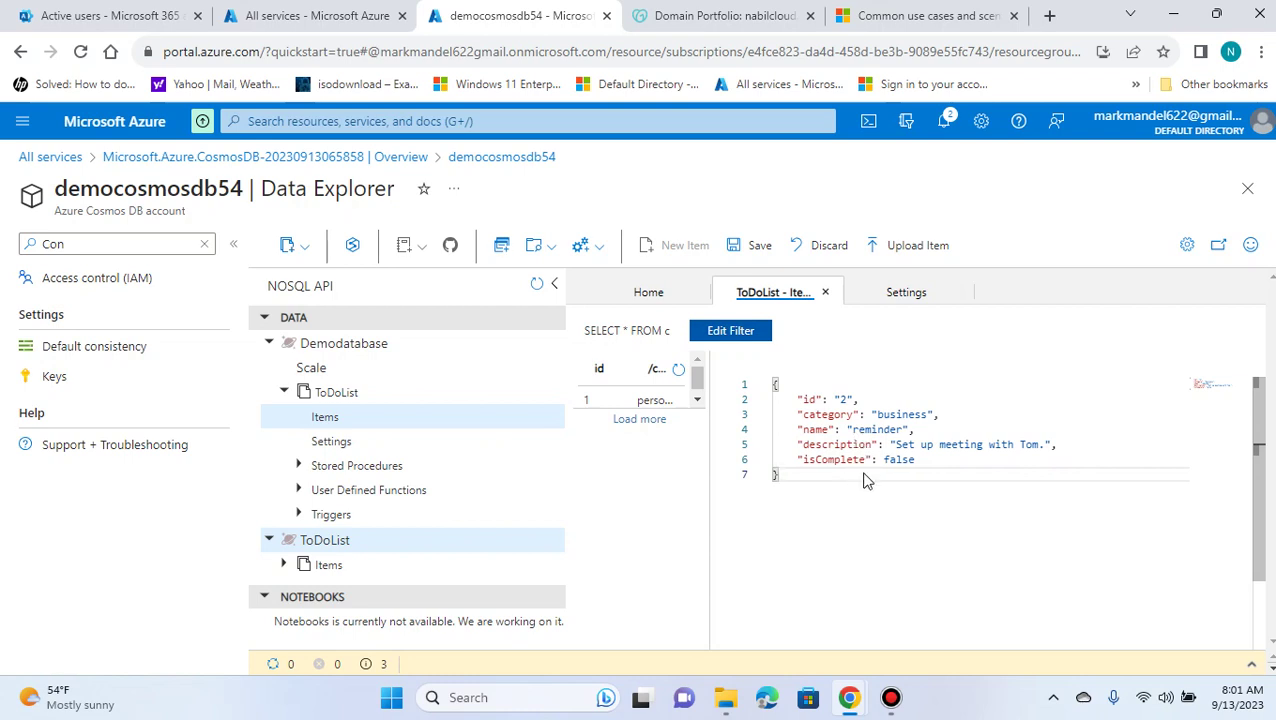
left_click(754, 248)
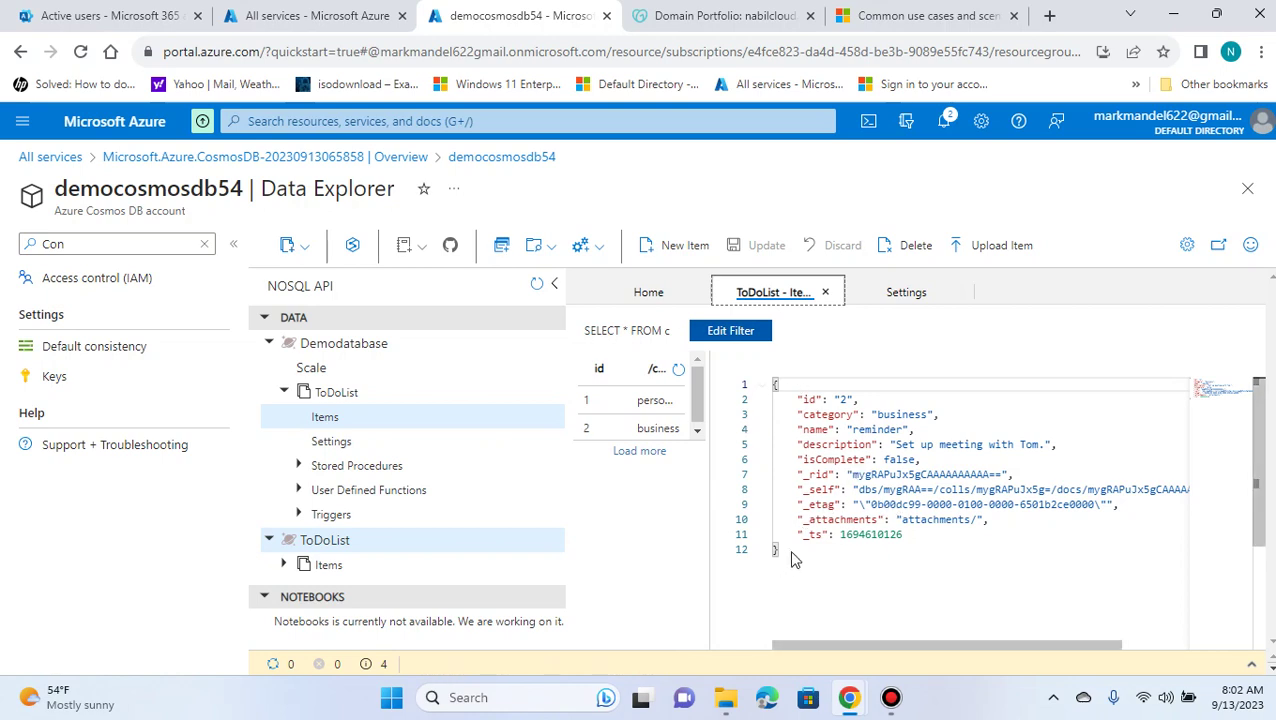
Compare the contents of the personal item 1 and the business item 2 in the ToDoList container.
left_click(650, 401)
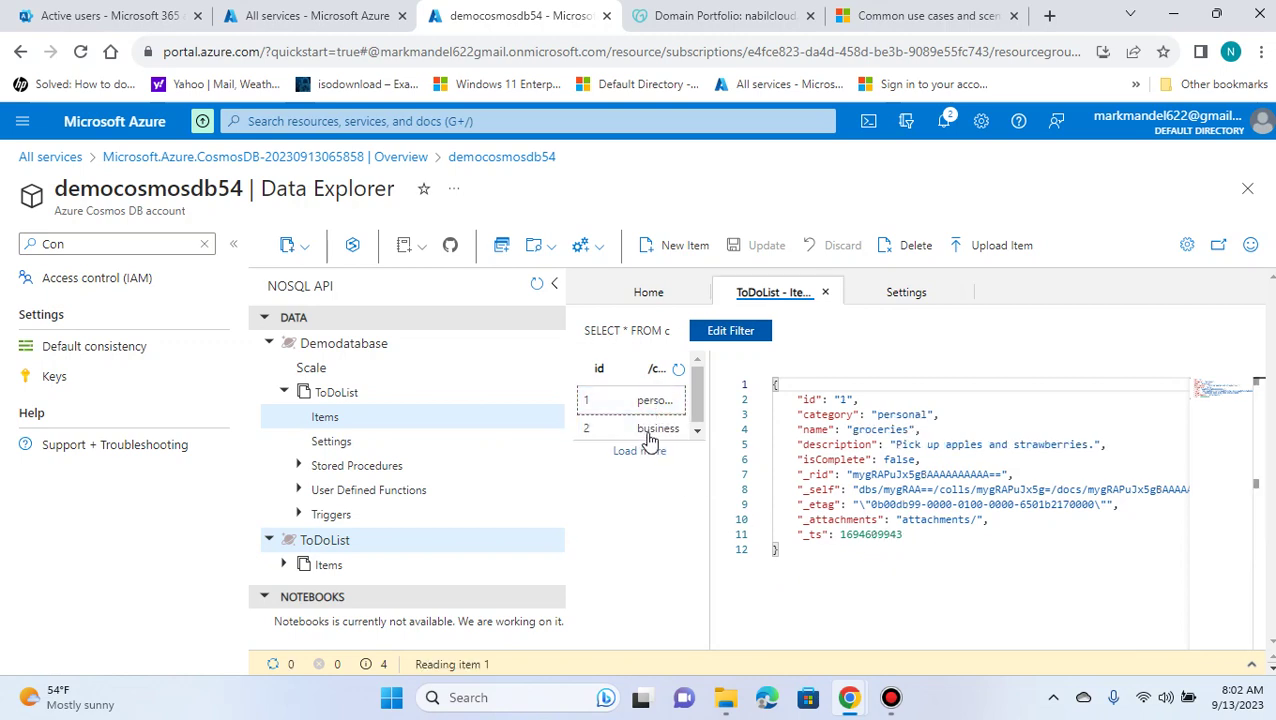
left_click(649, 430)
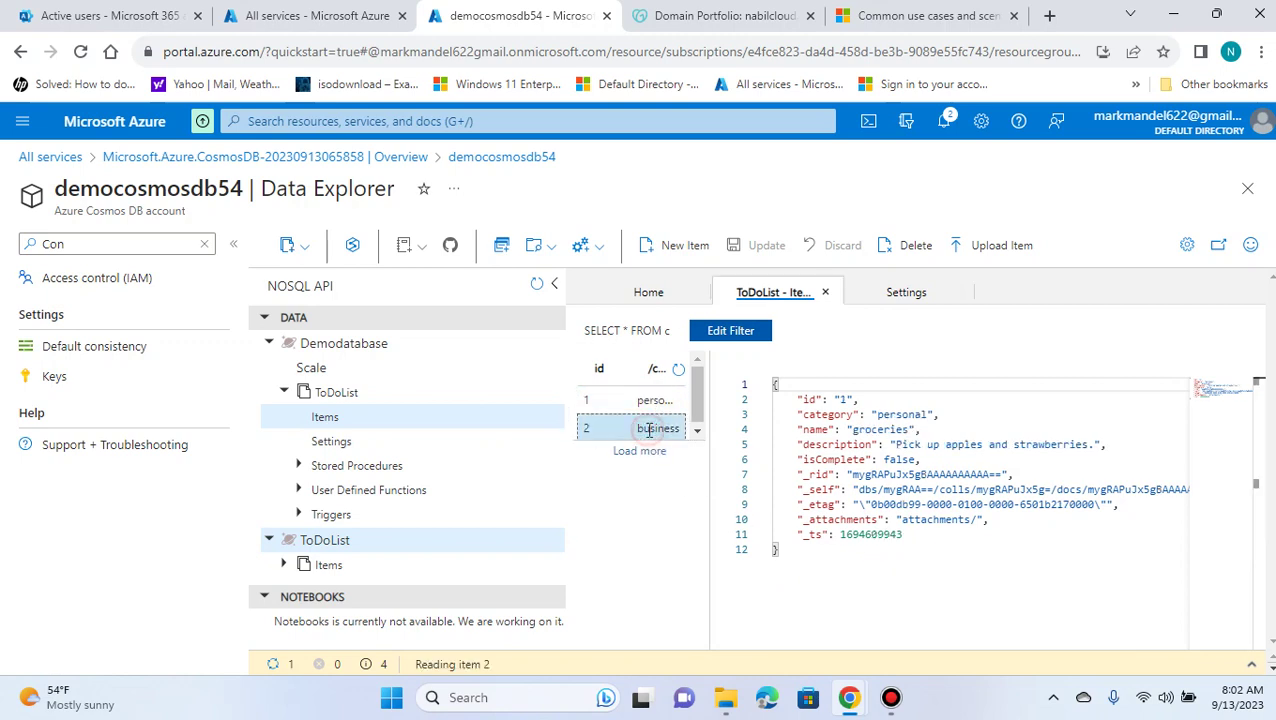
left_click(650, 401)
left_click(647, 426)
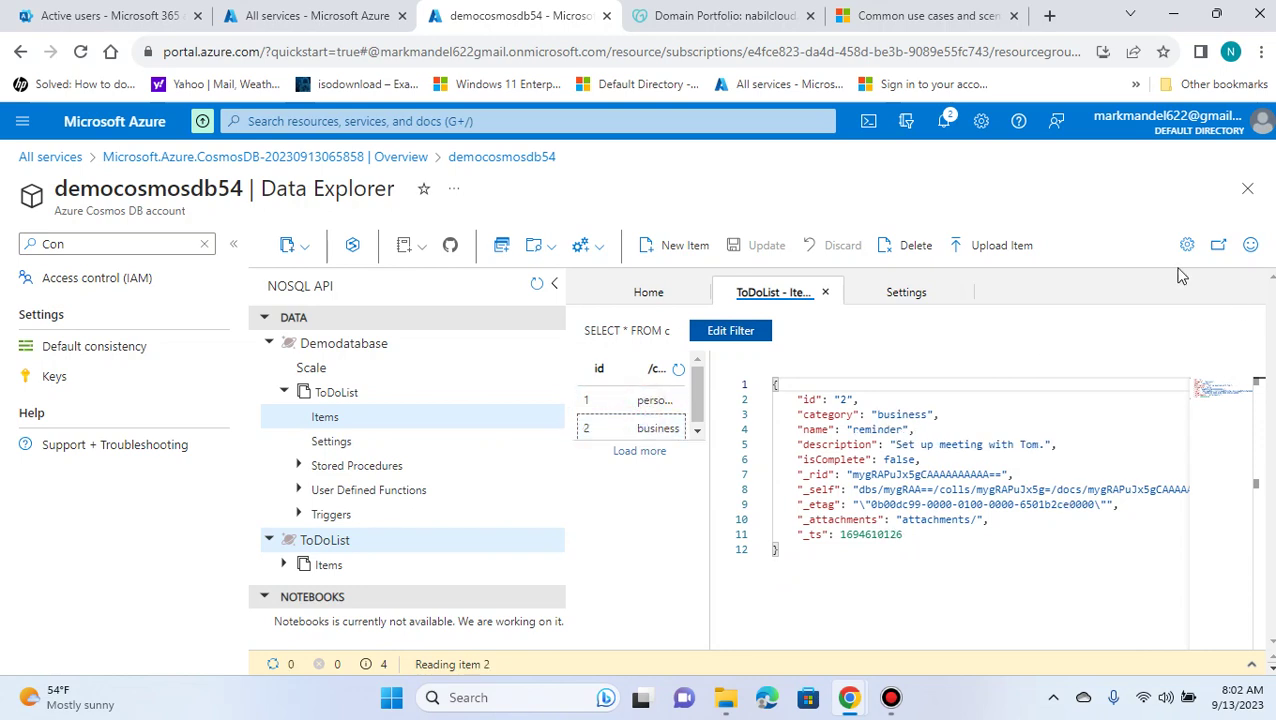
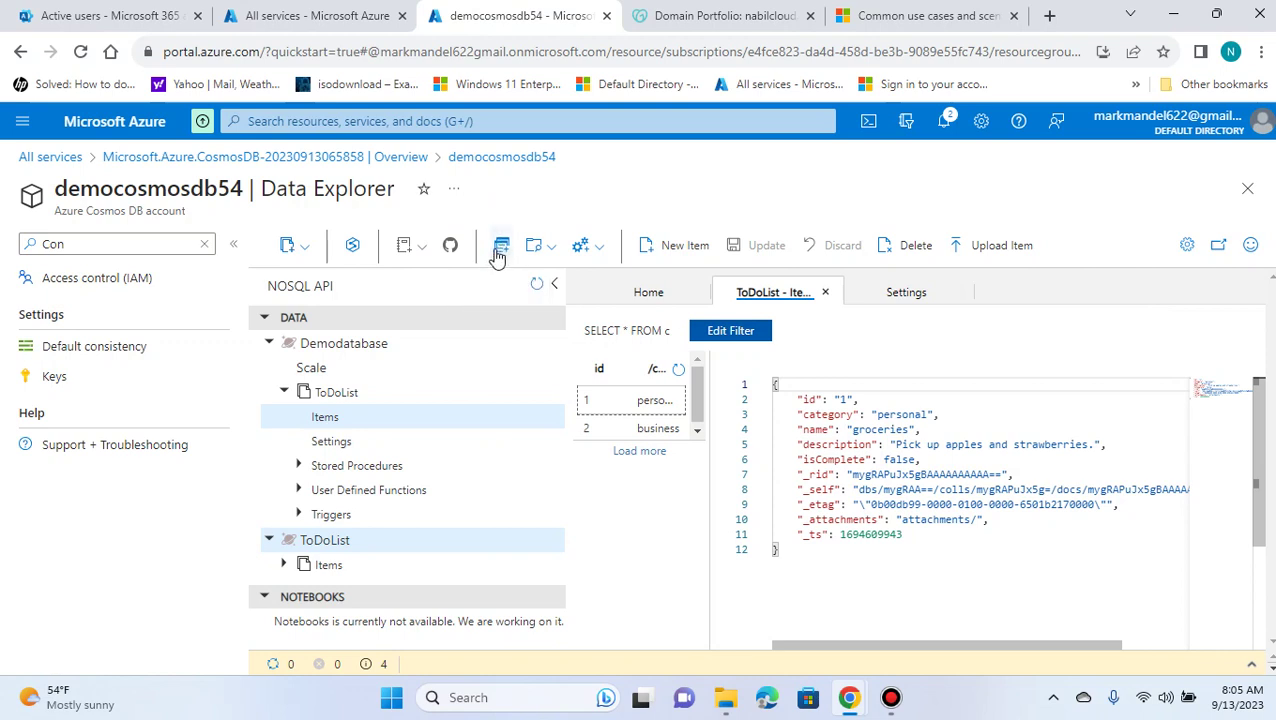
Run the query SELECT * FROM c in a new SQL query on the ToDoList container, enlarge the results area and review the returned items.
left_click(502, 250)
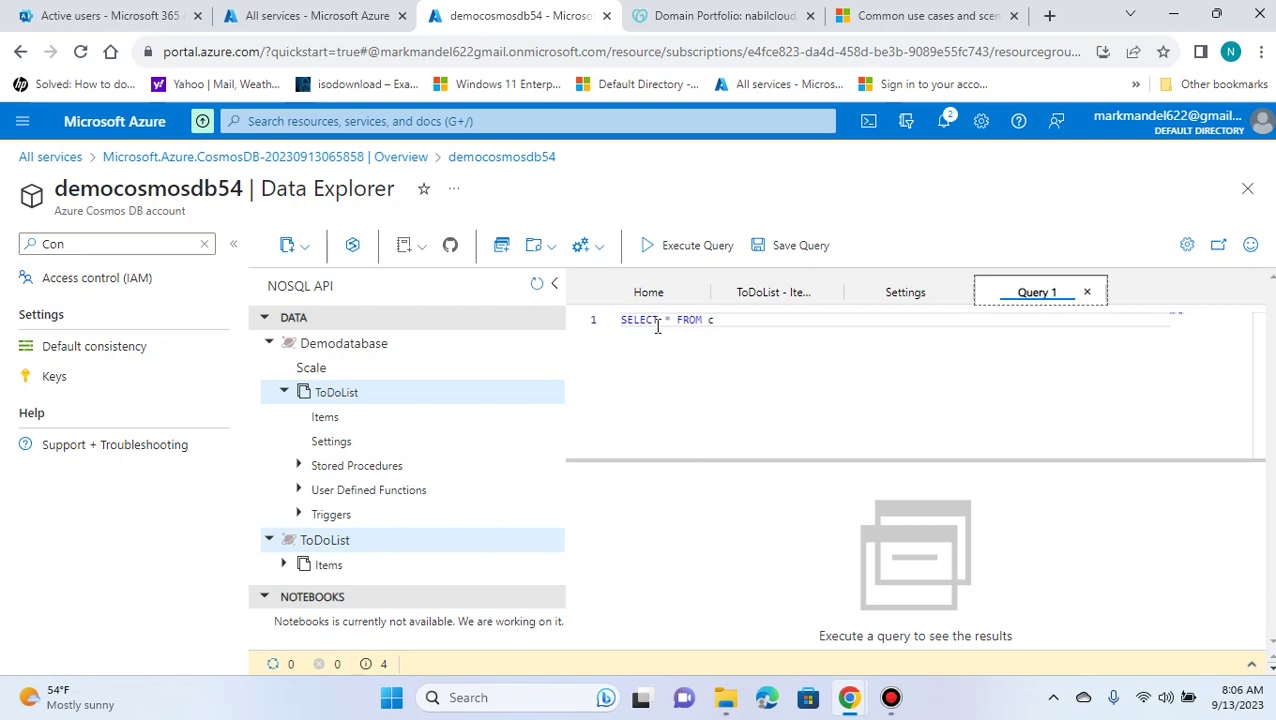
left_click(673, 247)
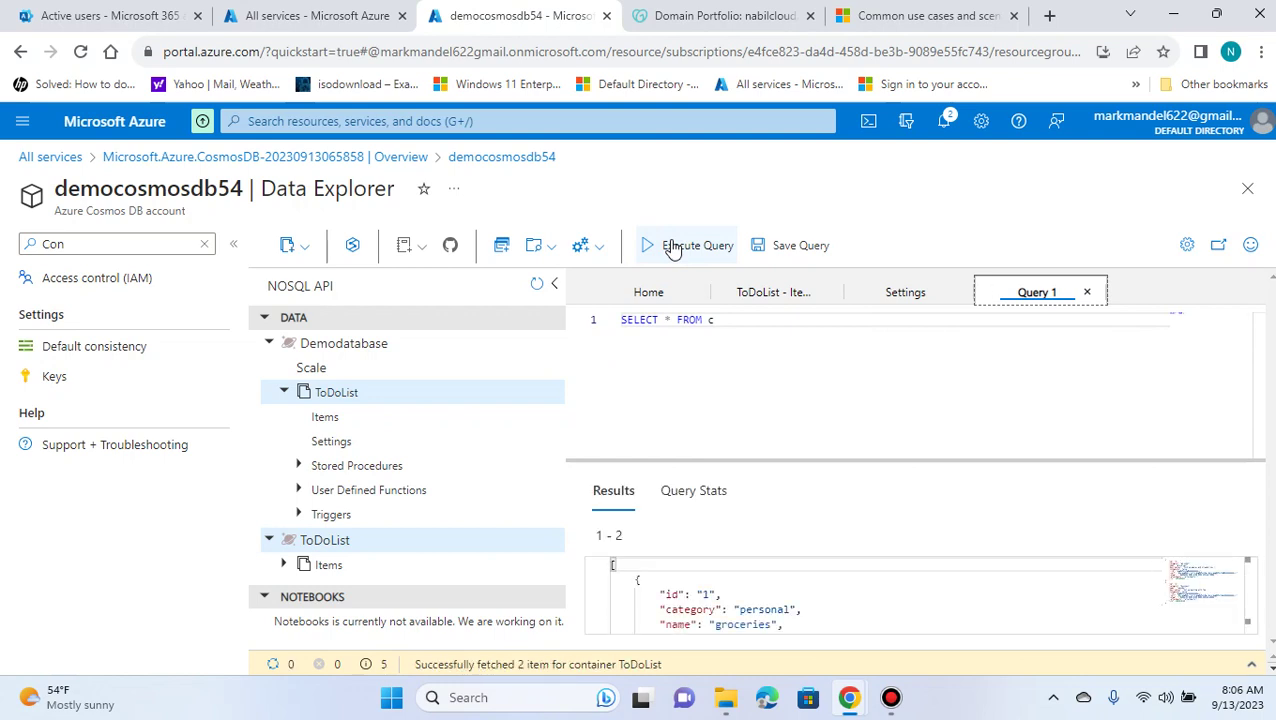
left_click_drag(1022, 461, 1017, 407)
scroll(1003, 524, "down", 5)
scroll(938, 575, "up", 2)
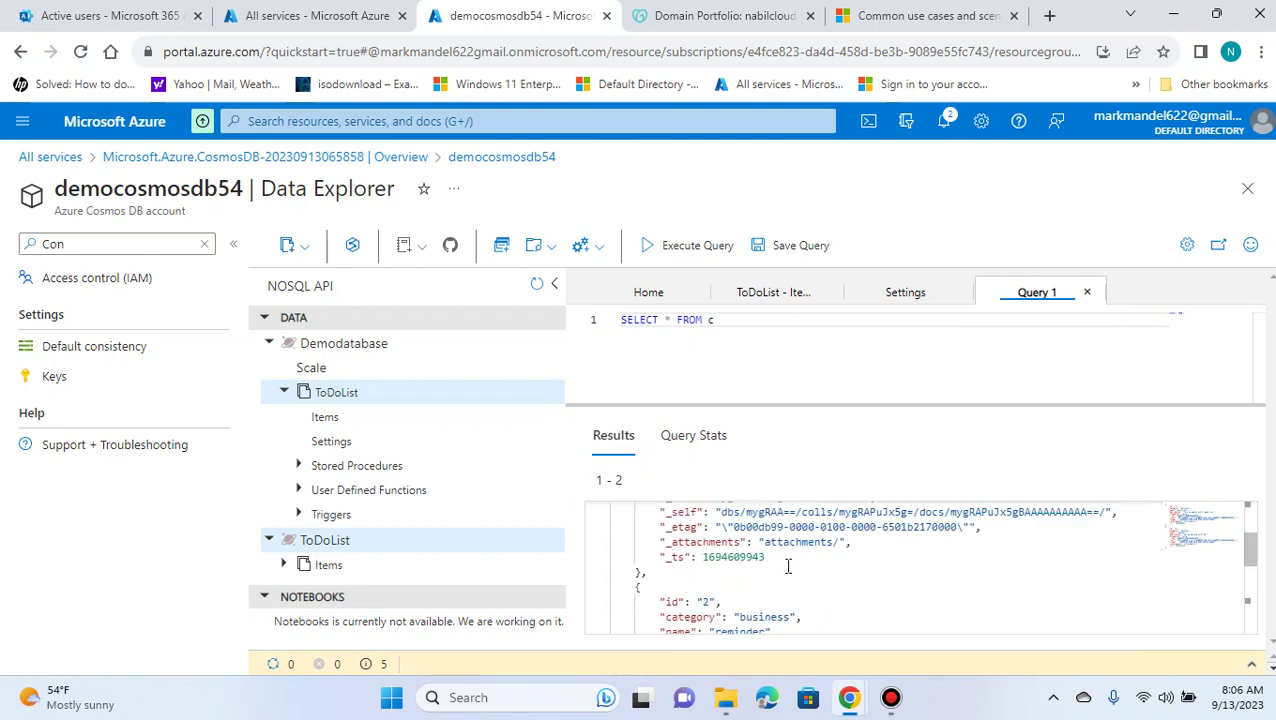
scroll(788, 566, "up", 3)
scroll(788, 566, "down", 5)
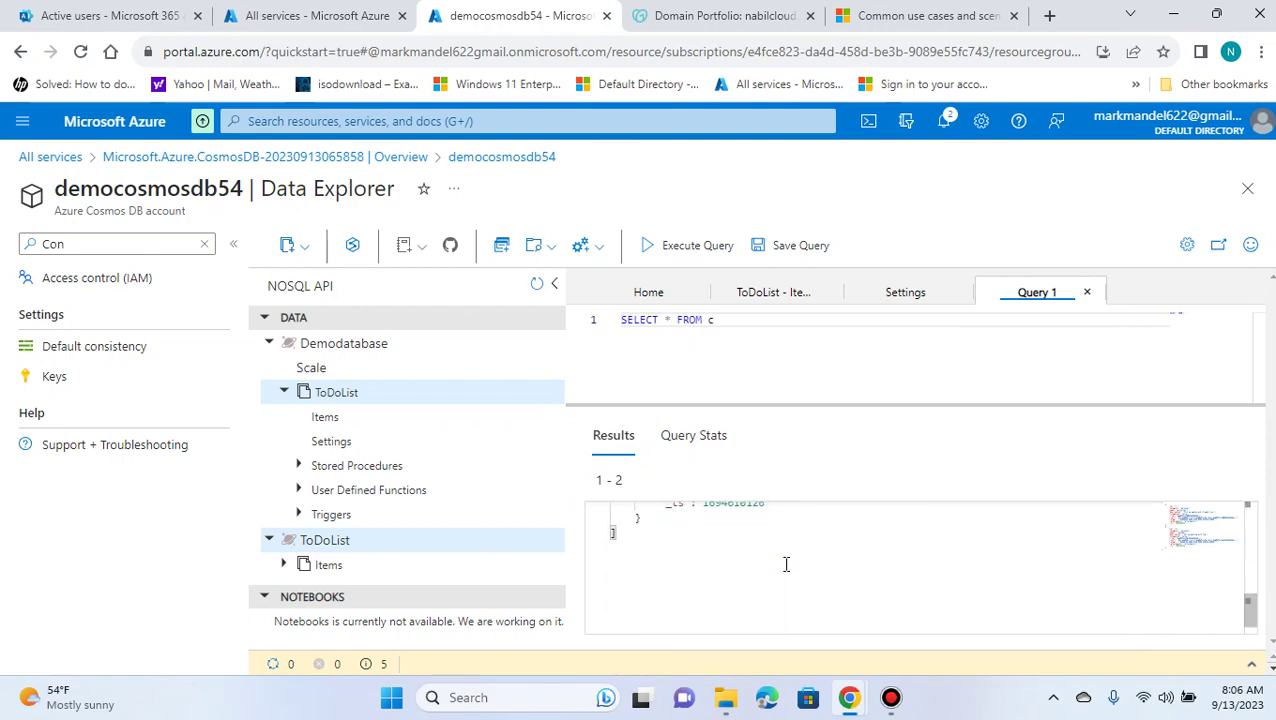
scroll(788, 566, "up", 5)
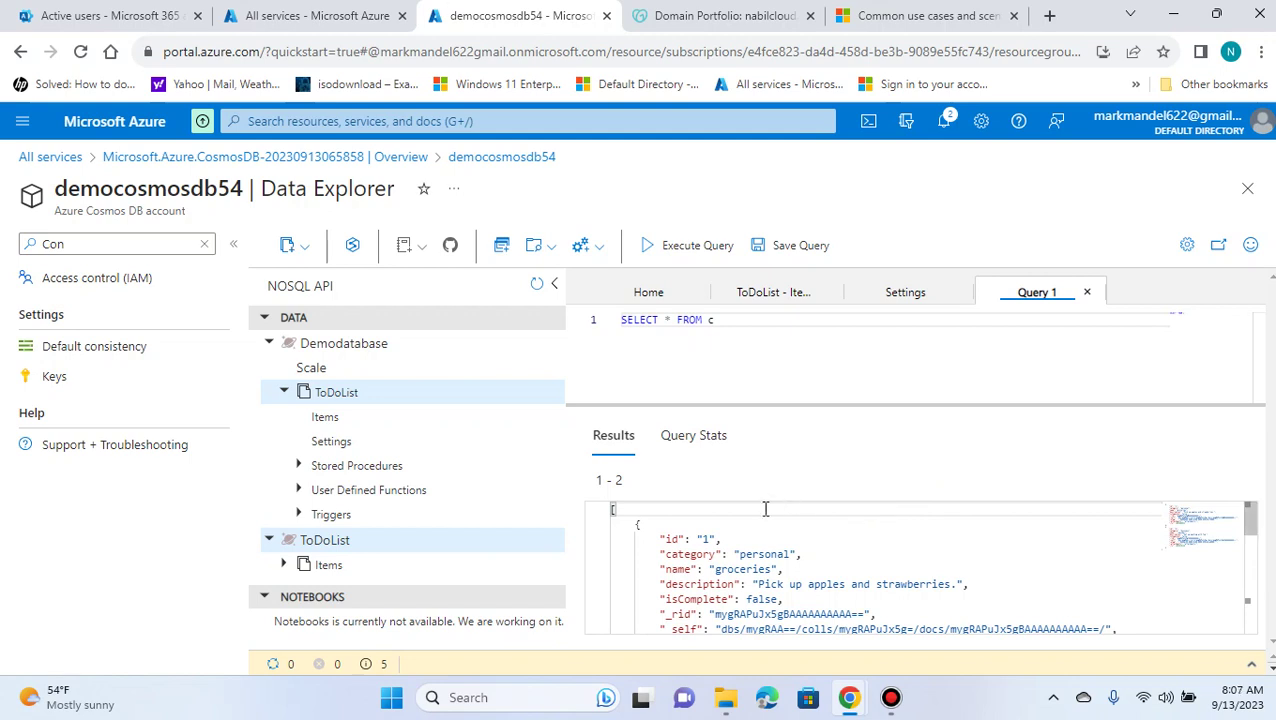
Examine the query statistics, including request charge, retrieved and output documents, execution times and round trips.
left_click(705, 443)
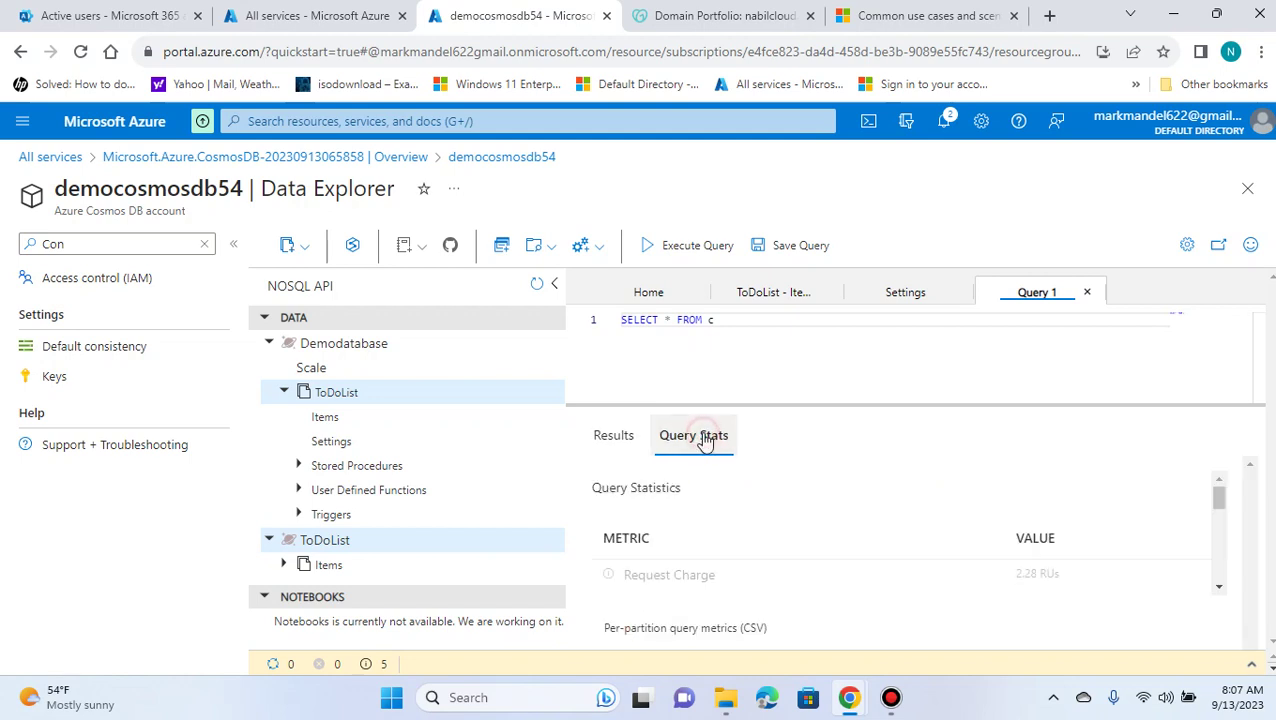
scroll(900, 510, "down", 2)
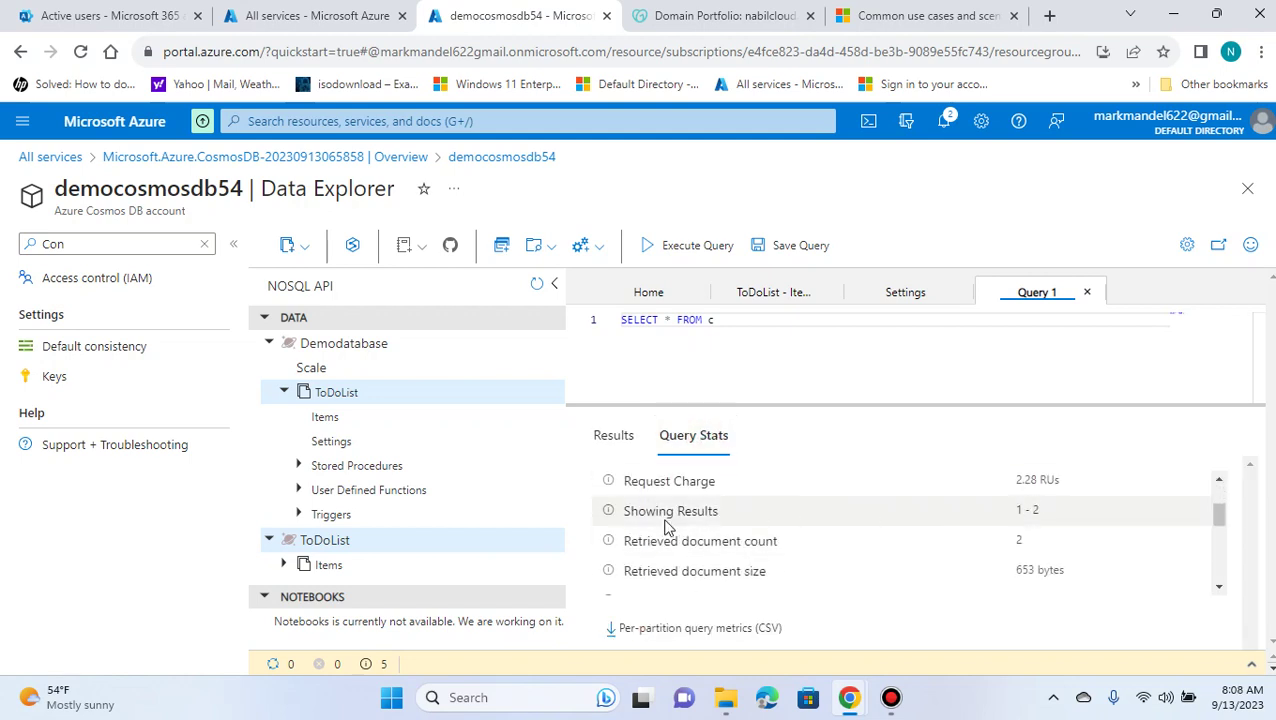
scroll(669, 520, "up", 2)
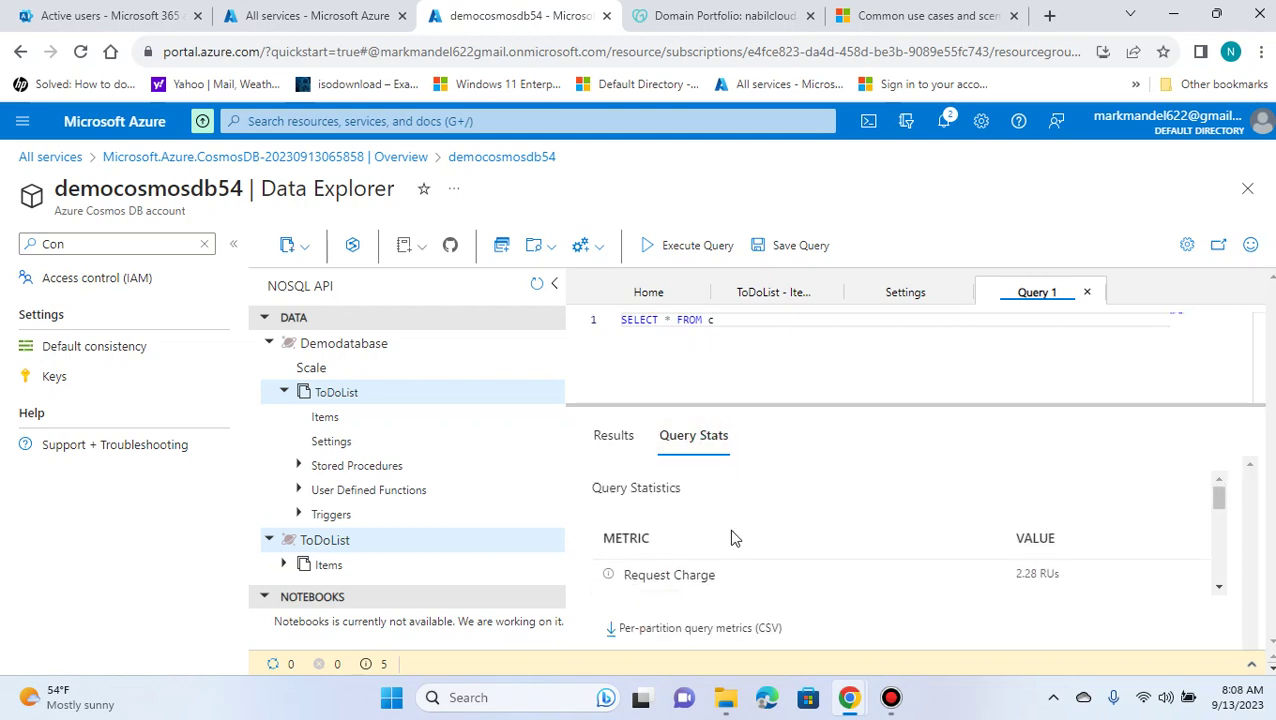
scroll(695, 548, "down", 5)
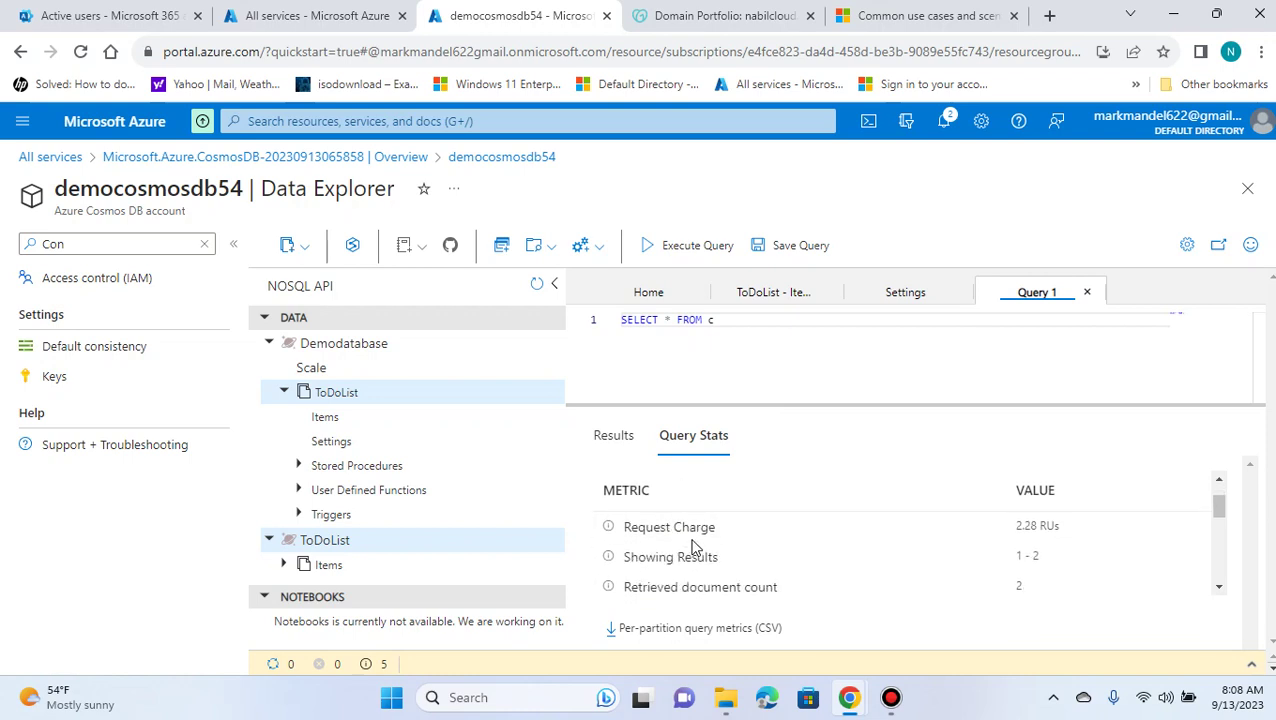
scroll(744, 533, "down", 3)
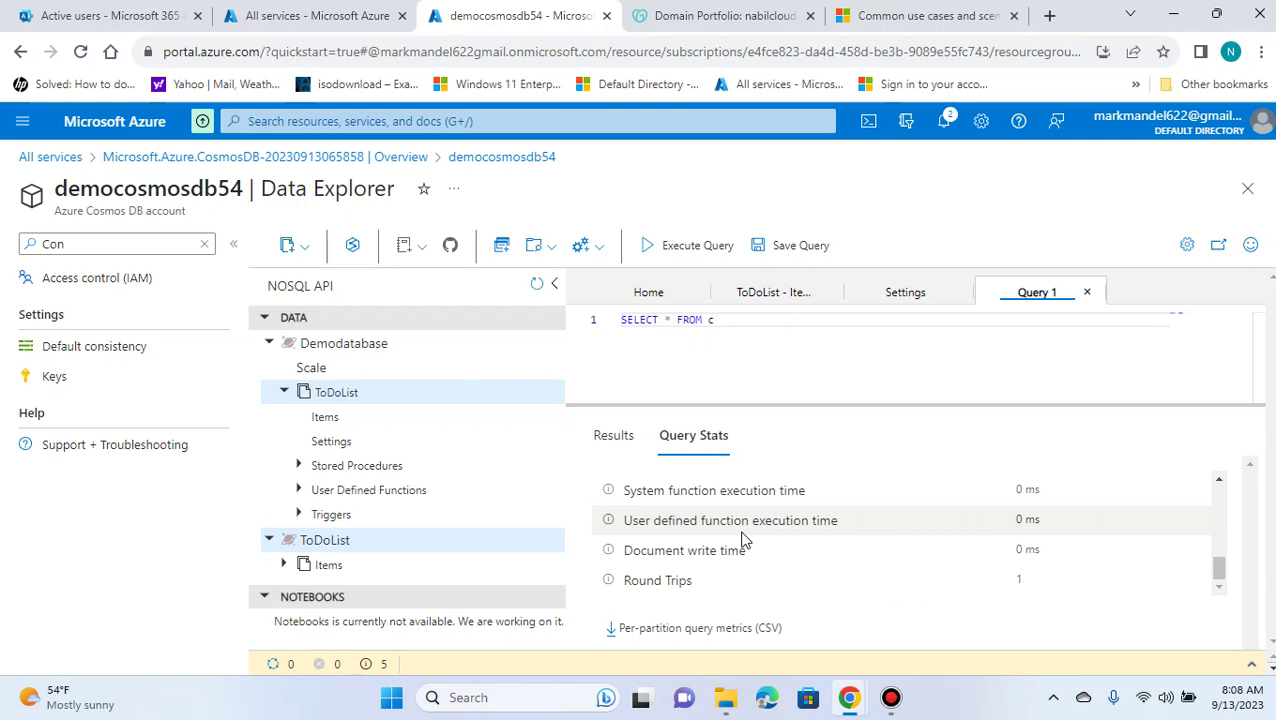
scroll(744, 540, "up", 8)
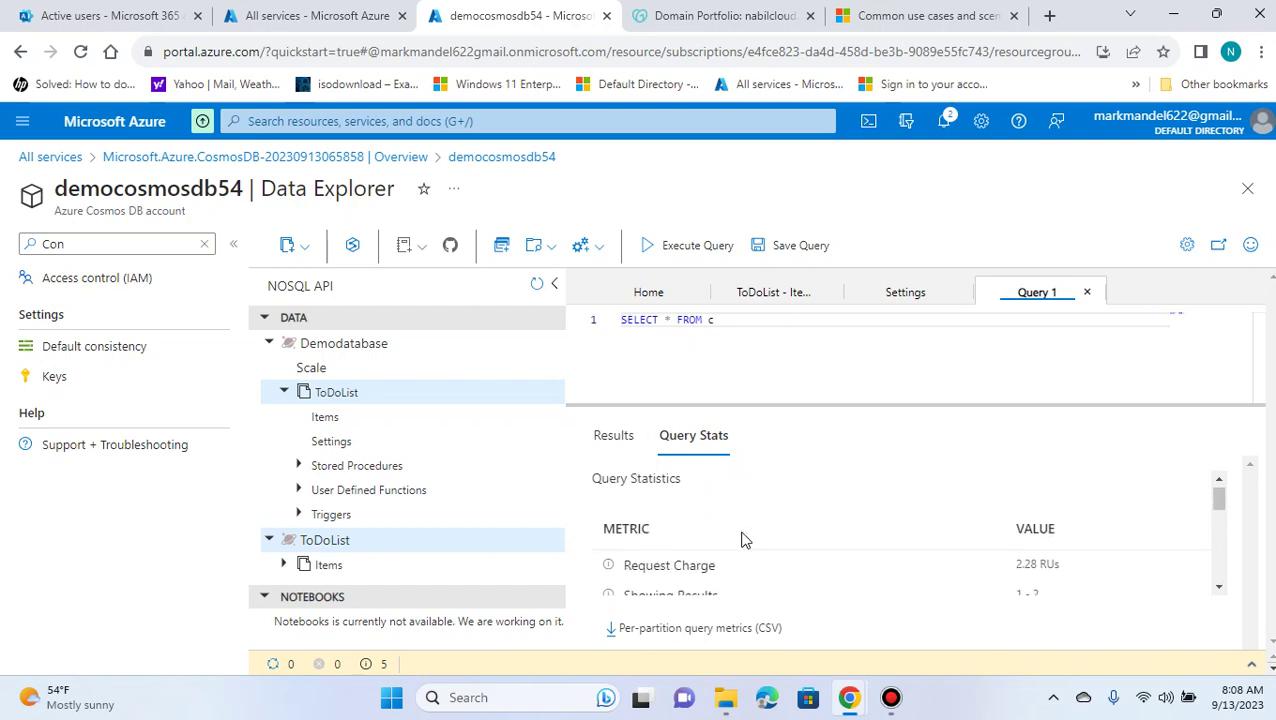
scroll(743, 535, "down", 3)
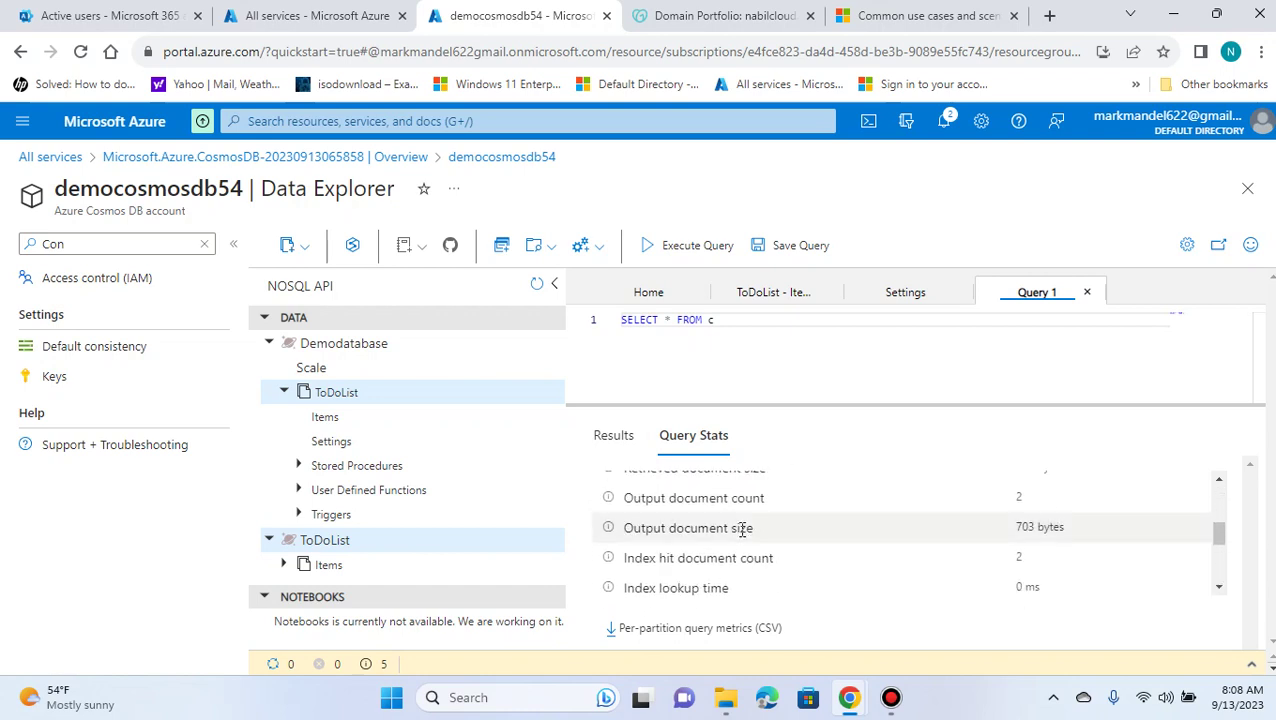
scroll(743, 532, "up", 5)
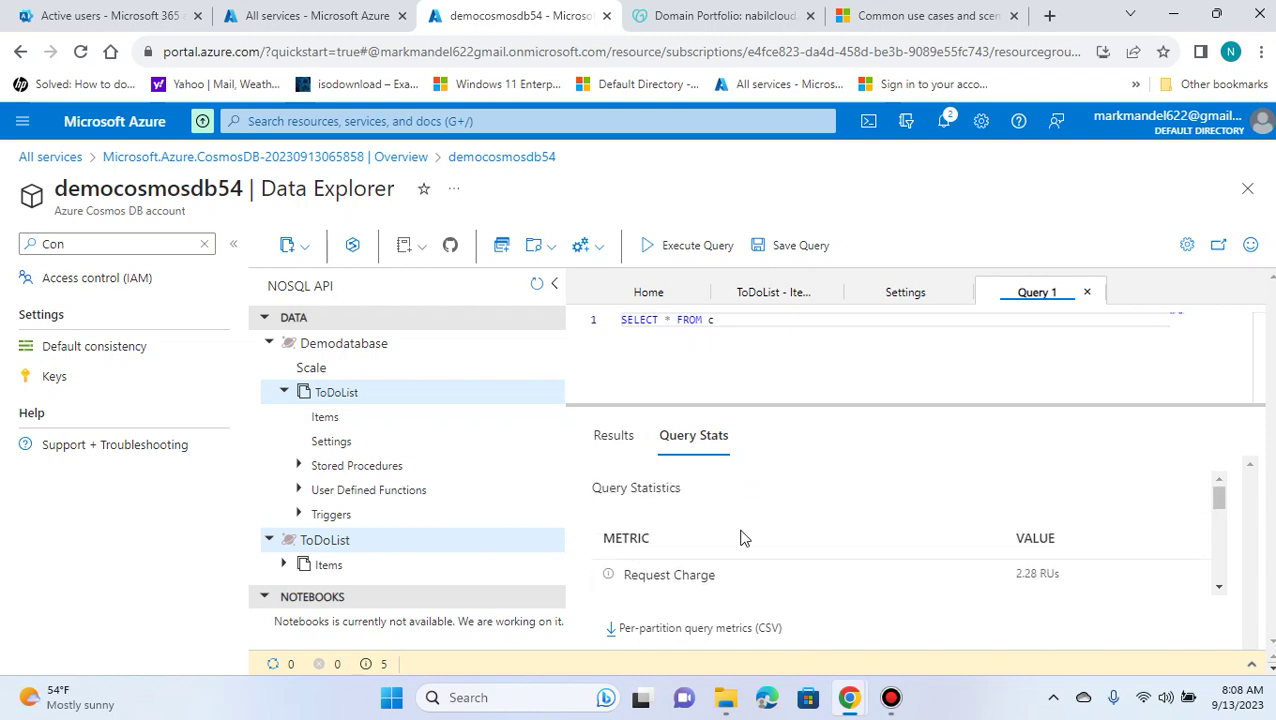
scroll(741, 538, "down", 2)
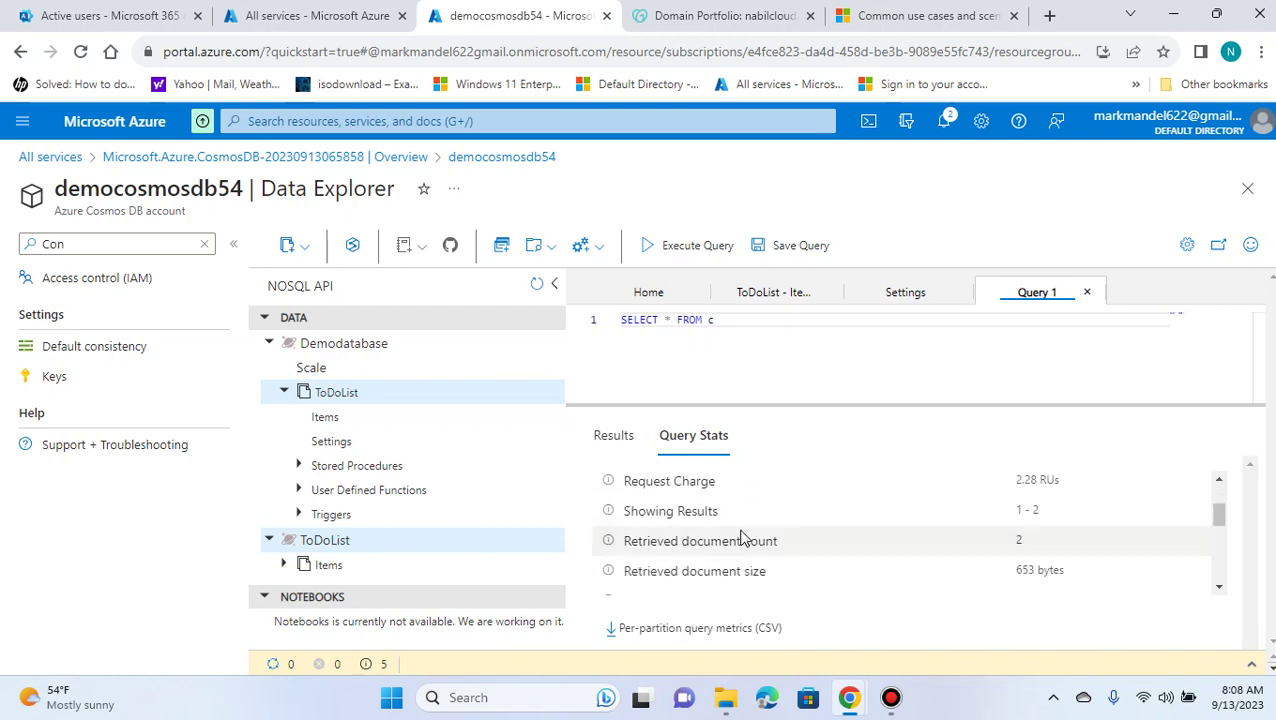
Review the returned ToDoList items of the SELECT * FROM c query again, along with its query statistics from request charge to round trips.
left_click(615, 436)
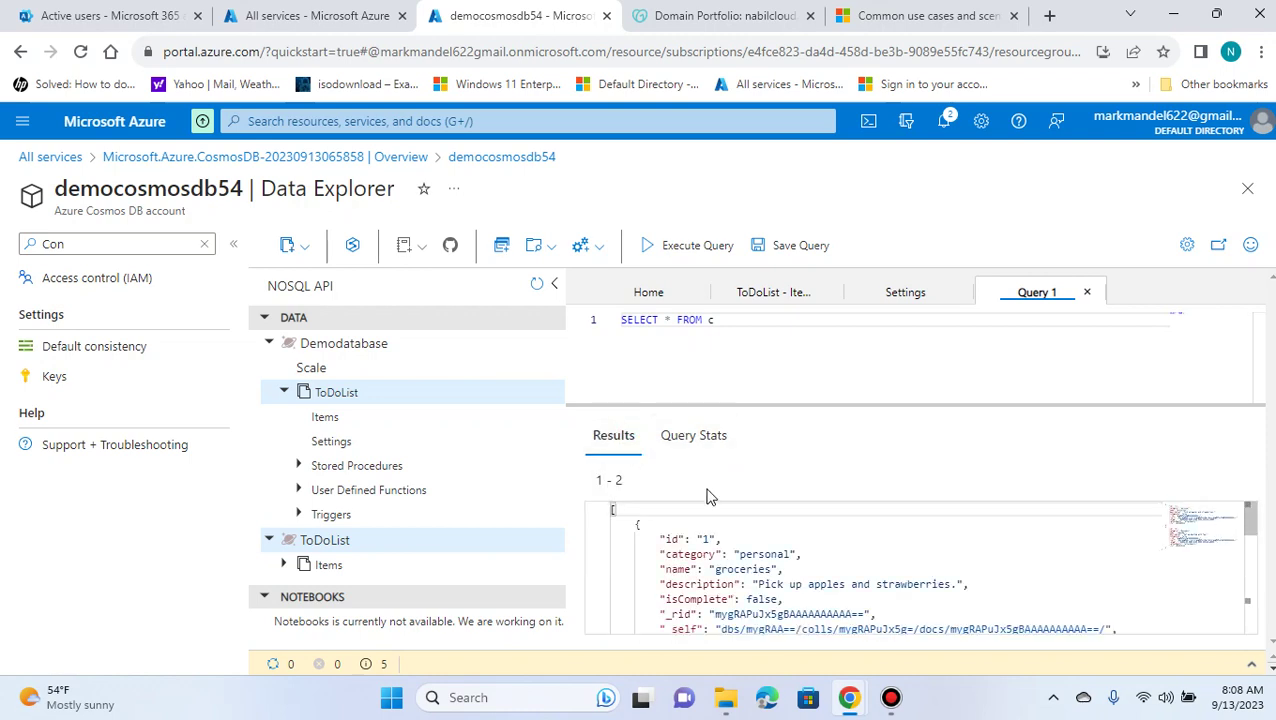
scroll(826, 584, "down", 5)
scroll(826, 584, "up", 5)
left_click(692, 438)
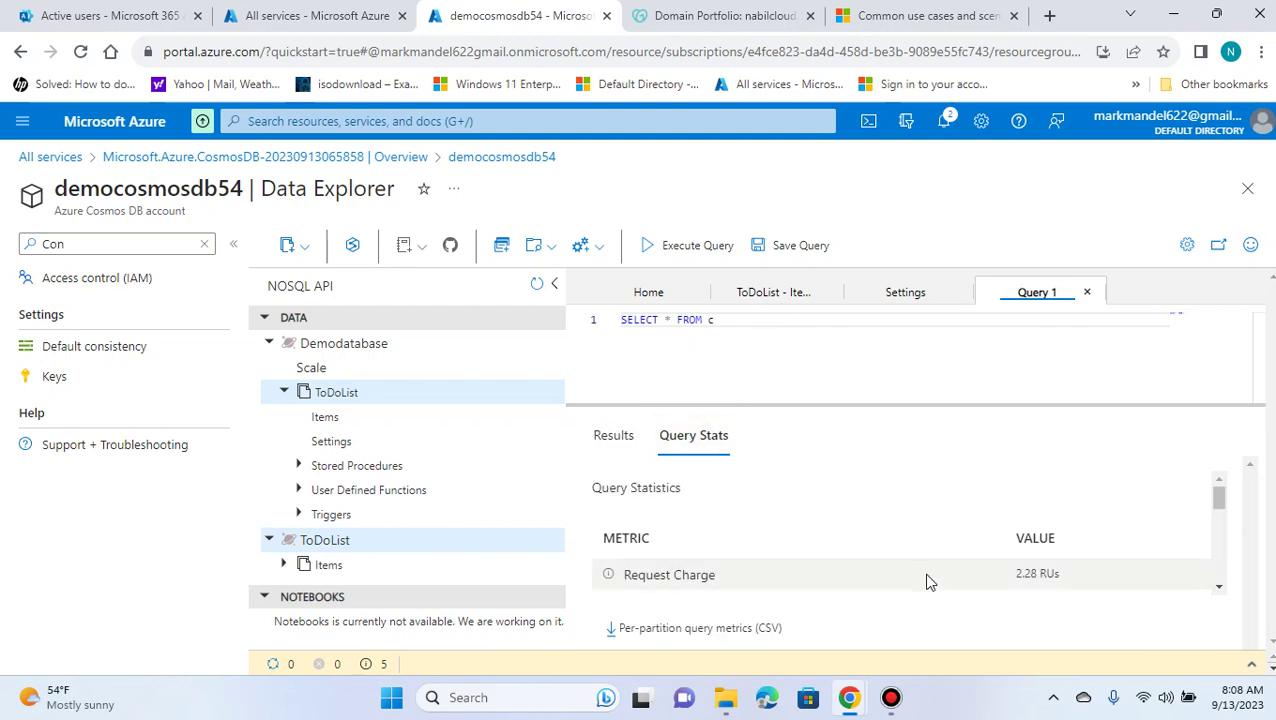
scroll(790, 588, "down", 4)
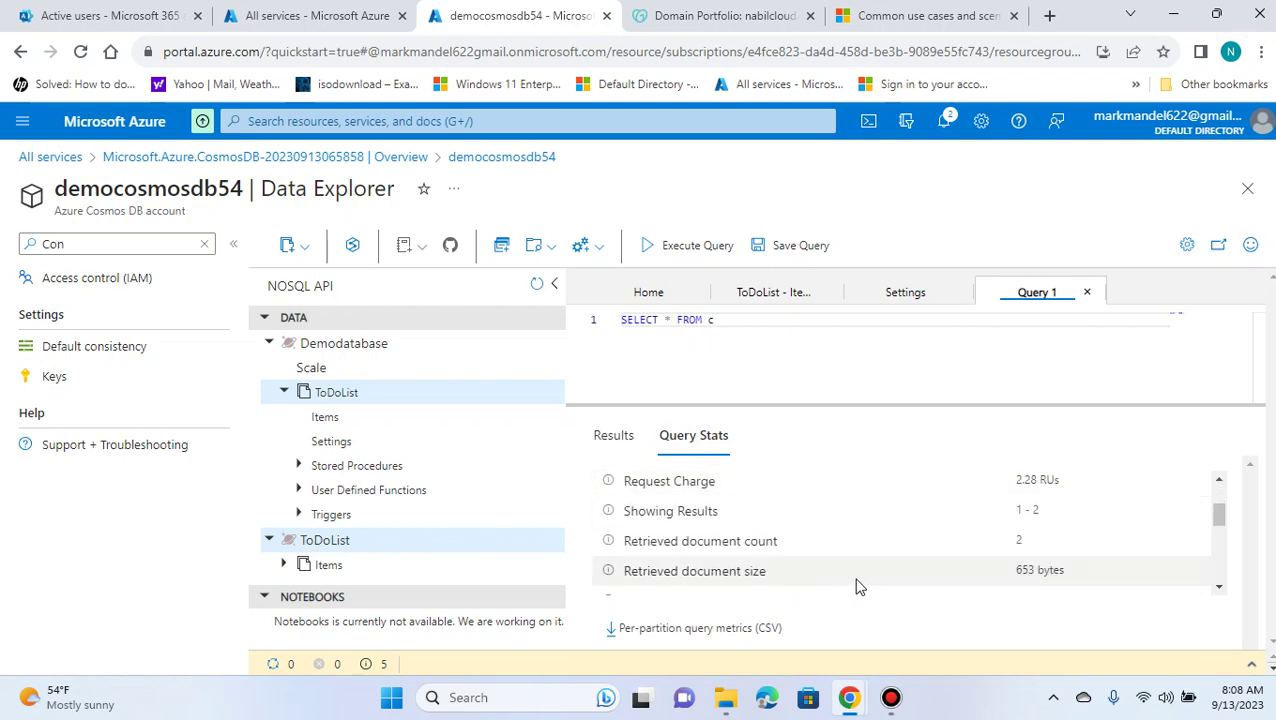
scroll(856, 587, "down", 5)
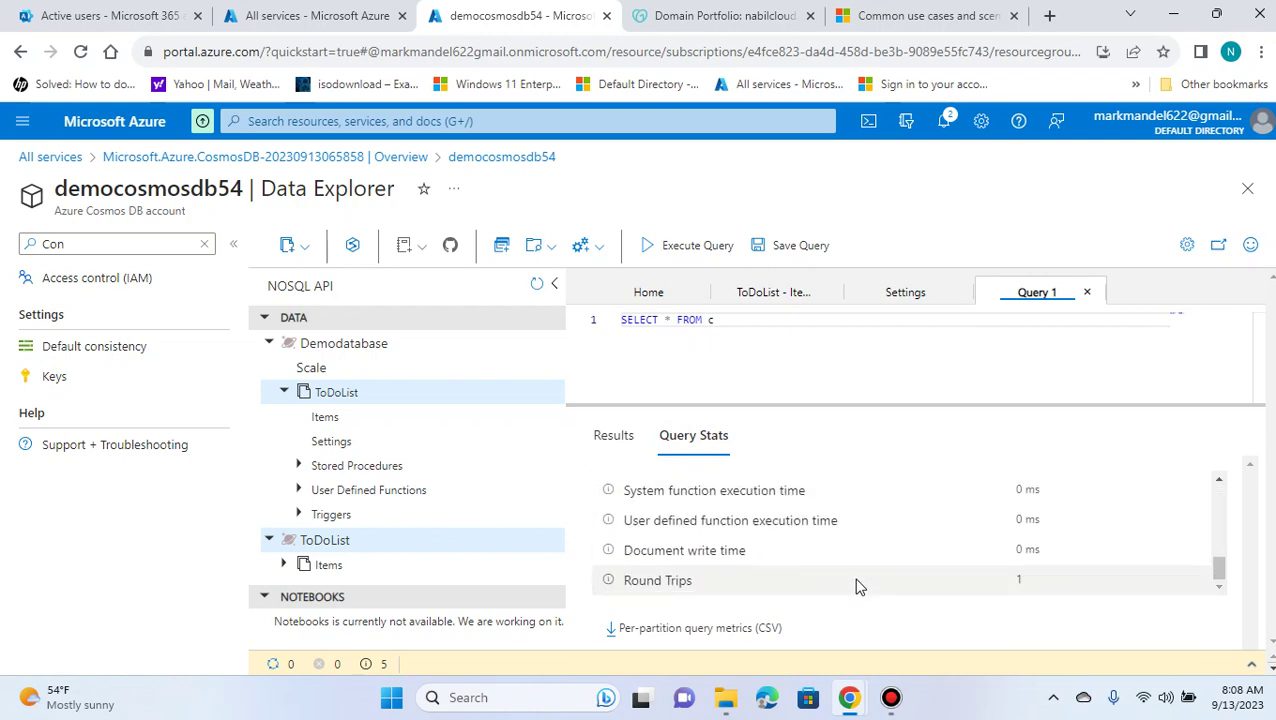
scroll(855, 587, "up", 8)
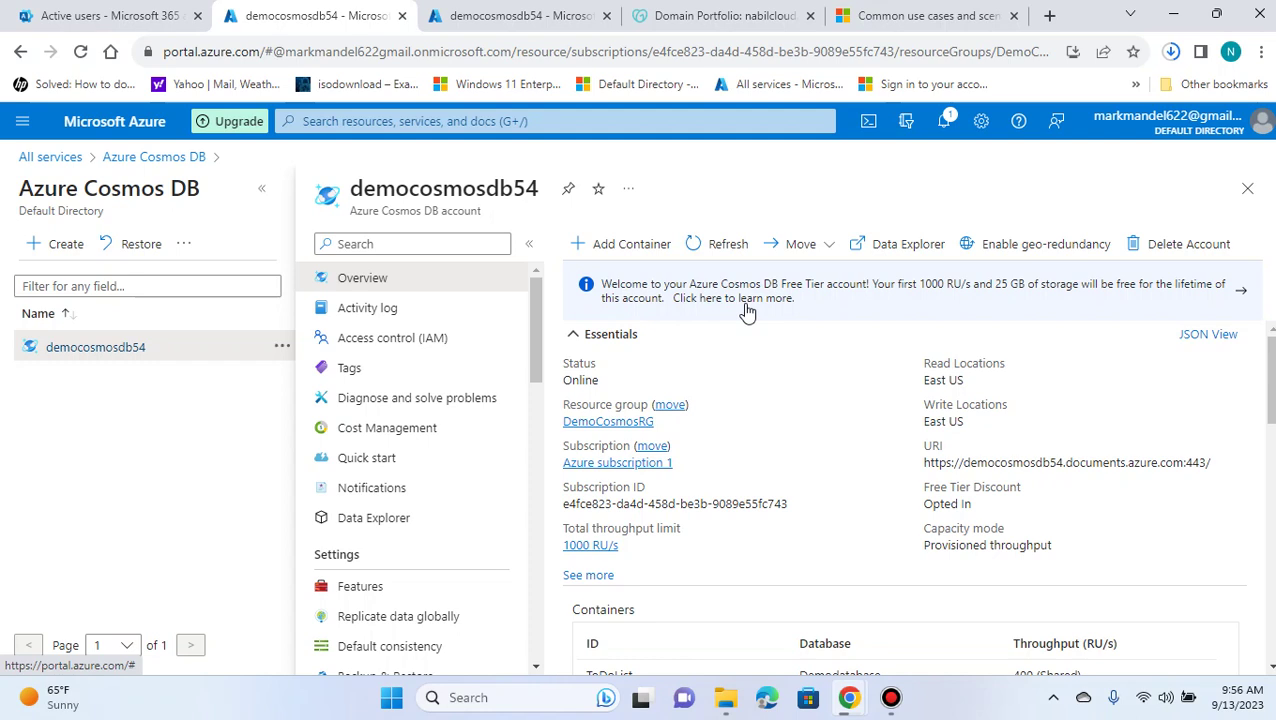
Look through the management and settings options of the democosmosdb54 account and open its Features page.
scroll(450, 410, "down", 2)
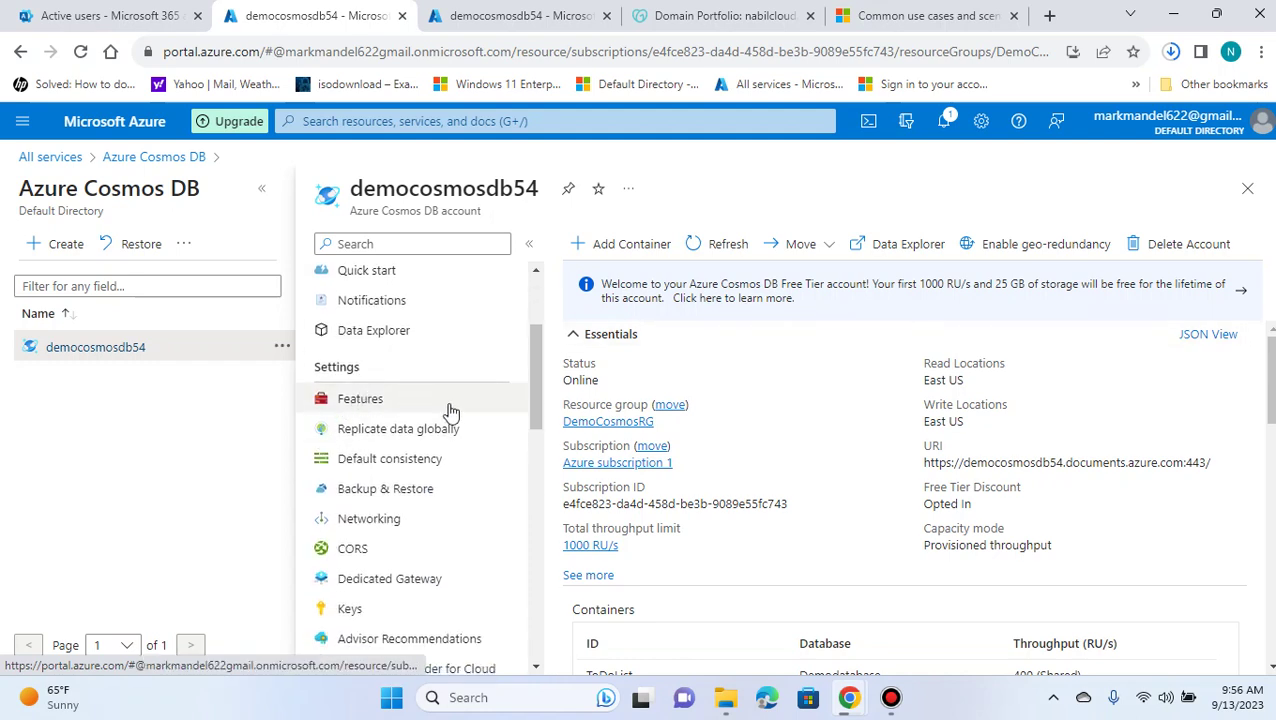
scroll(450, 410, "up", 2)
scroll(447, 413, "down", 5)
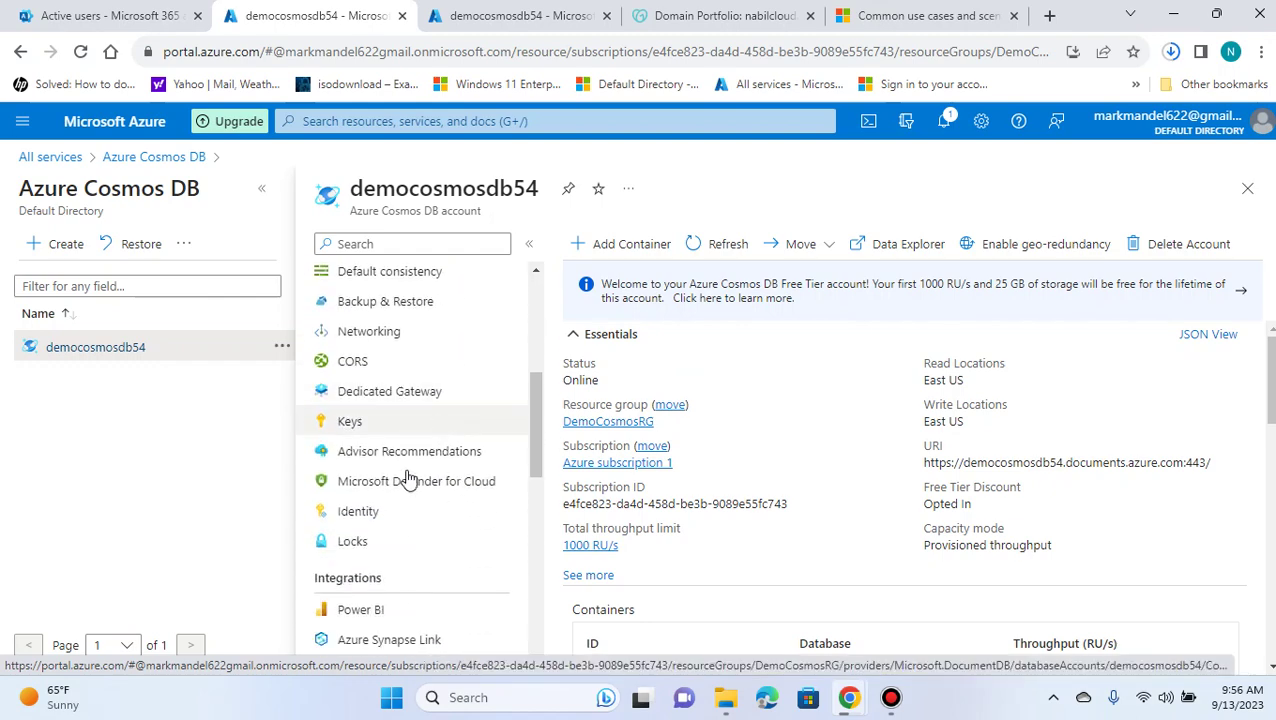
scroll(450, 581, "up", 5)
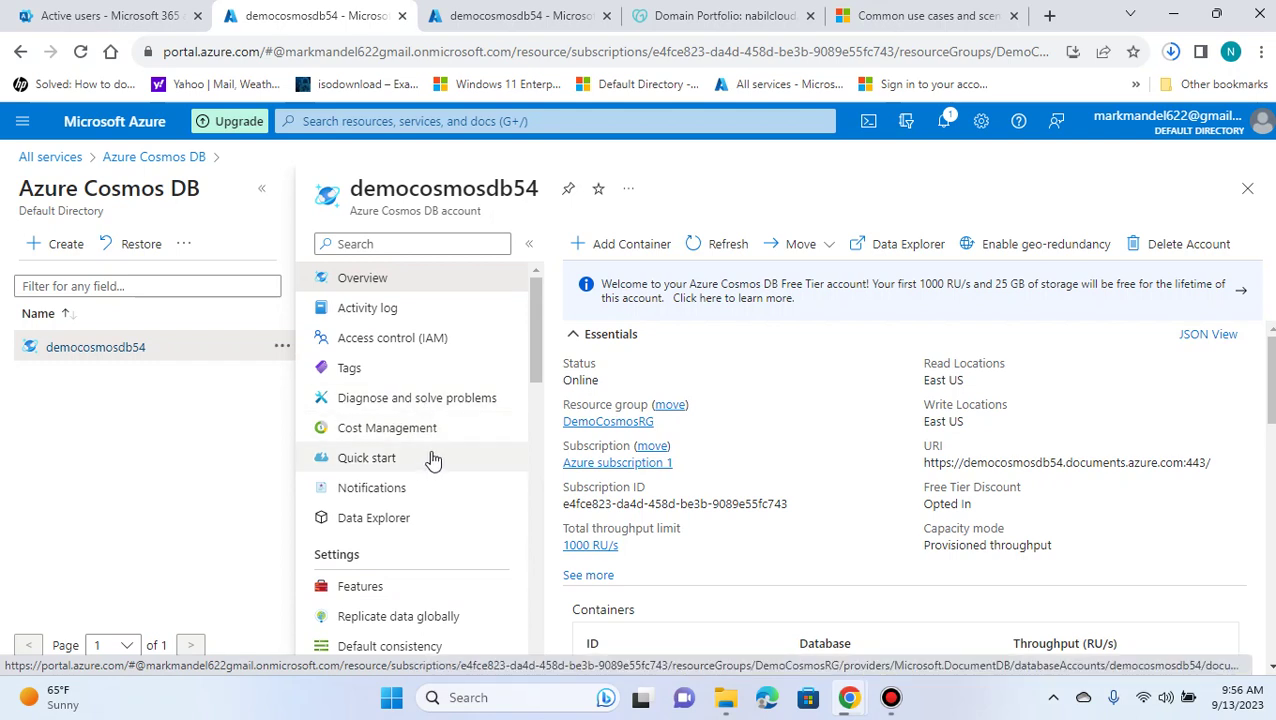
scroll(435, 456, "down", 1)
scroll(437, 456, "down", 2)
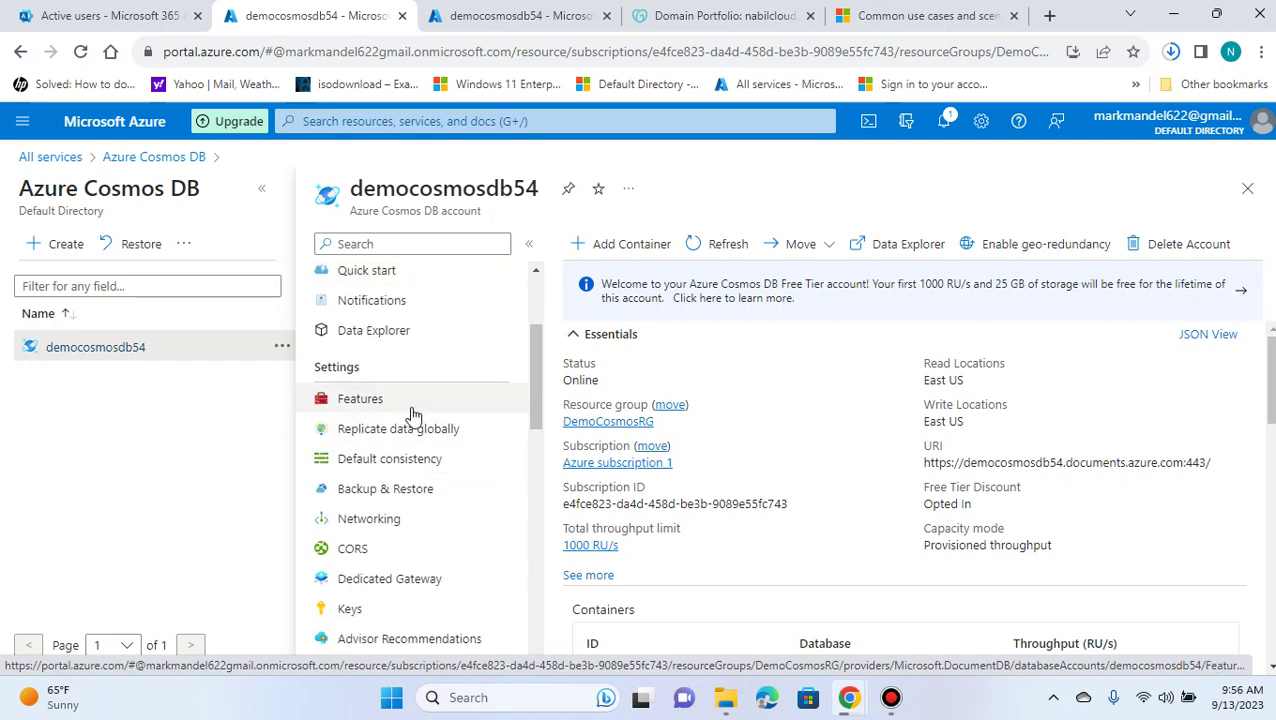
scroll(441, 548, "up", 2)
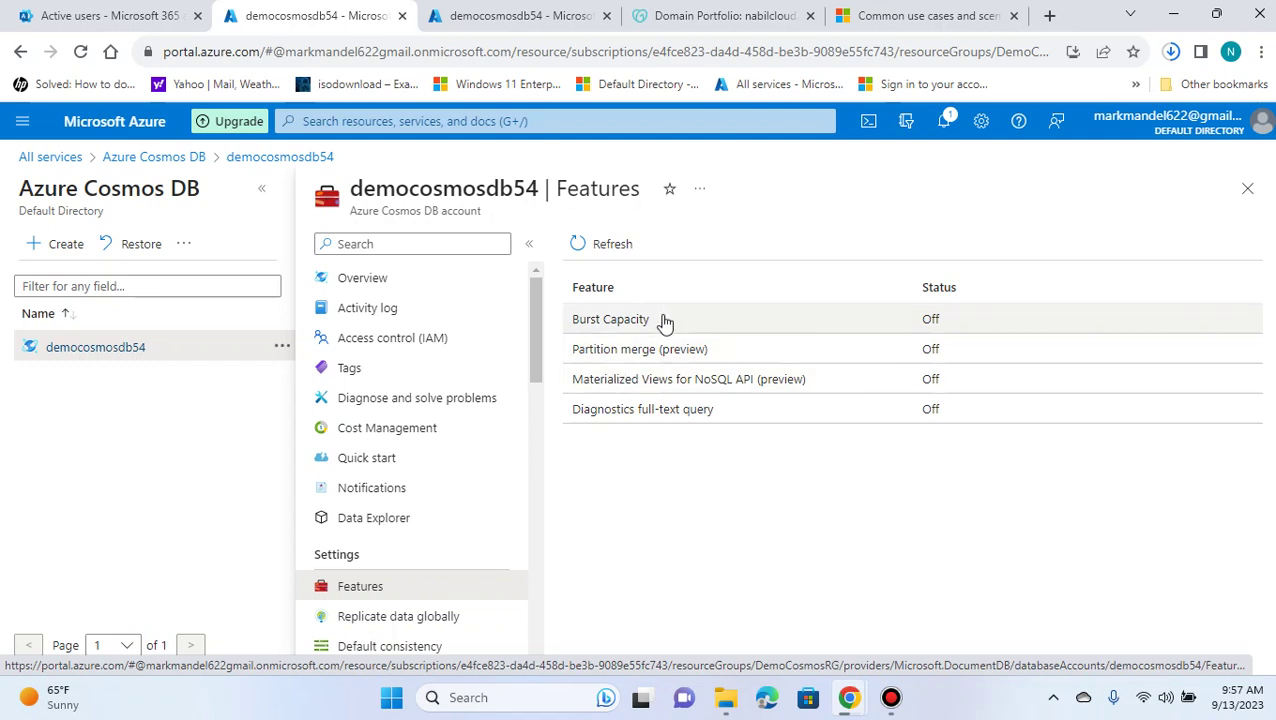
Read the descriptions of the Burst Capacity, Partition merge (preview) and Materialized Views for NoSQL API (preview) features without enabling them.
left_click(942, 326)
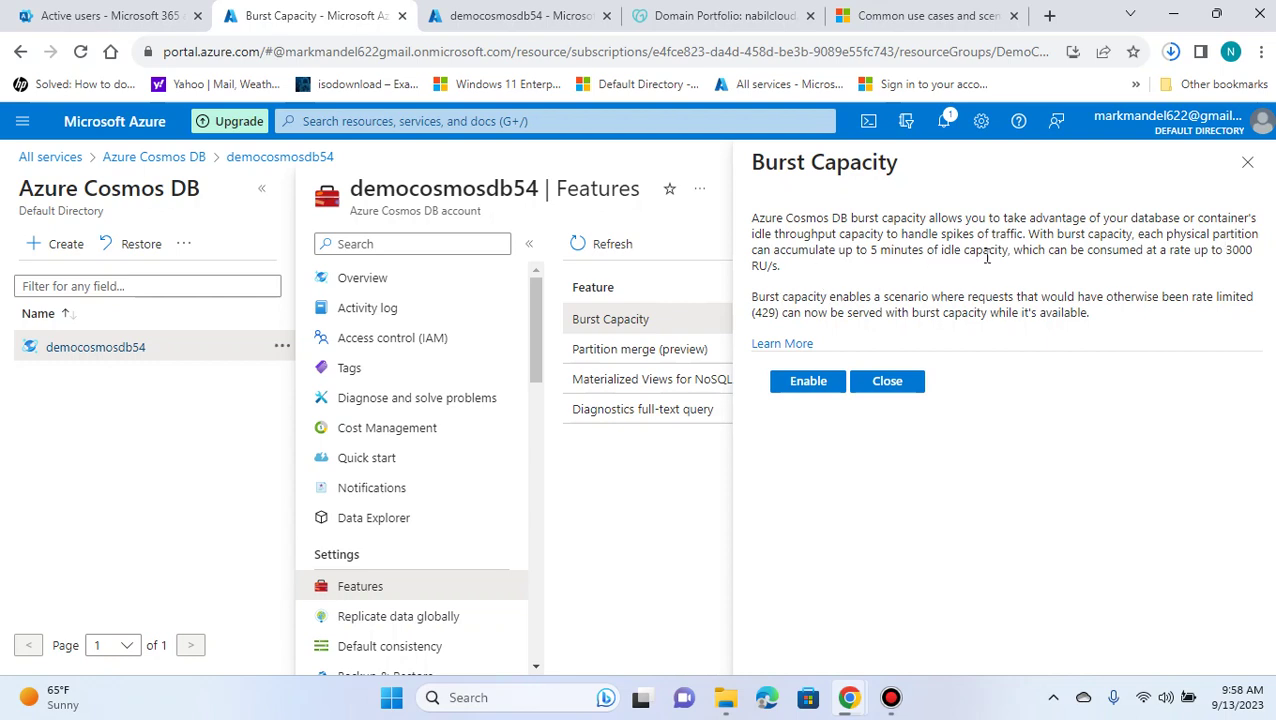
left_click(1249, 164)
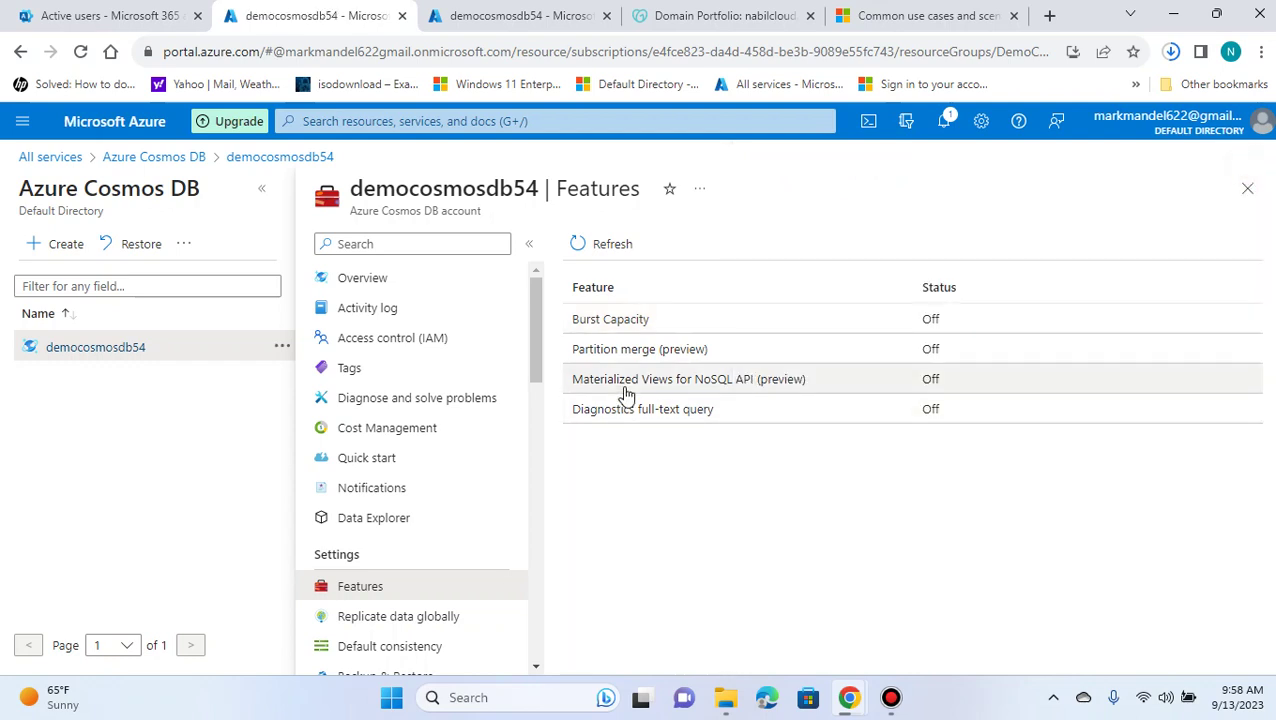
left_click(741, 360)
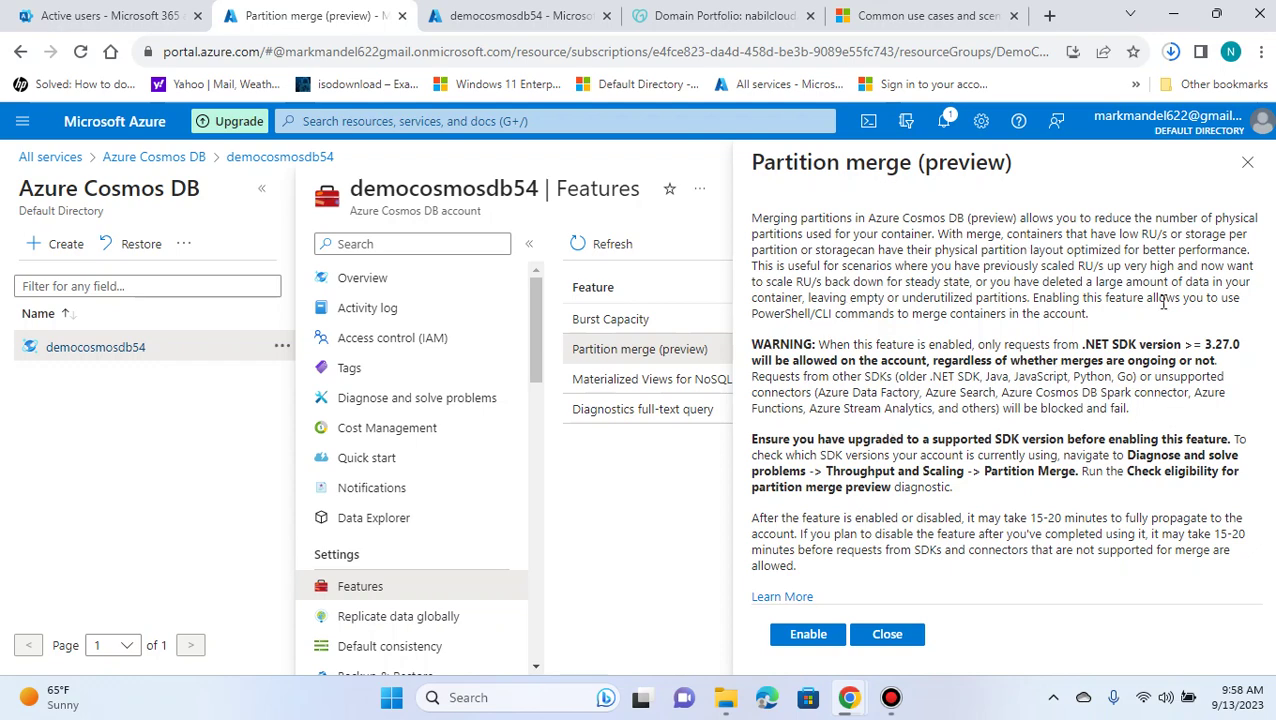
left_click(1248, 164)
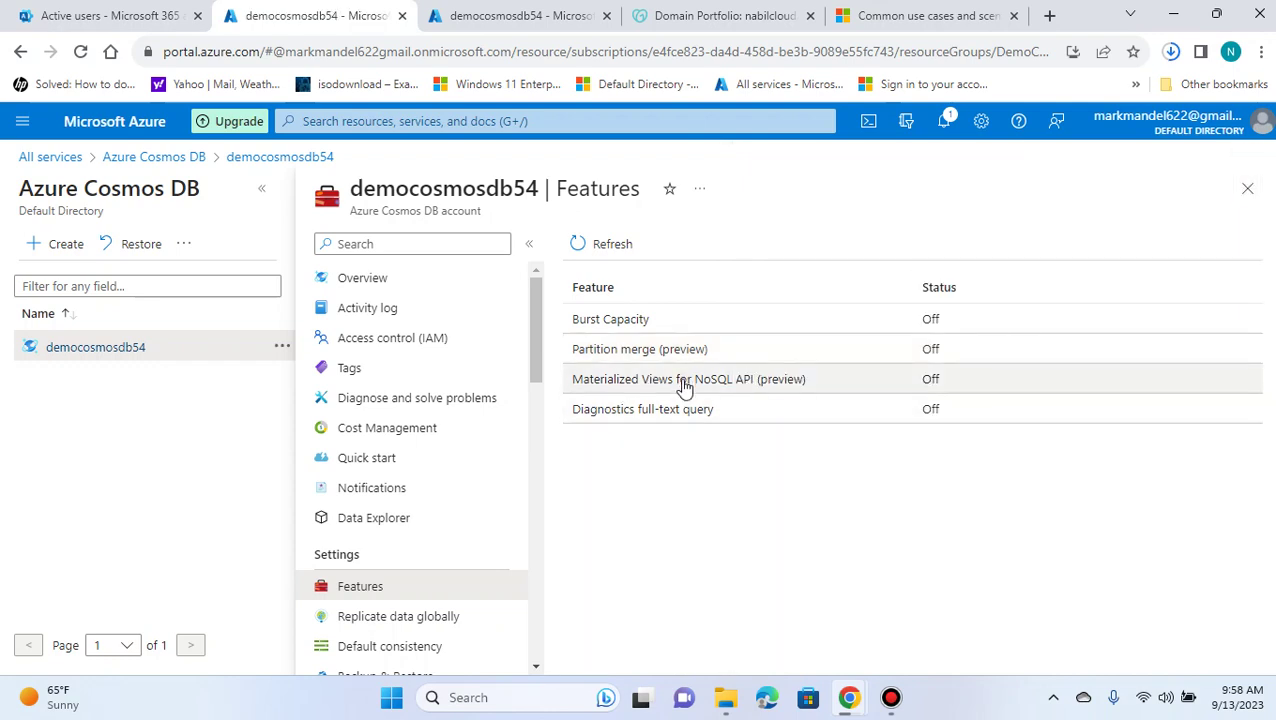
left_click(767, 388)
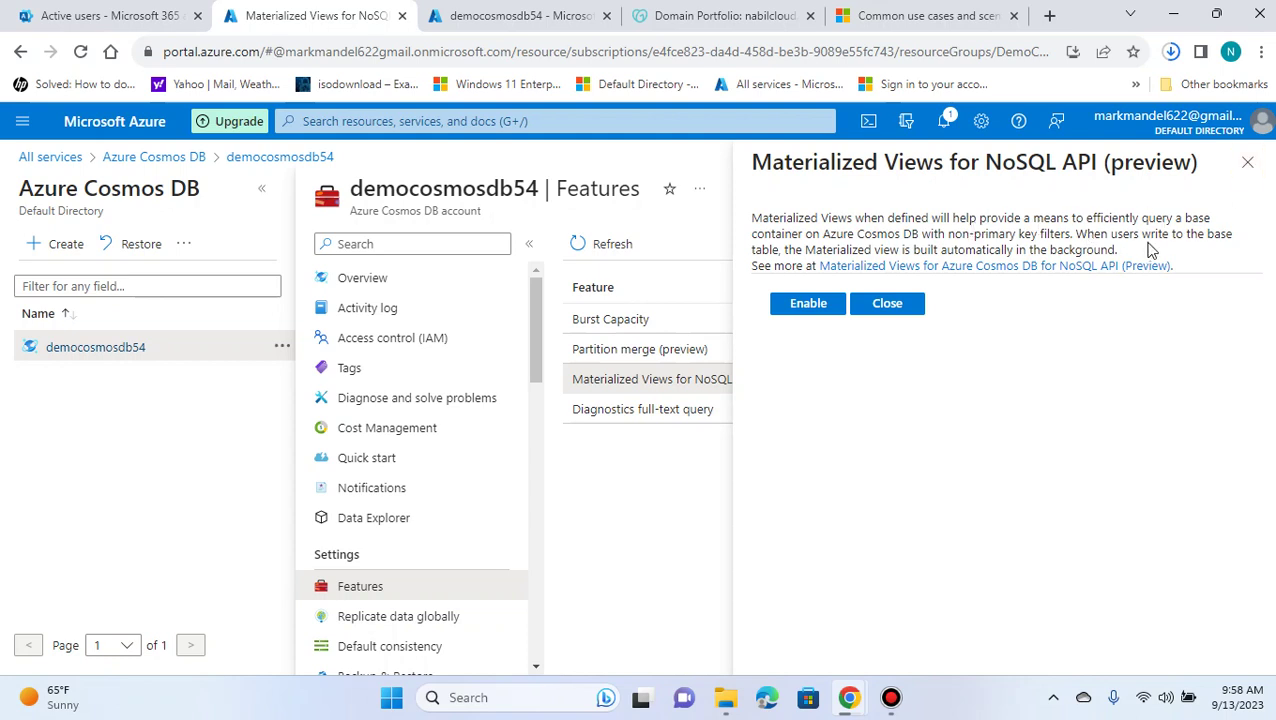
left_click(1247, 165)
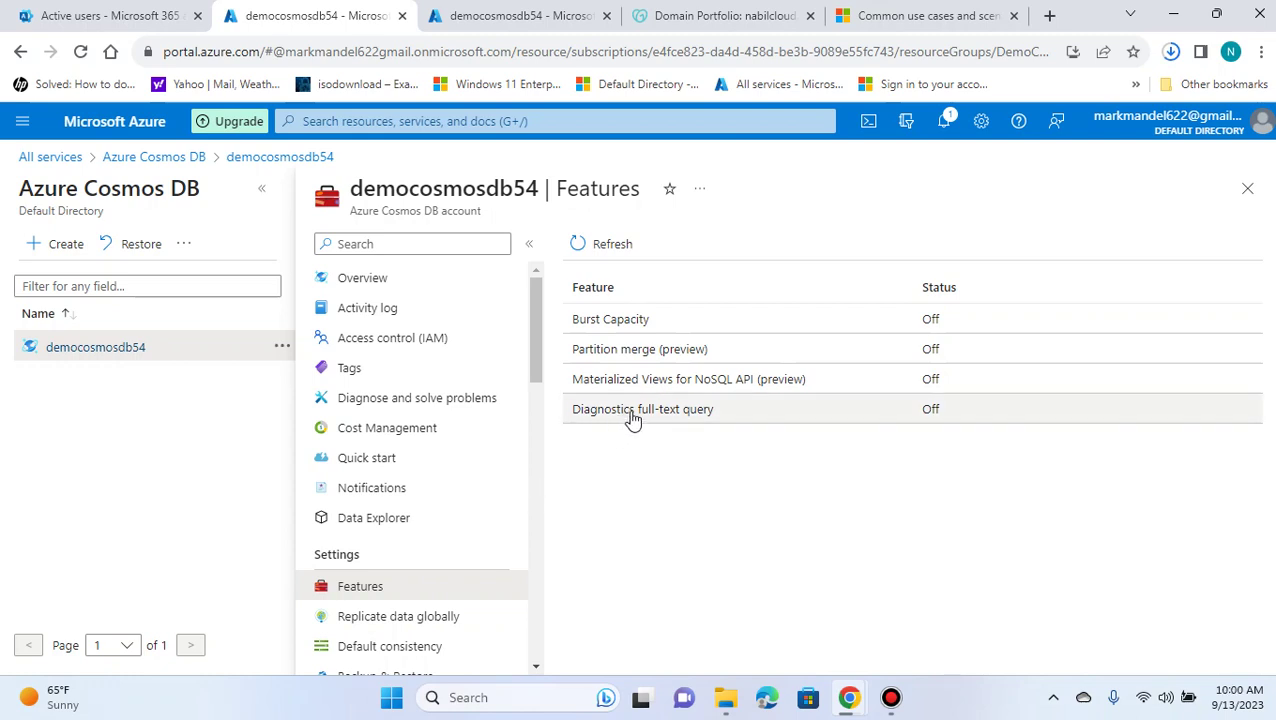
Enable the Diagnostics full-text query feature for the democosmosdb54 account.
left_click(740, 420)
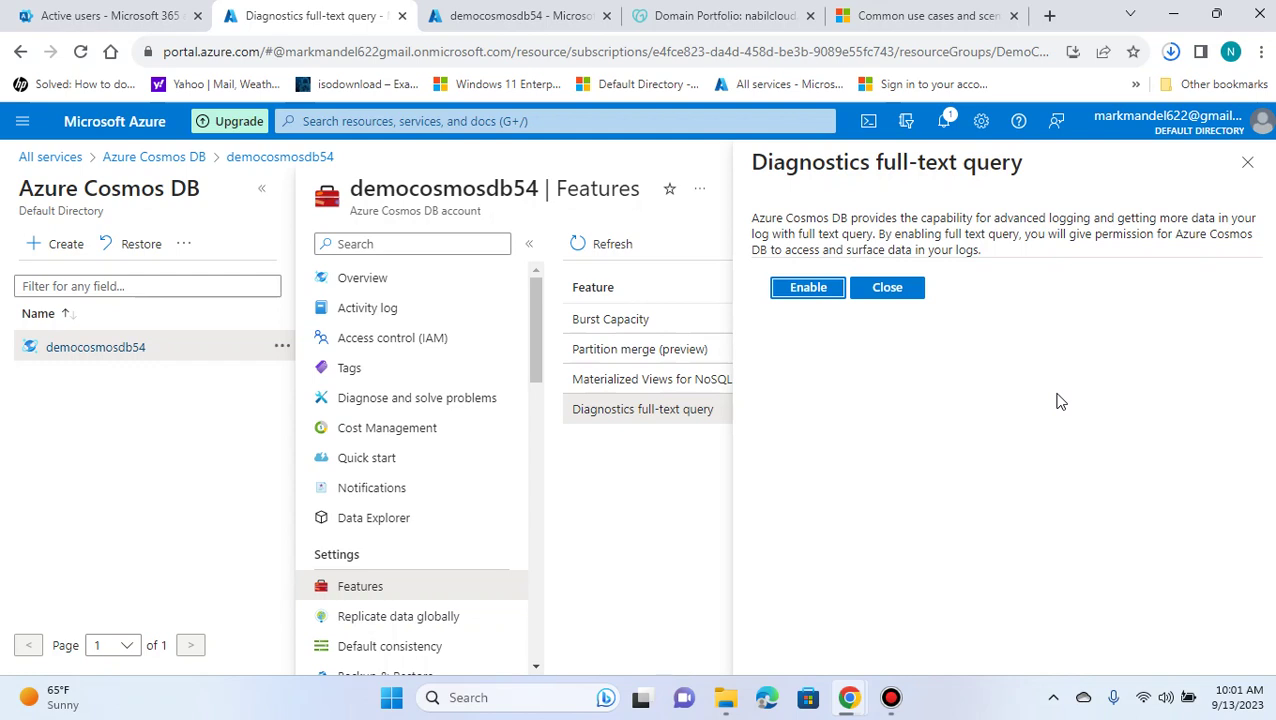
left_click(810, 287)
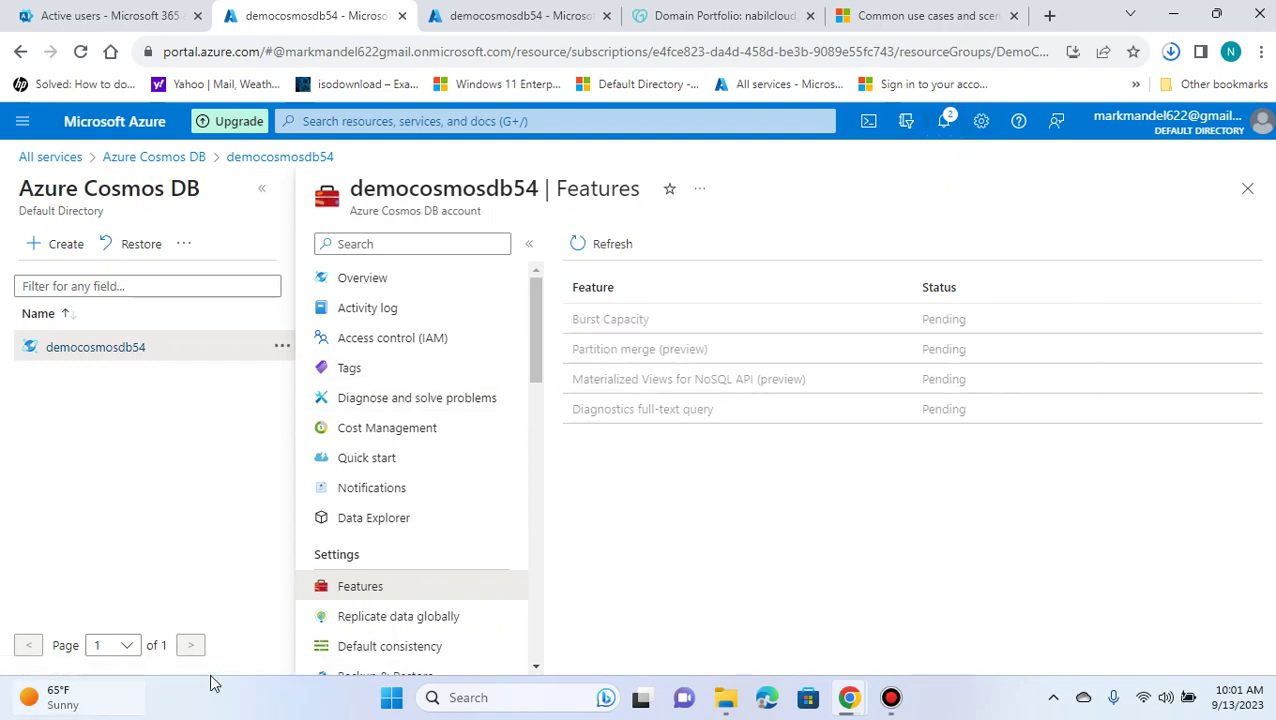
Examine the account's global data replication settings, including the region map, multi-region writes, and the write and read regions.
scroll(450, 500, "down", 2)
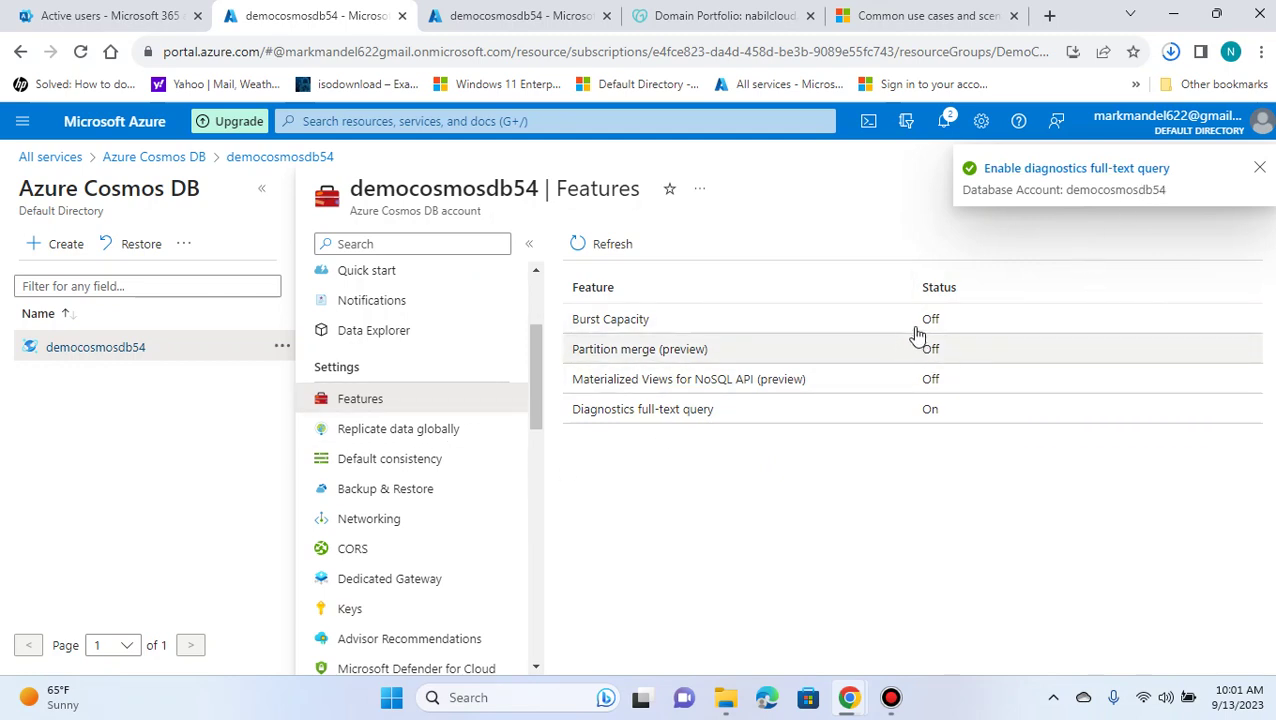
left_click(433, 438)
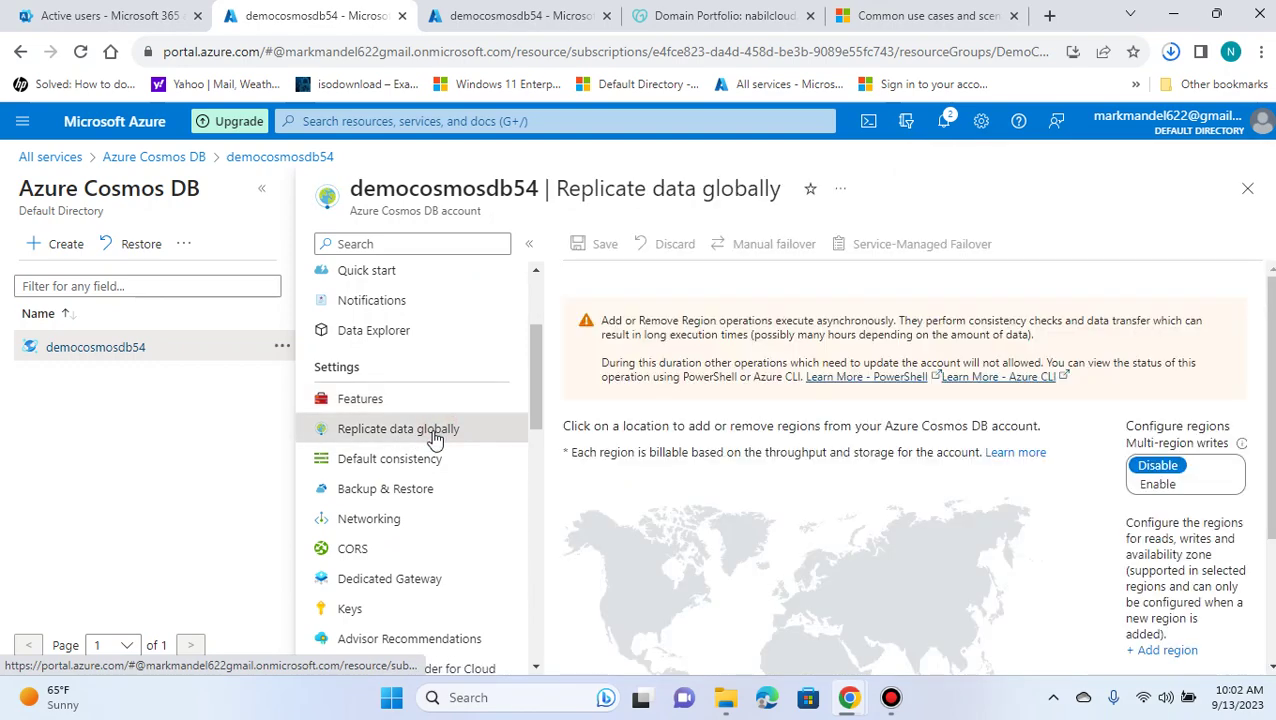
scroll(1245, 315, "down", 2)
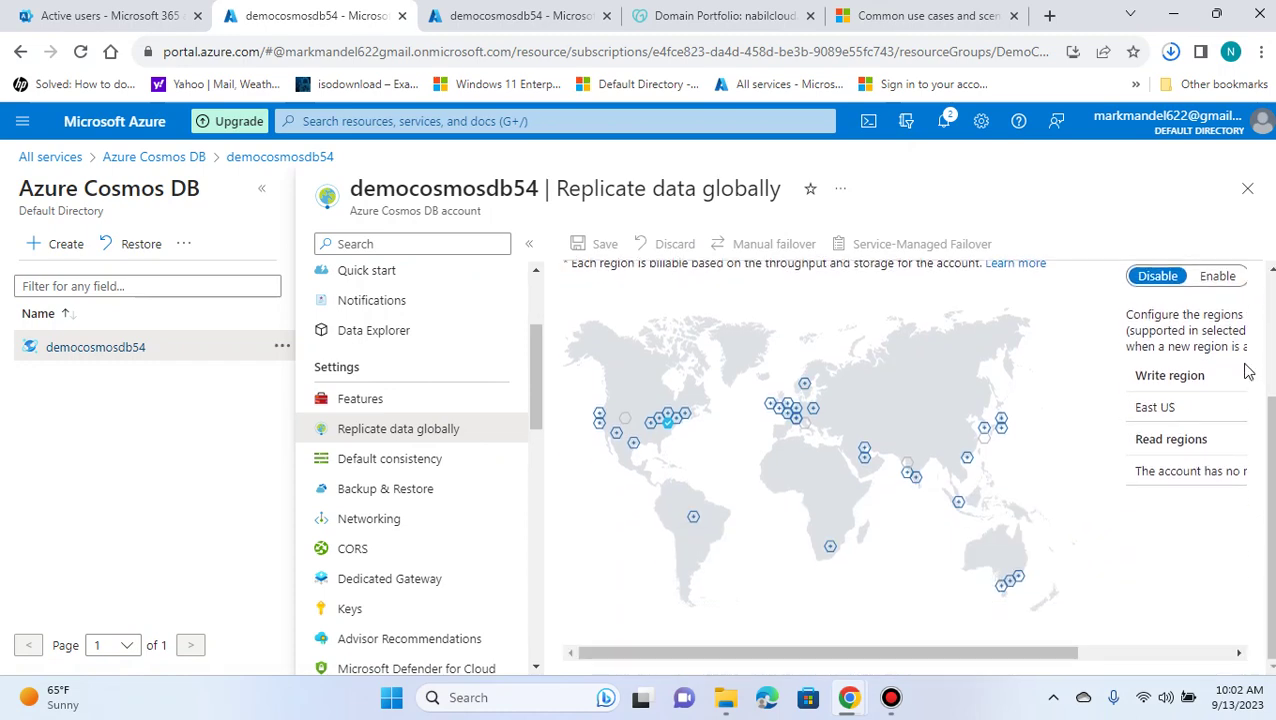
scroll(1245, 372, "up", 2)
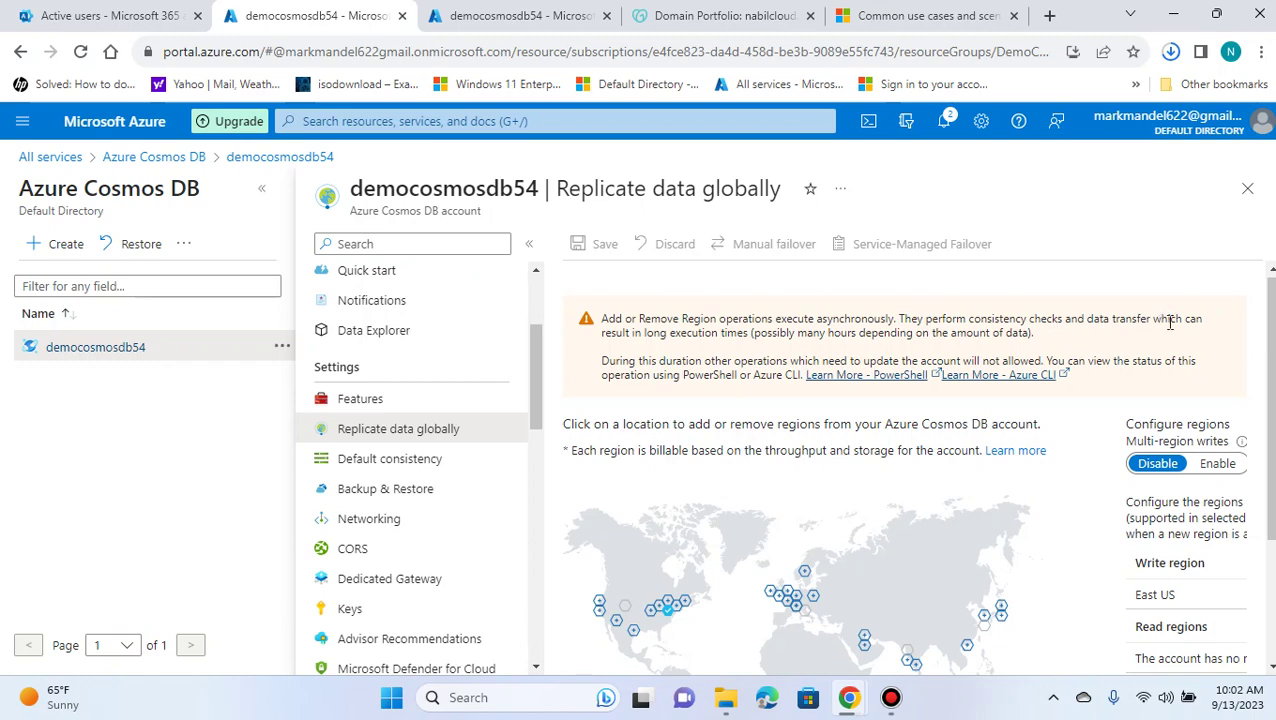
scroll(834, 415, "down", 1)
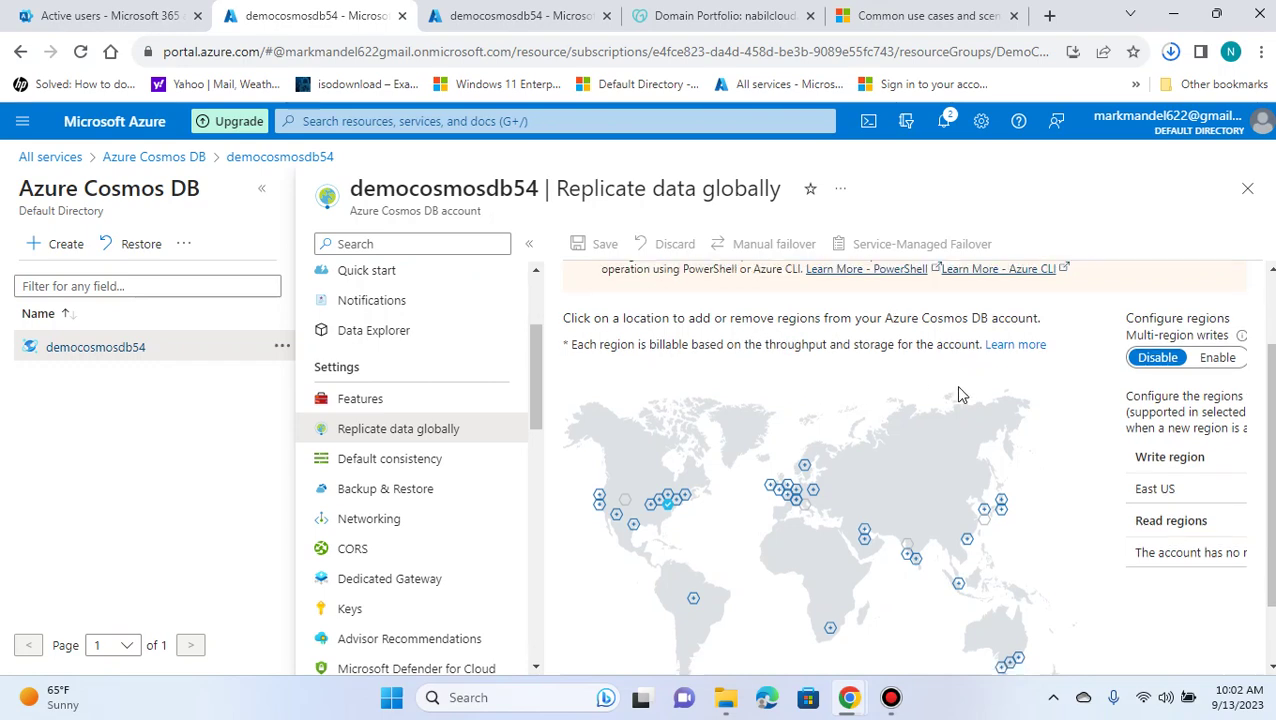
scroll(1100, 525, "down", 1)
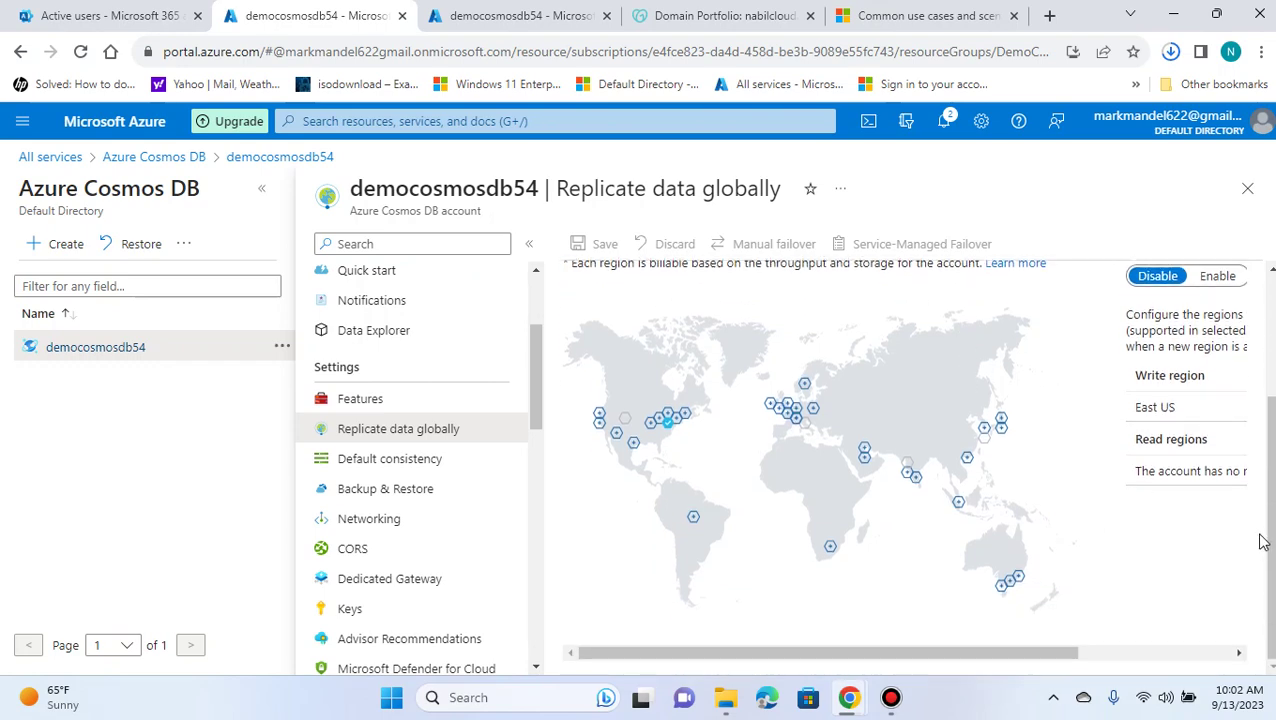
scroll(1262, 540, "up", 2)
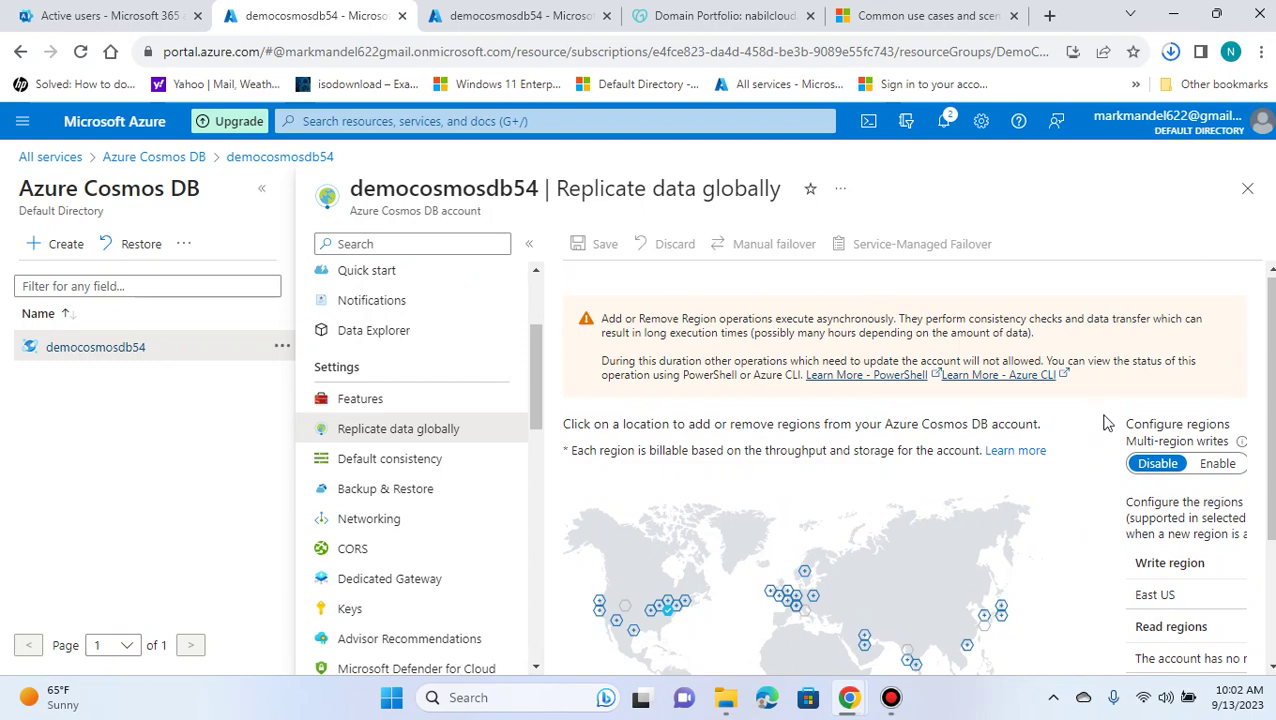
Compare the Session and Consistent Prefix levels in the default consistency settings, returning the selection to Session without saving.
left_click(386, 456)
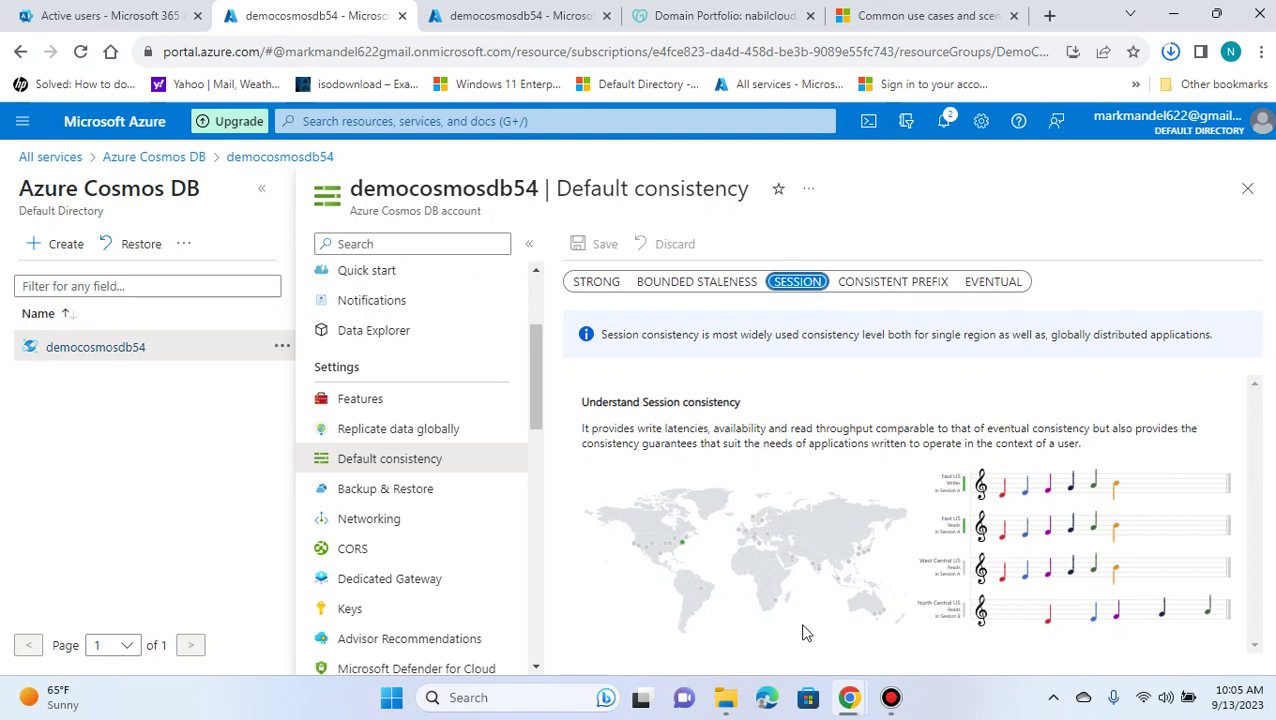
left_click(805, 281)
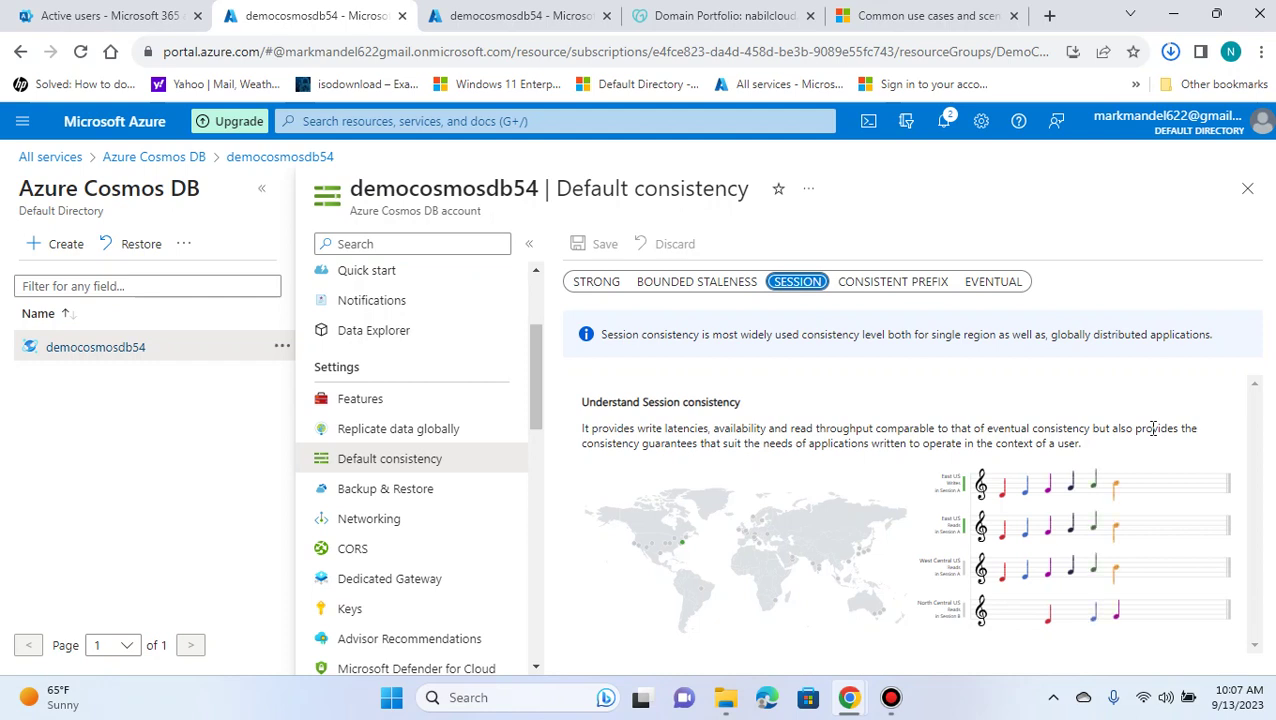
left_click(875, 284)
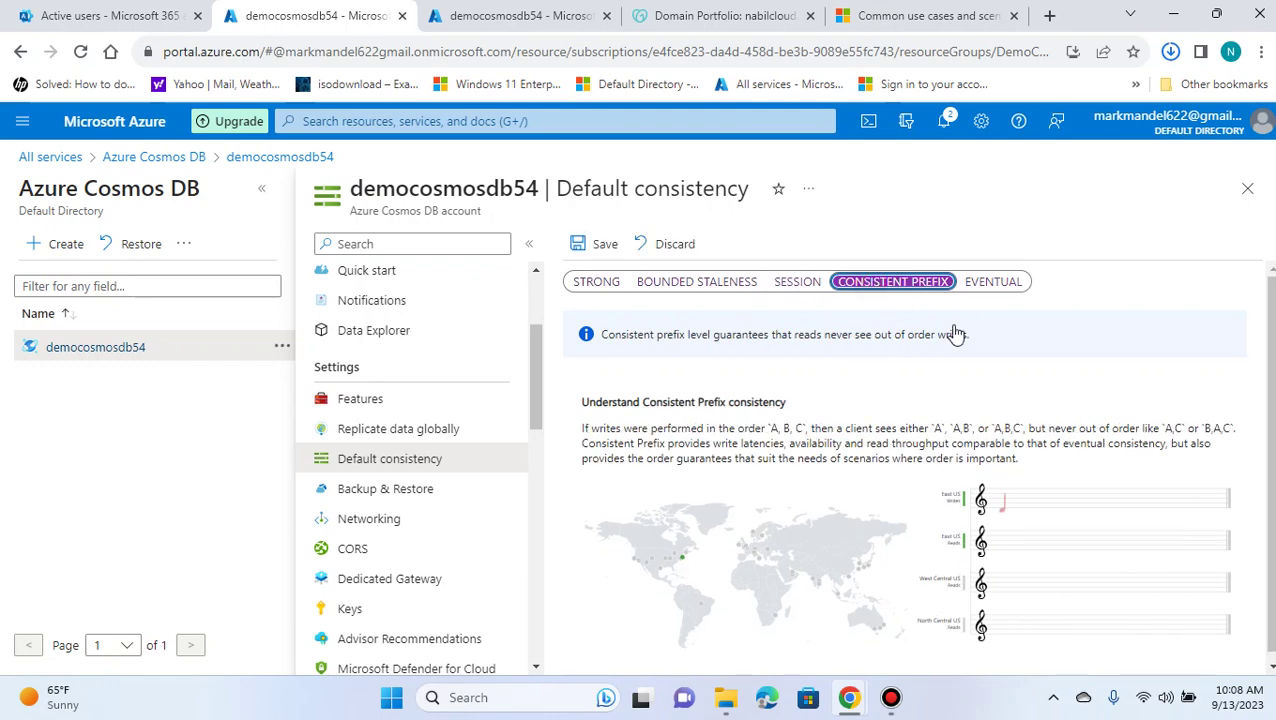
scroll(950, 340, "down", 1)
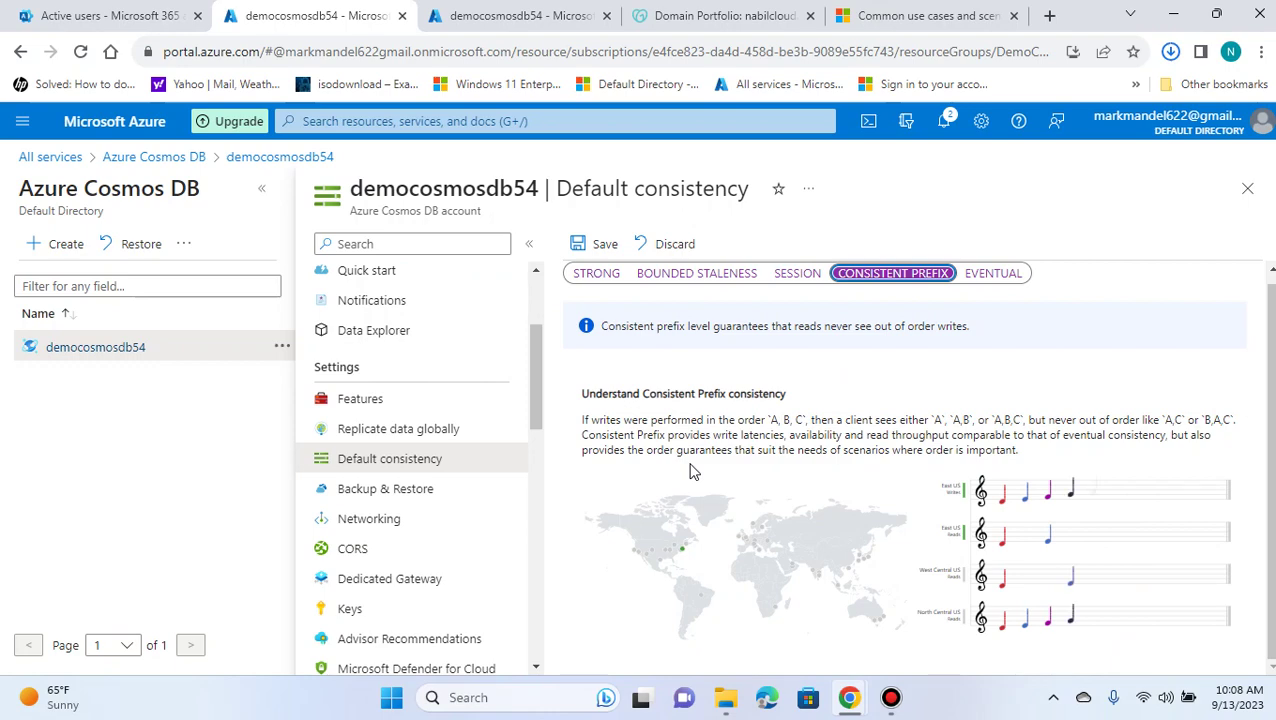
left_click(797, 275)
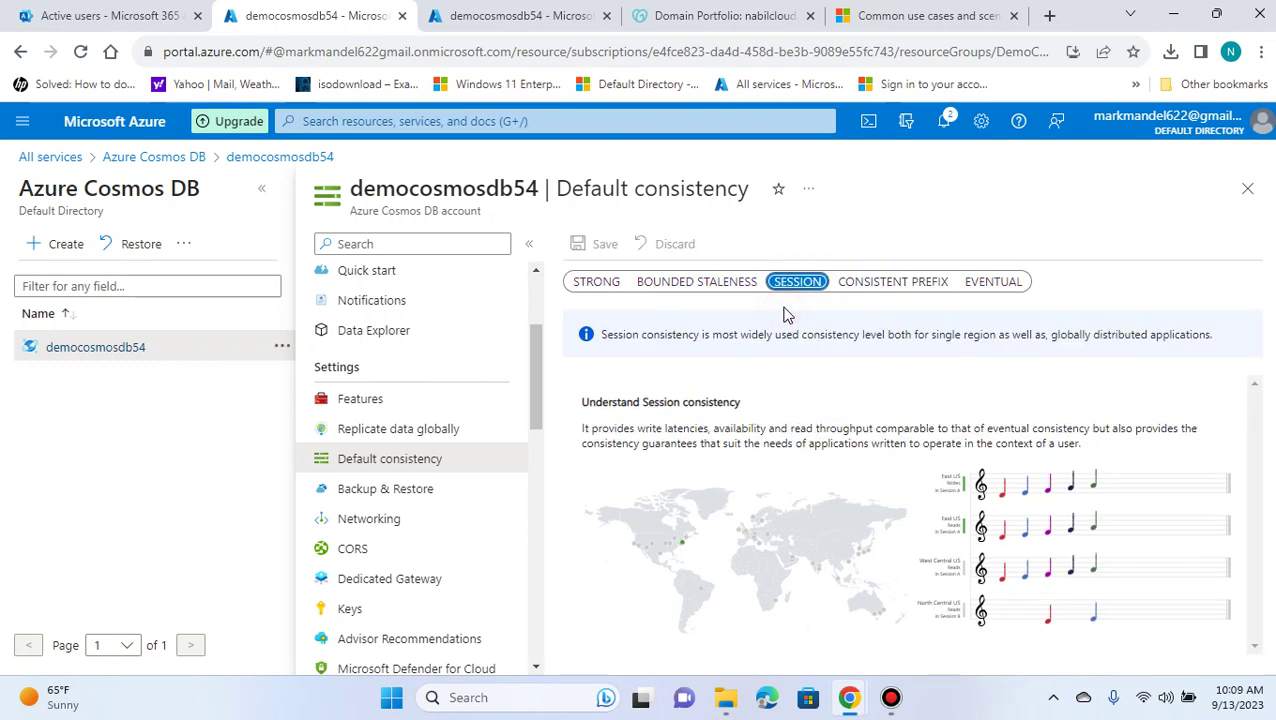
Review the account's Backup & Restore settings: policy mode, backup interval, backup retention, and storage redundancy options.
left_click(369, 492)
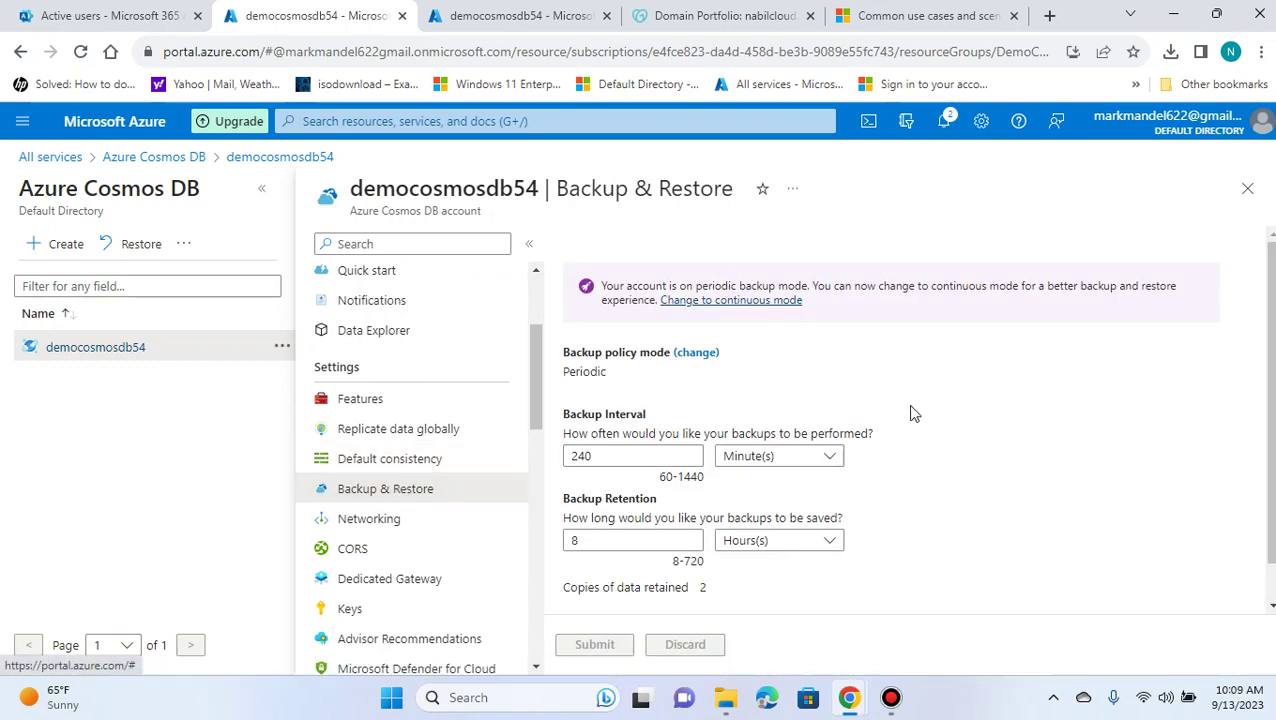
scroll(963, 433, "down", 3)
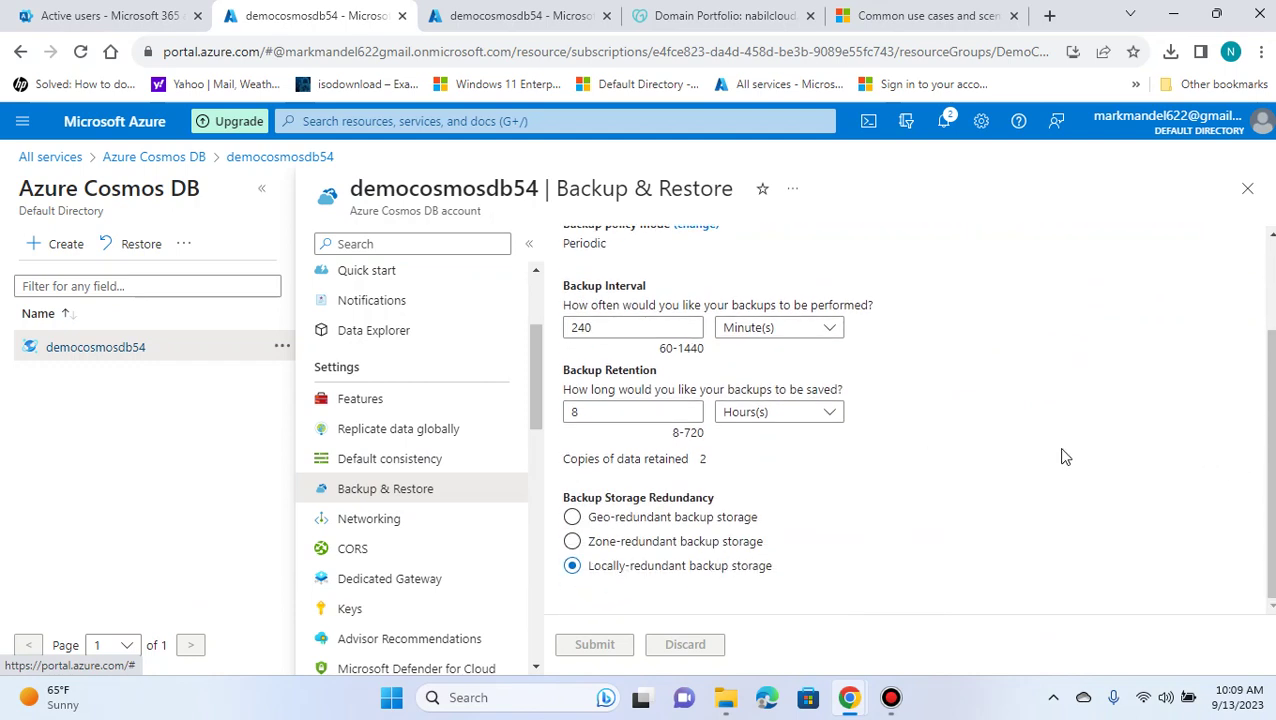
scroll(938, 555, "up", 1)
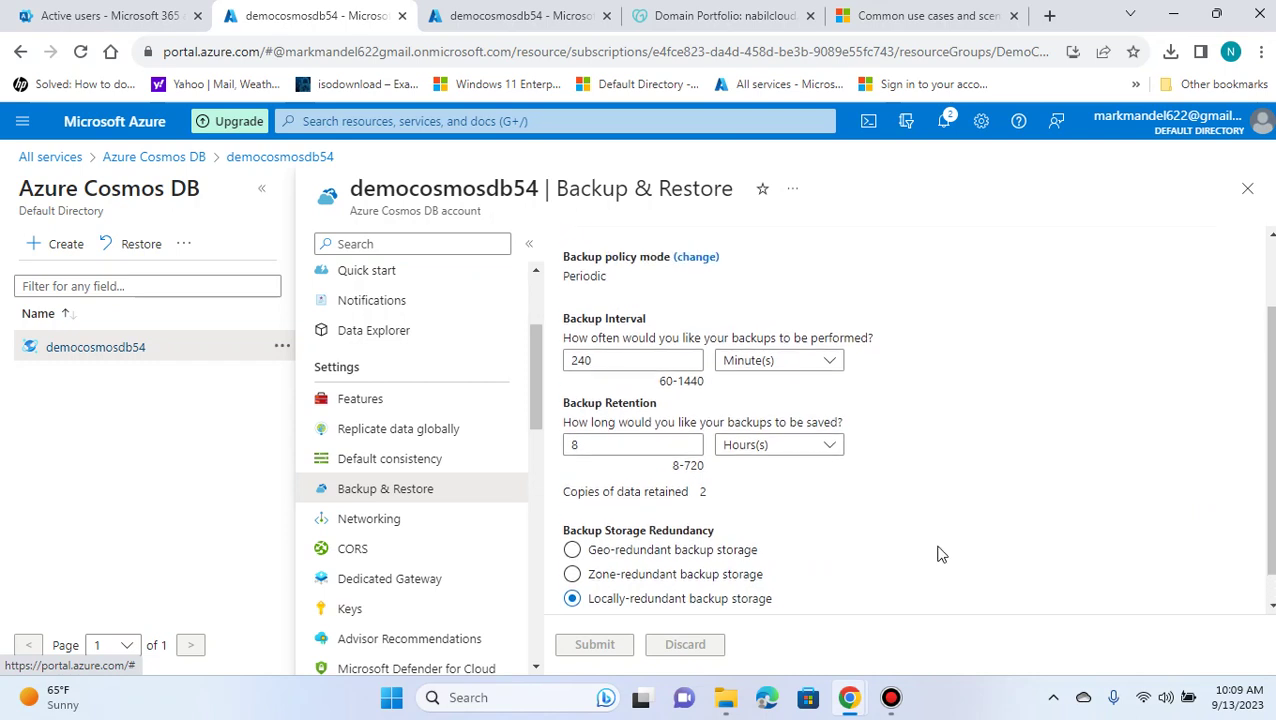
scroll(938, 555, "up", 2)
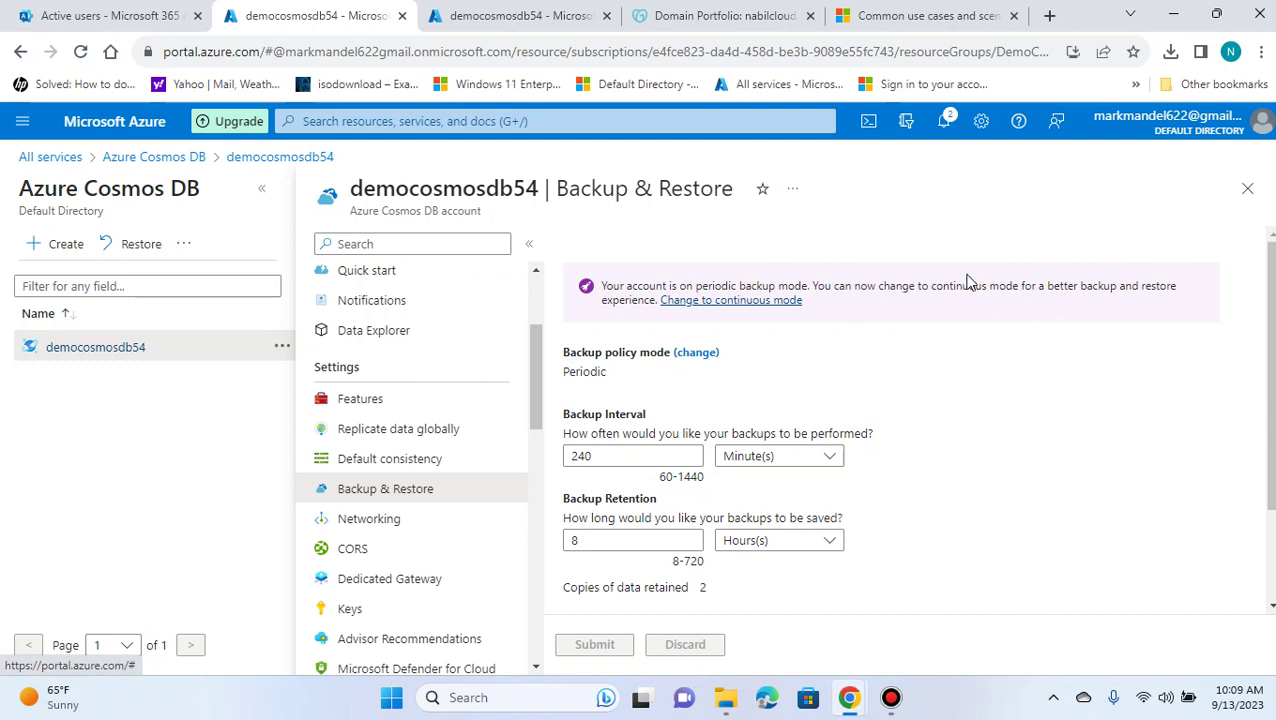
scroll(990, 290, "down", 2)
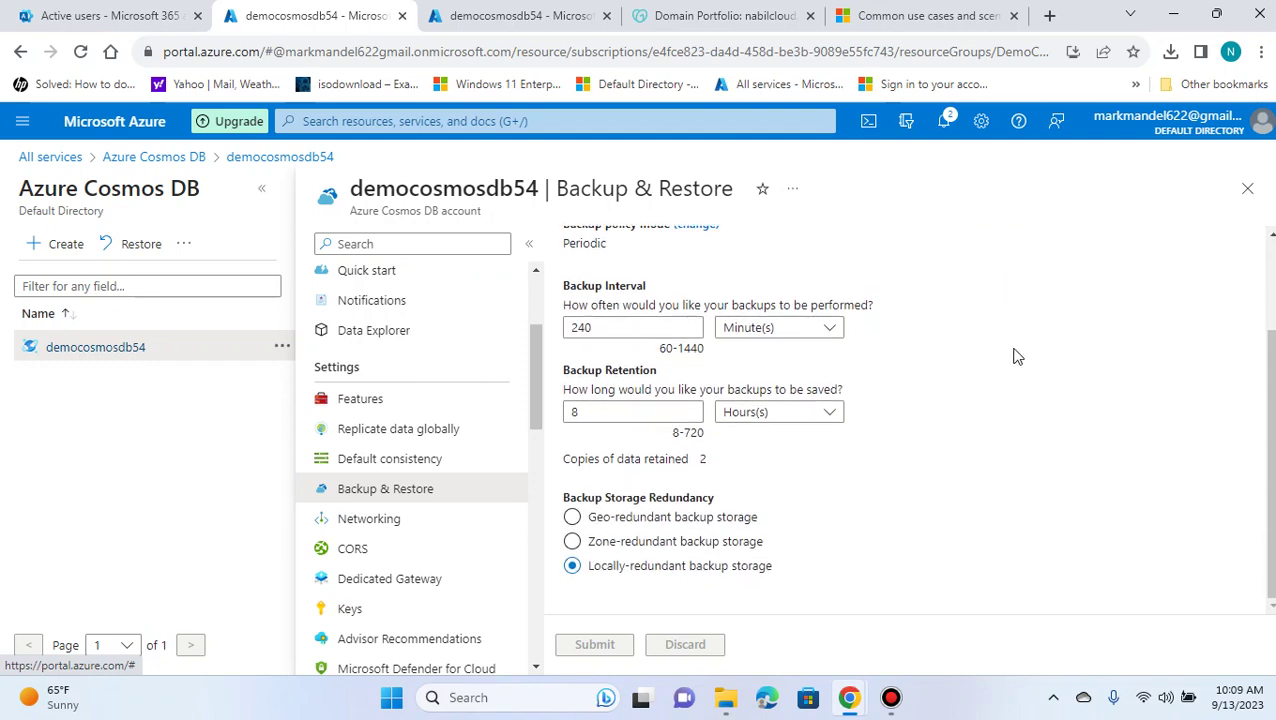
Review the account's public network access, CORS allowed origins, and Dedicated Gateway provisioning settings.
scroll(968, 427, "up", 2)
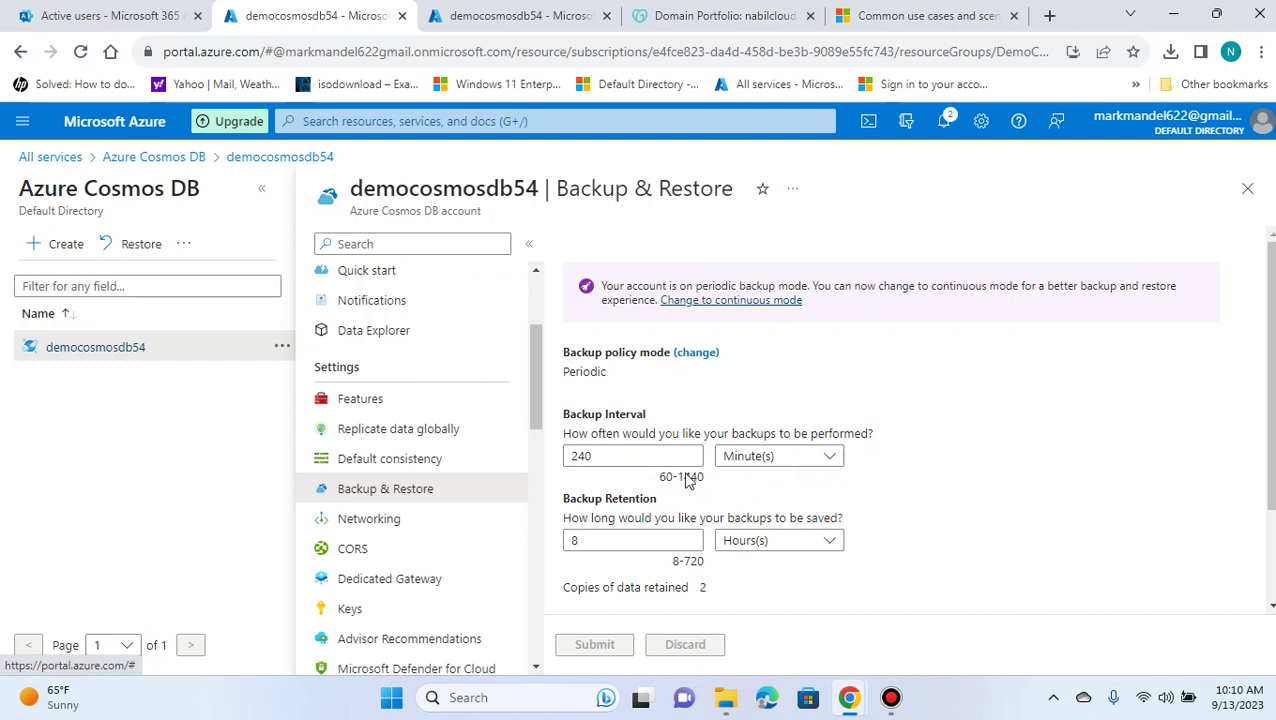
left_click(381, 524)
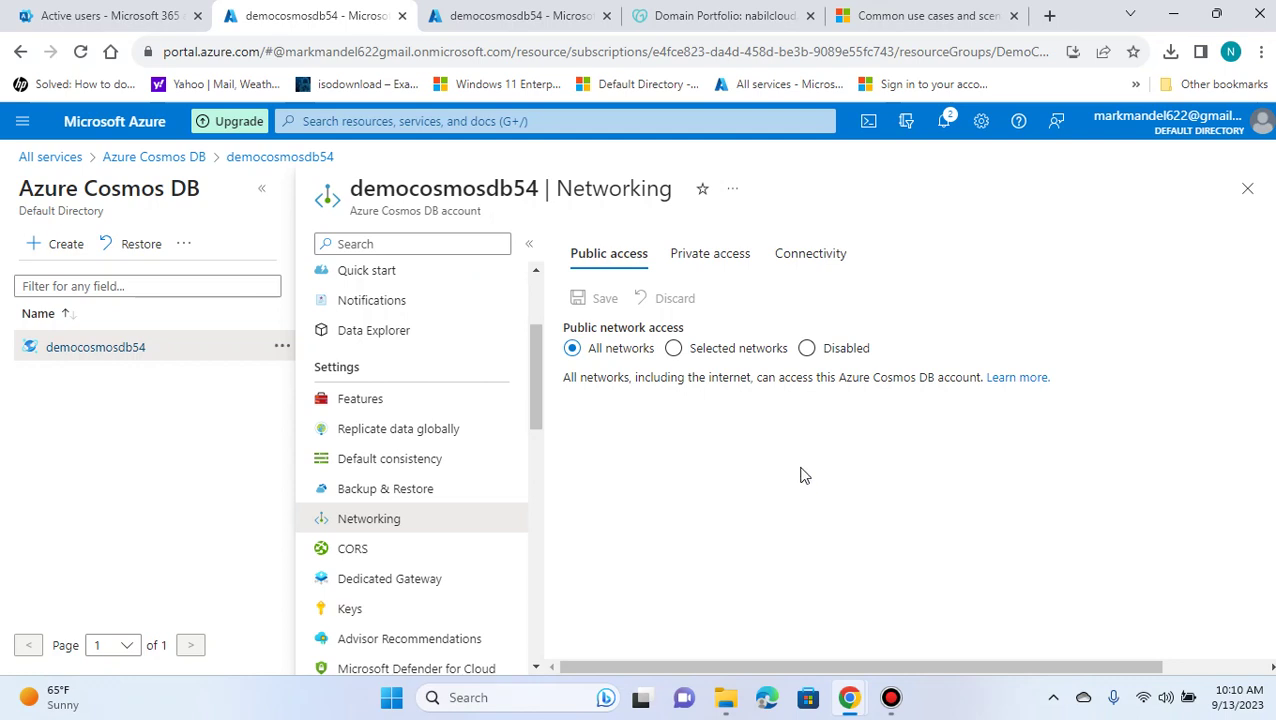
left_click(322, 551)
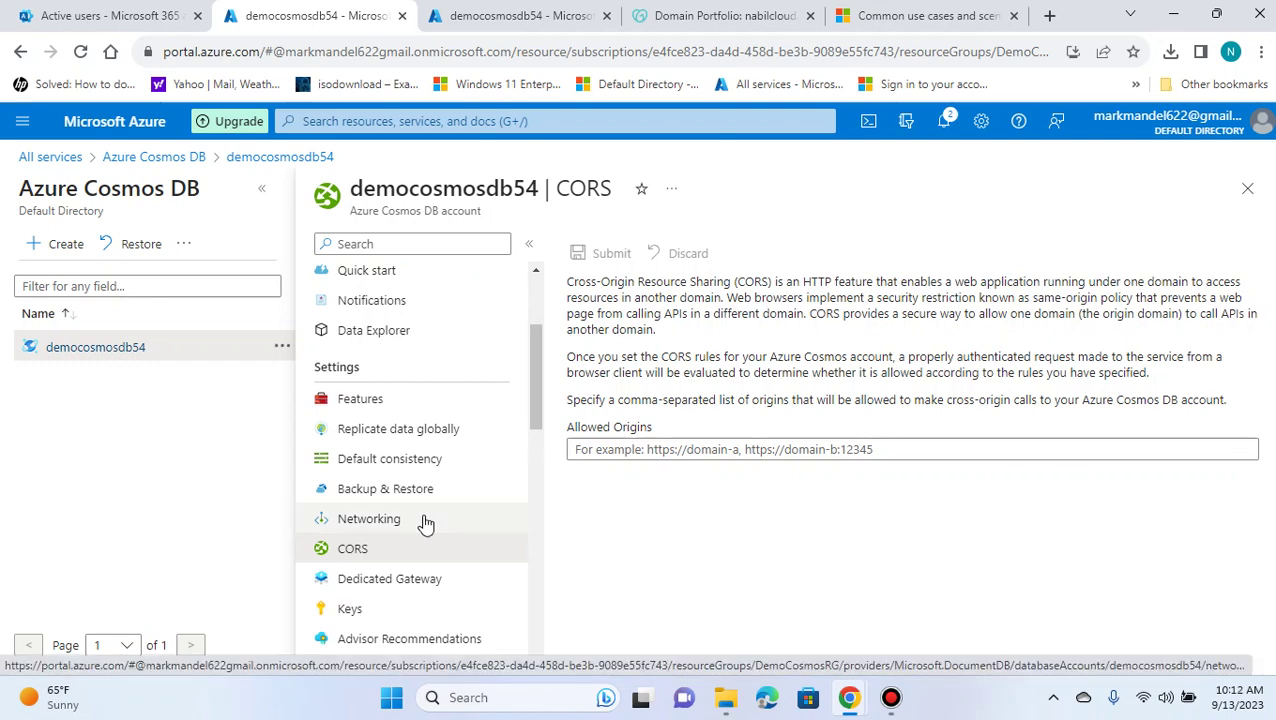
left_click(418, 586)
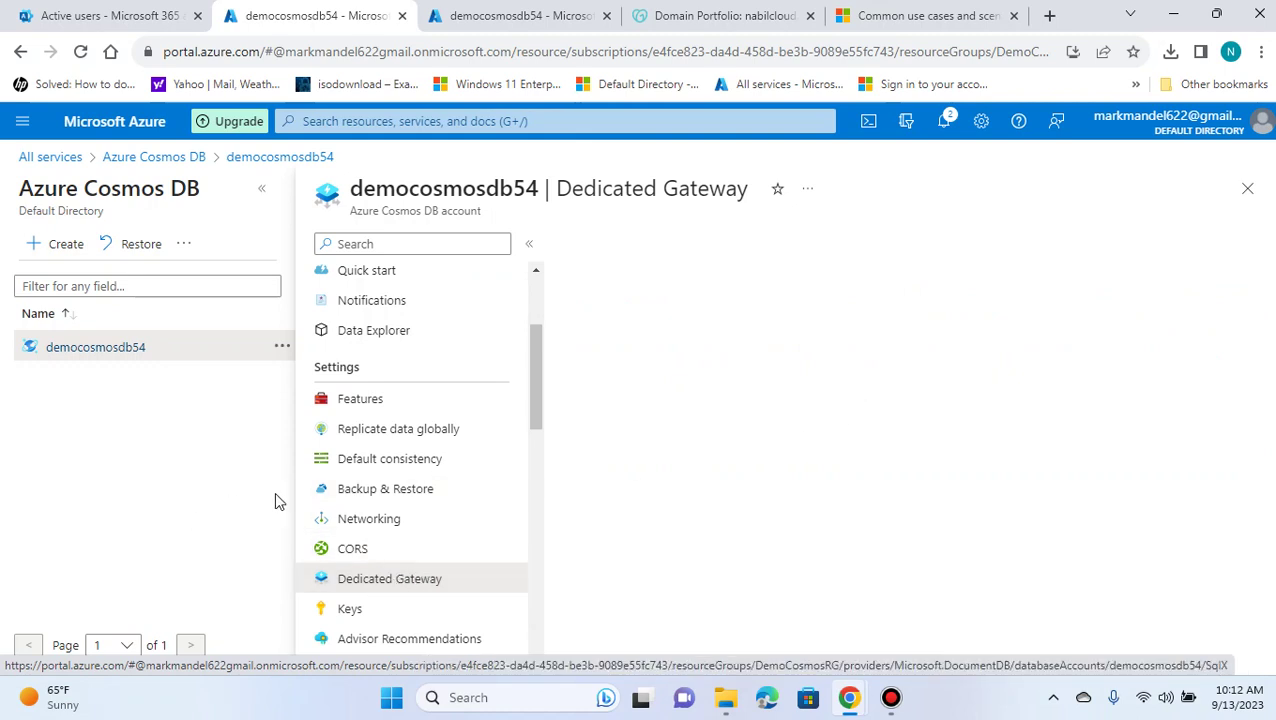
View the account's read-write keys and connection strings page, keeping the values hidden, and check its Advisor Recommendations.
scroll(400, 498, "down", 1)
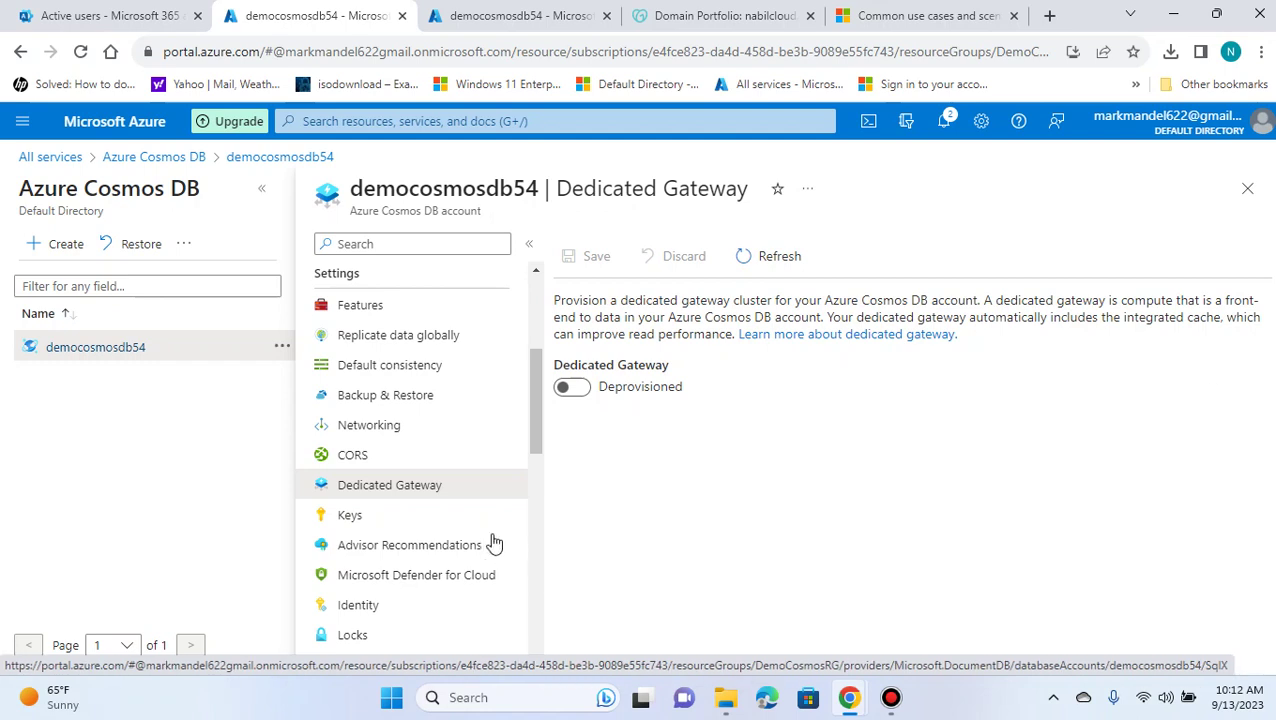
left_click(410, 523)
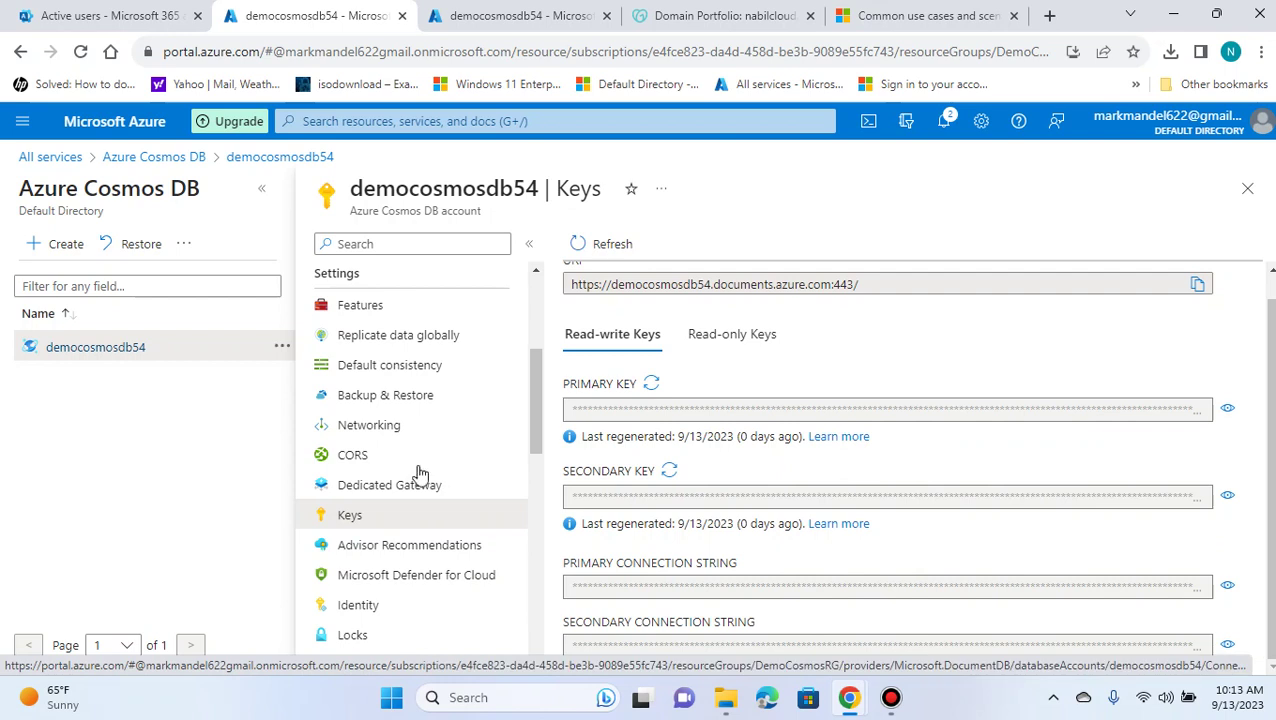
scroll(415, 474, "down", 1)
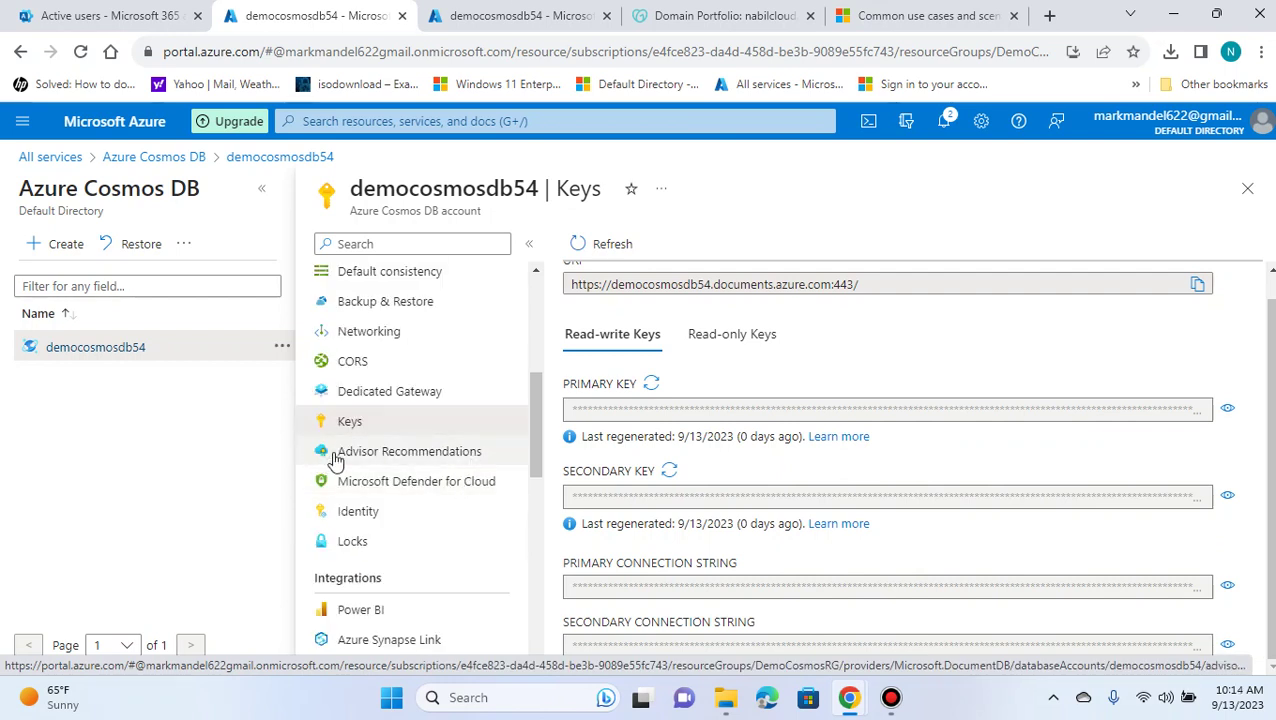
left_click(415, 455)
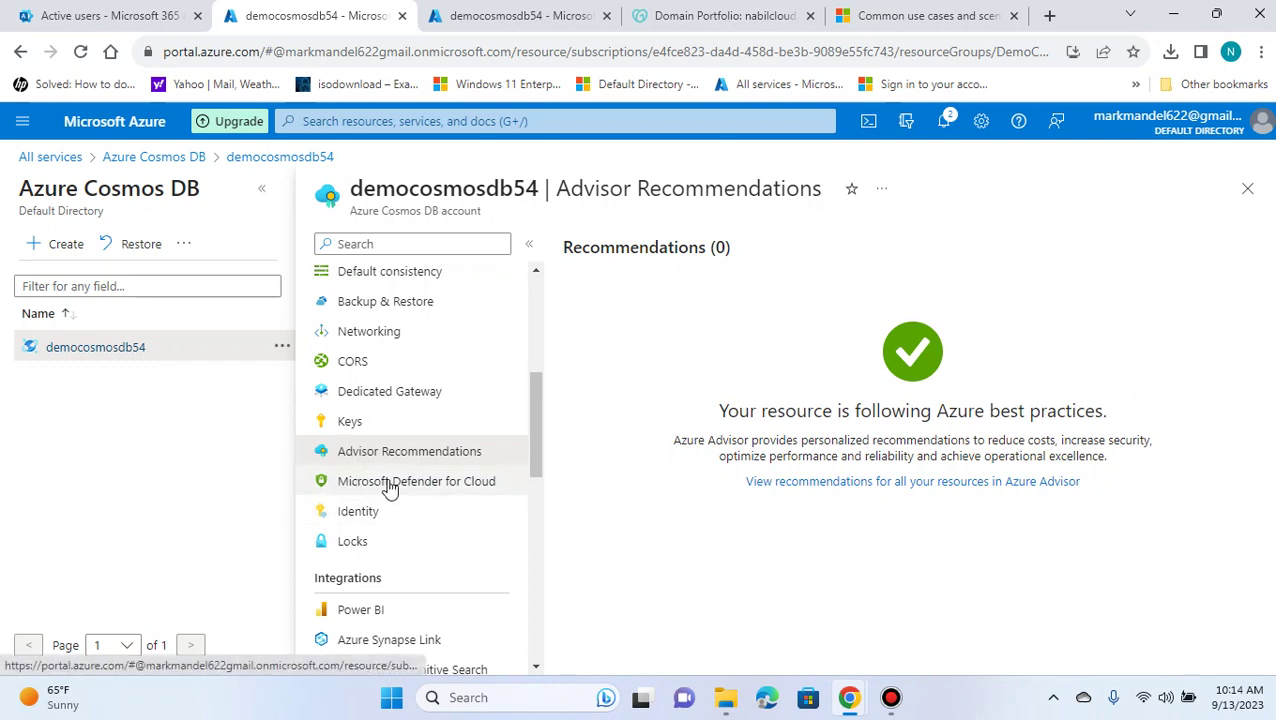
Examine the Microsoft Defender for Azure Cosmos DB page, including its protection description, pricing terms, and security recommendations.
left_click(464, 487)
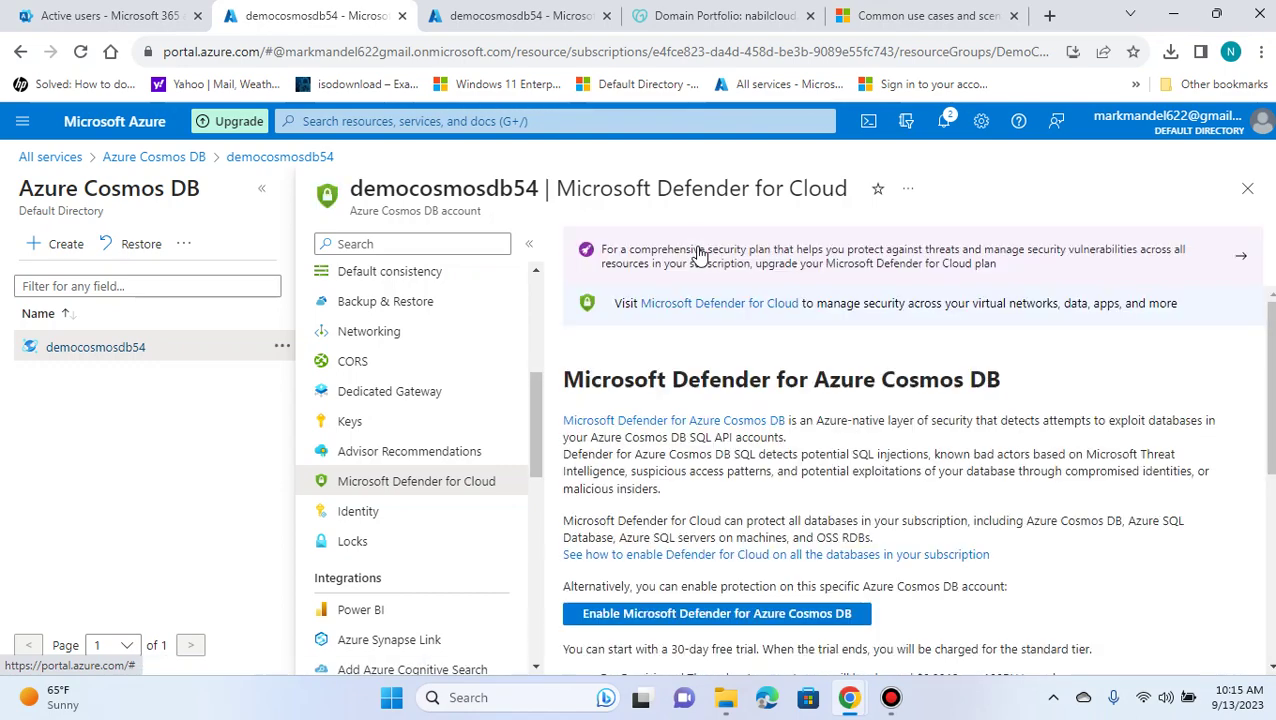
scroll(903, 343, "down", 2)
scroll(1150, 375, "up", 2)
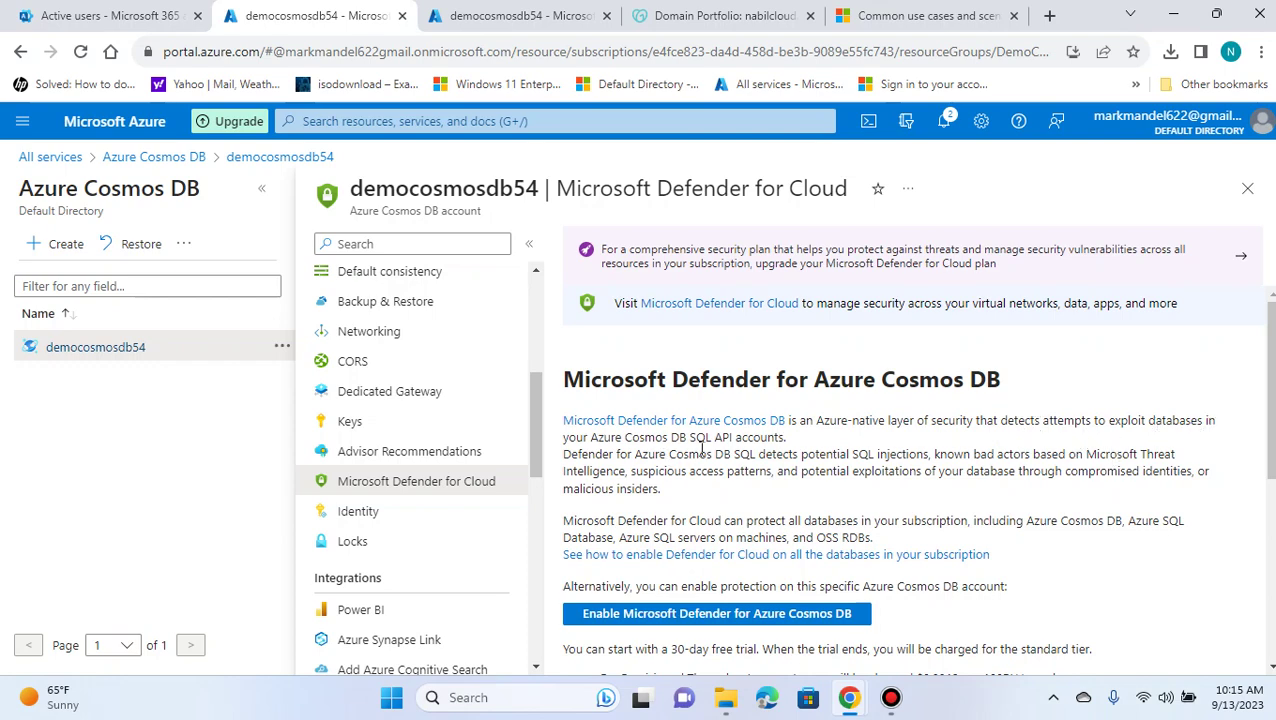
scroll(933, 450, "down", 2)
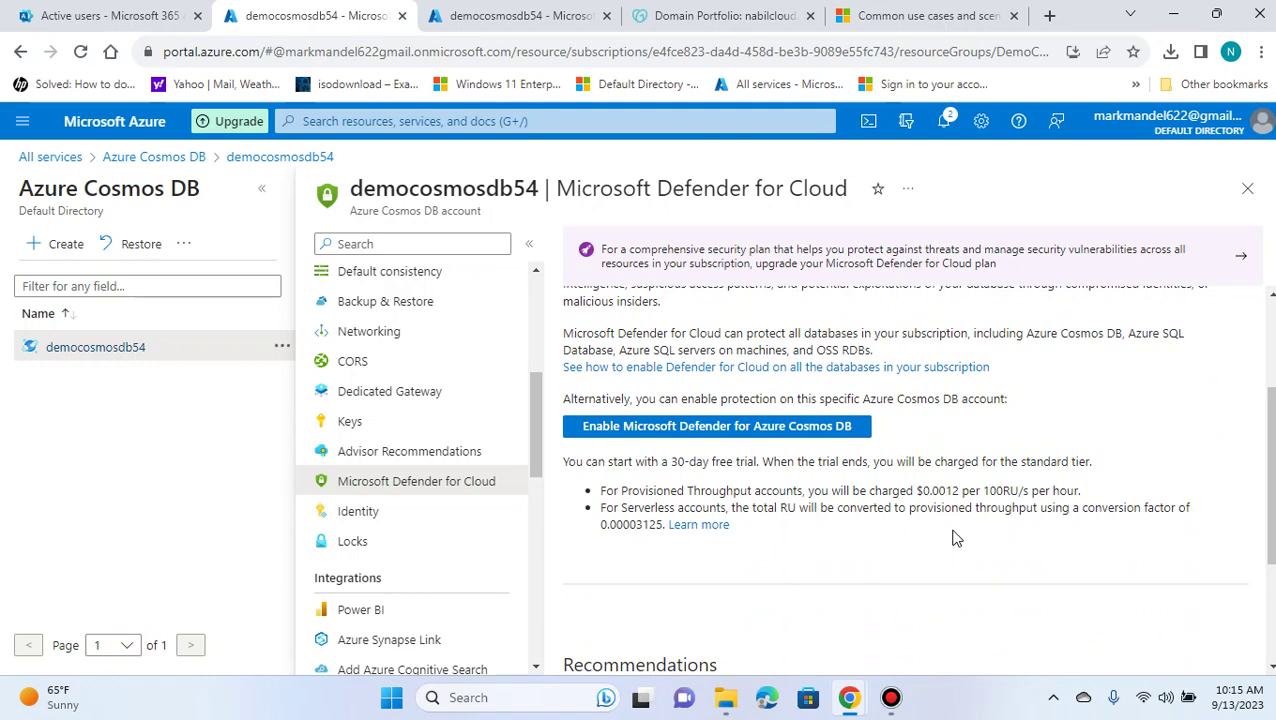
scroll(960, 530, "down", 2)
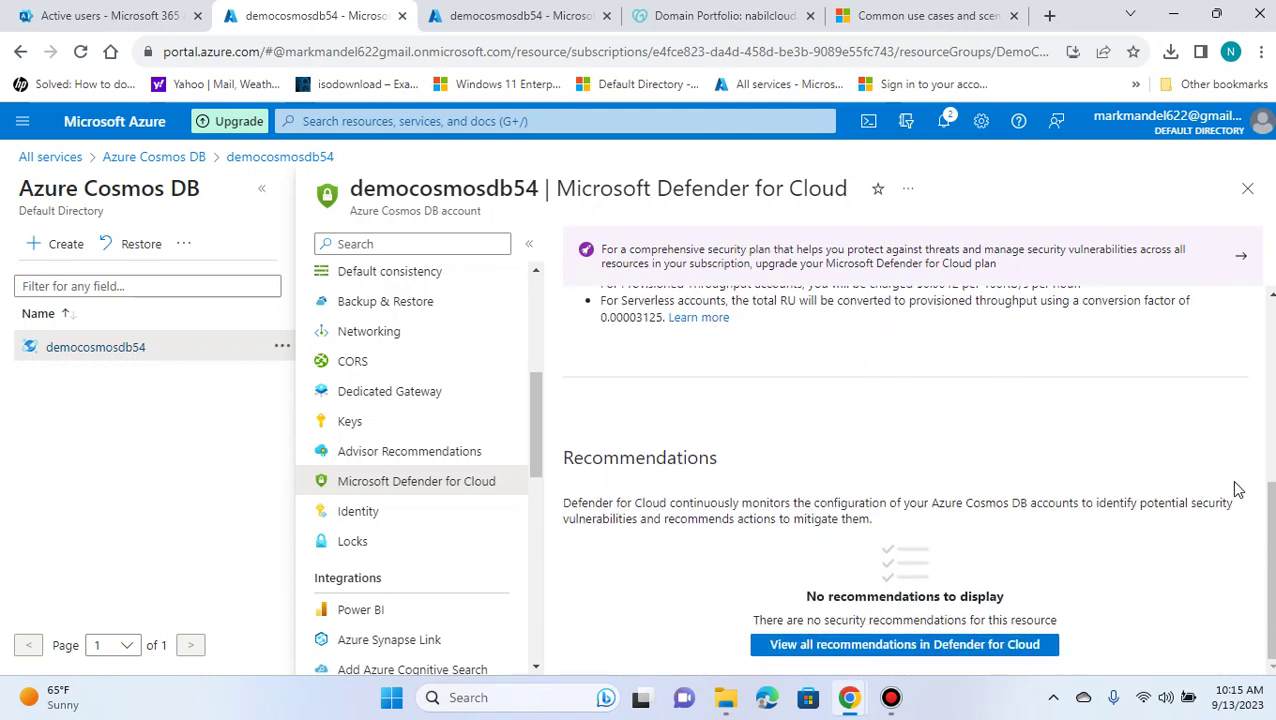
scroll(1232, 487, "up", 3)
scroll(1230, 484, "down", 3)
scroll(1203, 450, "up", 1)
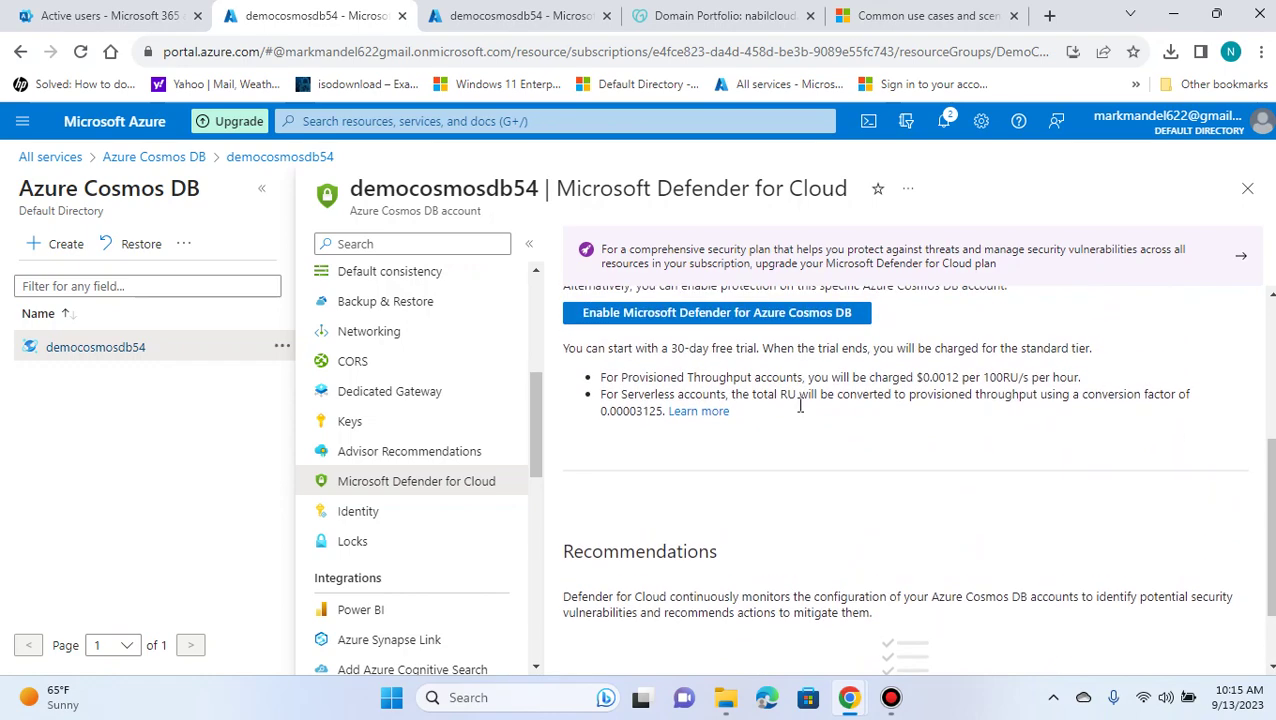
Check the account's system-assigned managed identity setting and its resource locks.
left_click(368, 515)
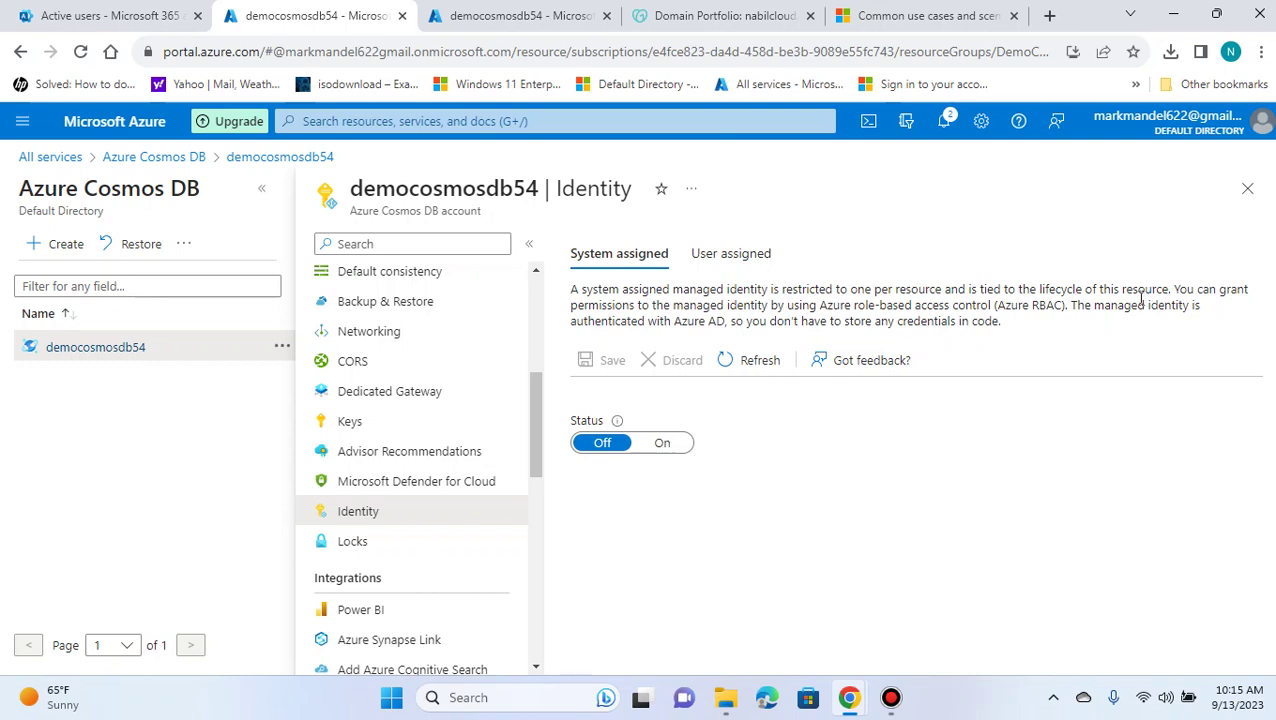
left_click(394, 543)
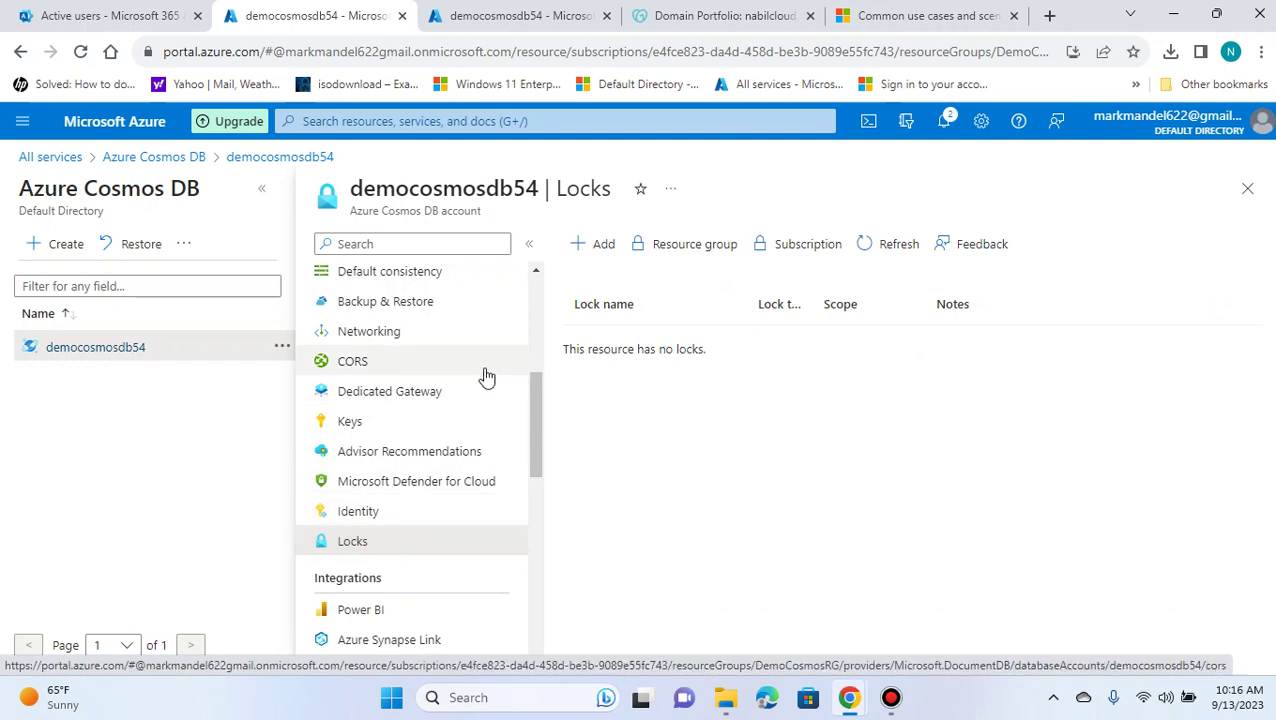
scroll(519, 432, "down", 1)
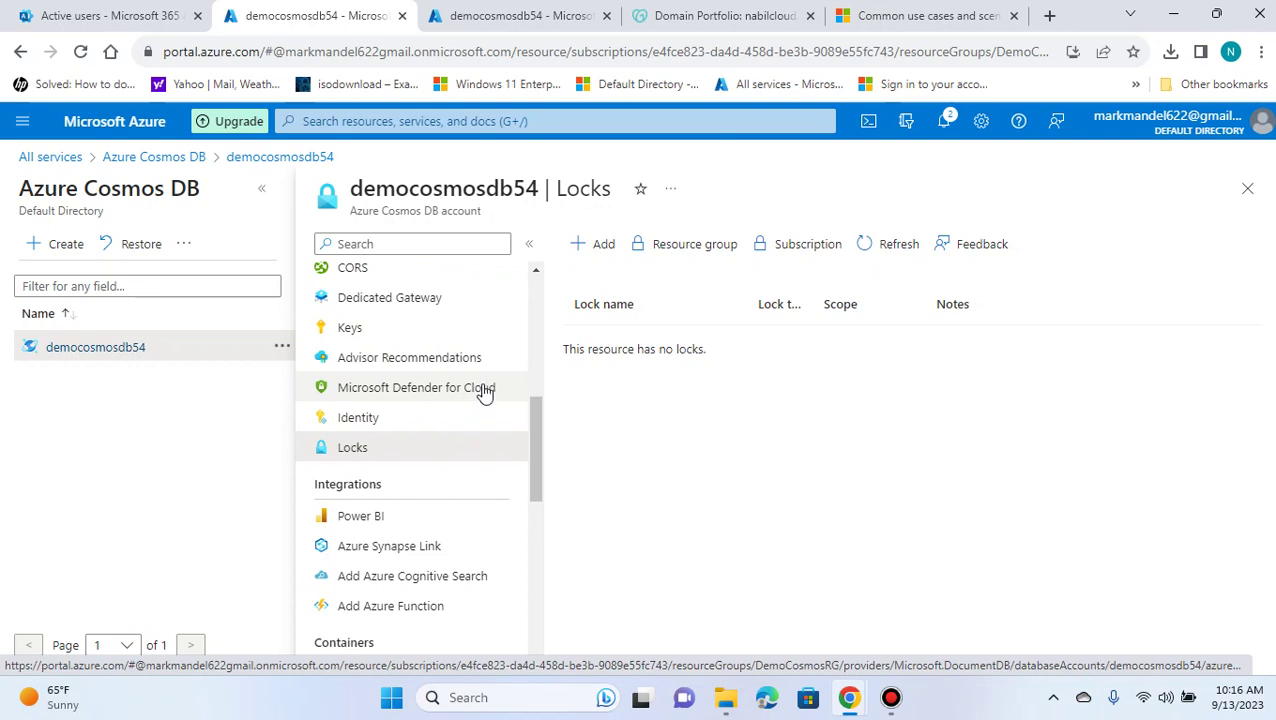
scroll(484, 393, "down", 1)
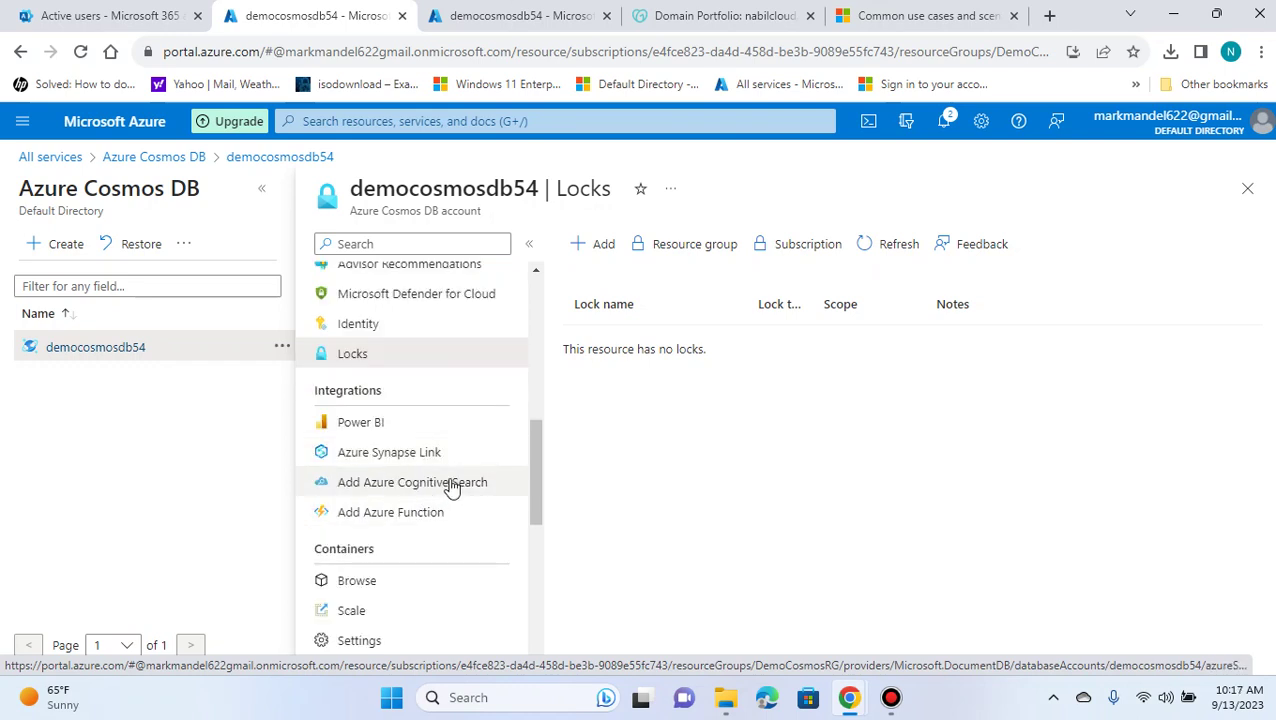
Review the account's Azure Cognitive Search integration and the Add Azure Function form for the ToDoList container.
left_click(457, 490)
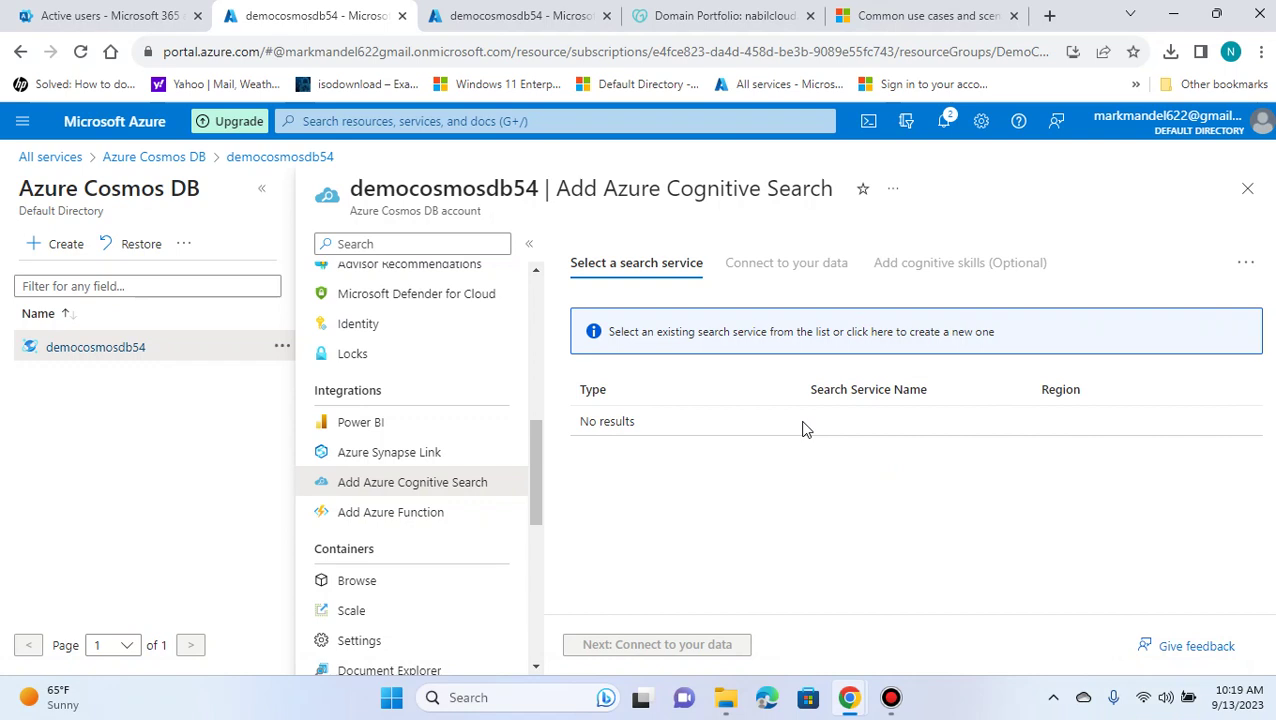
left_click(412, 521)
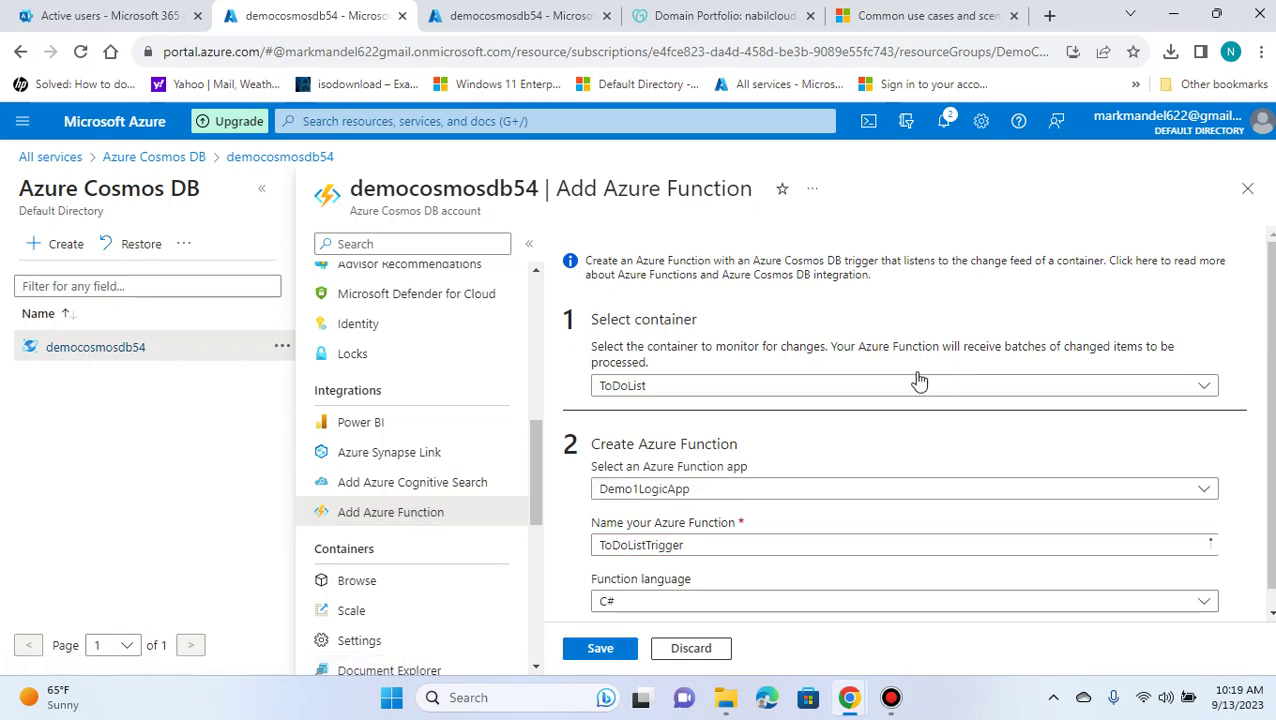
scroll(1000, 295, "down", 1)
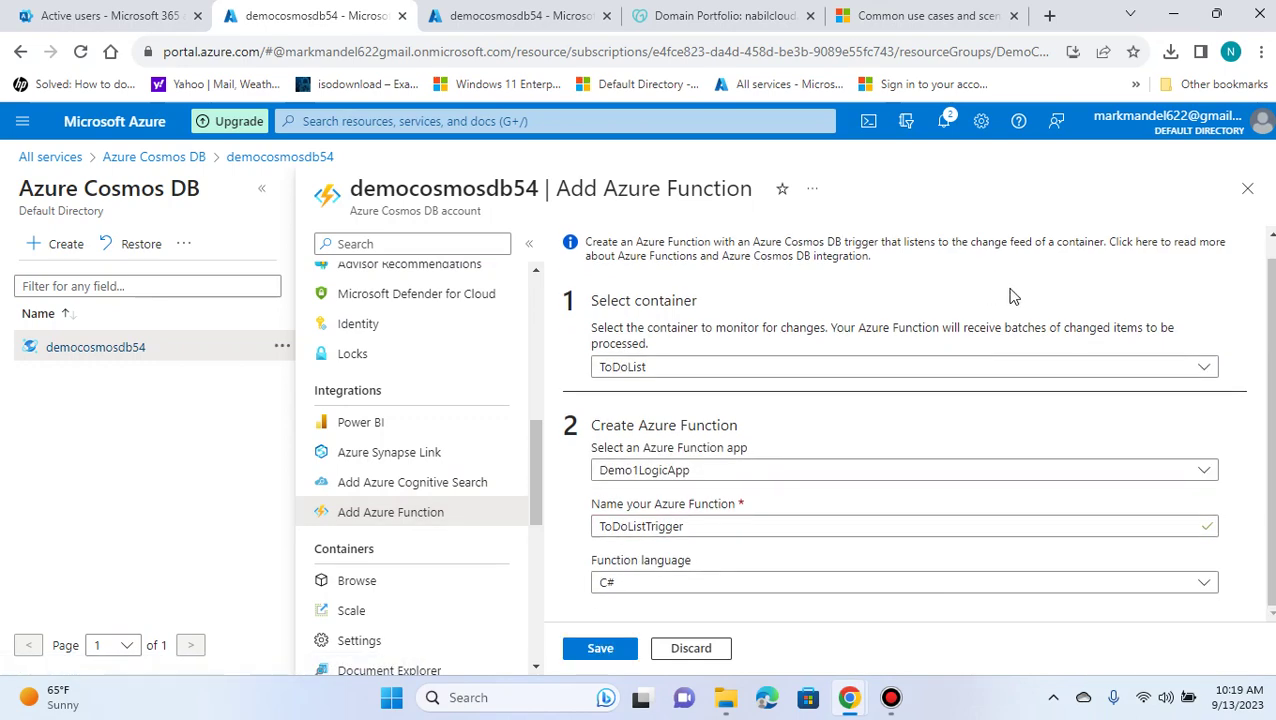
scroll(1009, 295, "up", 1)
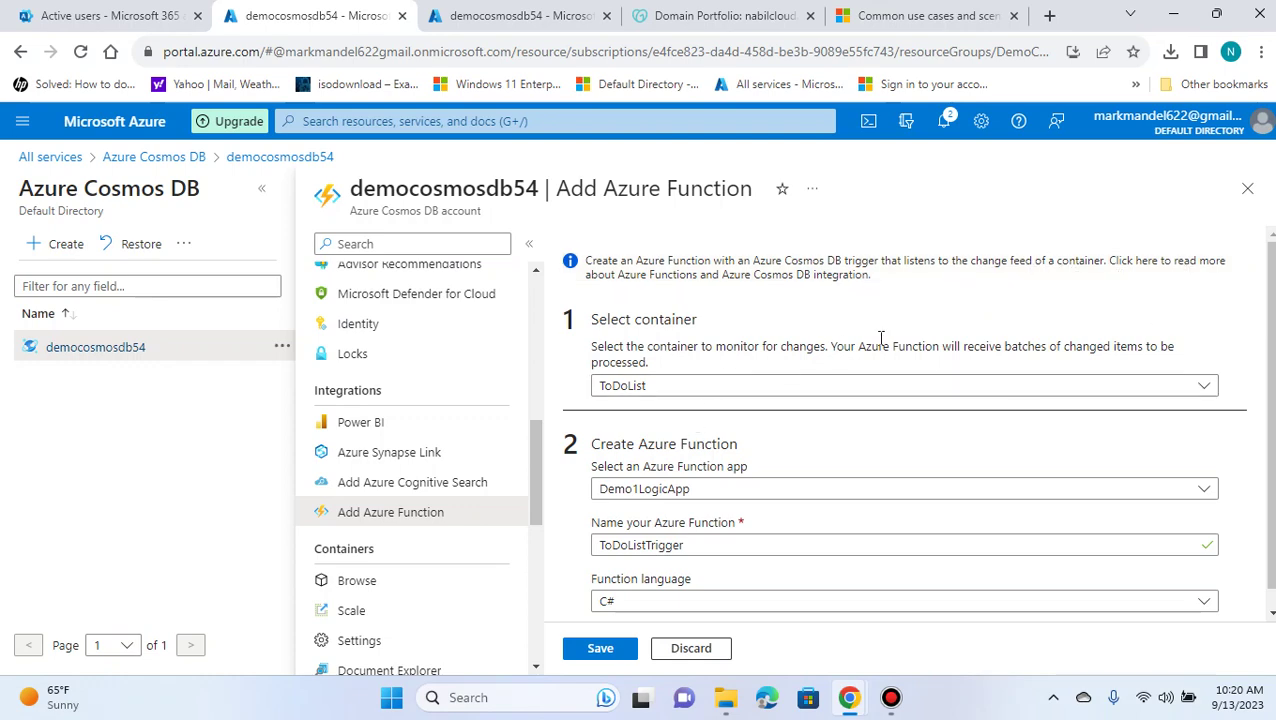
scroll(1229, 376, "down", 1)
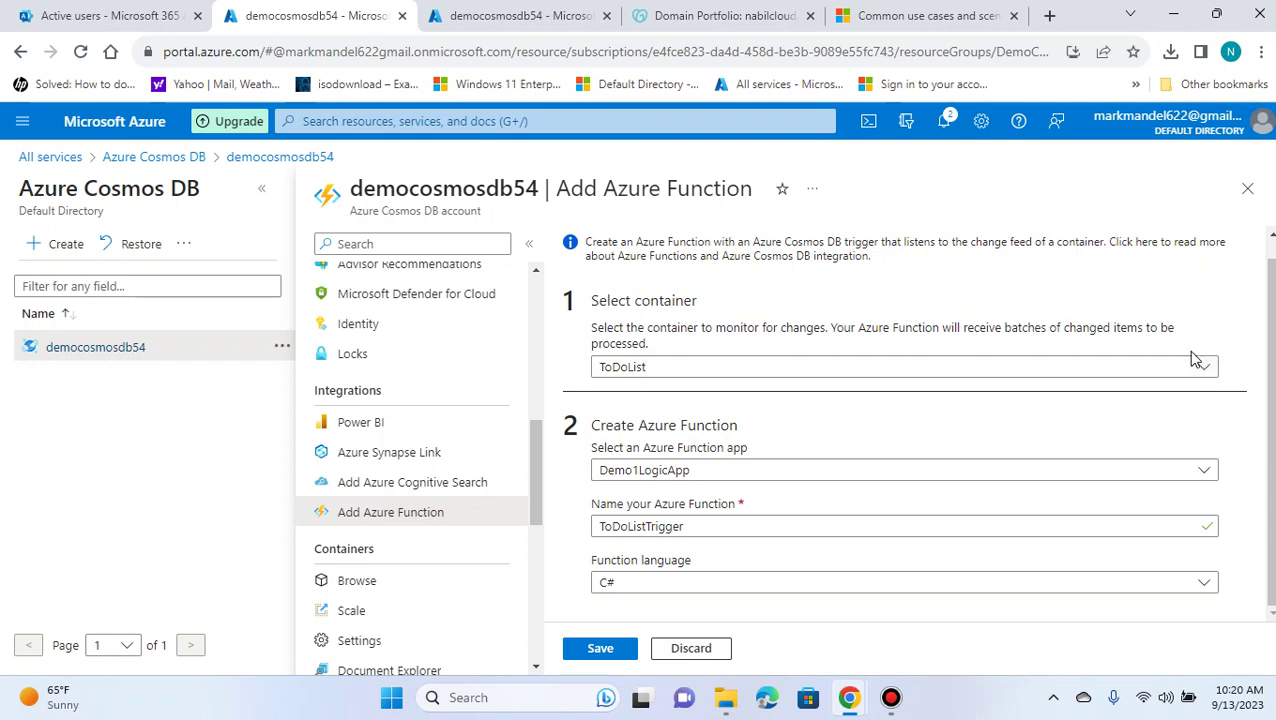
Look through the containers an Azure Function can monitor, keeping ToDoList selected, and close the stray Cosmos DB serverless browser tab.
left_click(1199, 368)
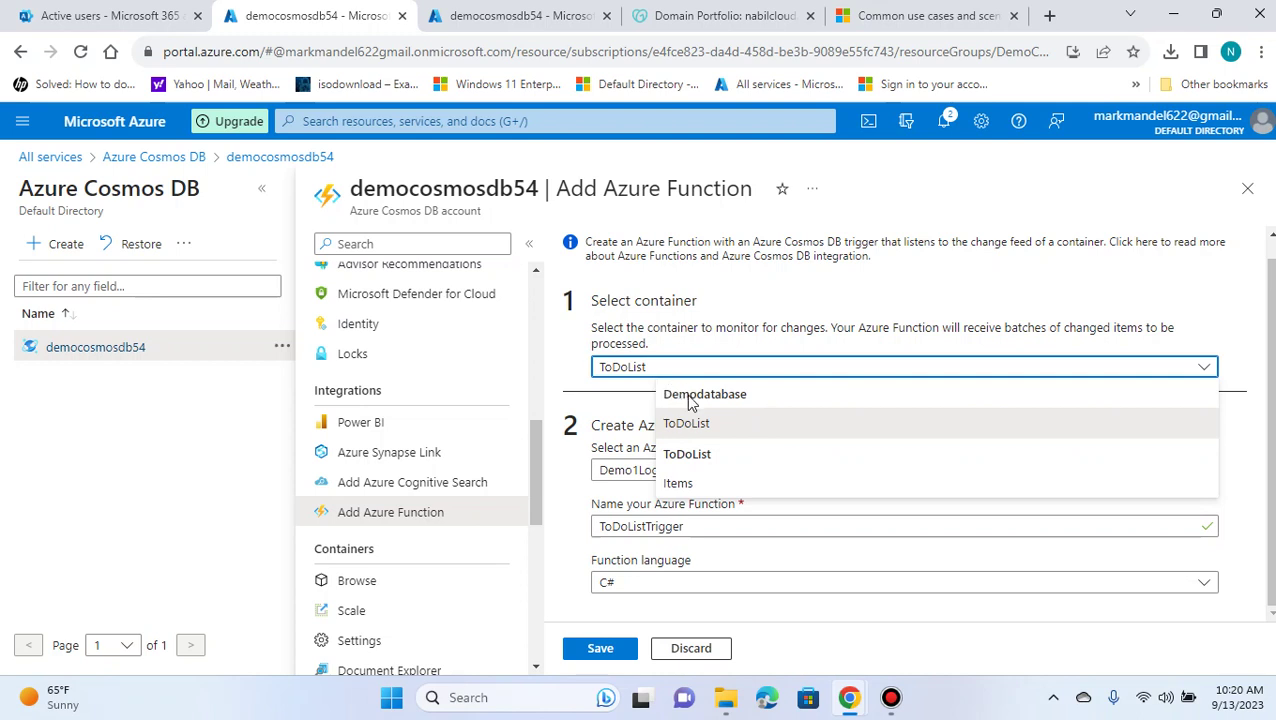
left_click(1024, 268)
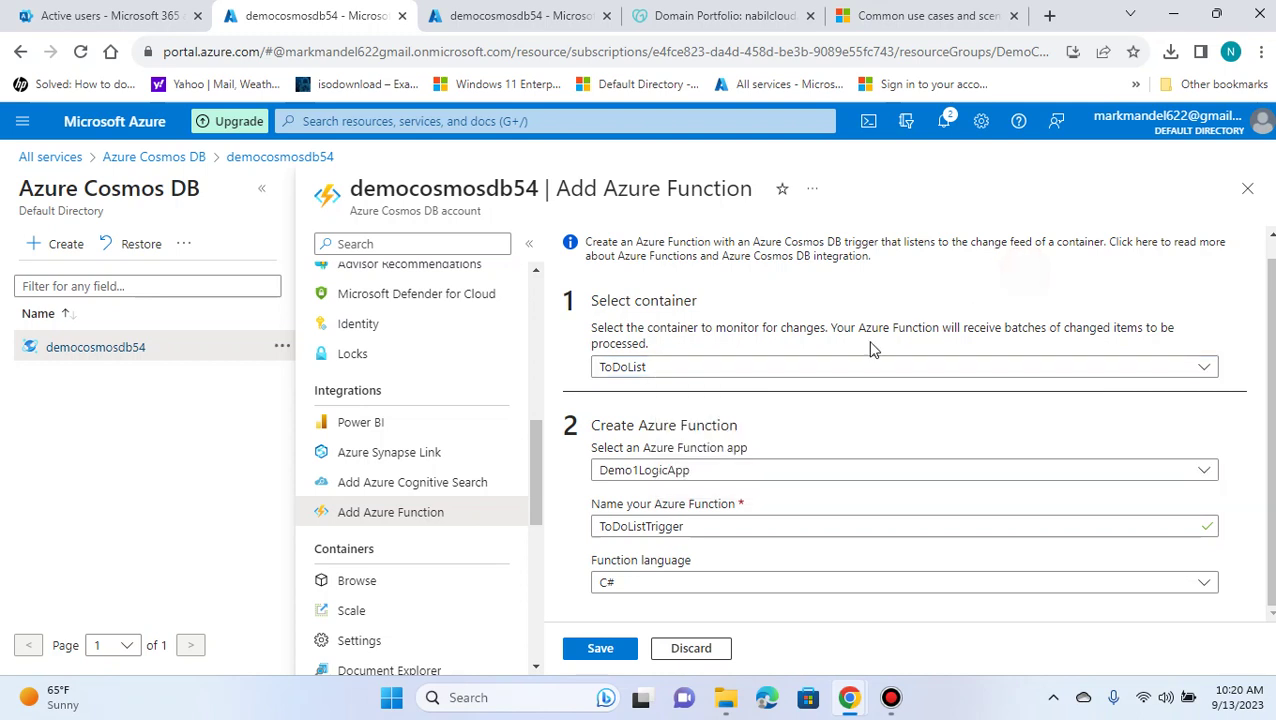
left_click(809, 350)
left_click(810, 366)
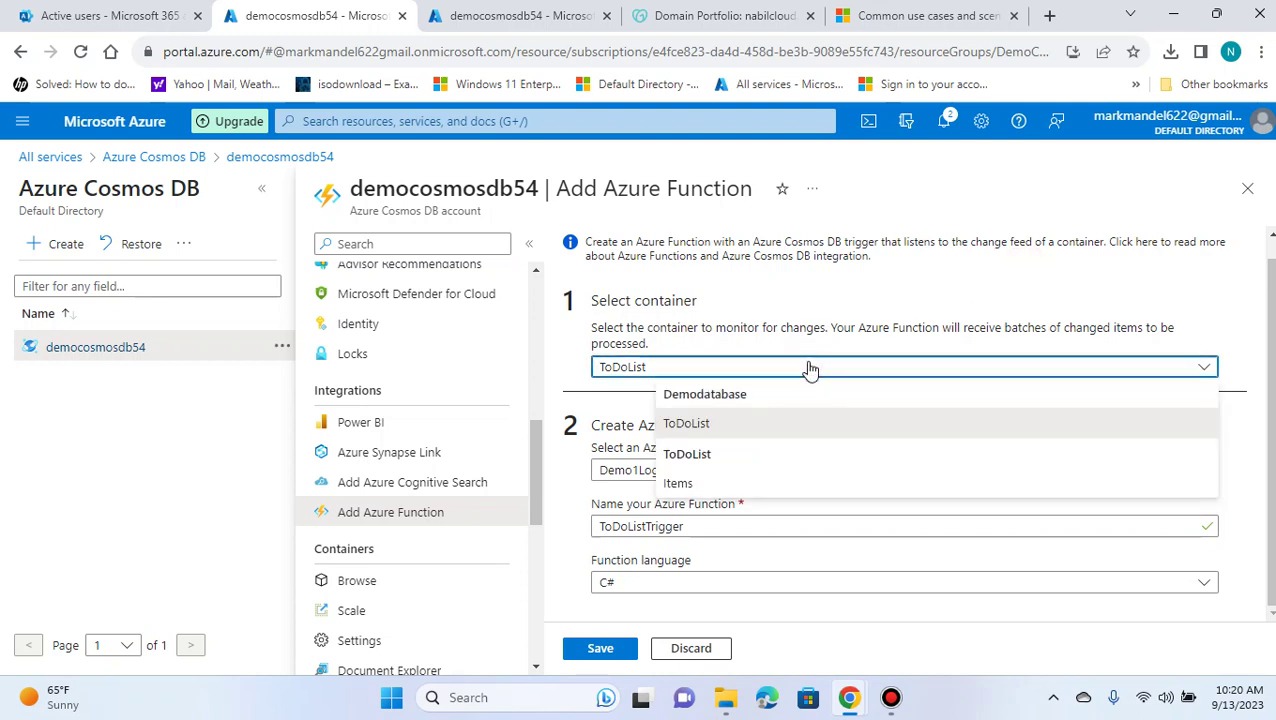
left_click(1016, 263)
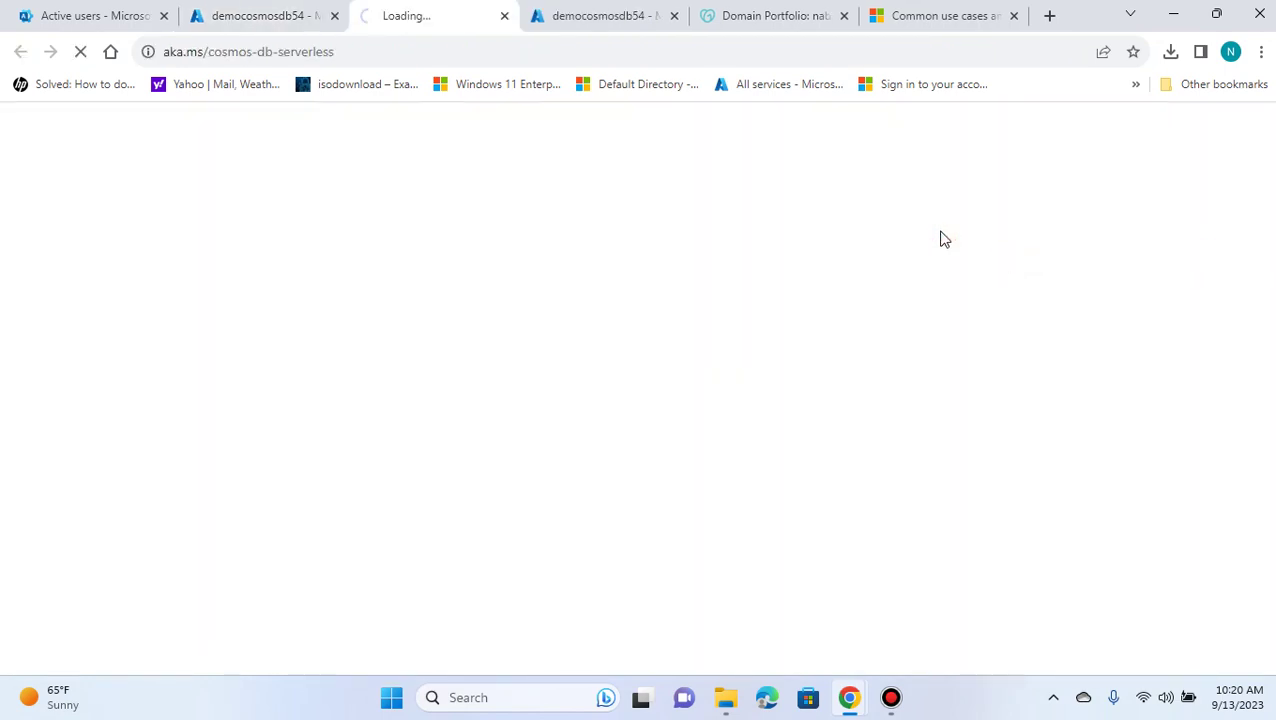
left_click(504, 16)
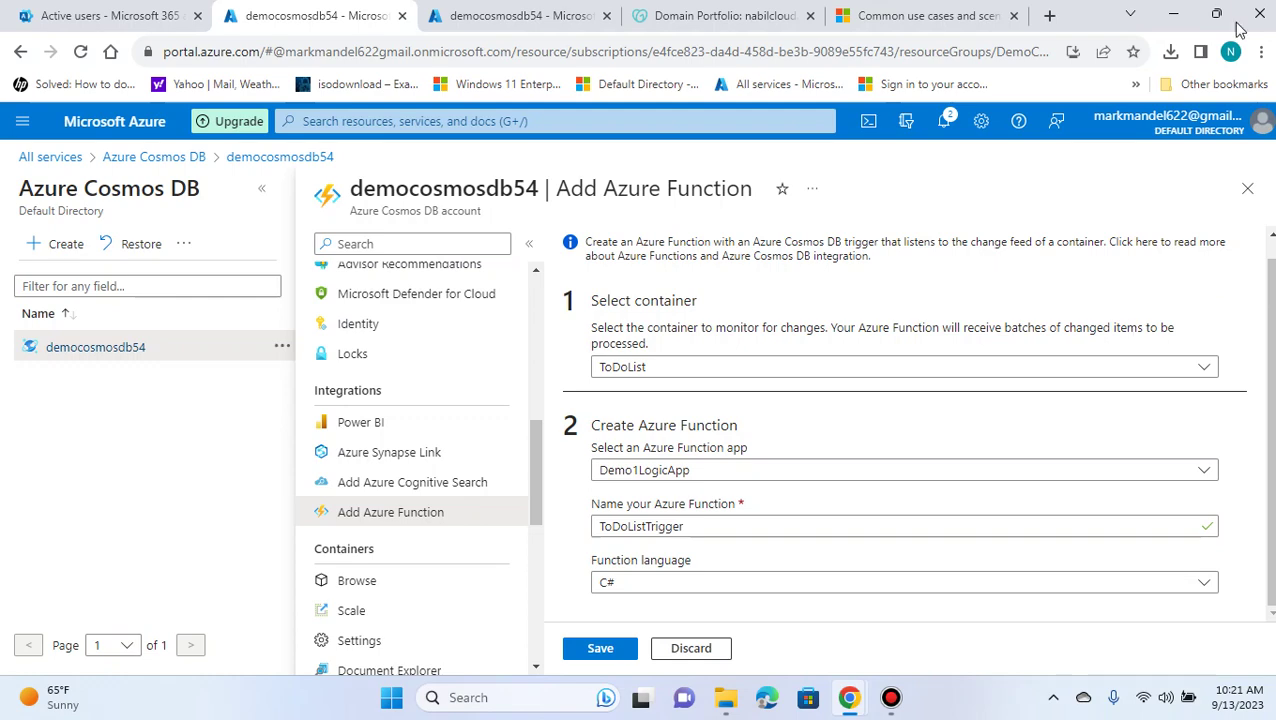
Return to the account list, reopen democosmosdb54, and browse its collections across all databases.
left_click(1247, 188)
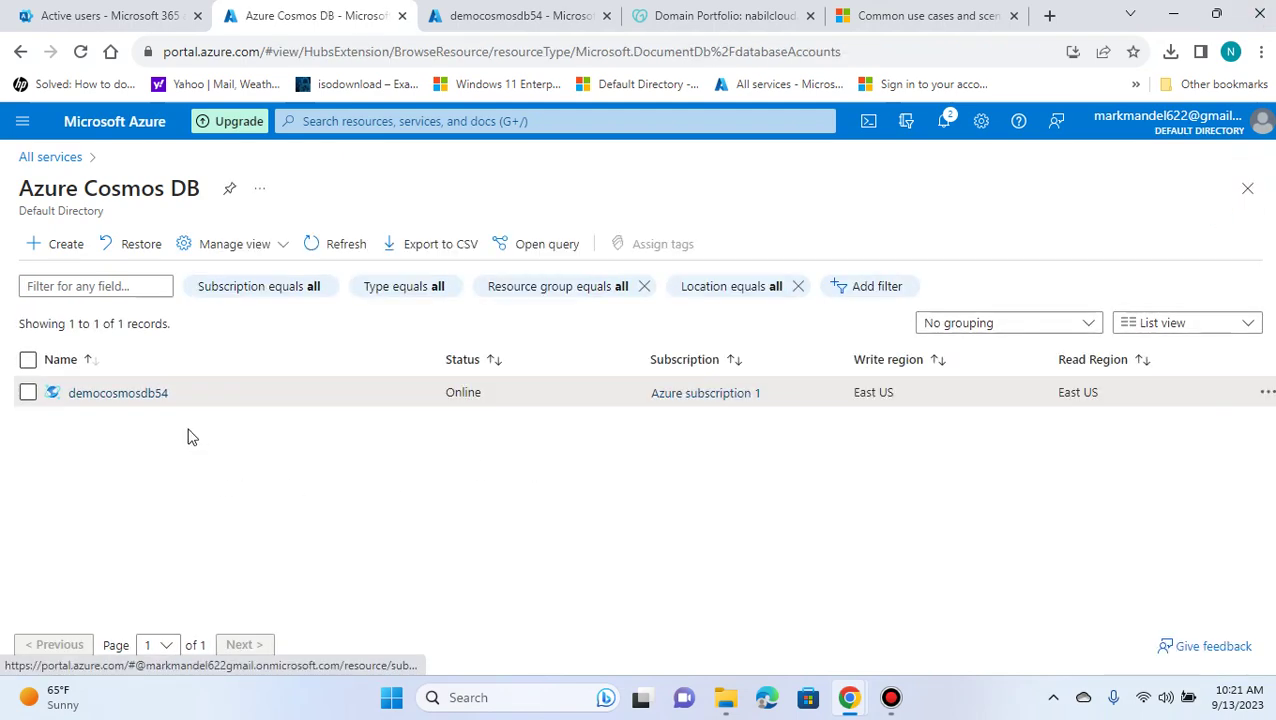
left_click(96, 391)
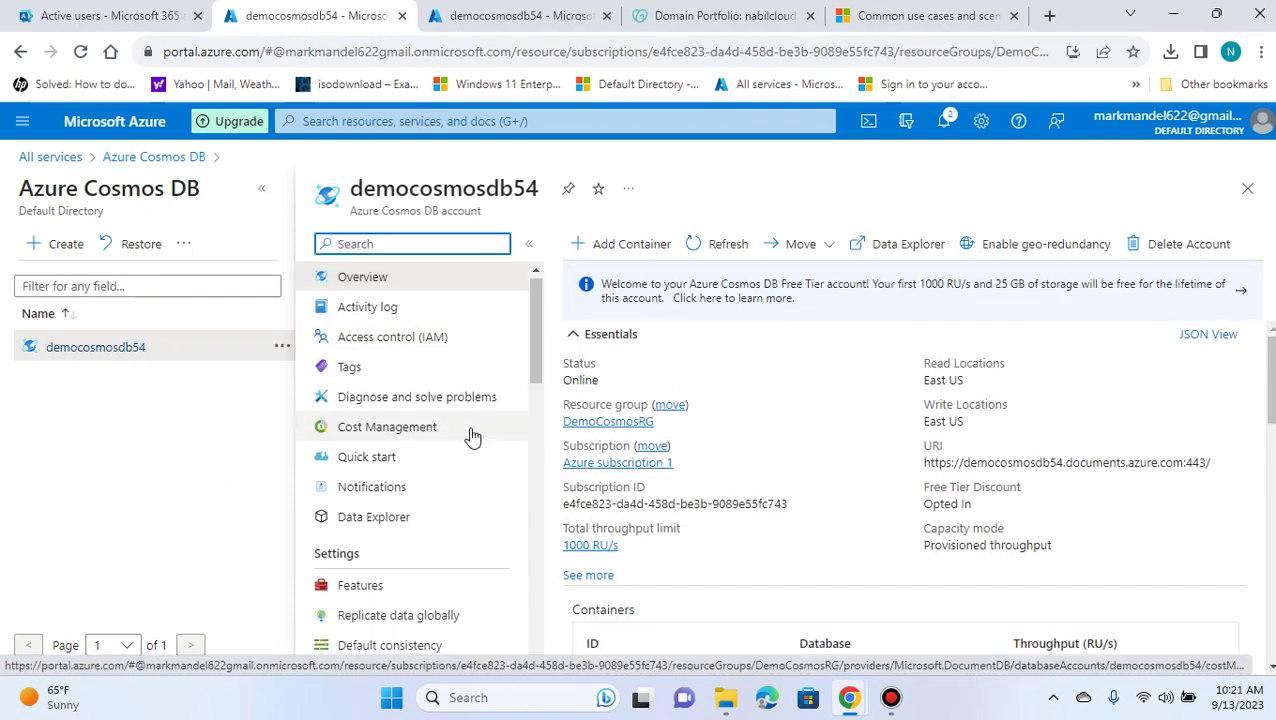
scroll(471, 438, "down", 10)
scroll(435, 490, "up", 3)
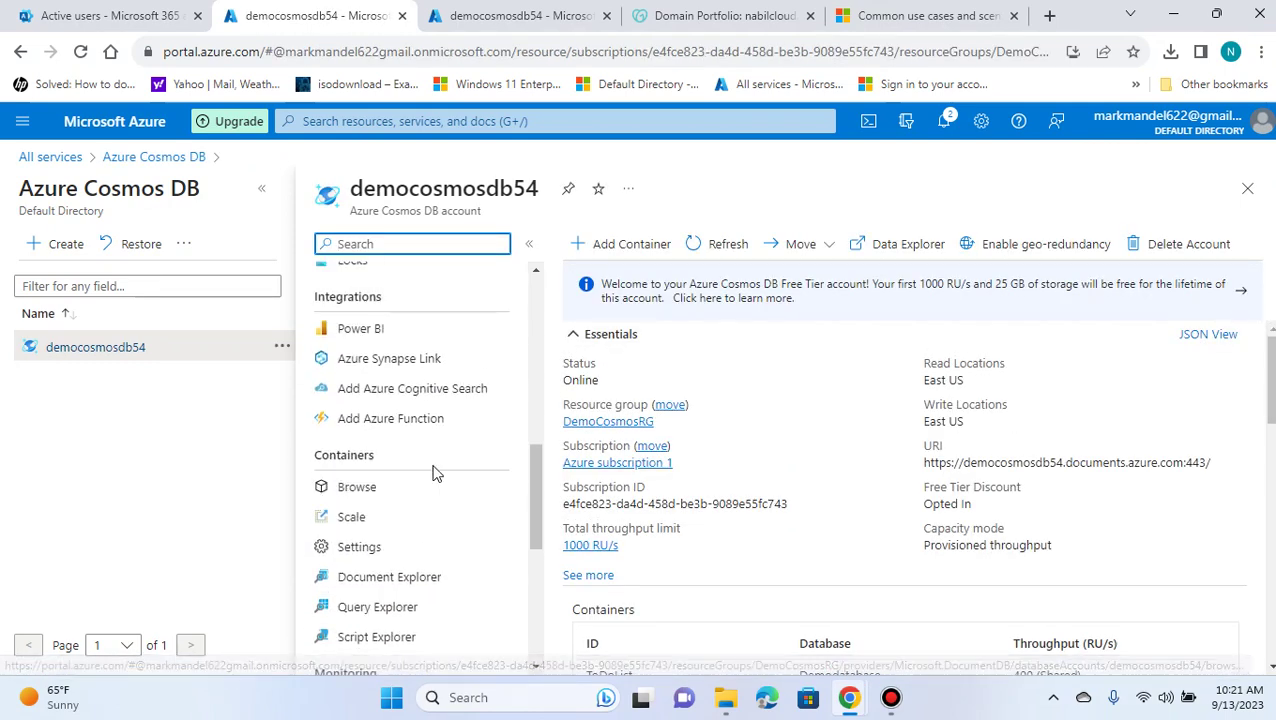
scroll(412, 465, "down", 5)
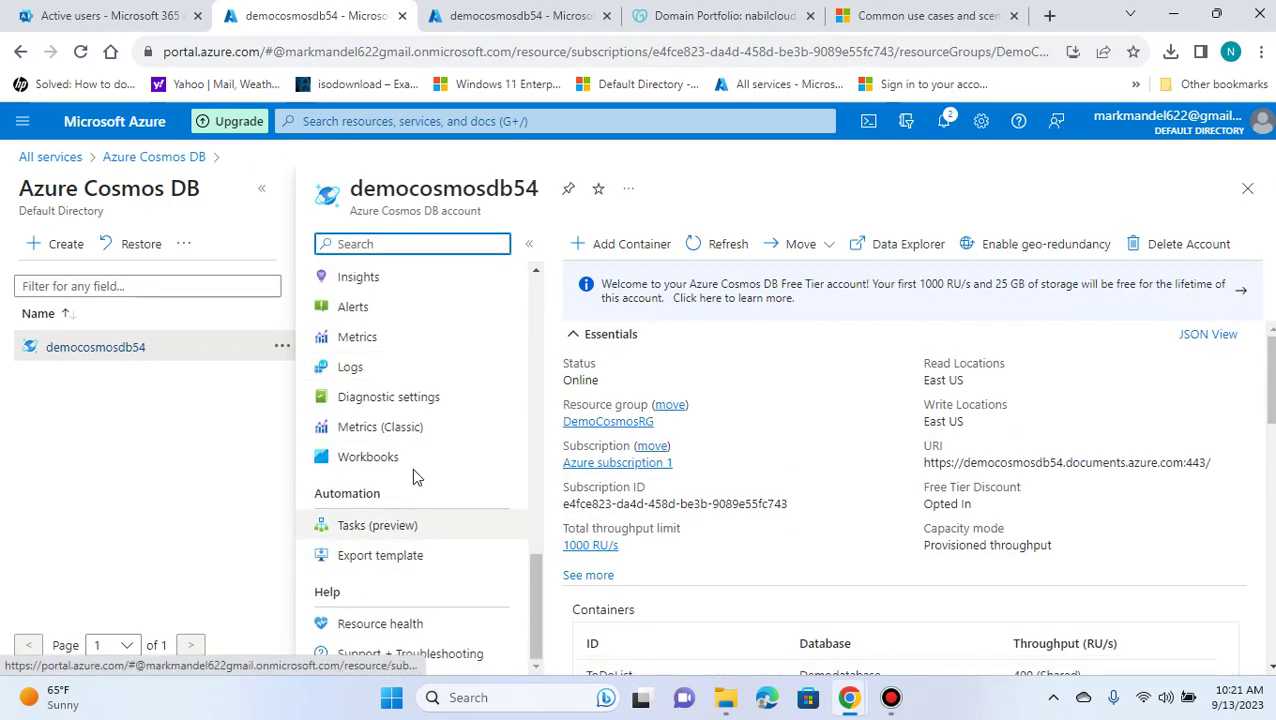
scroll(416, 466, "up", 1)
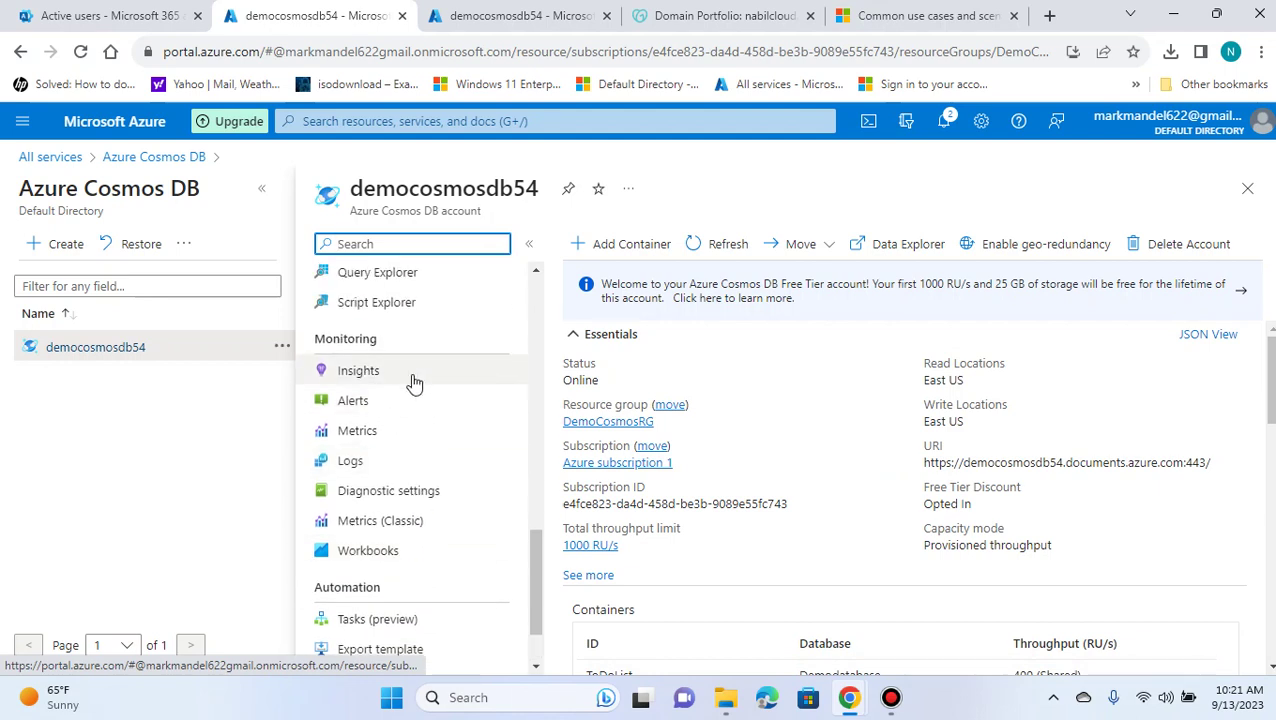
scroll(407, 445, "up", 3)
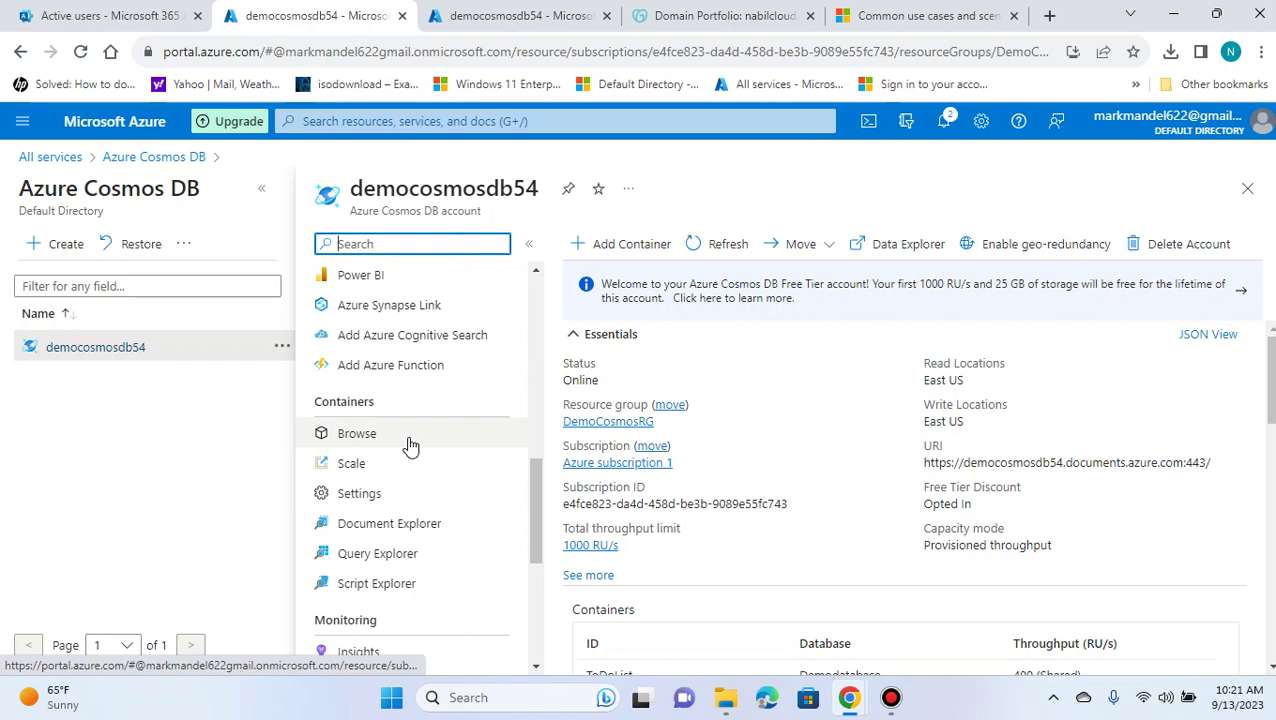
scroll(409, 445, "up", 2)
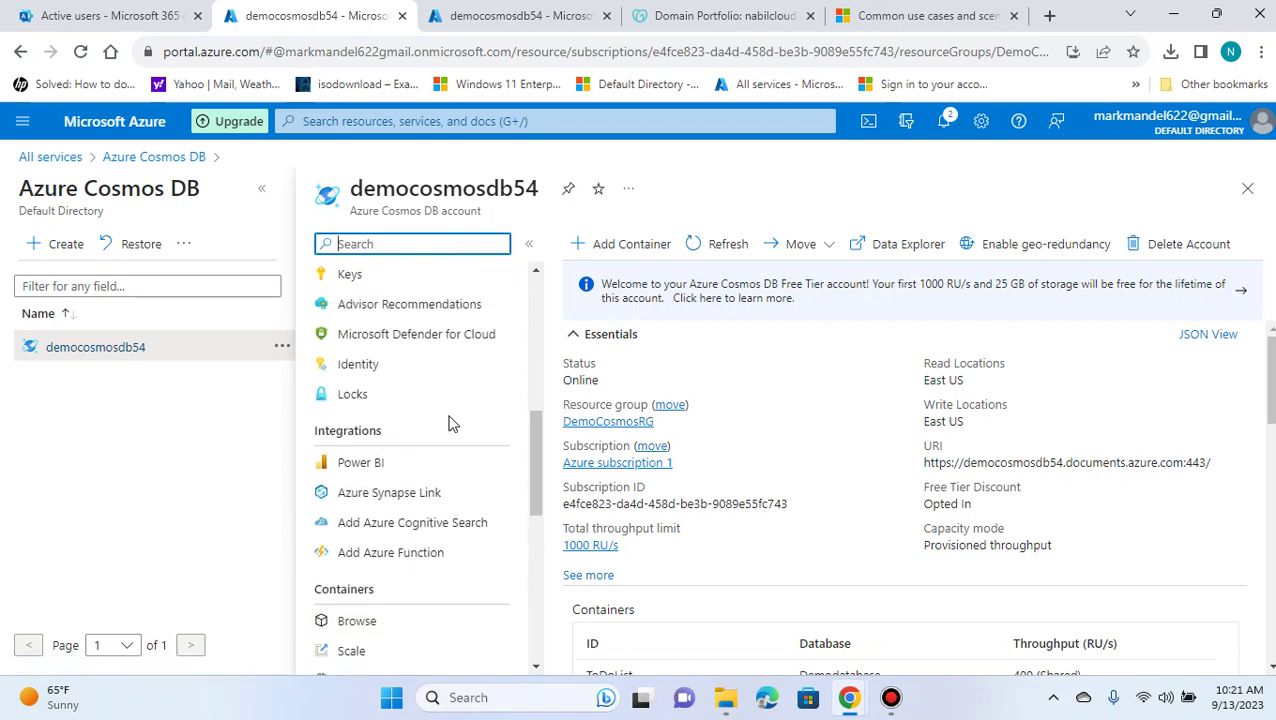
scroll(409, 467, "down", 2)
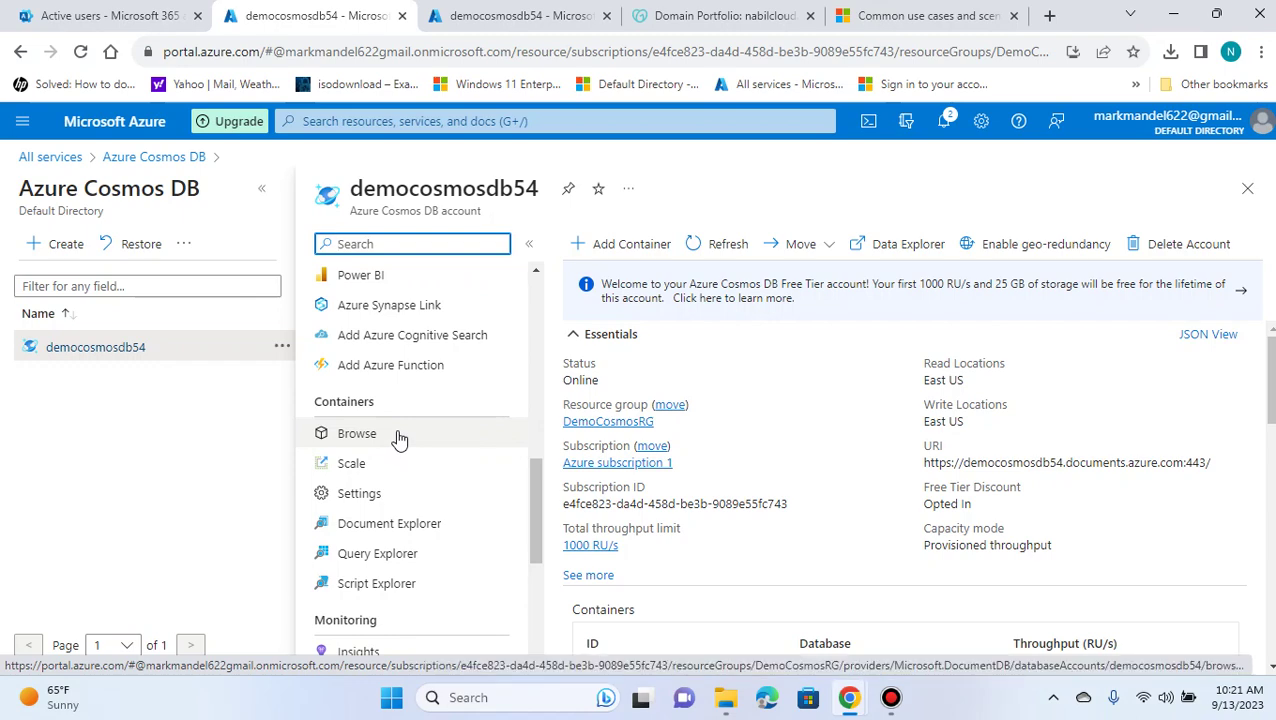
left_click(398, 440)
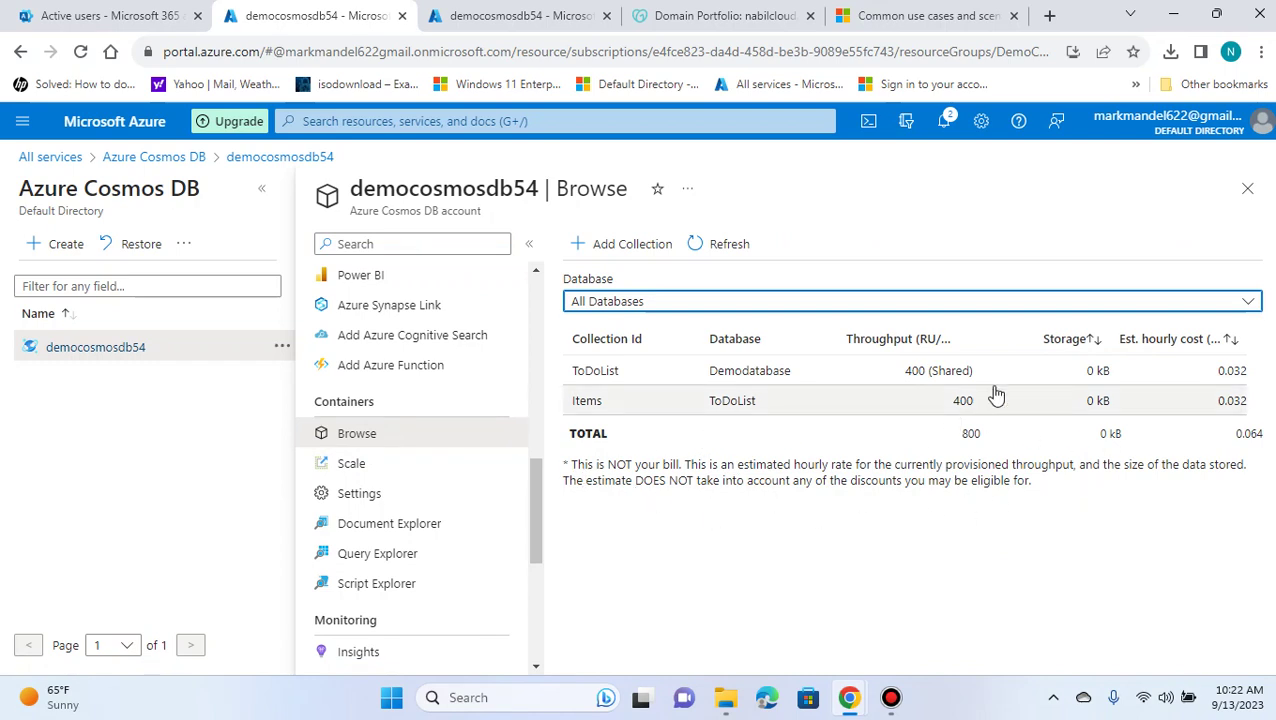
View the Scale and Settings pages for the account's containers and return to the account overview.
left_click(404, 467)
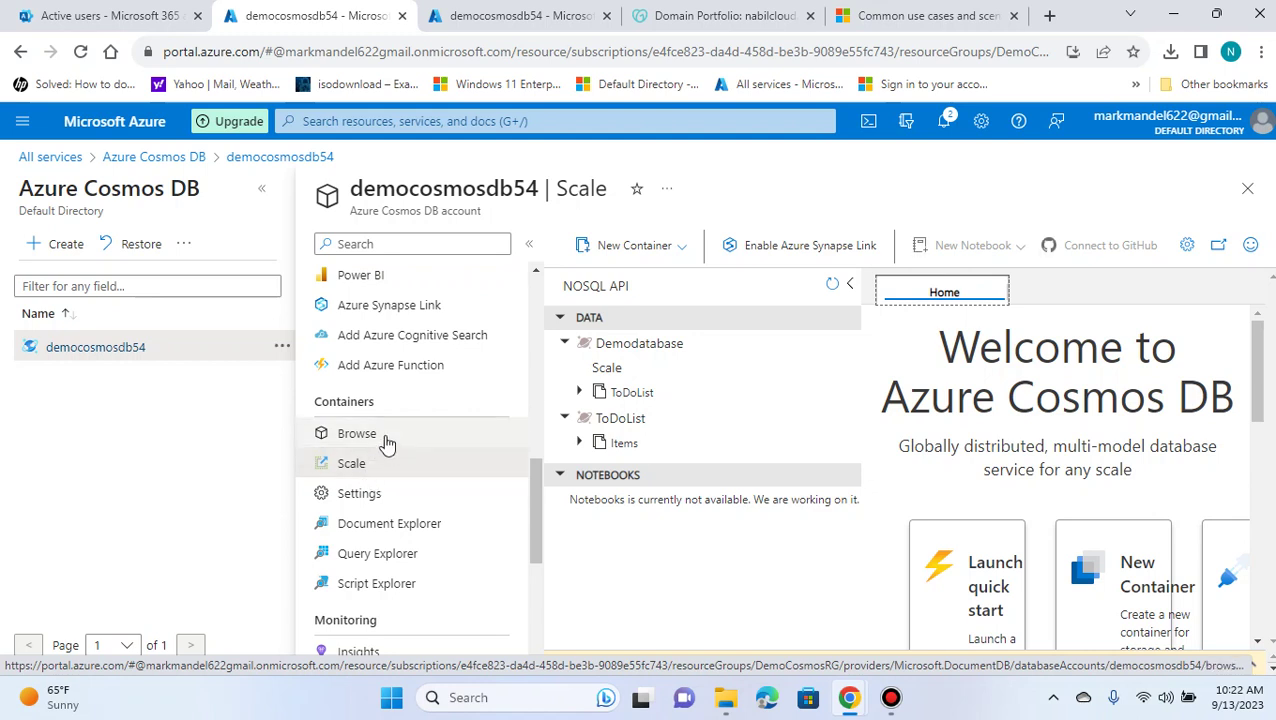
left_click(387, 441)
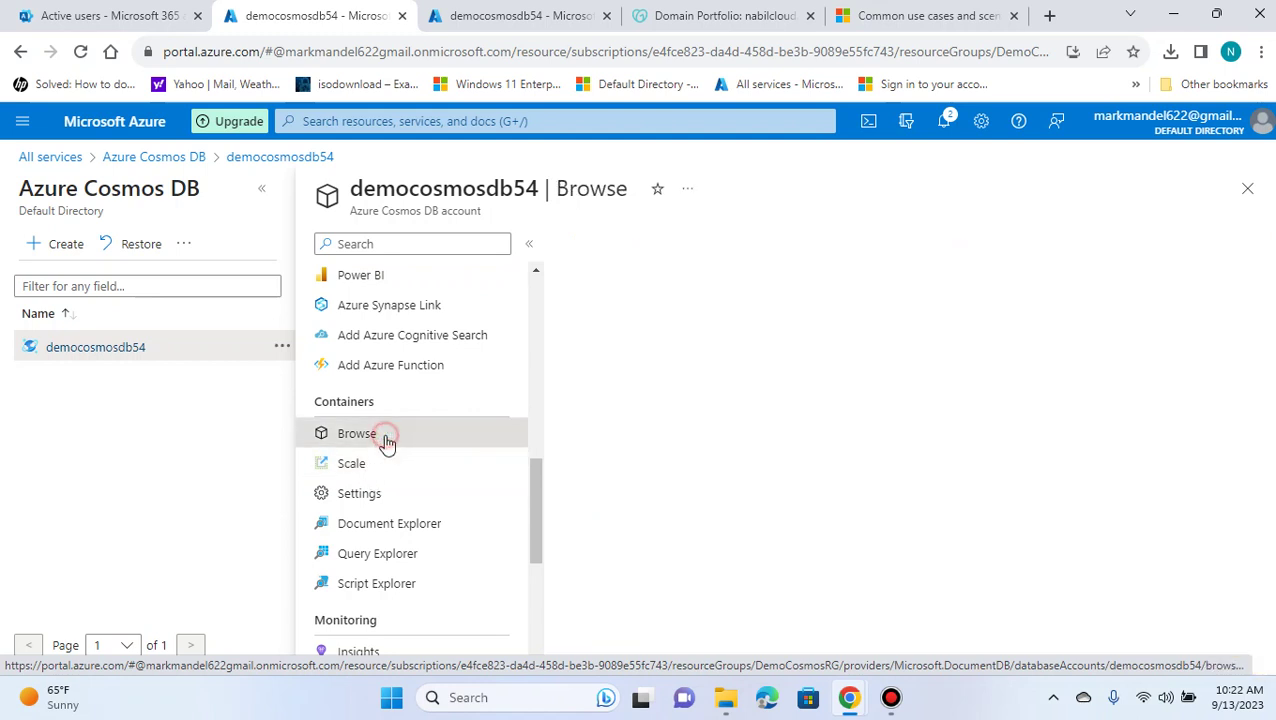
left_click(392, 503)
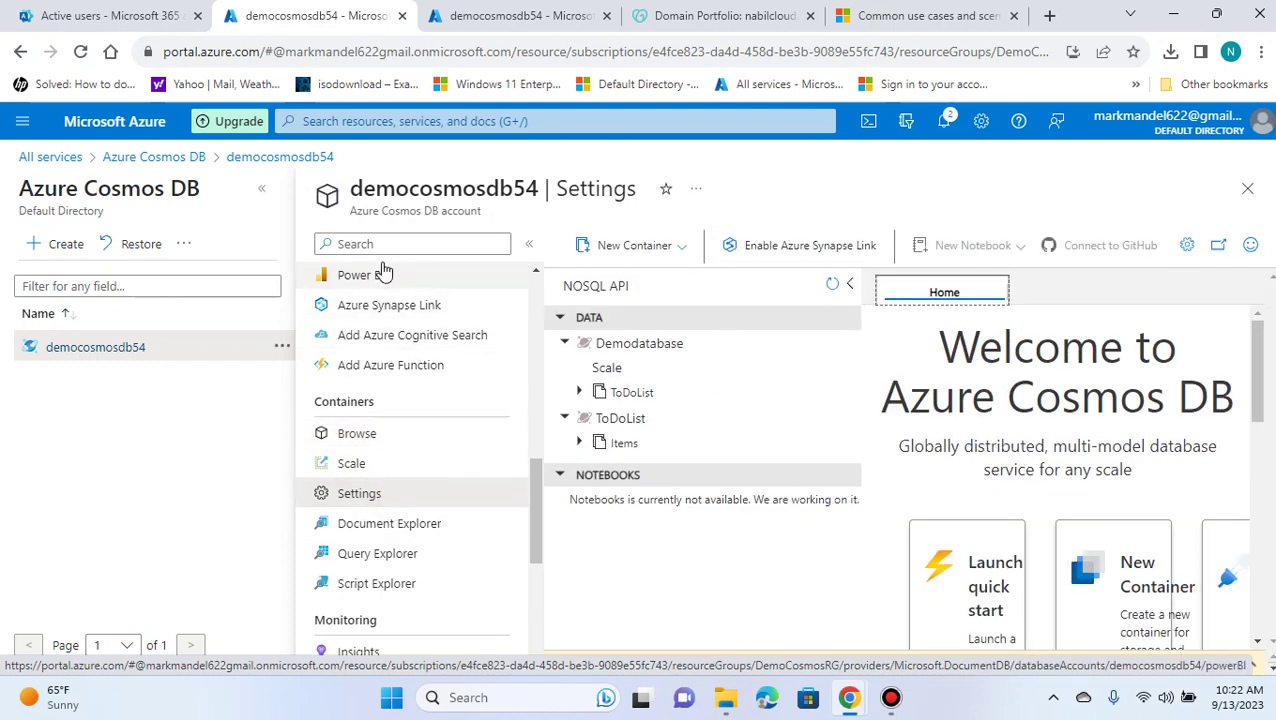
scroll(403, 289, "up", 10)
left_click(386, 283)
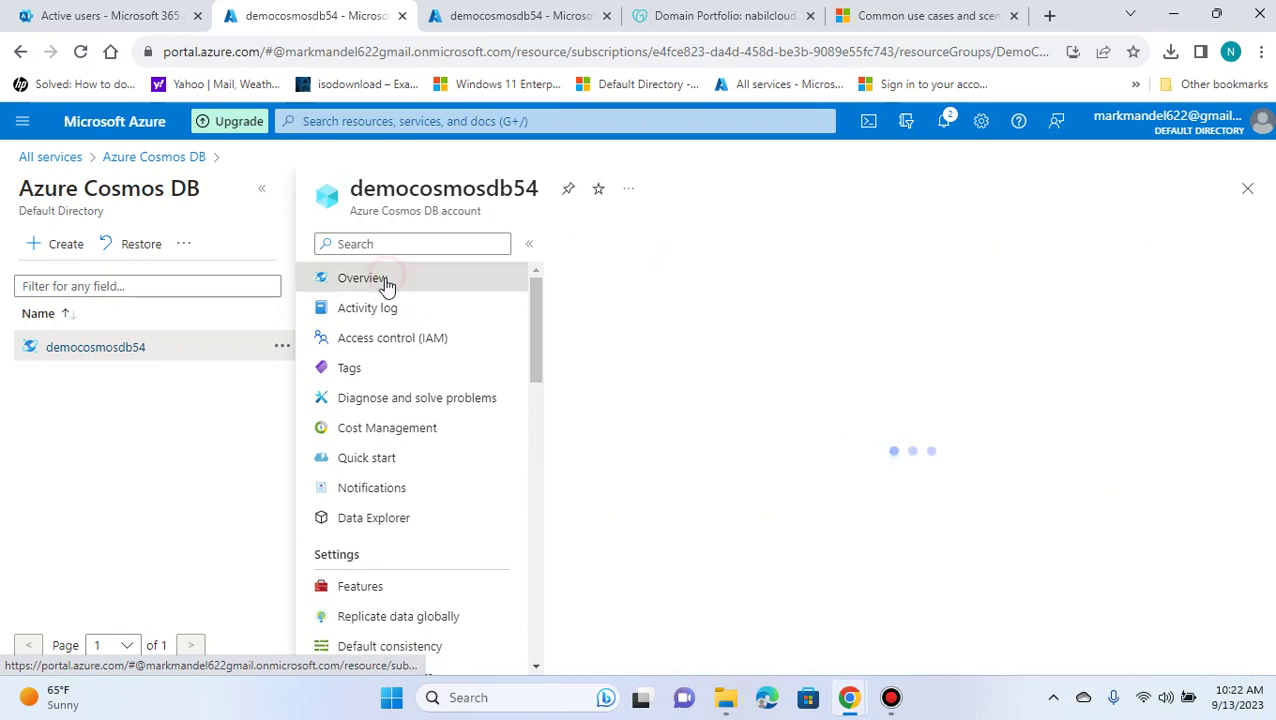